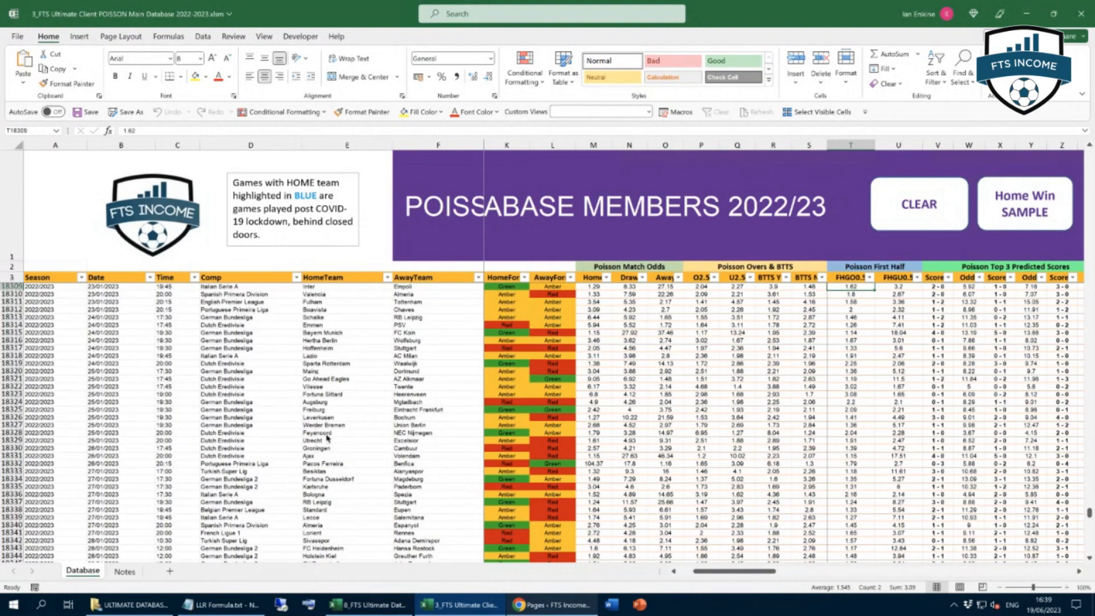
Examine the formulas in the LLR Formula text file and look over the Goals and POISSON database workbooks.
click(233, 612)
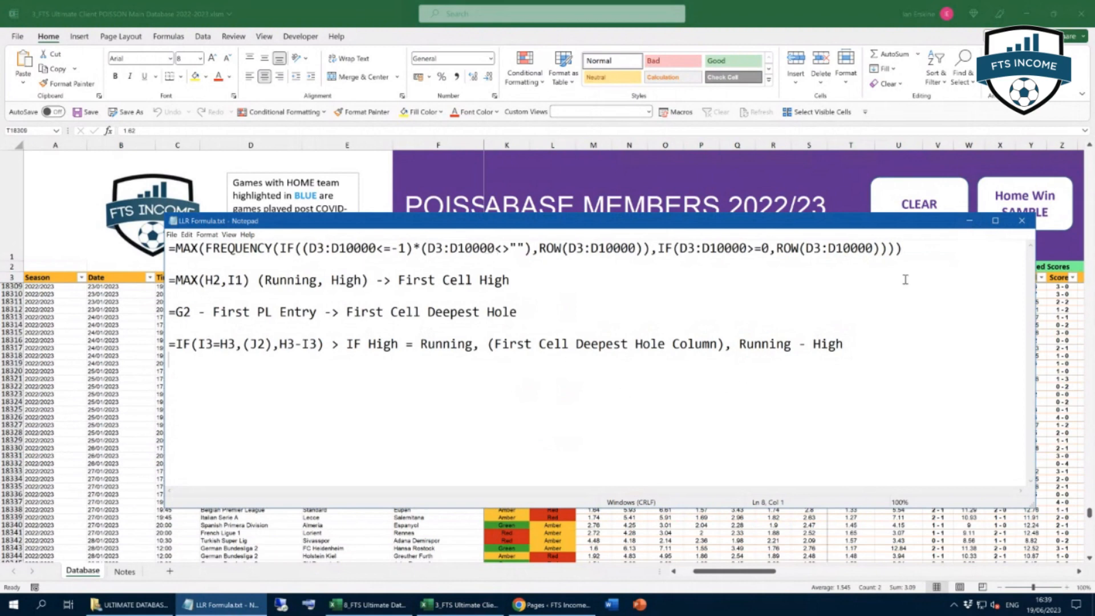
click(968, 221)
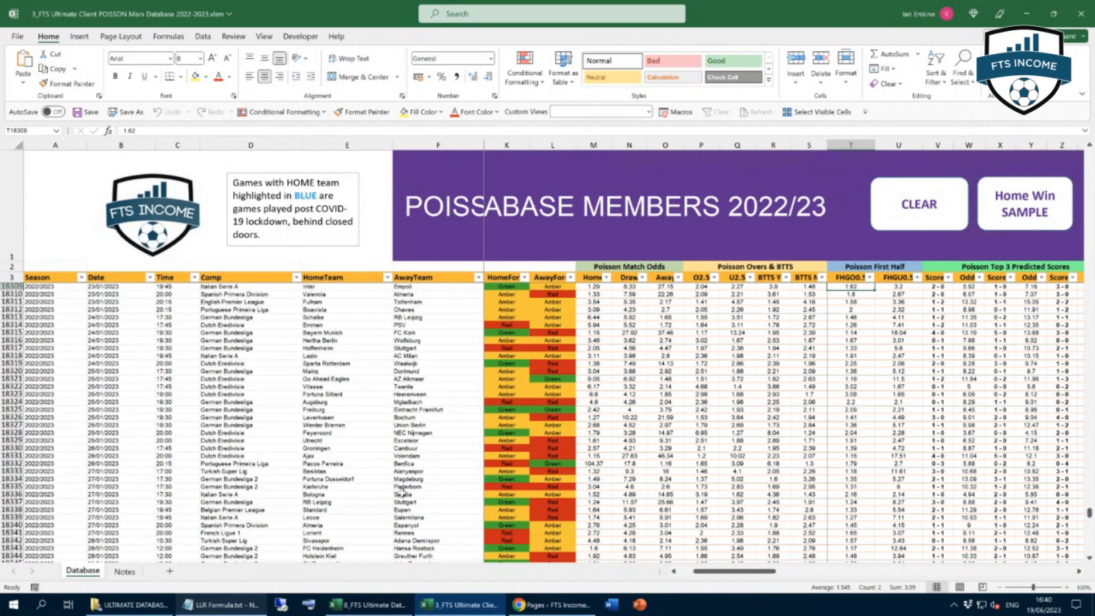
mouse_move(365, 606)
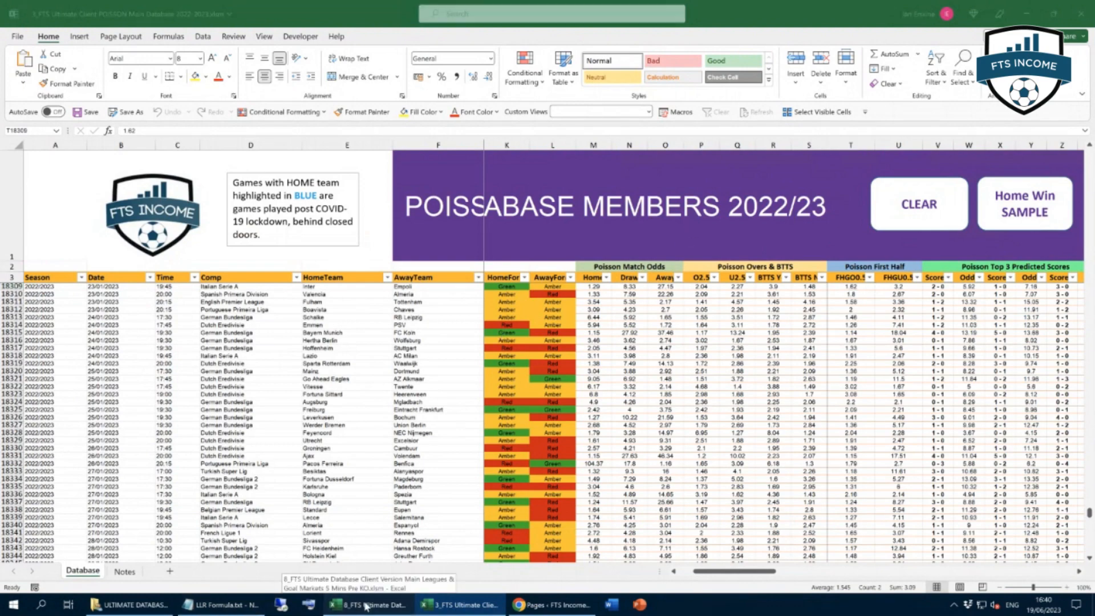
click(366, 606)
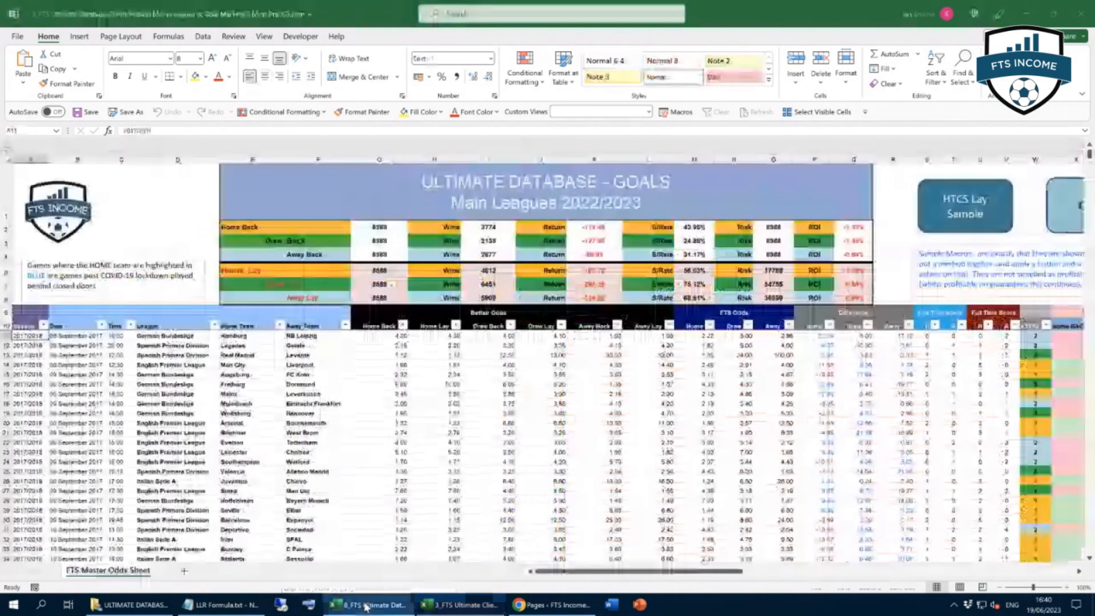
click(451, 605)
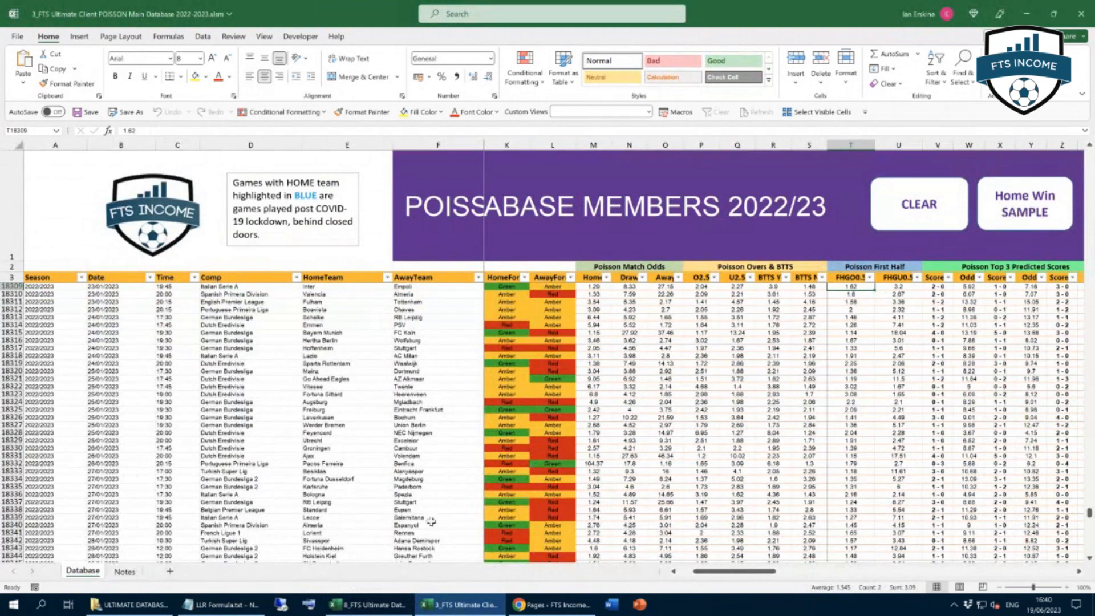
Switch to the Ultimate Database Goals workbook and filter its matches with the HTCS Lay Sample macro.
click(379, 606)
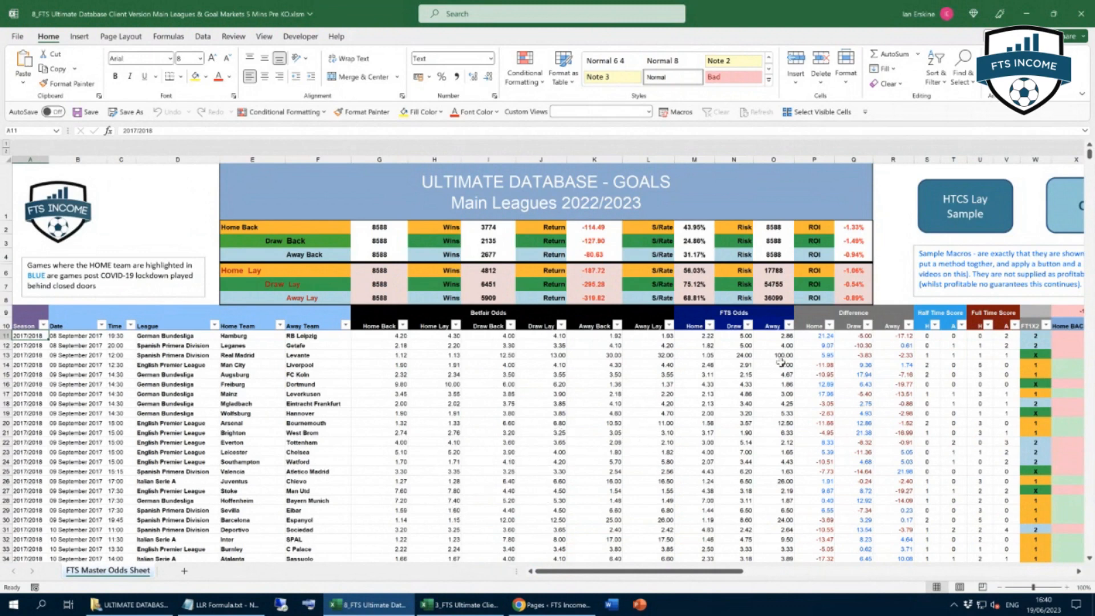
click(962, 216)
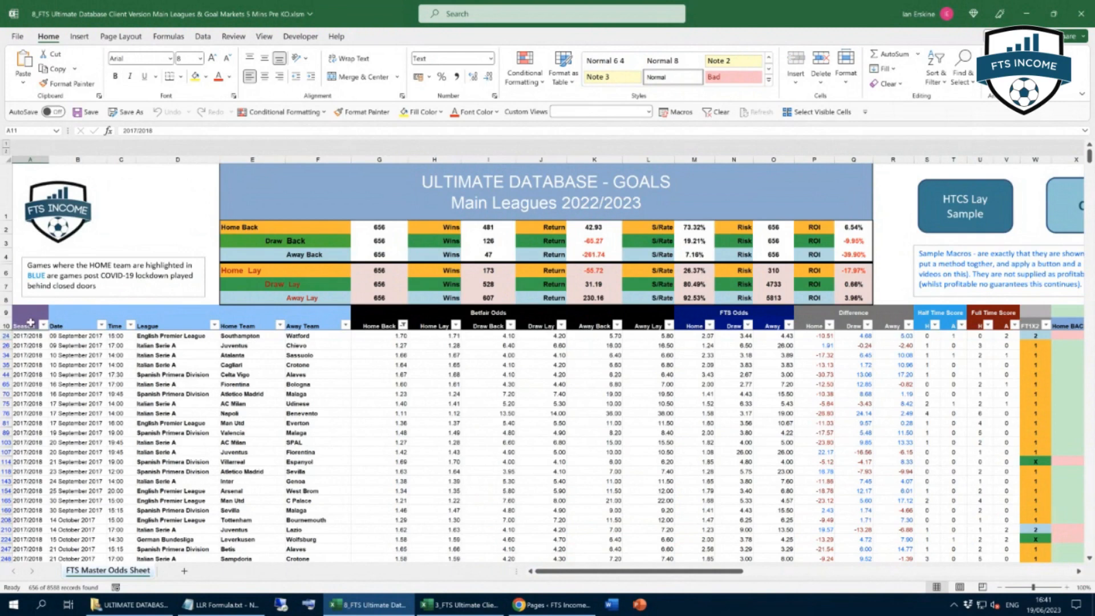
Copy the filtered match details from the Season through Away Team columns, including their headers.
drag(25, 324, 299, 326)
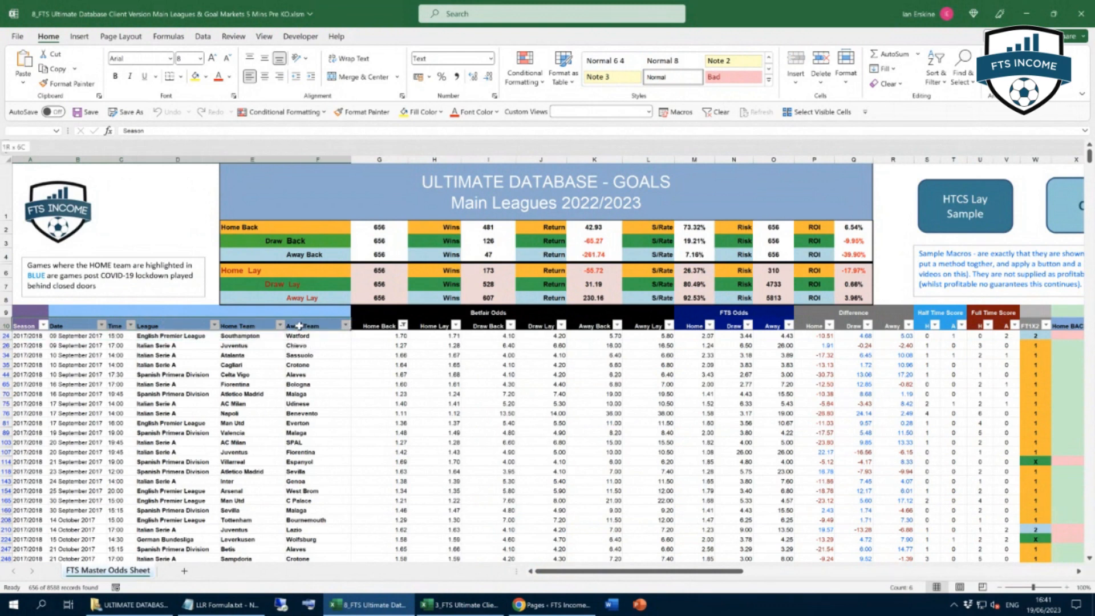
drag(299, 326, 299, 325)
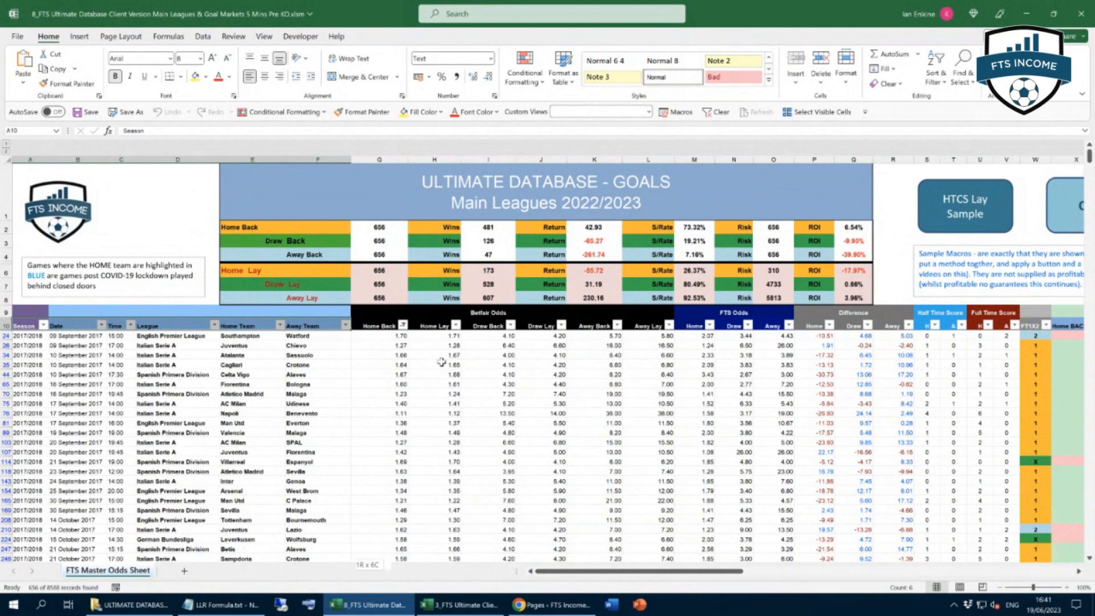
key(ctrl+shift+Down)
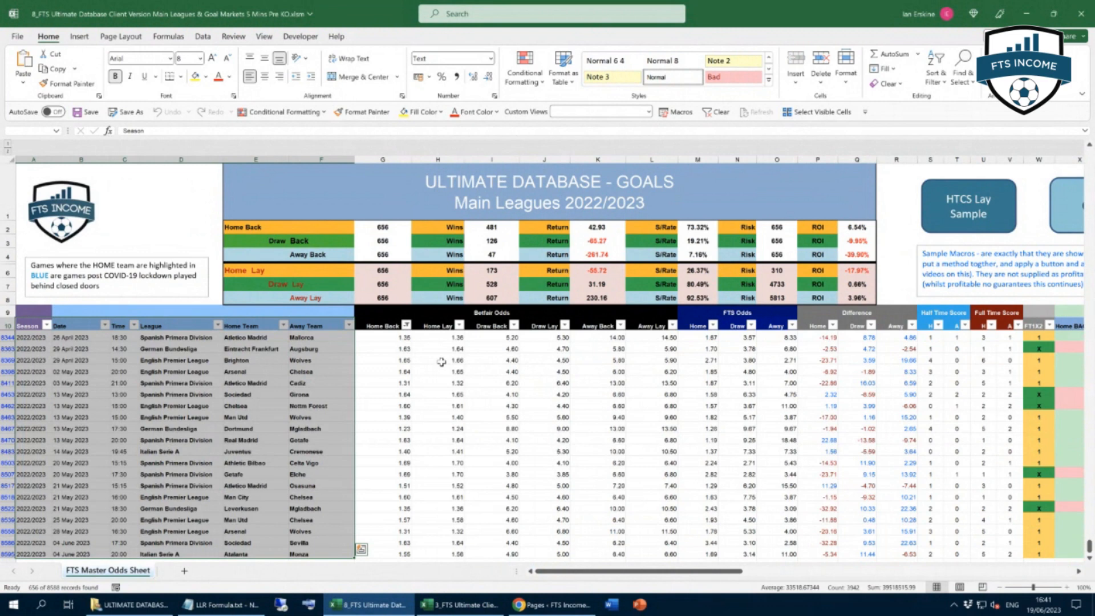
key(ctrl+c)
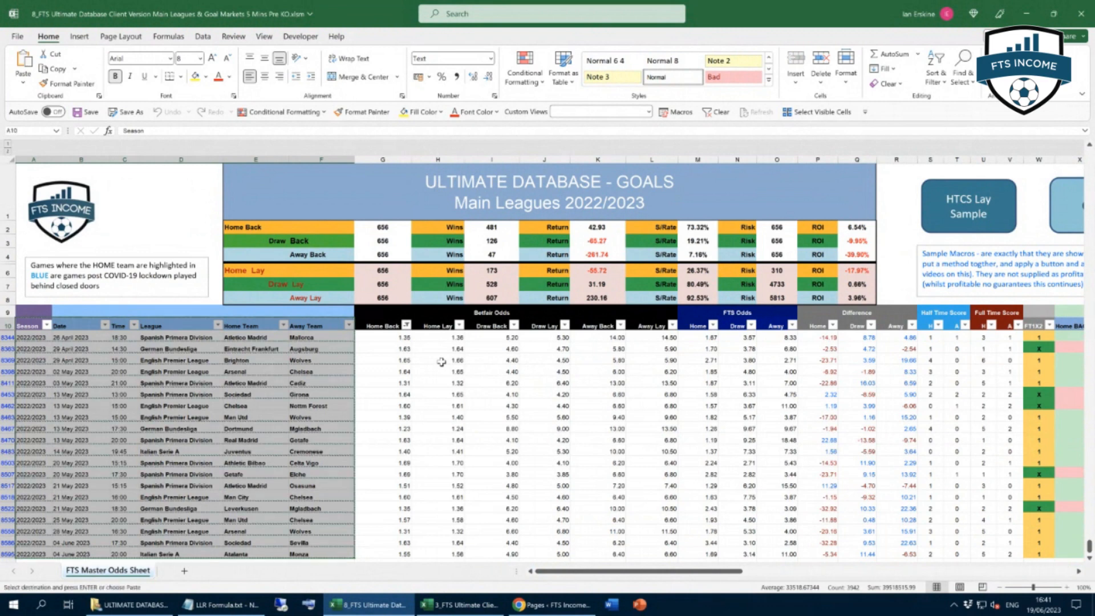
Create a blank workbook and paste the copied match details at cell A2, keeping the source column widths.
click(18, 38)
click(151, 122)
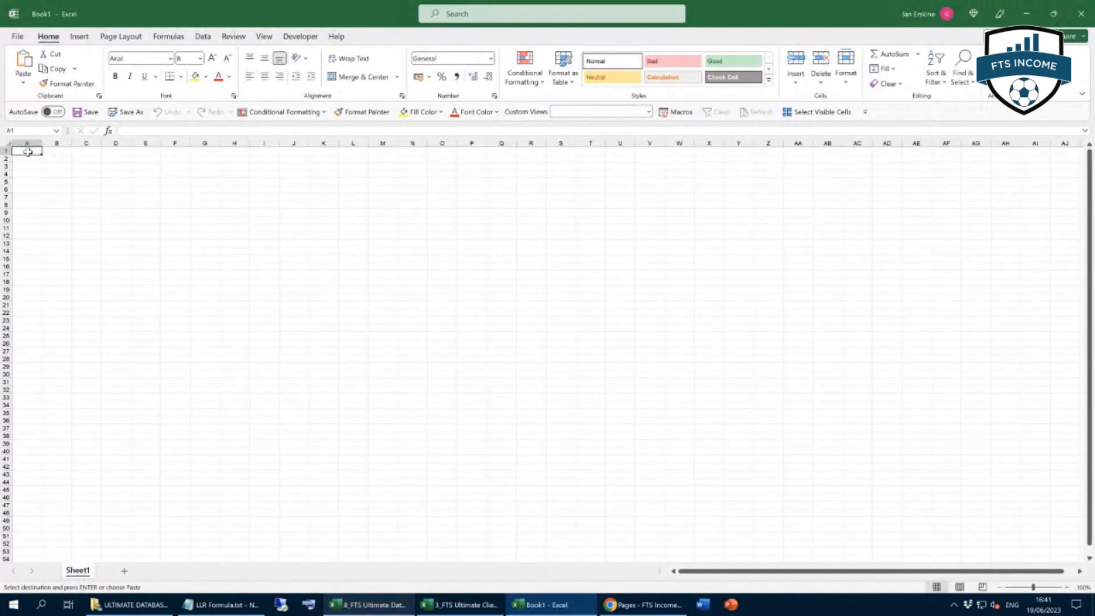
click(25, 158)
right_click(25, 158)
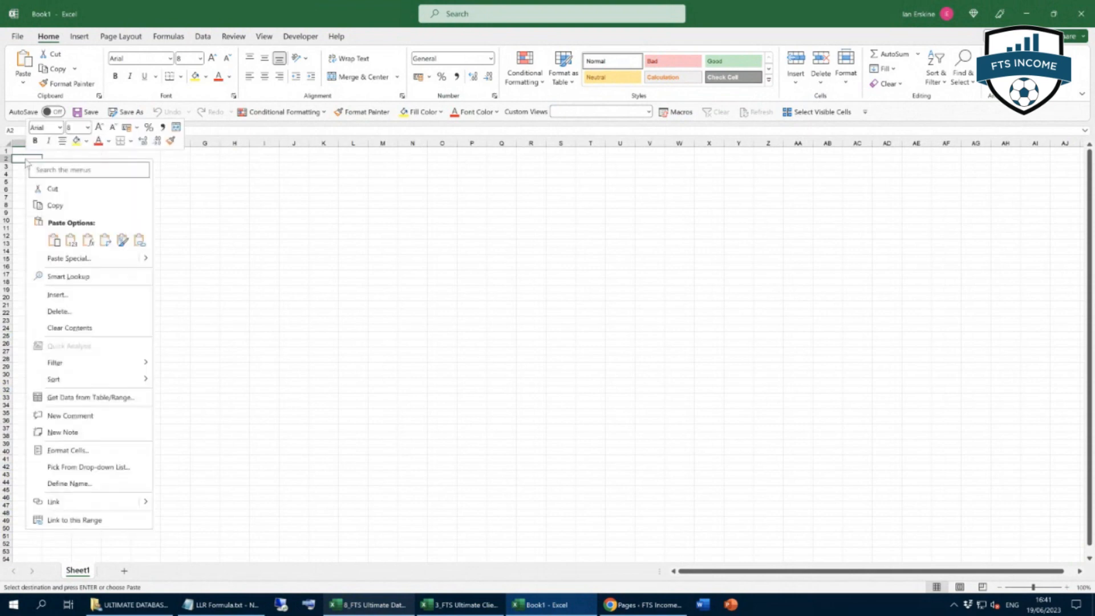
mouse_move(148, 263)
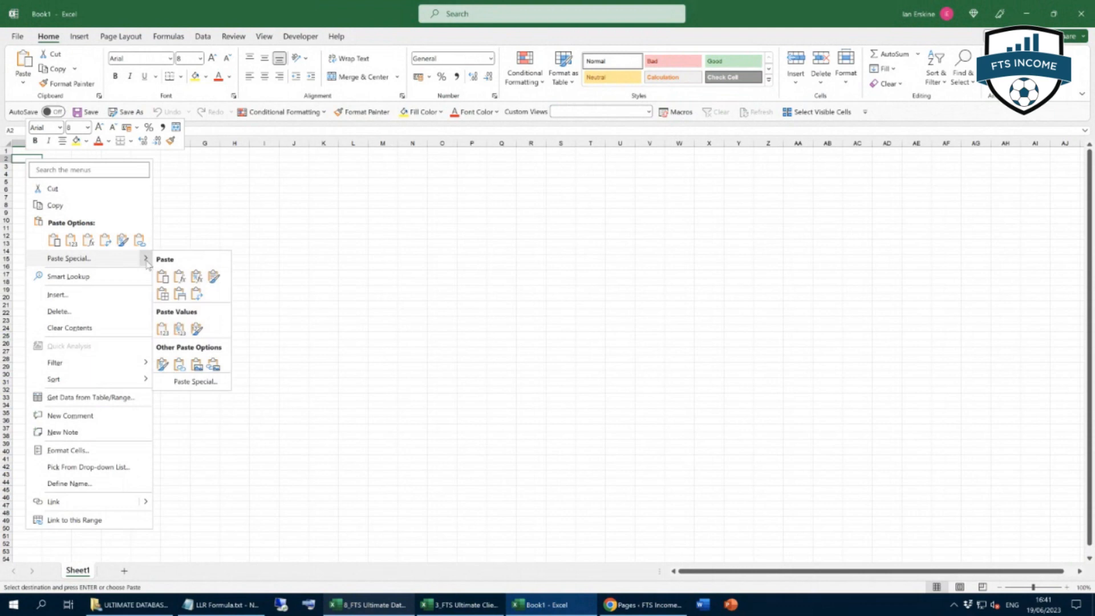
click(180, 294)
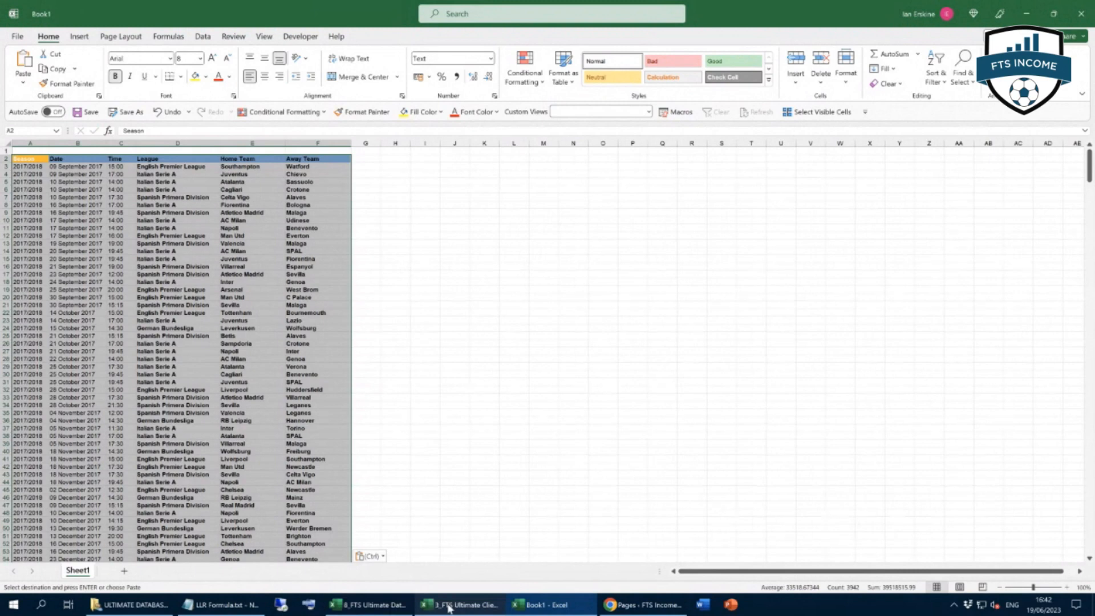
Copy the filtered HT CS Lay Price and HT CS Lay PL data from the Goals database, without the headers.
click(368, 607)
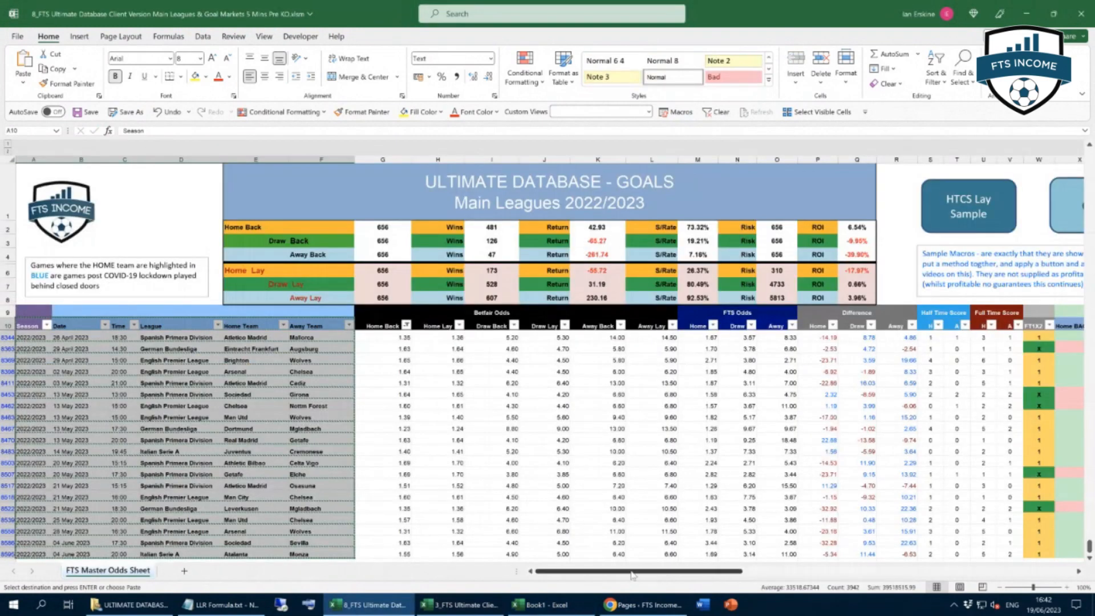
drag(632, 577, 1077, 572)
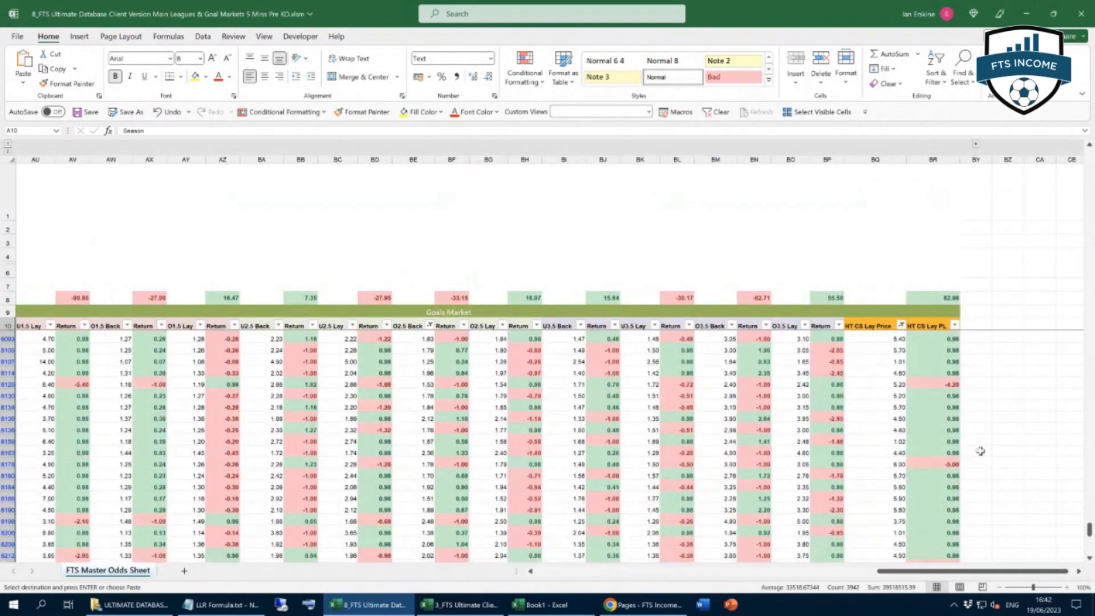
scroll(980, 451, up, 10)
drag(1090, 508, 1090, 114)
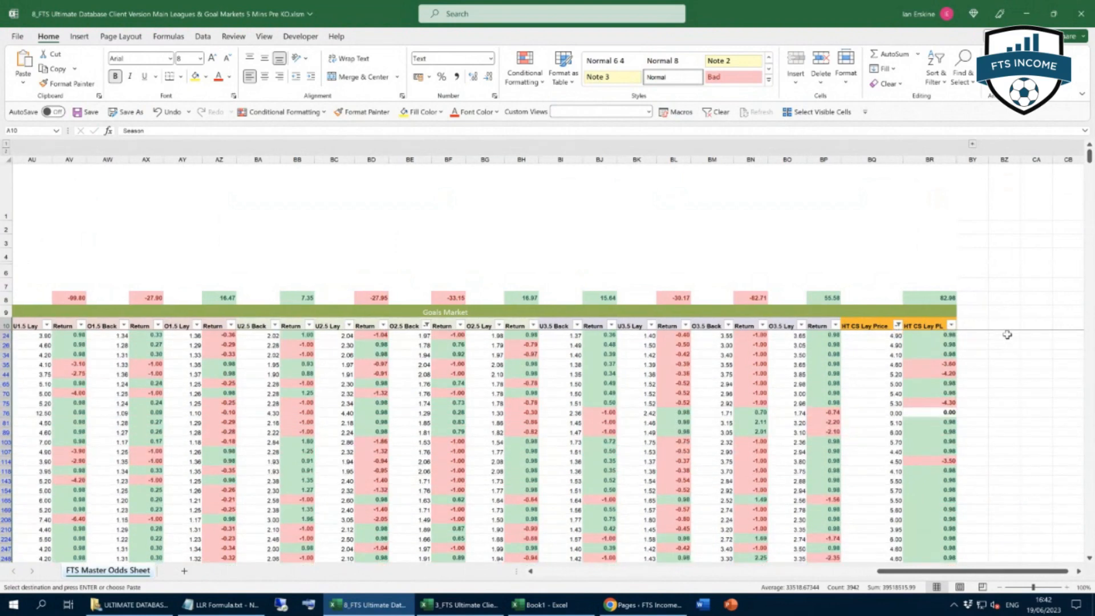
click(882, 337)
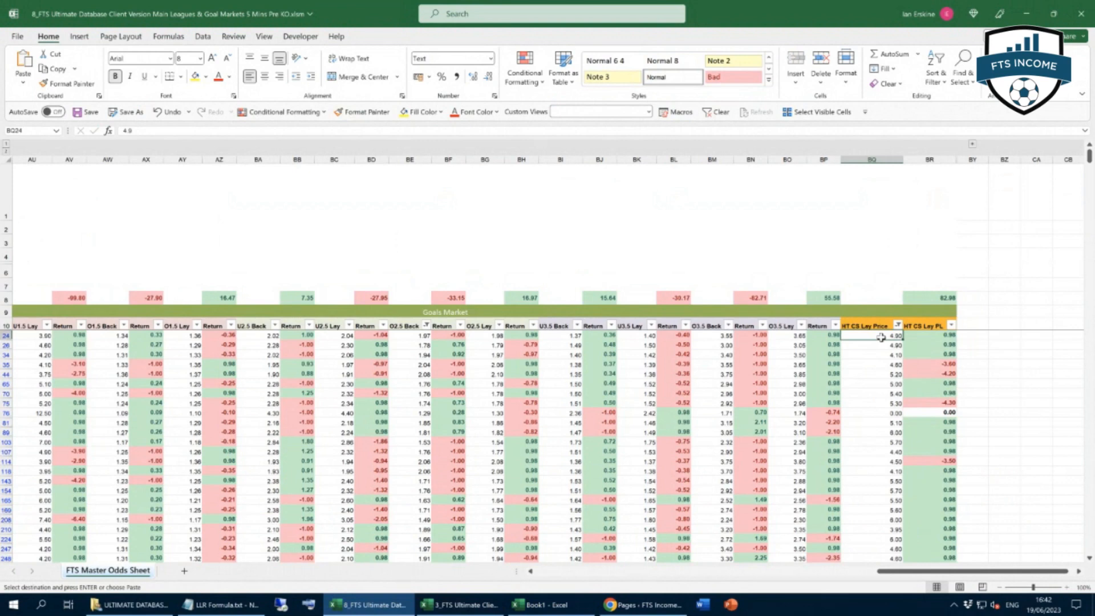
drag(882, 337, 910, 337)
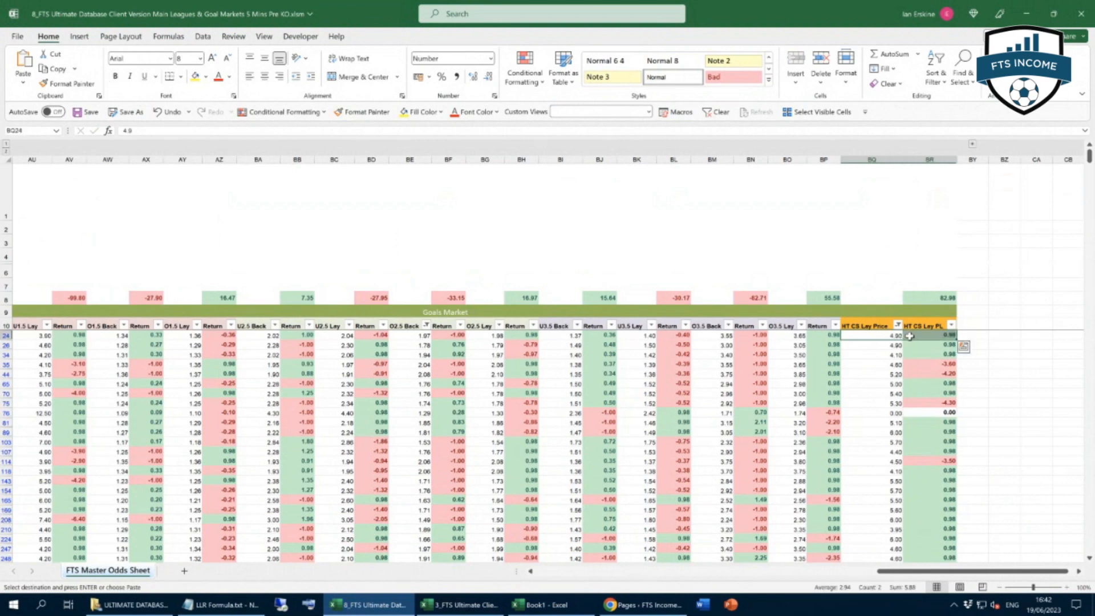
click(897, 336)
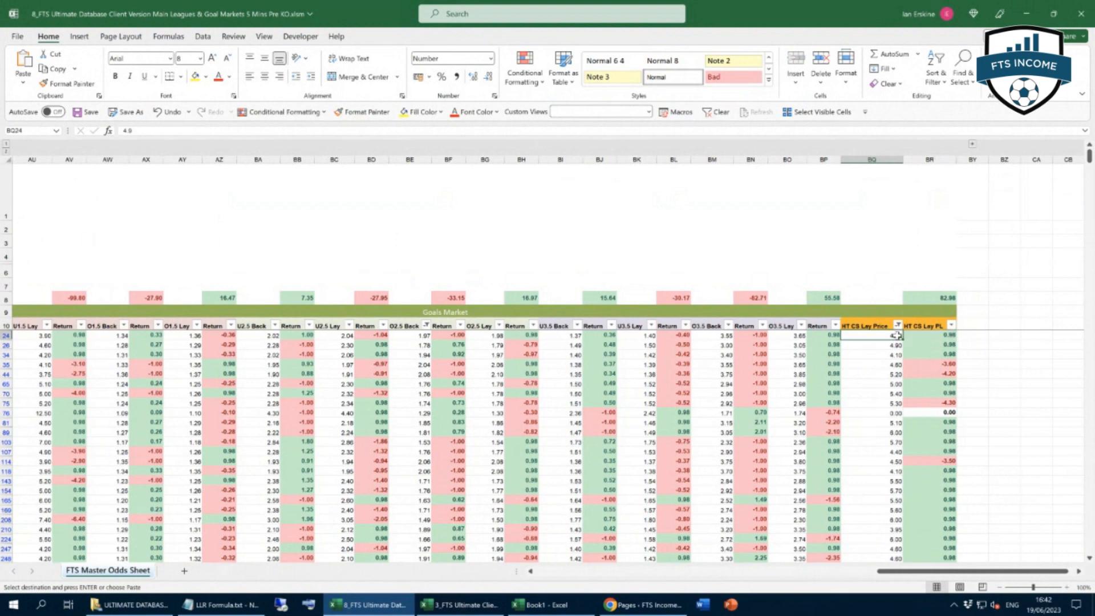
drag(897, 336, 931, 336)
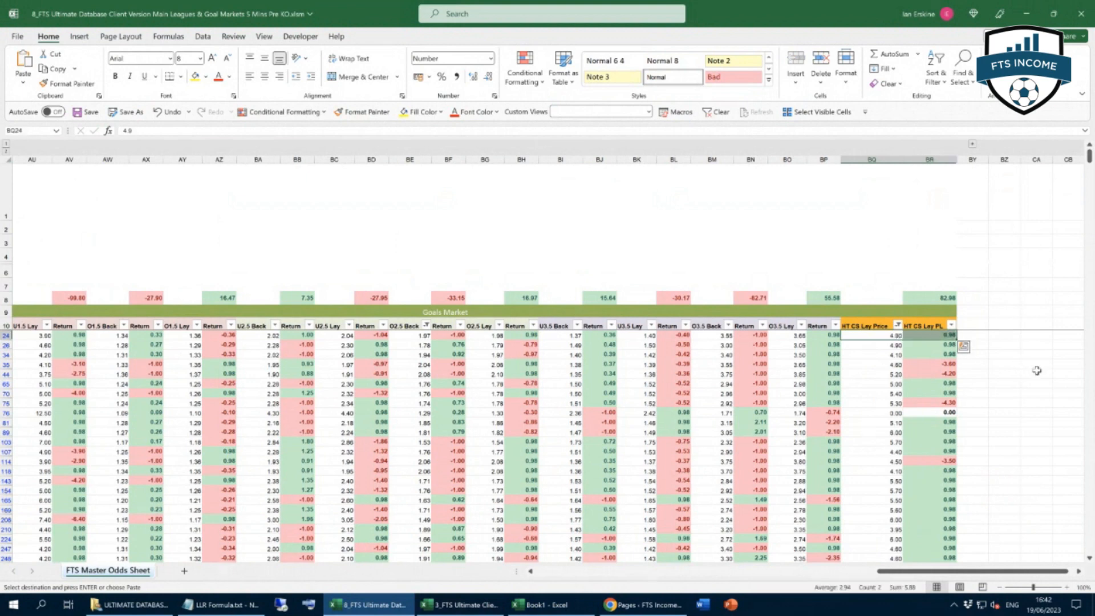
key(ctrl+shift+Down)
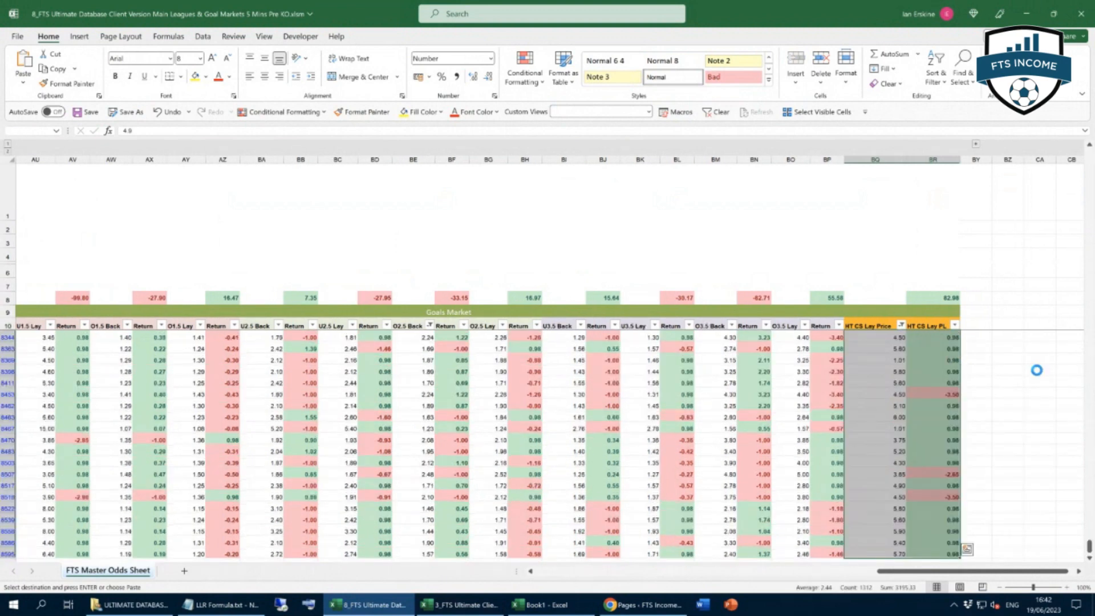
key(ctrl+c)
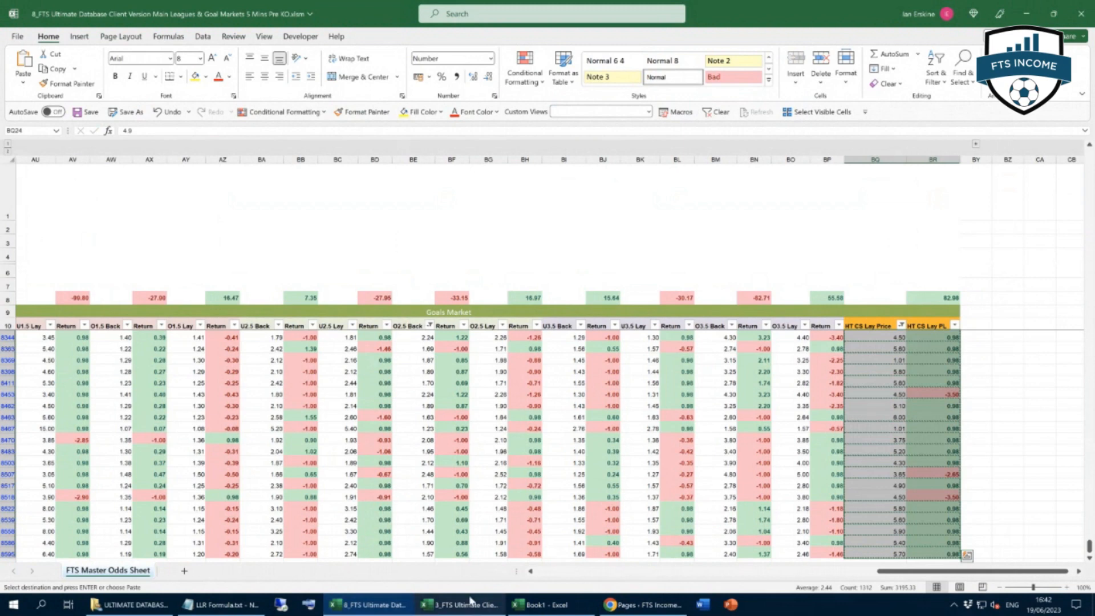
Paste the copied lay prices and PL figures into Book1 from cell G3, keeping their source formatting.
click(528, 604)
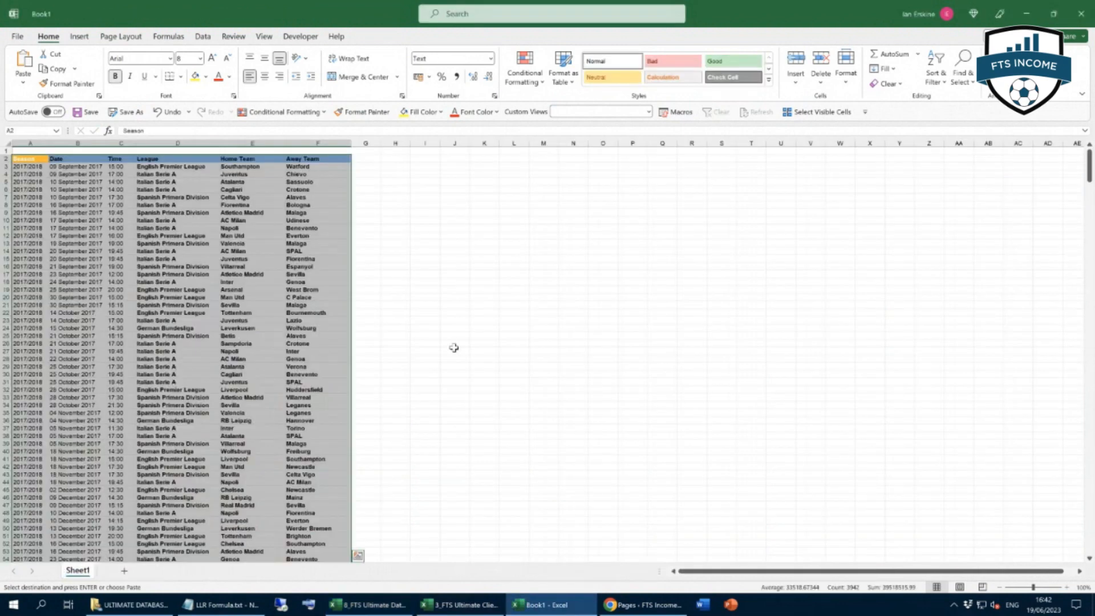
click(361, 166)
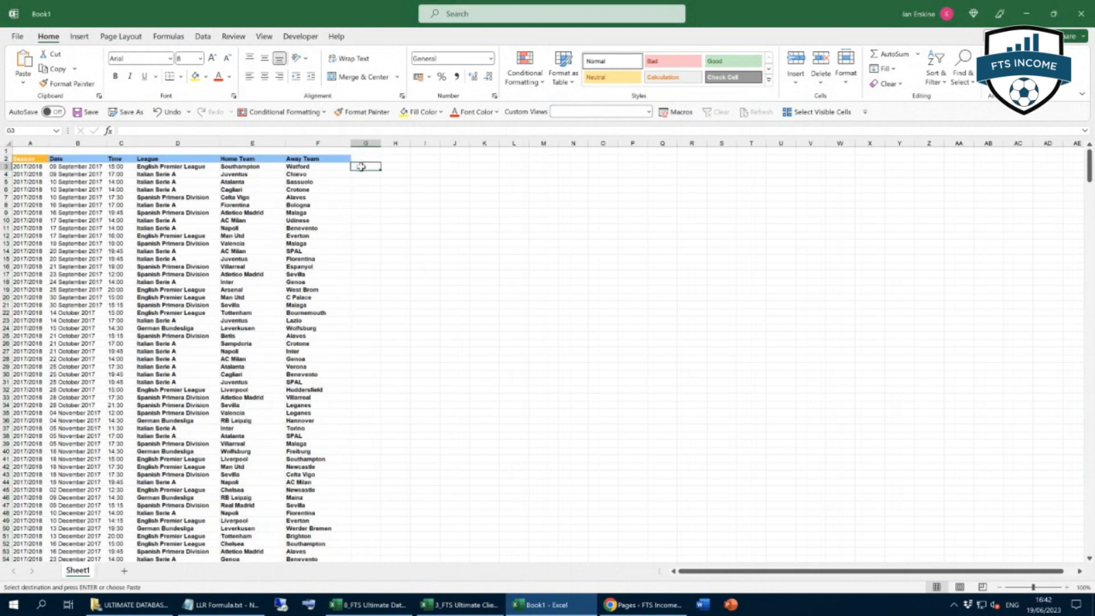
right_click(361, 166)
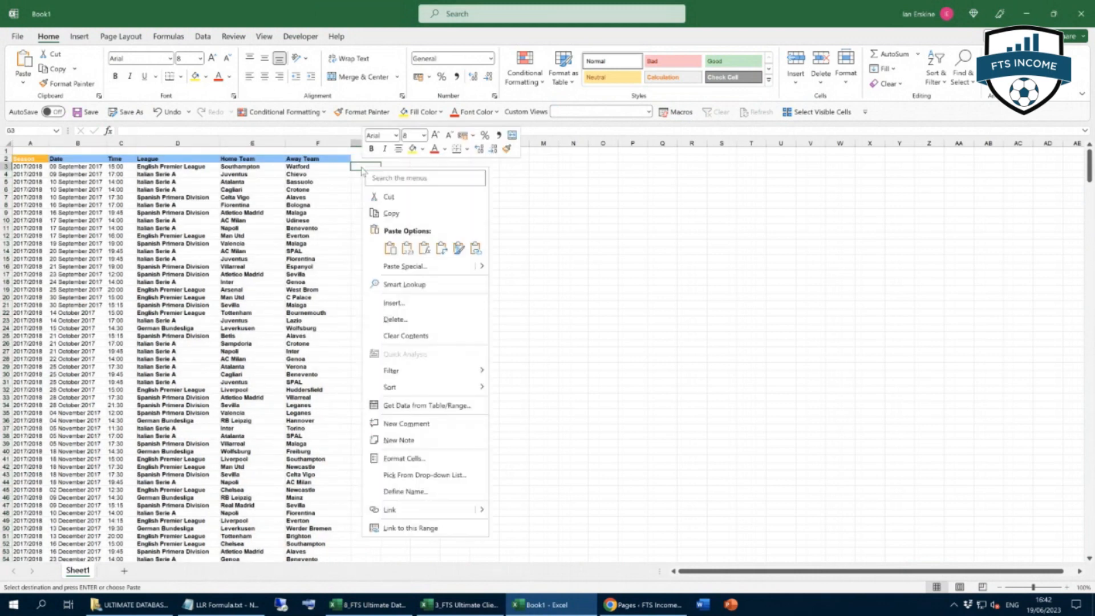
click(405, 249)
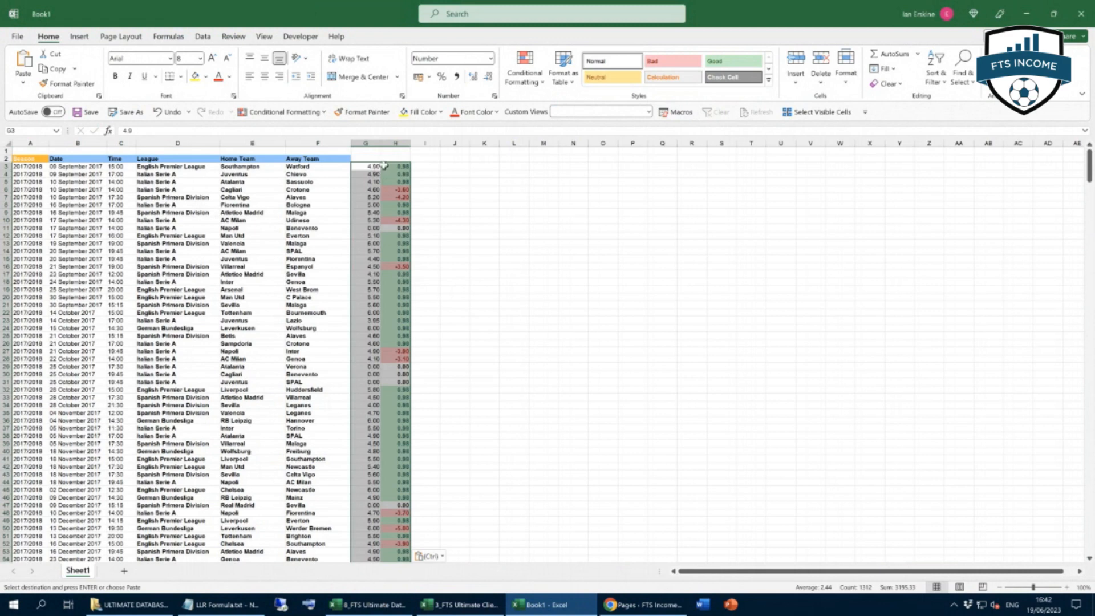
Enter the label "File 8 HTCS" in cell N3 and fit column N to its text.
click(576, 167)
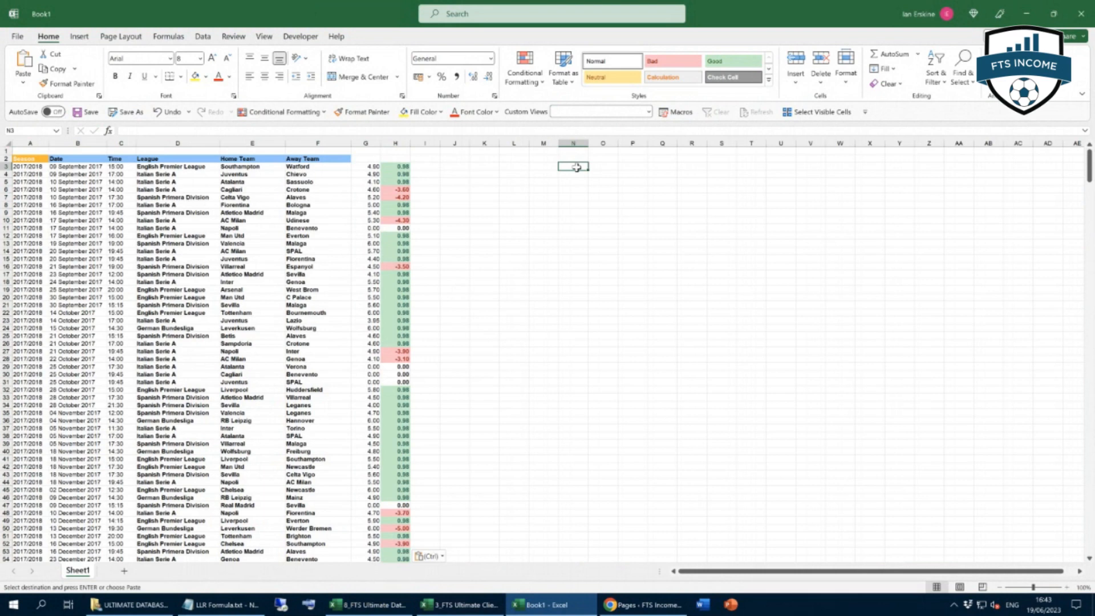
text(File 8 HTCS)
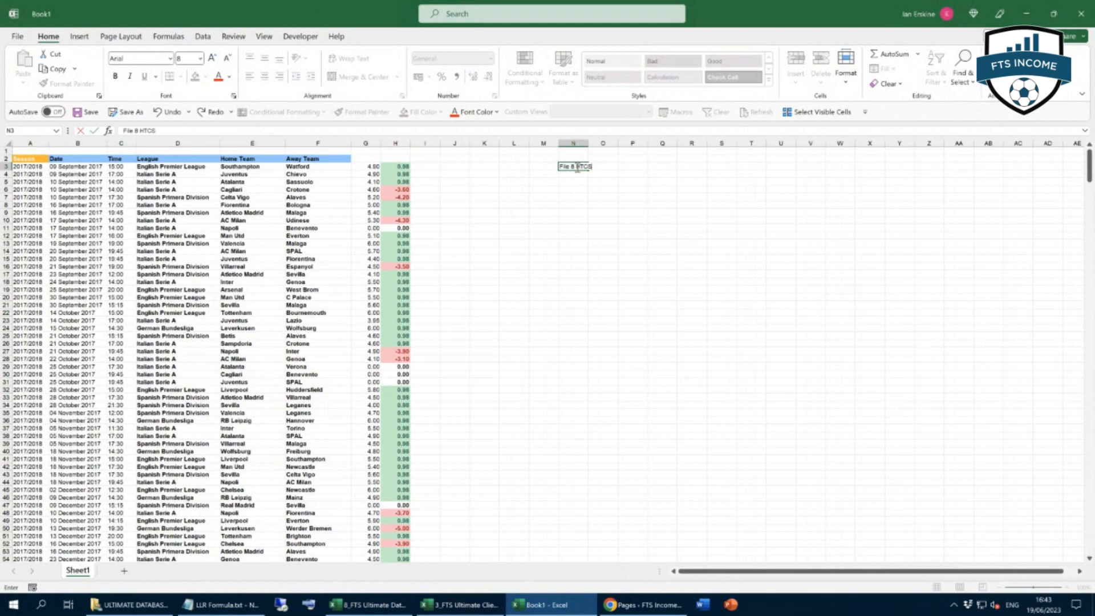
click(599, 213)
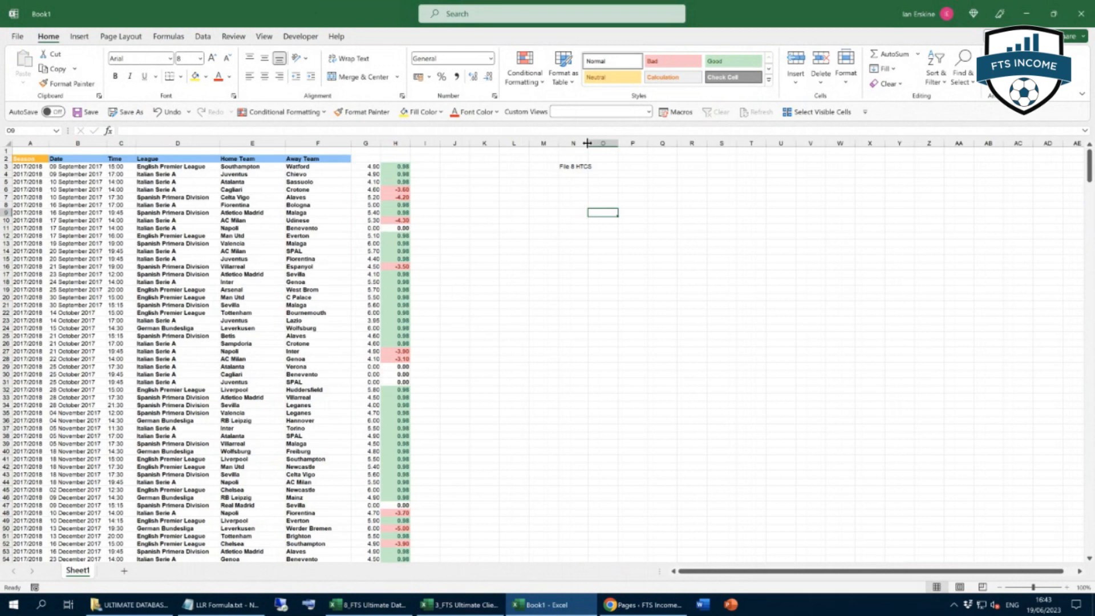
double_click(588, 143)
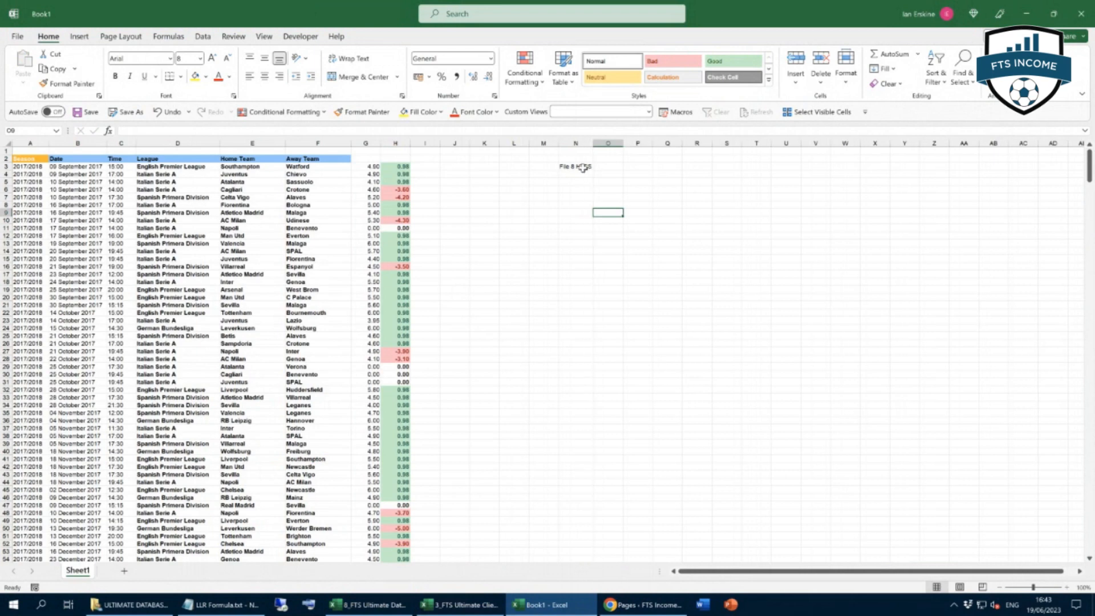
Fill the "File 8 HTCS" label down column N to the last match in row 658.
click(583, 168)
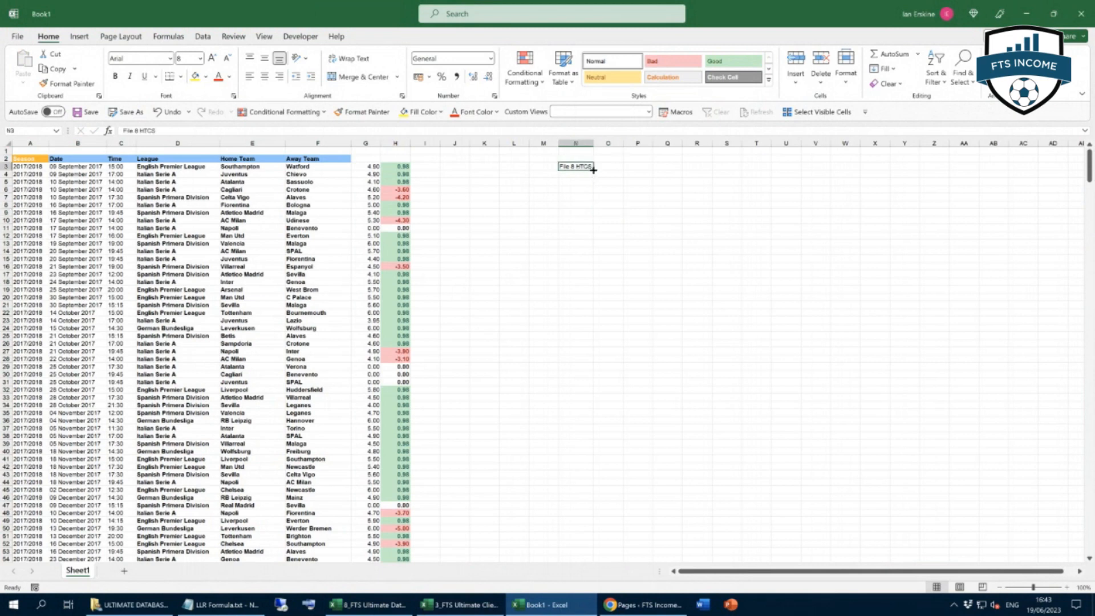
drag(593, 170, 608, 537)
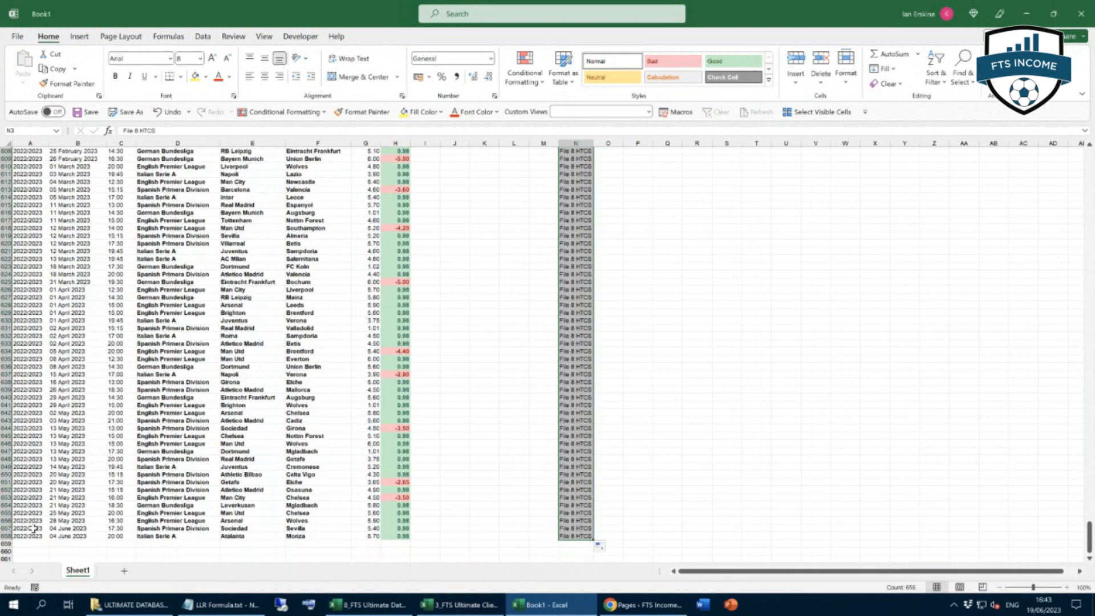
Head the pasted price and PL columns in Book1 with "Odds" in G2 and "Return" in H2.
click(7, 536)
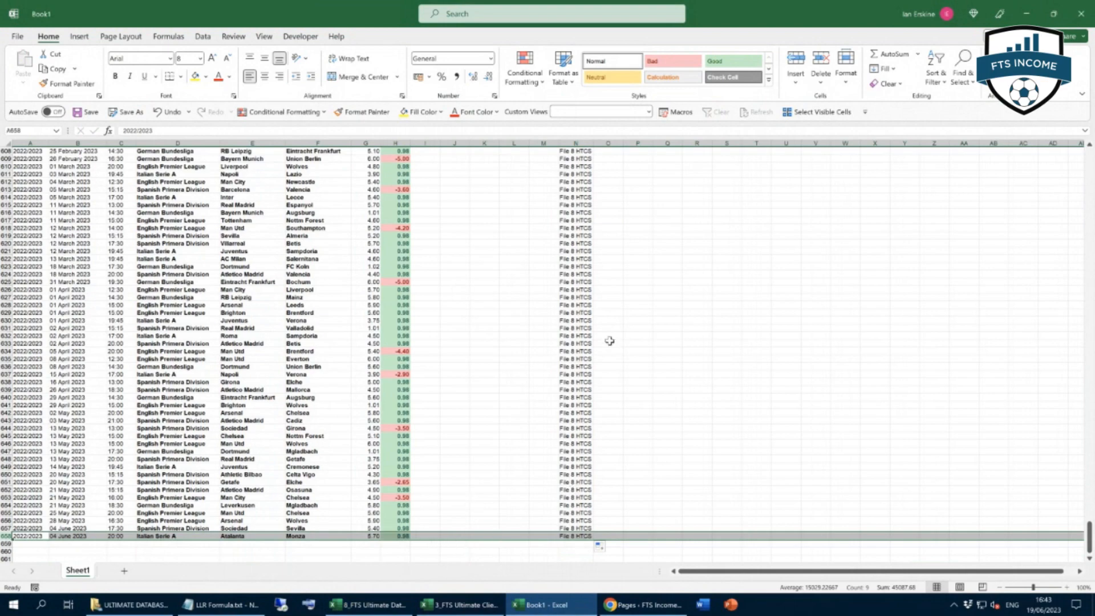
scroll(610, 340, up, 12)
scroll(610, 340, up, 20)
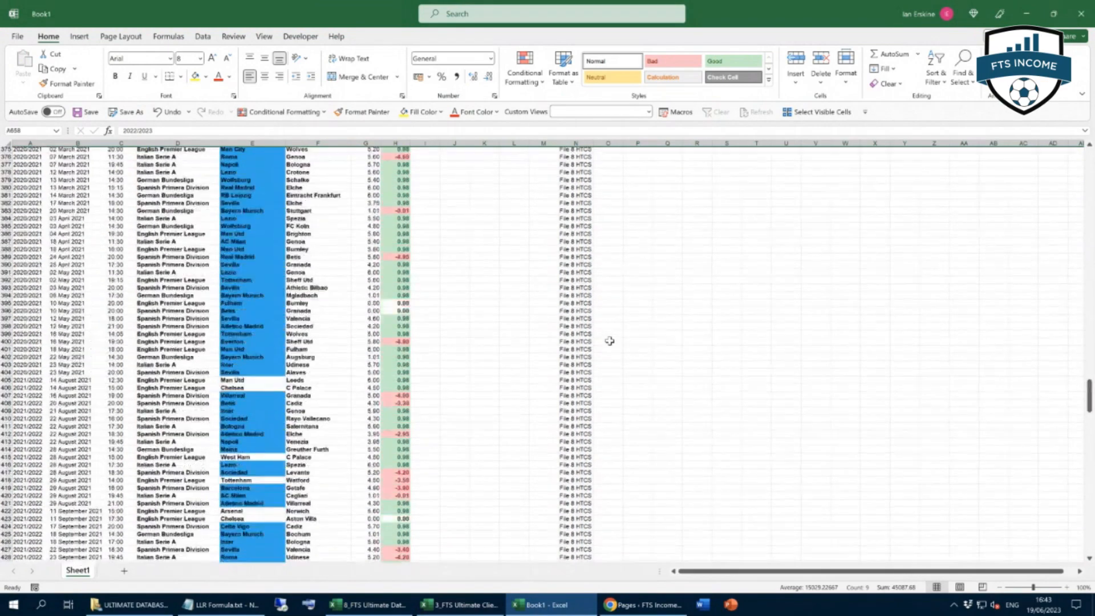
scroll(609, 341, up, 20)
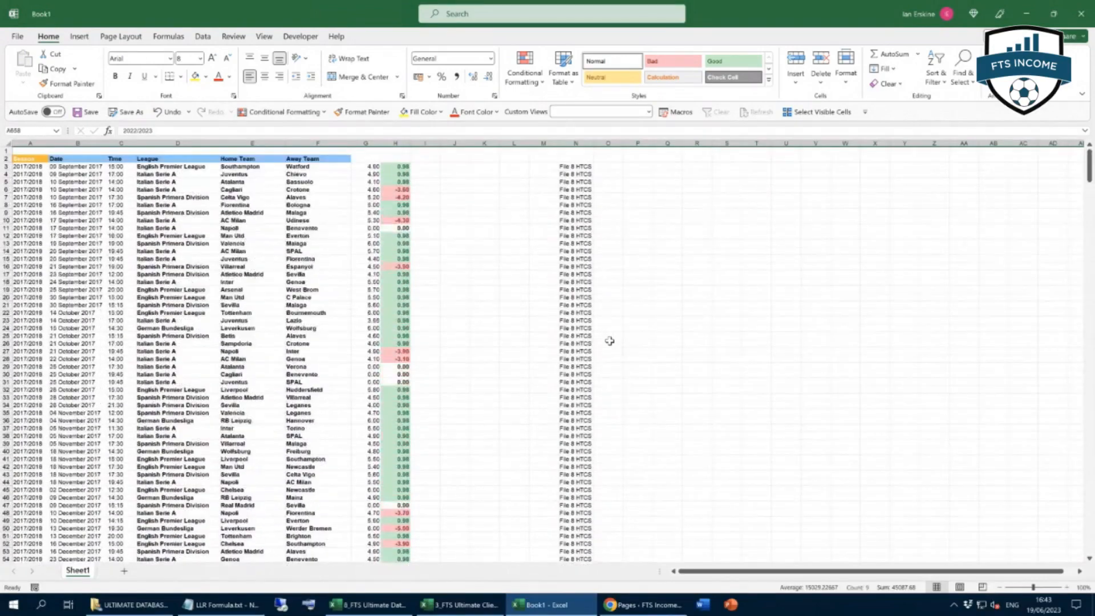
click(359, 162)
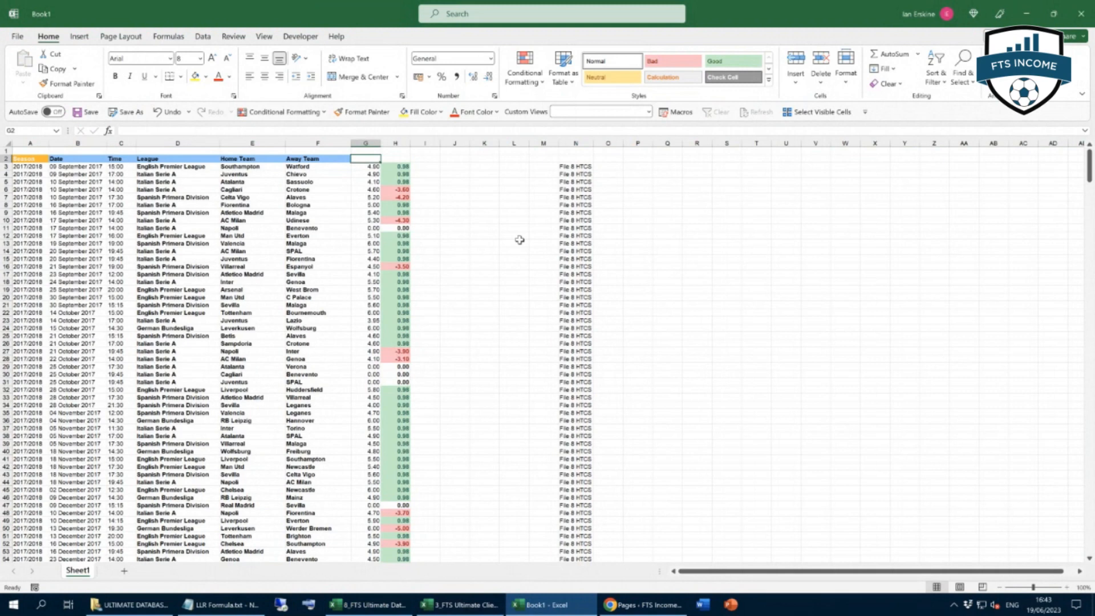
text(Odds)
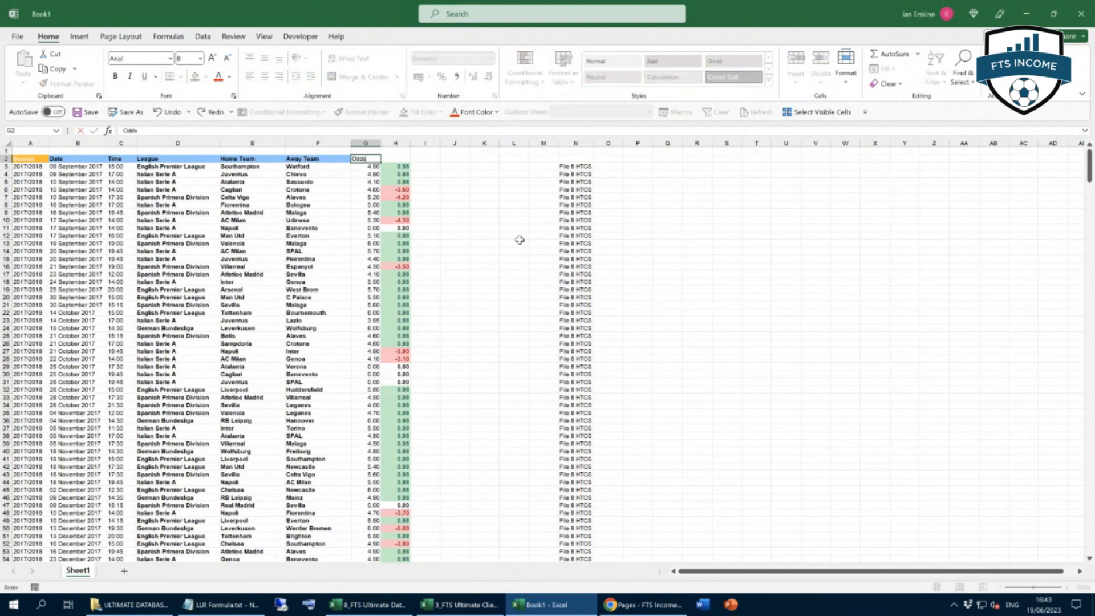
key(Tab)
text(Retur)
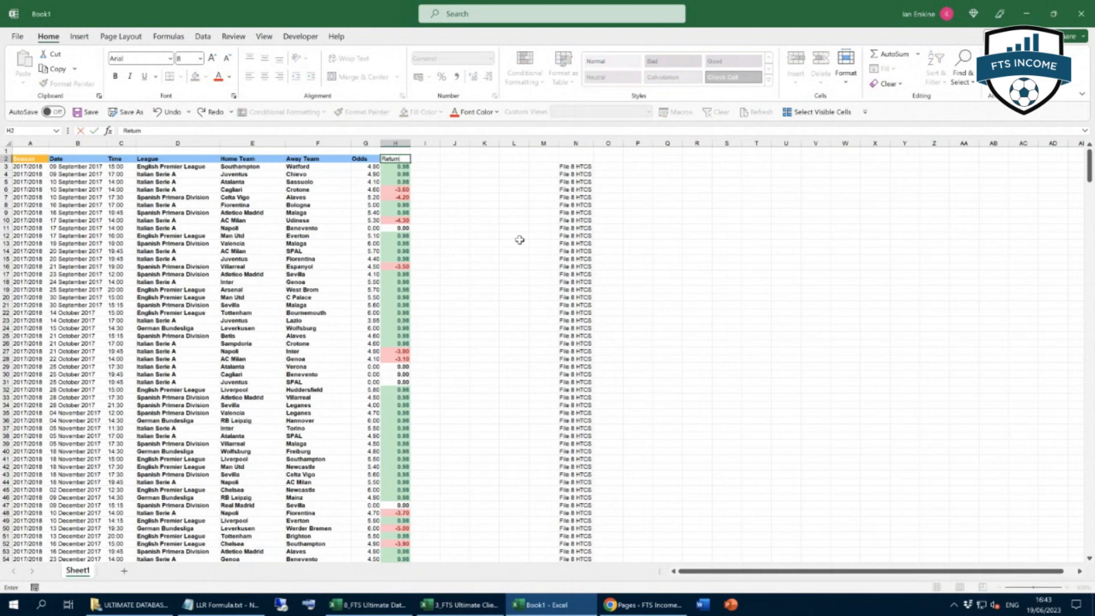
click(507, 235)
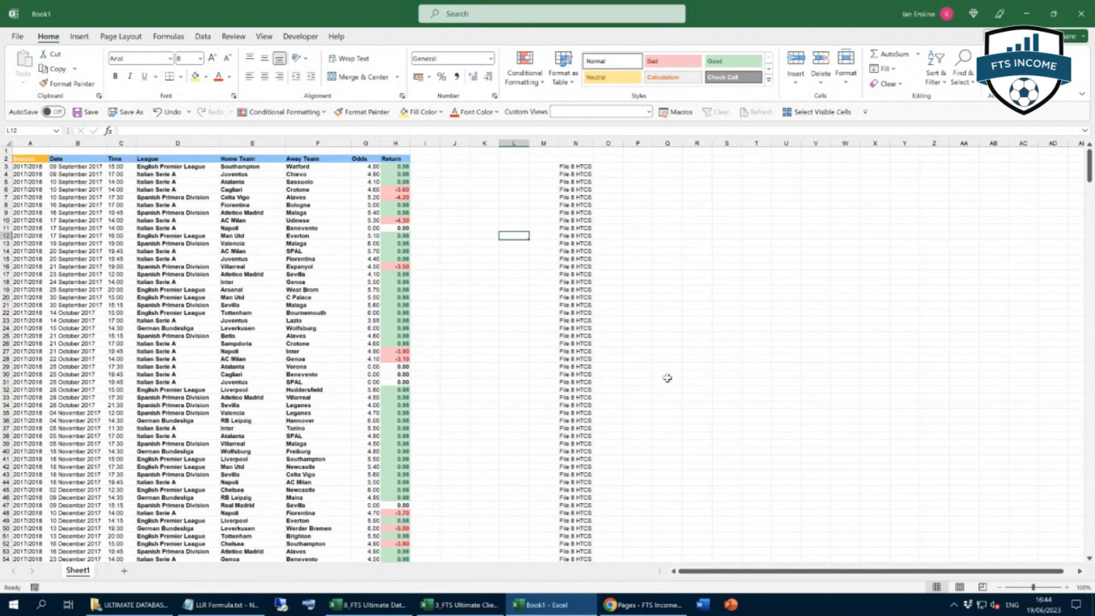
Close the 8_FTS Ultimate Database Goal Markets workbook without saving its changes.
click(375, 604)
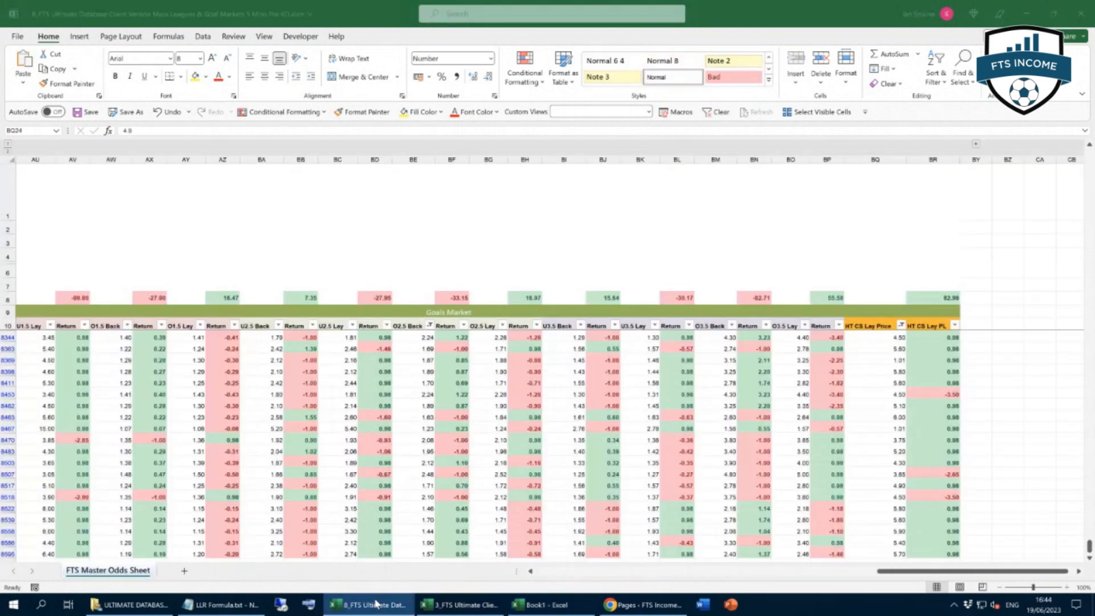
click(1080, 13)
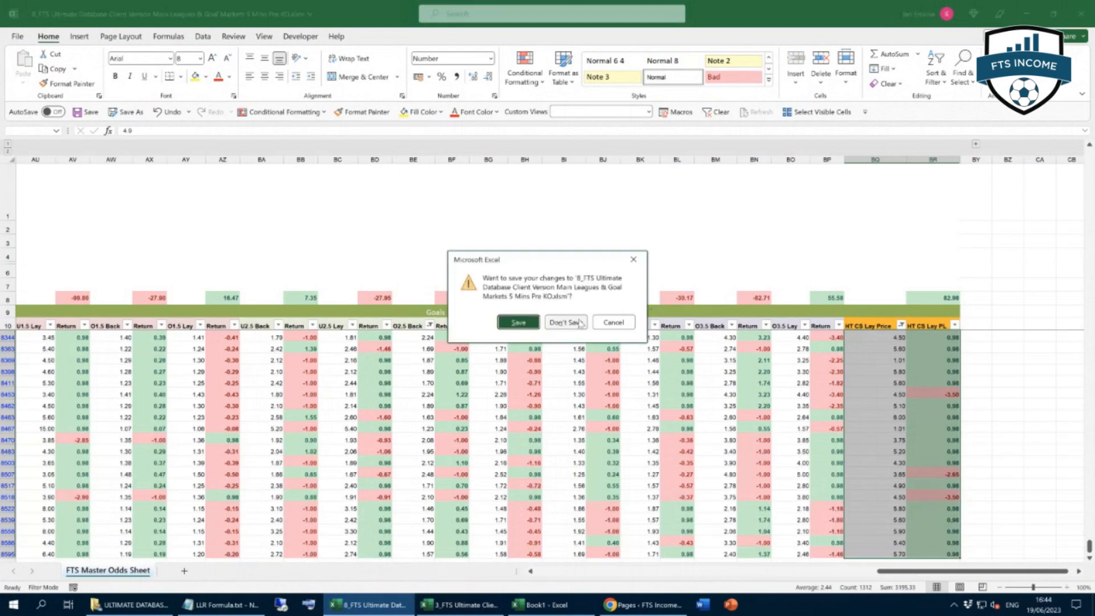
click(581, 324)
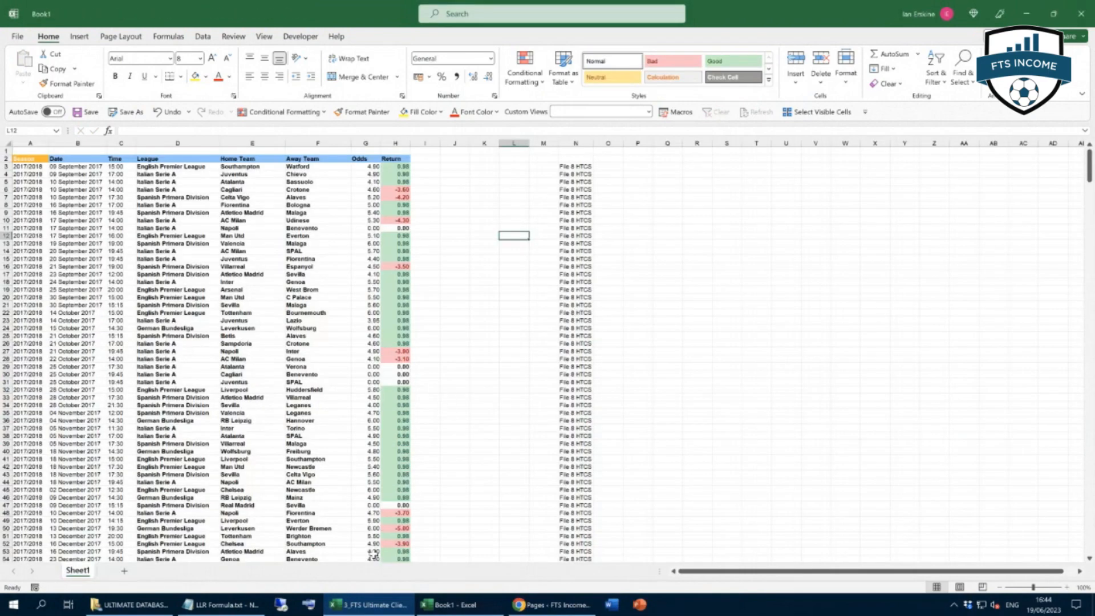
Filter the 3_FTS Ultimate Client POISSON Main Database with its Home Win SAMPLE macro.
click(368, 605)
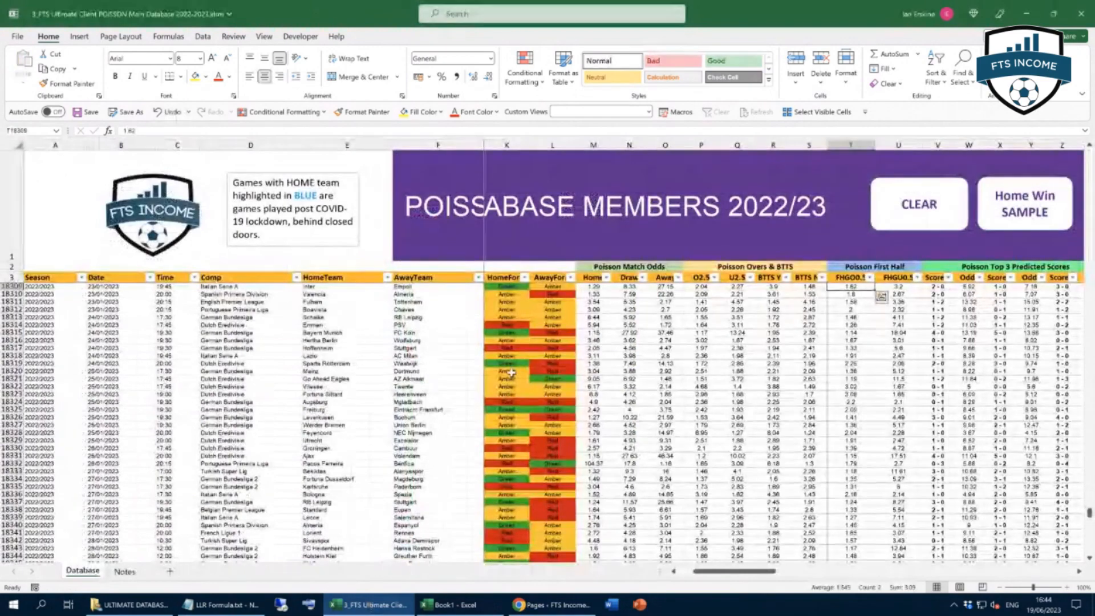
click(1026, 210)
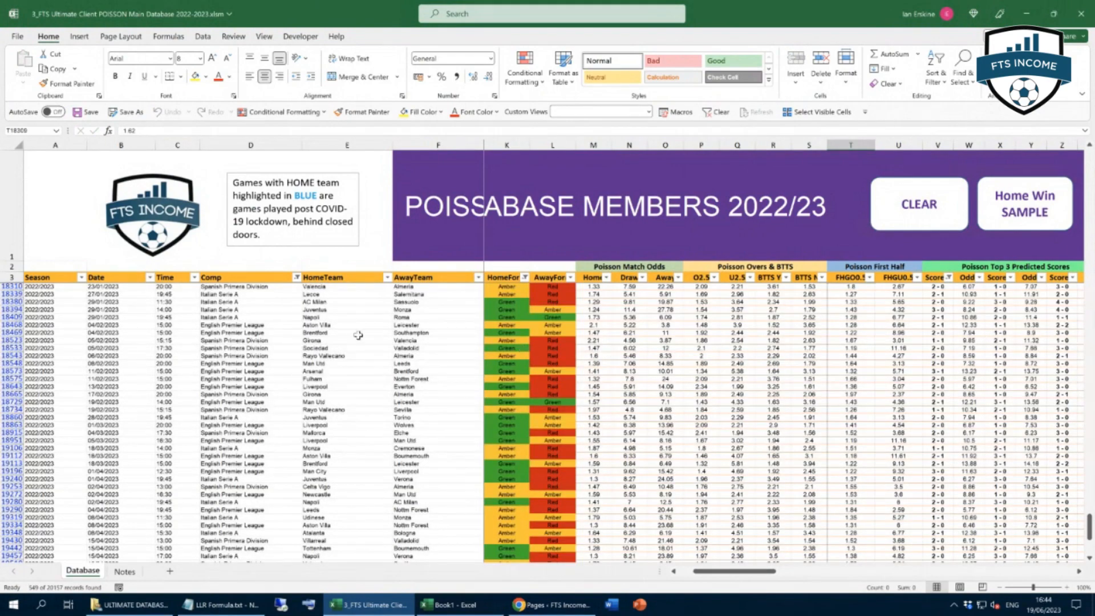
scroll(358, 335, up, 20)
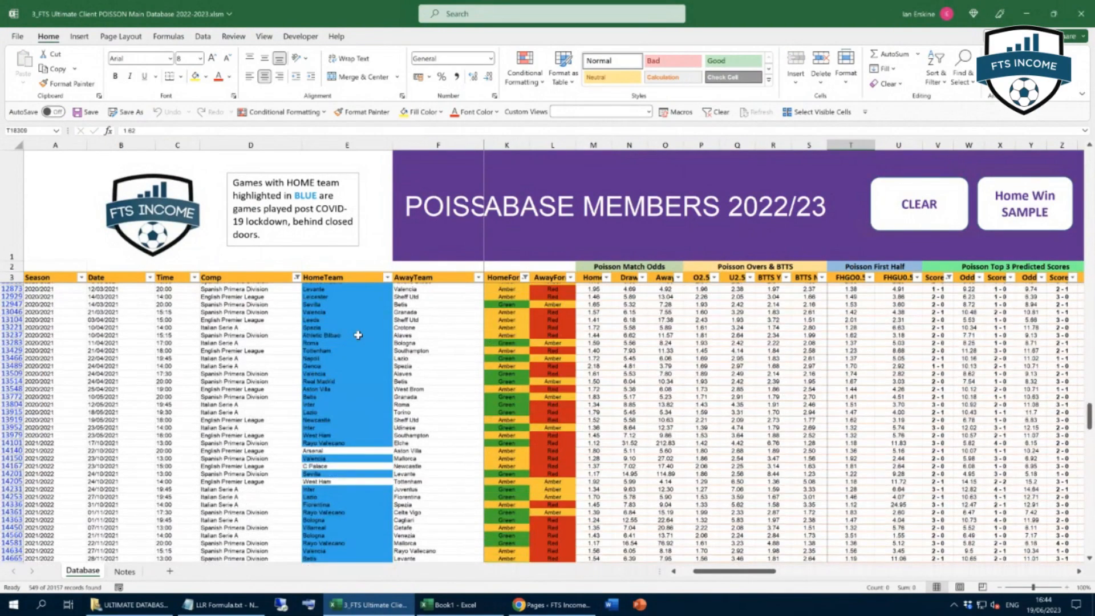
scroll(358, 335, up, 15)
scroll(358, 336, up, 20)
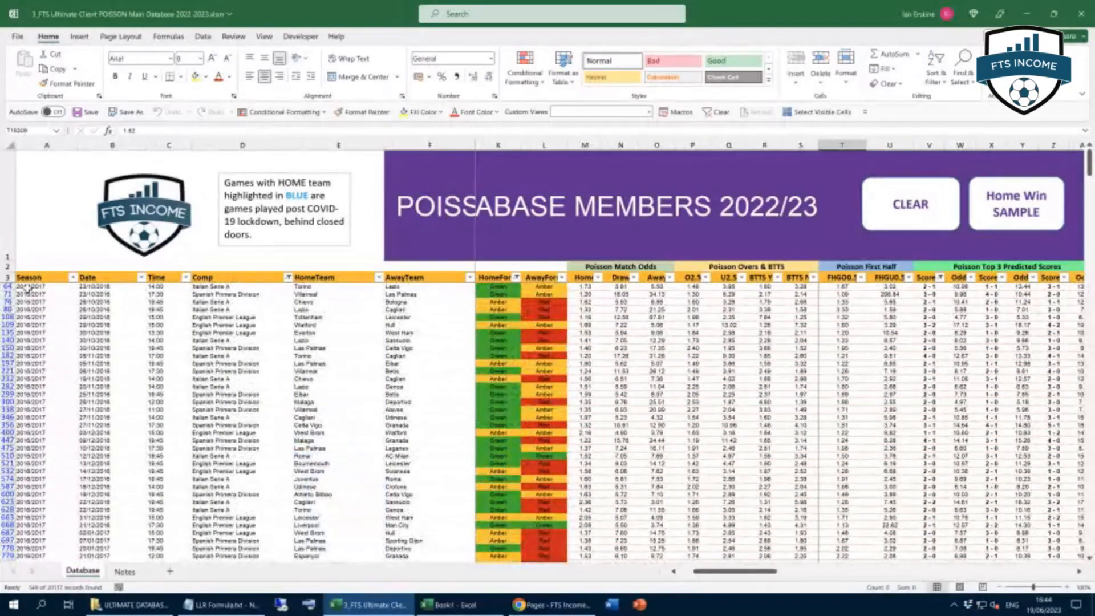
Copy the filtered Season through AwayTeam data from the Poisson database, without the headers.
drag(28, 287, 96, 286)
drag(307, 294, 390, 284)
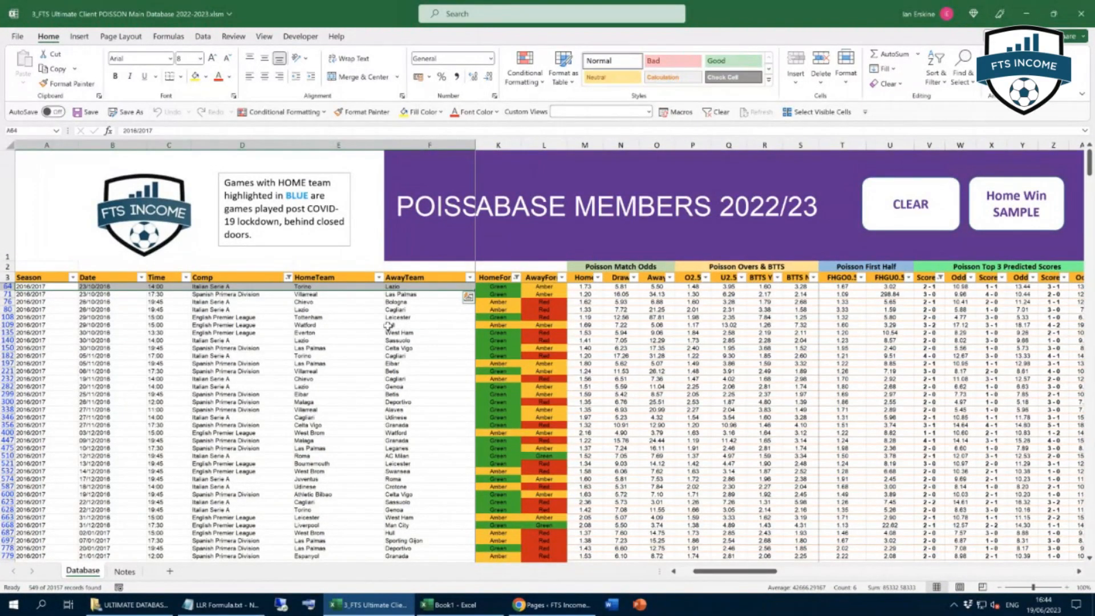
key(ctrl+shift+Down)
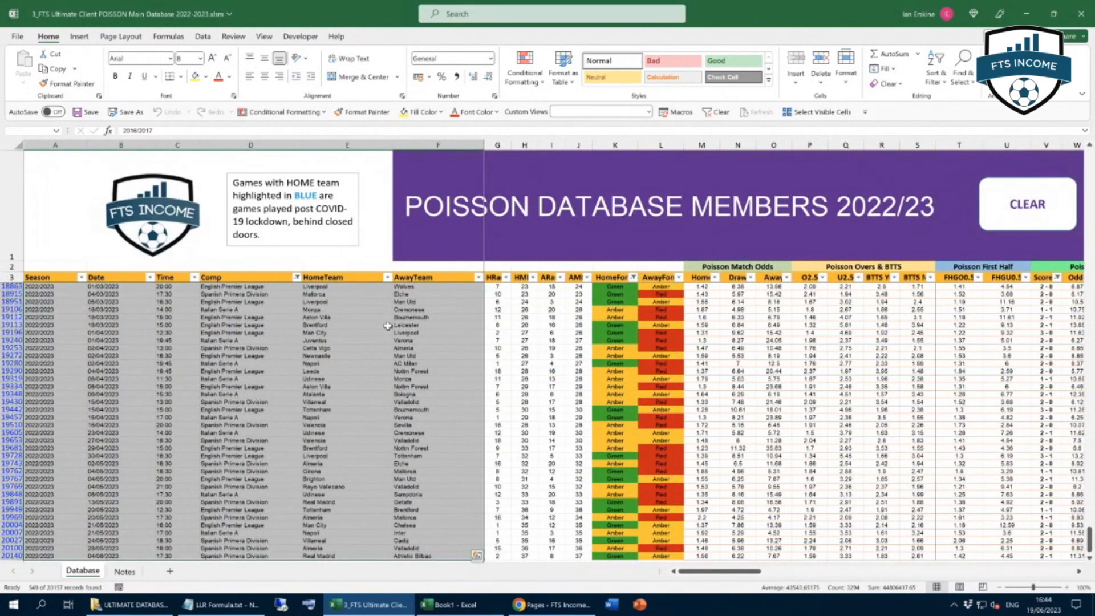
key(ctrl+c)
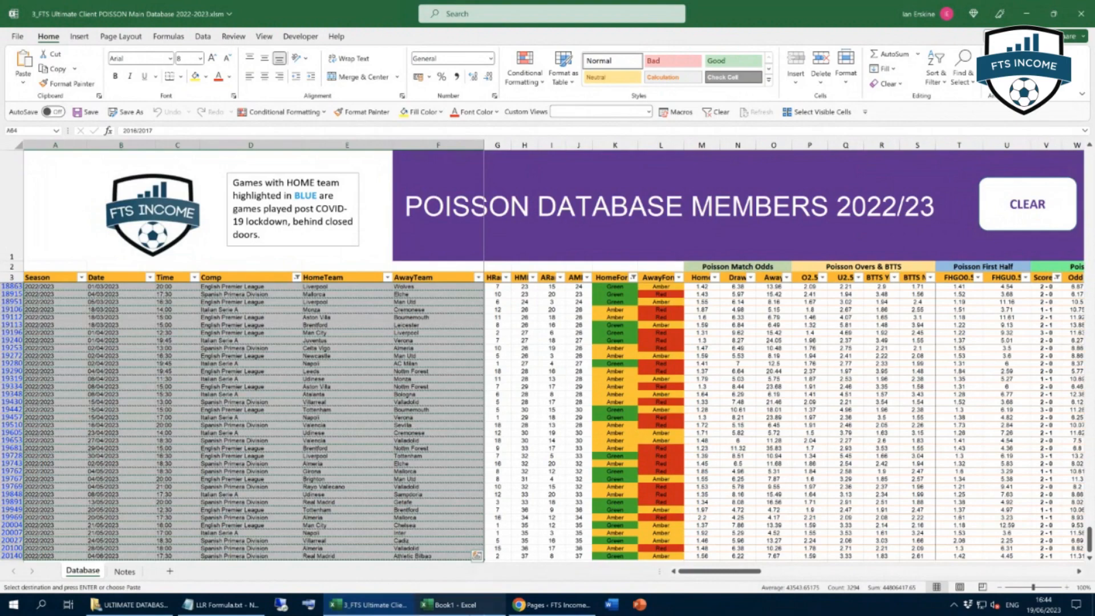
Paste the copied Poisson match details into Book1 from cell A659, directly below the last File 8 match.
click(468, 611)
scroll(336, 465, down, 20)
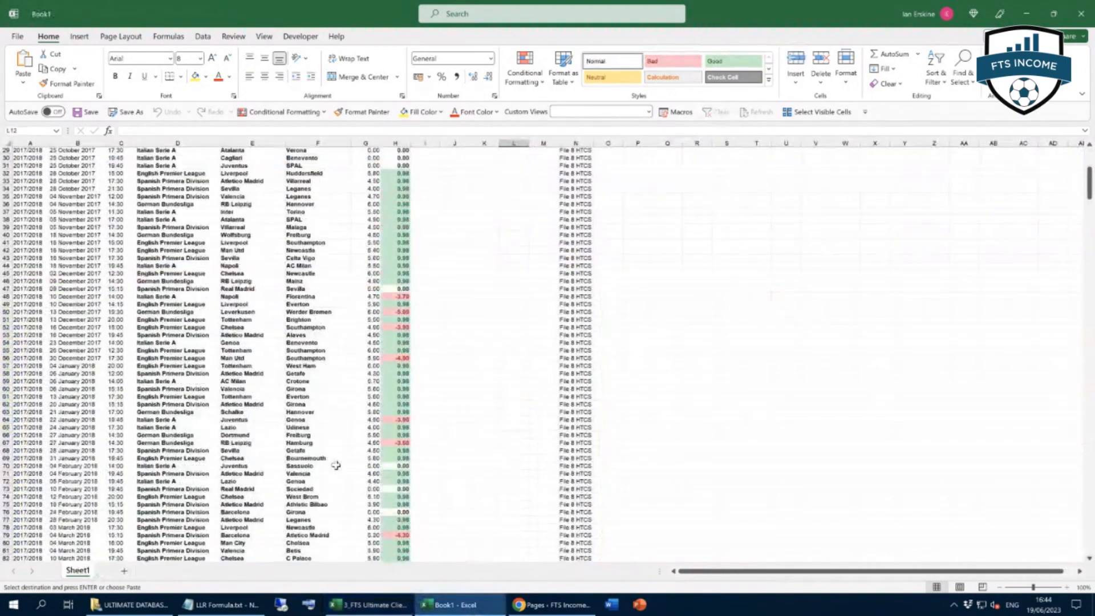
scroll(336, 465, down, 20)
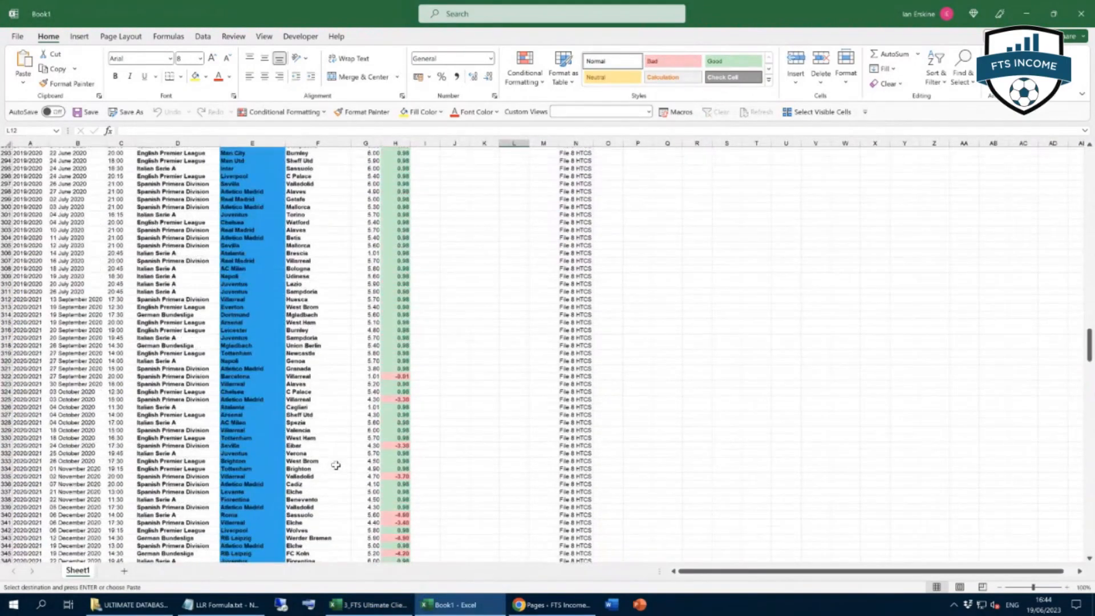
scroll(336, 465, down, 20)
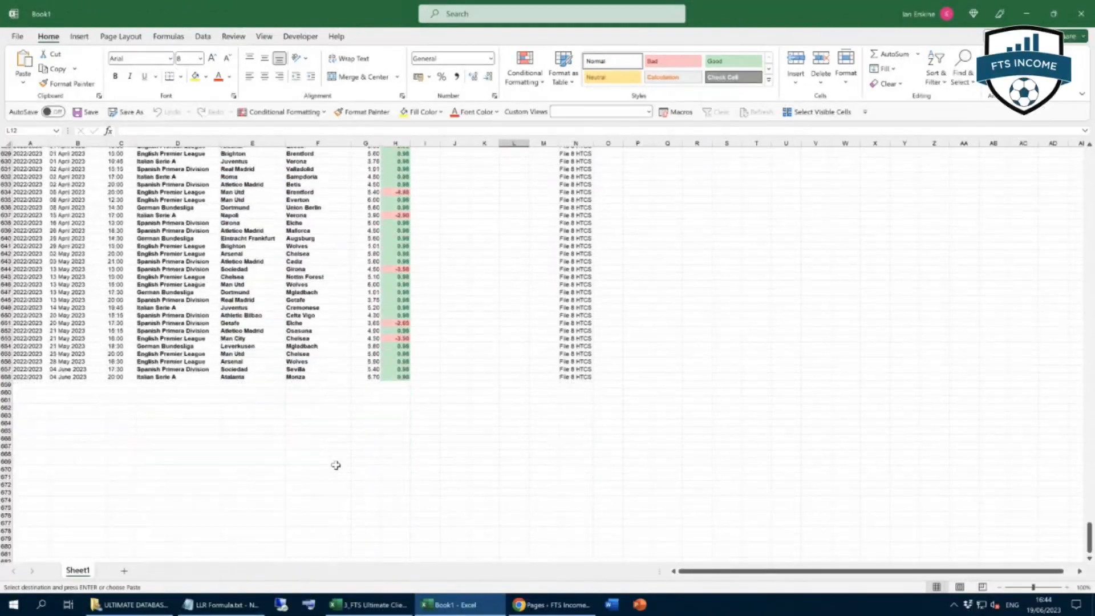
scroll(336, 465, up, 20)
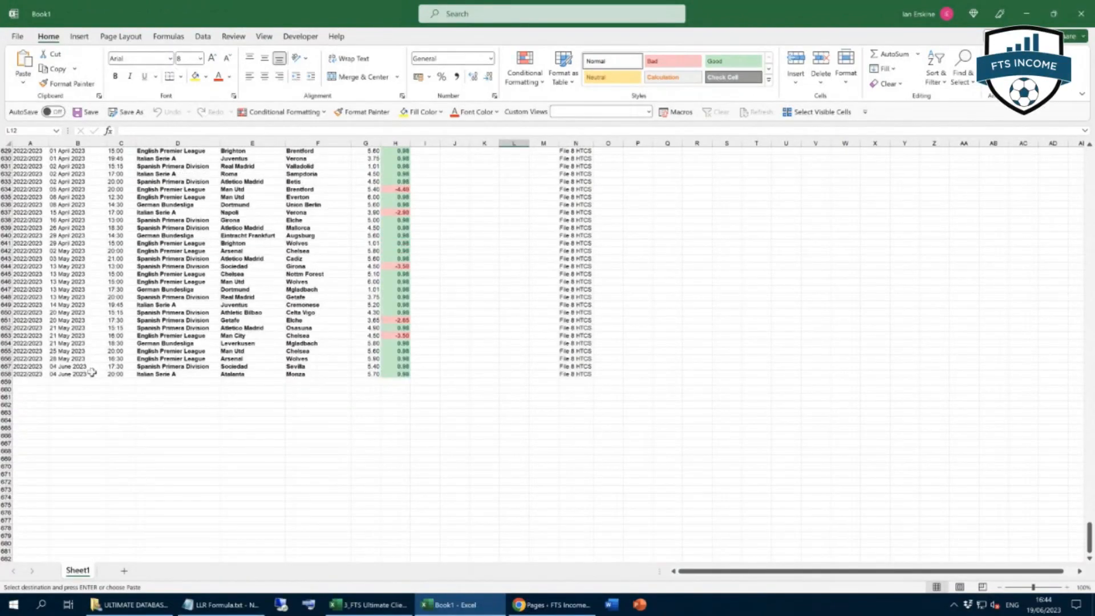
click(31, 382)
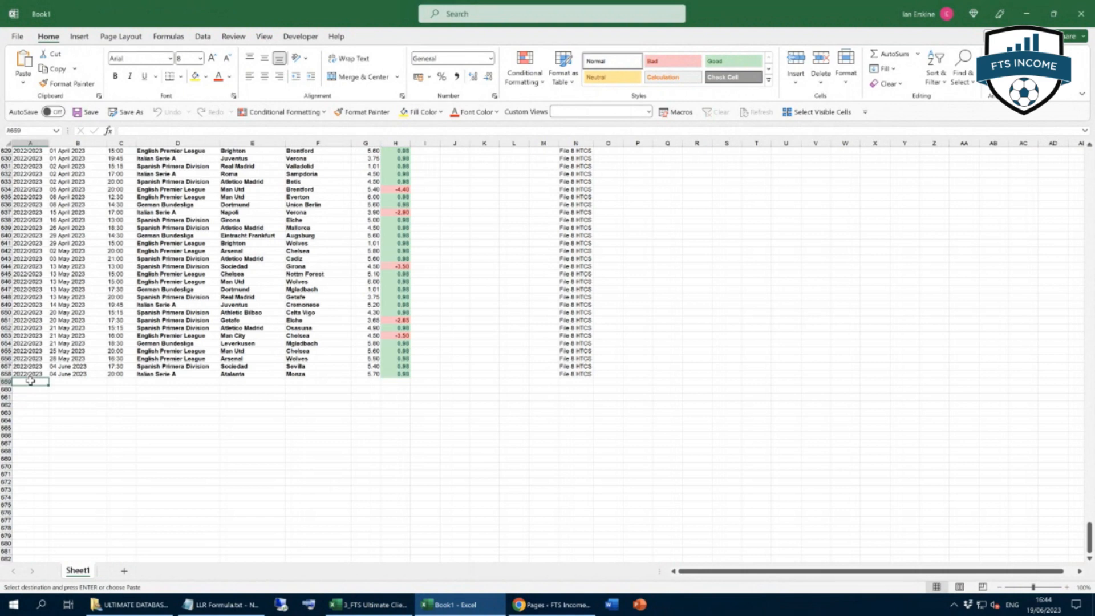
key(ctrl+v)
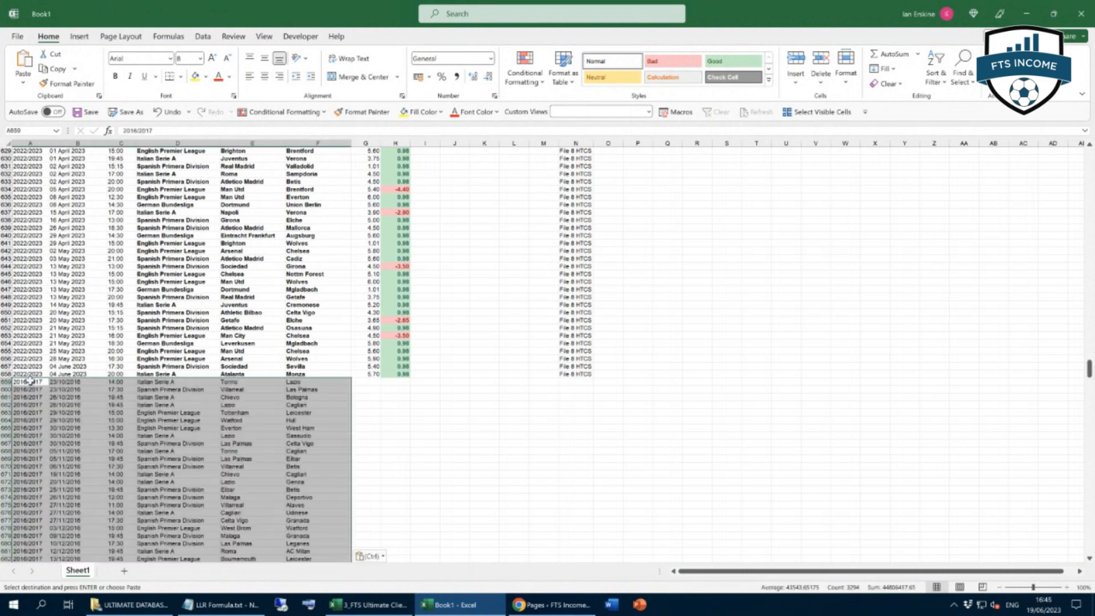
Copy the filtered Betfair Home odds in column AB of the Poisson database, from the first match to the last.
click(382, 604)
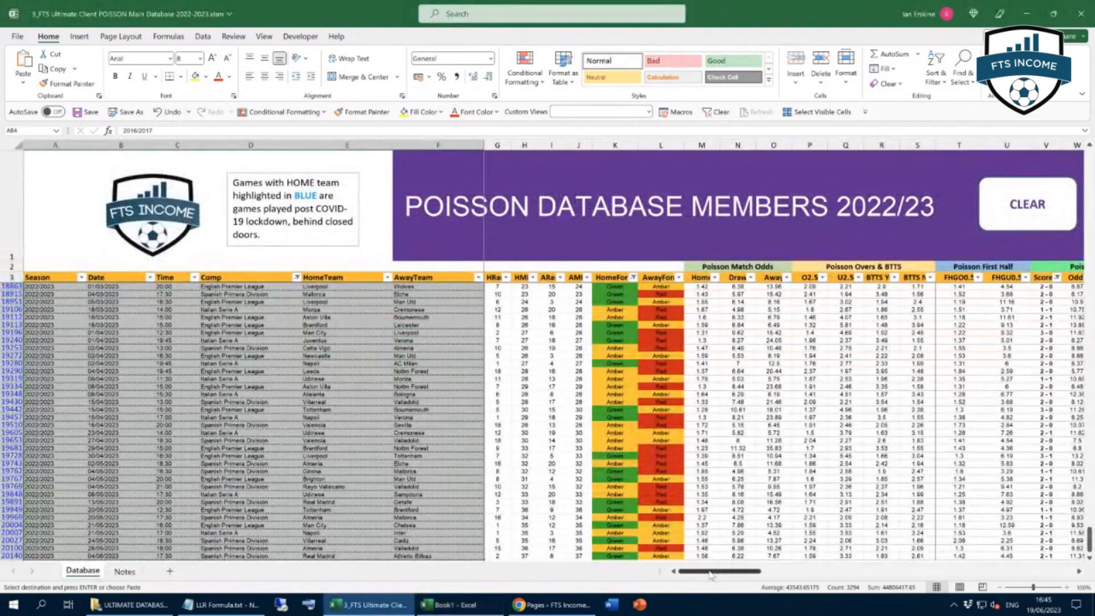
drag(710, 575, 777, 578)
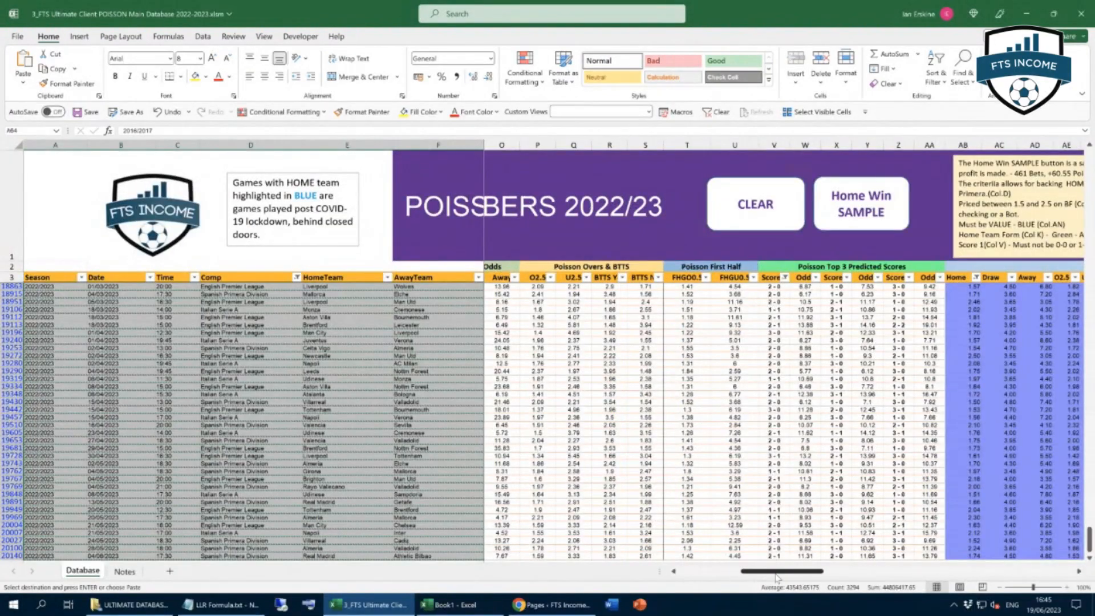
drag(1090, 546, 1089, 163)
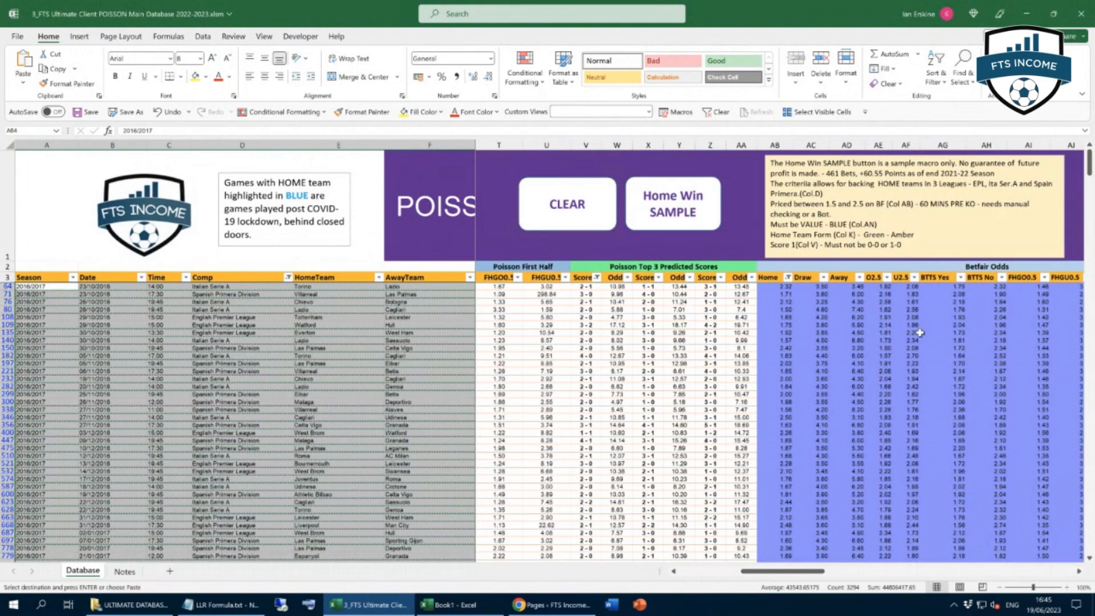
click(783, 286)
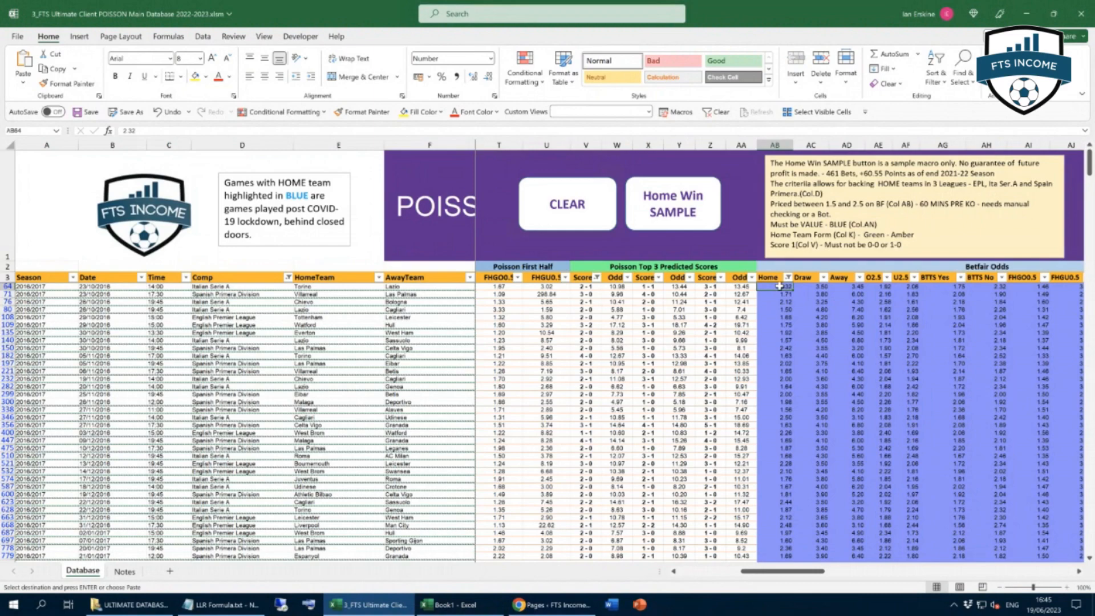
key(ctrl+shift+Down)
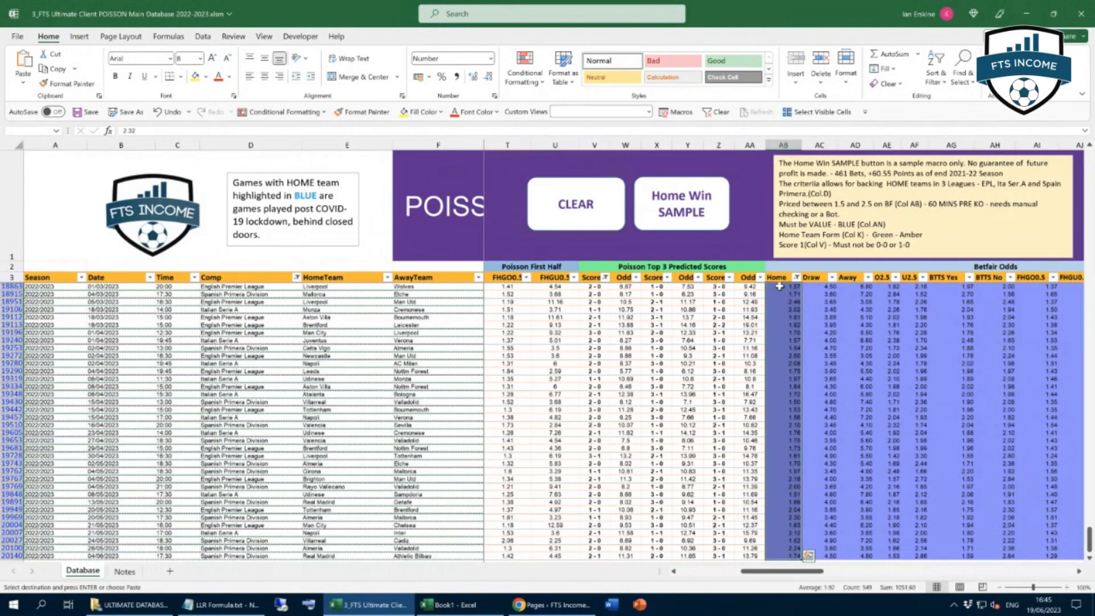
Paste the copied Home odds into Book1's Odds column from cell G659.
click(456, 604)
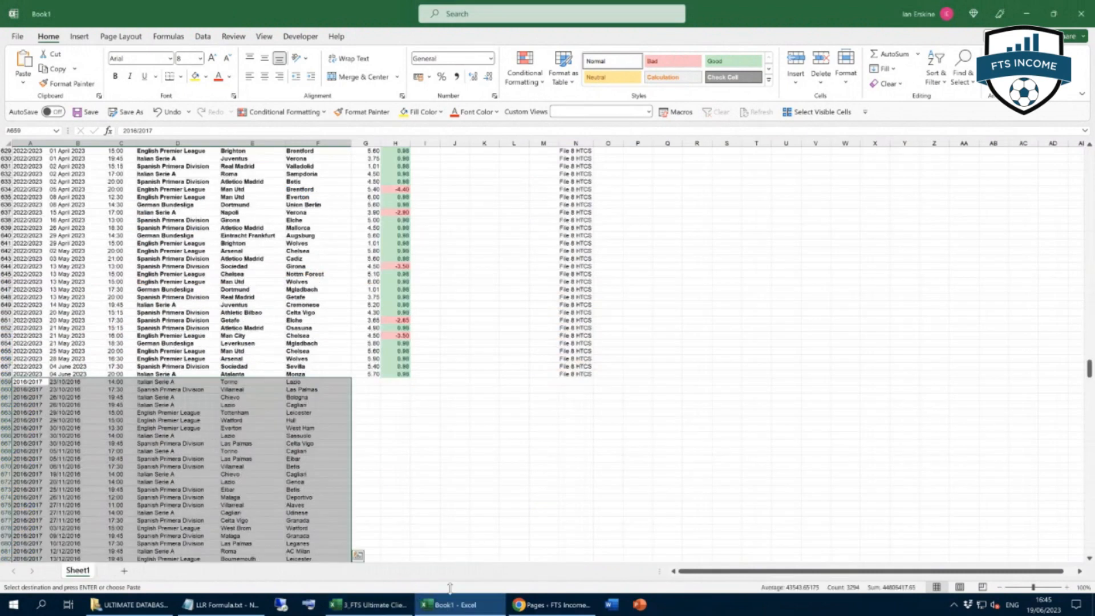
click(369, 380)
key(ctrl+v)
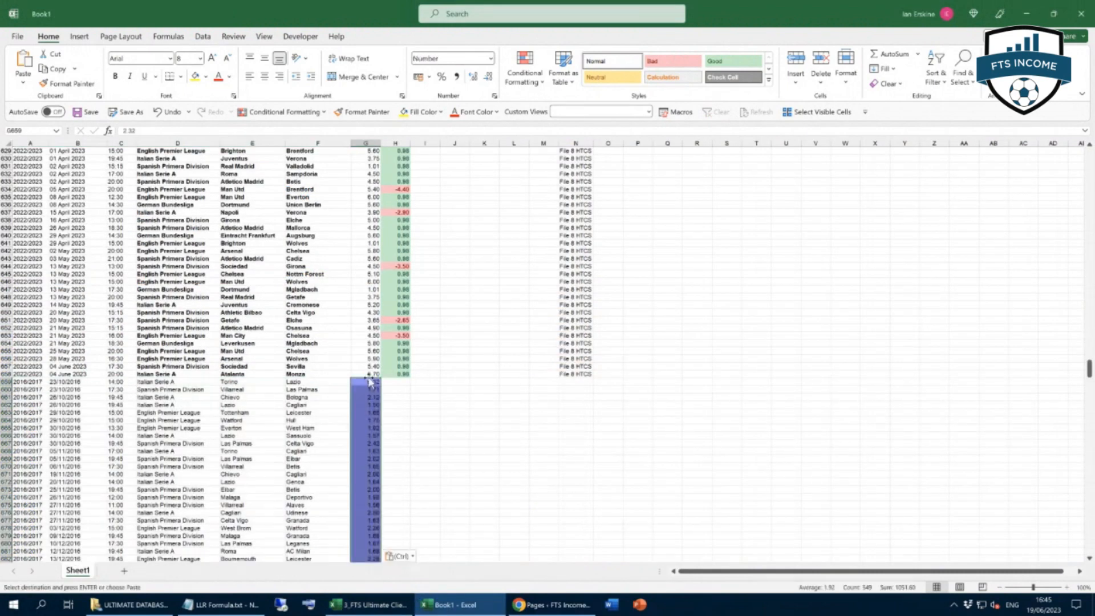
Copy the filtered Home returns in column AZ of the Poisson database, from the first match to the last.
click(387, 604)
drag(768, 571, 928, 576)
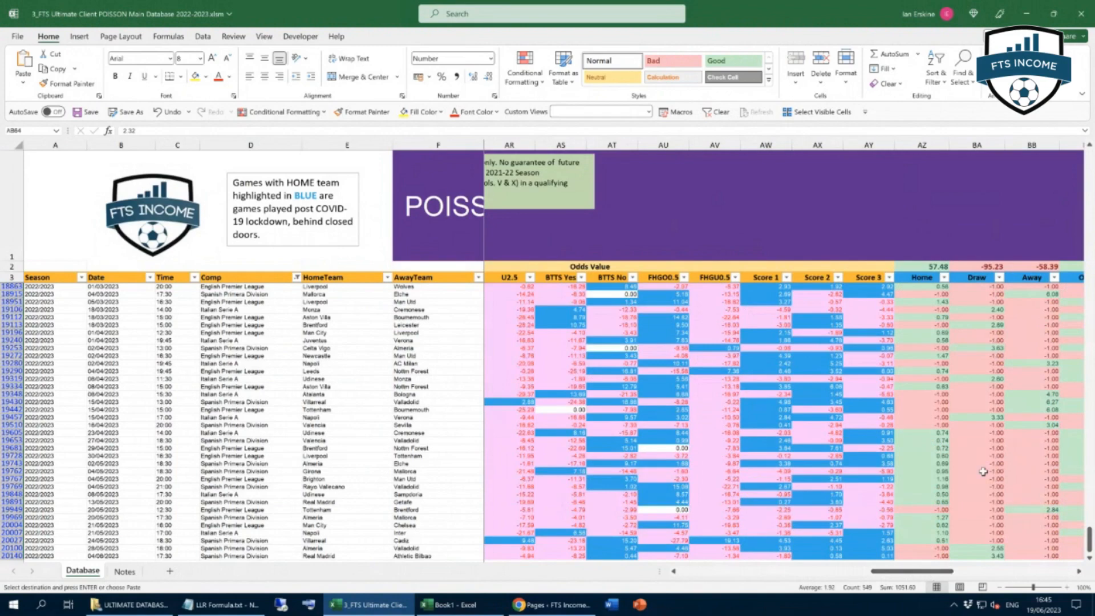
scroll(984, 471, up, 20)
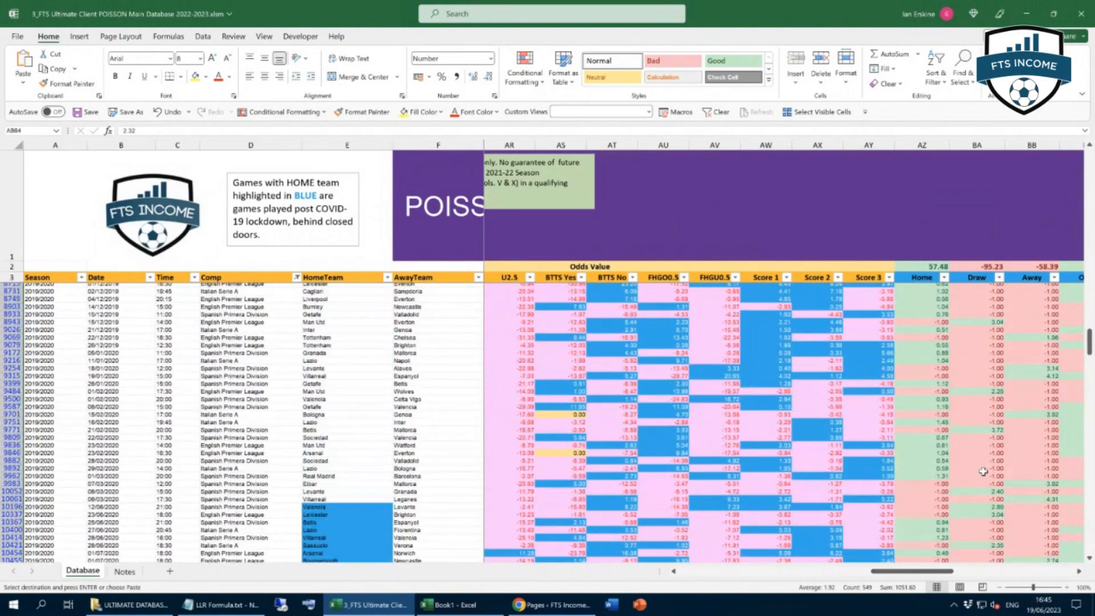
scroll(983, 471, up, 10)
scroll(983, 471, up, 10)
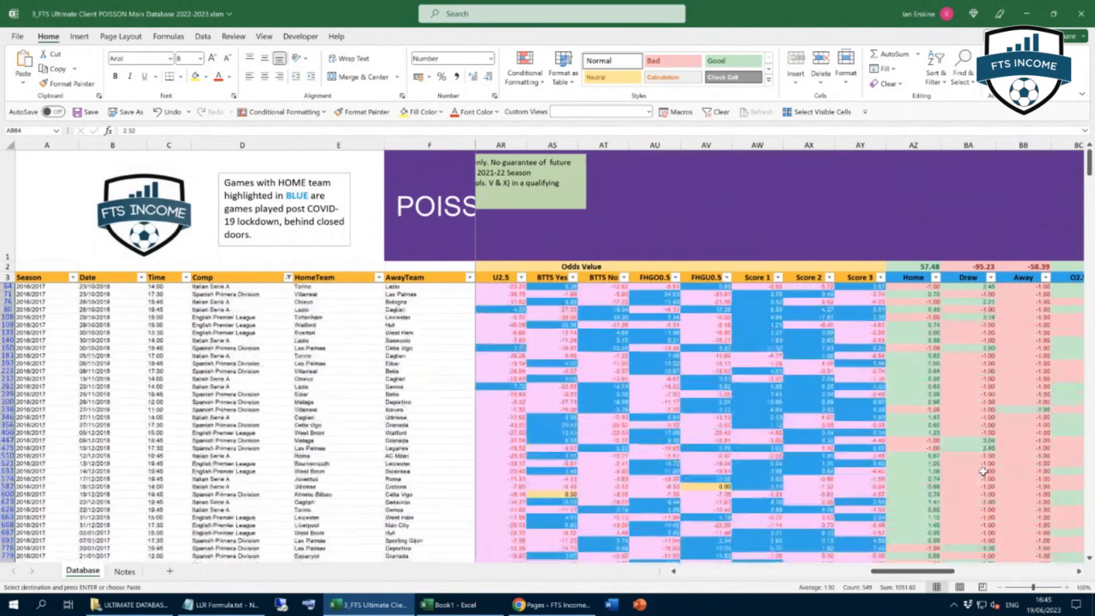
click(912, 286)
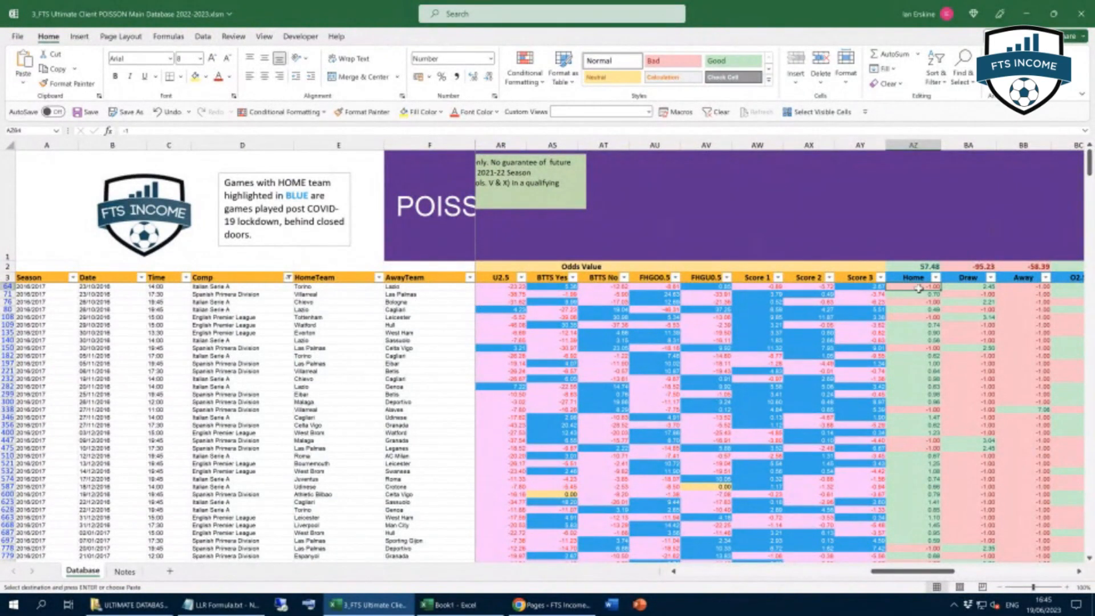
key(ctrl+shift+Down)
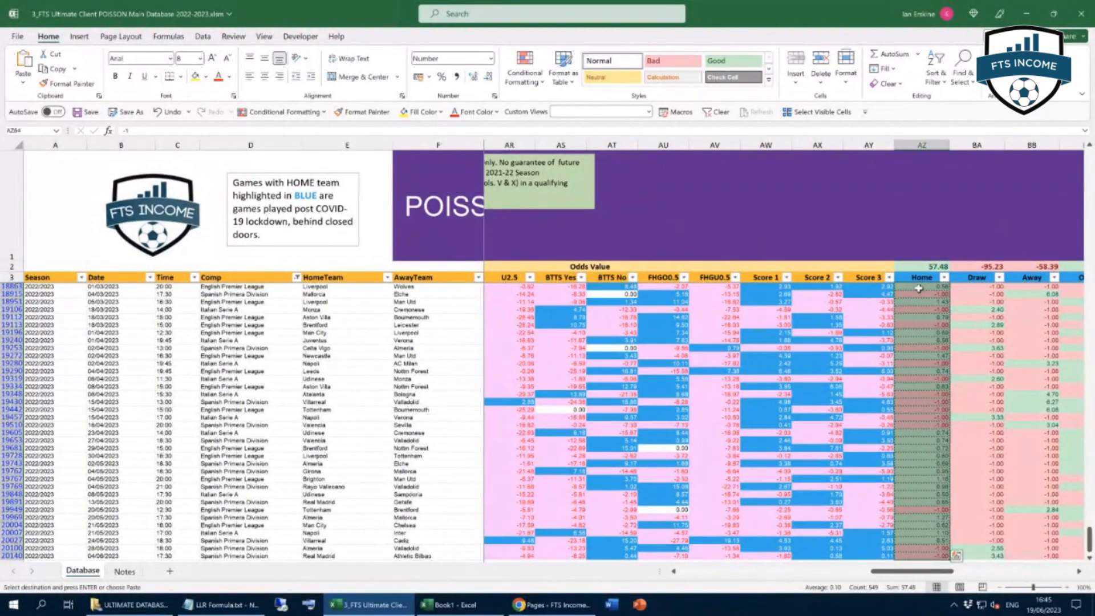
Paste the copied Home returns into Book1's Return column from cell H659.
click(463, 606)
click(402, 381)
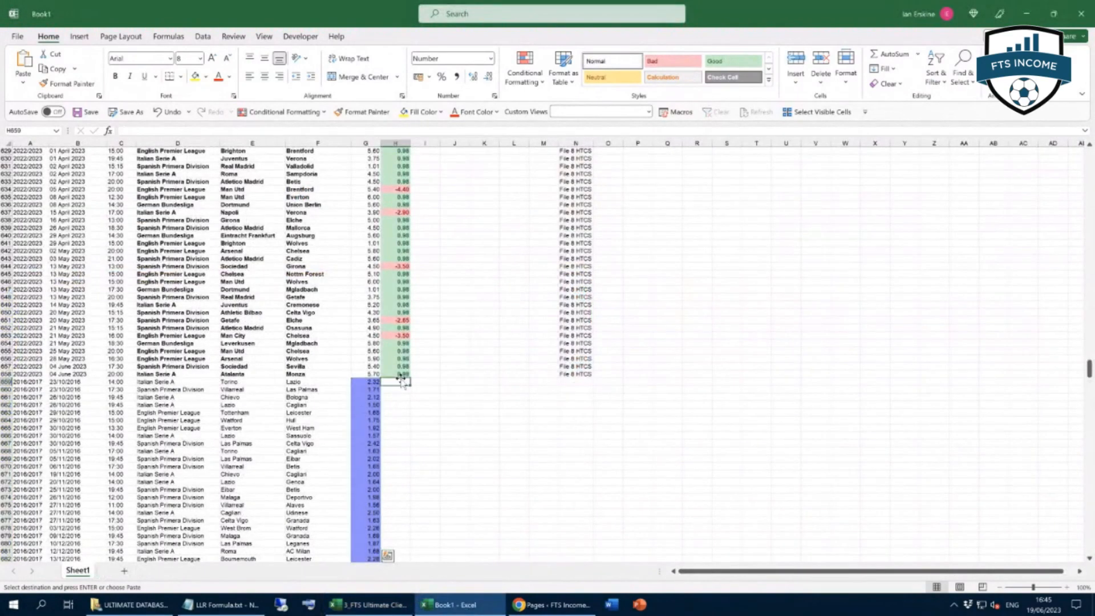
key(ctrl+v)
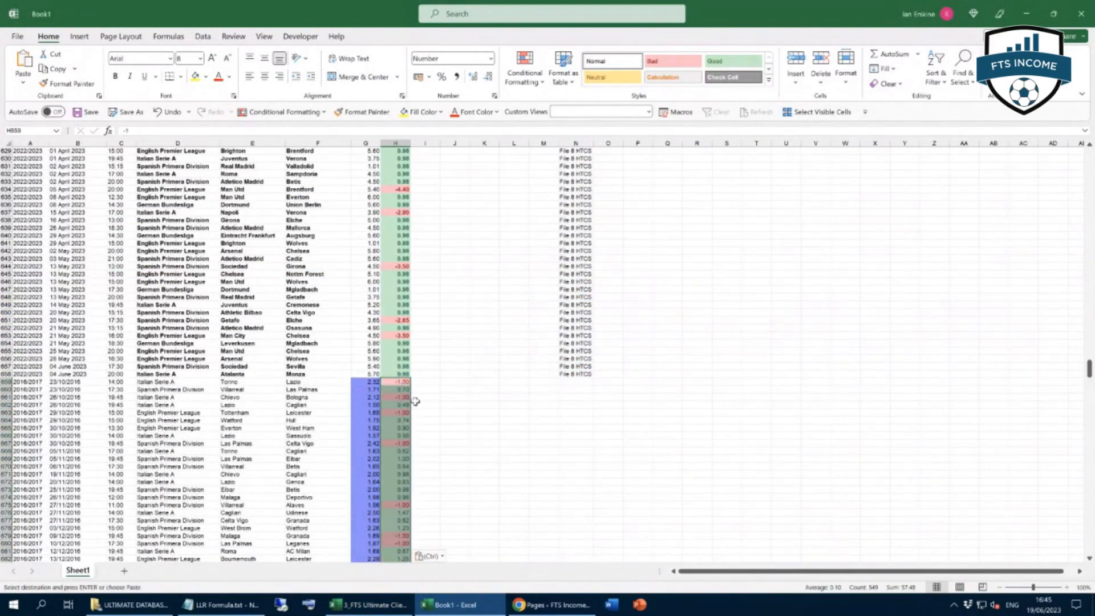
Label the pasted Poisson matches "File 3 HW" in column N, from row 659 down to the last match in row 1207.
click(566, 381)
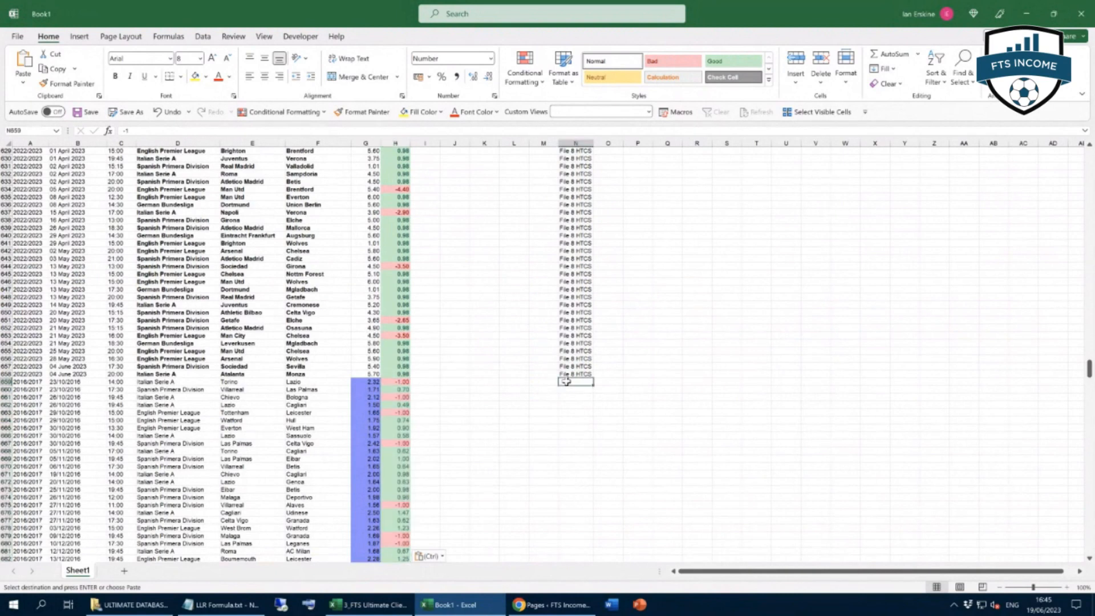
text(File )
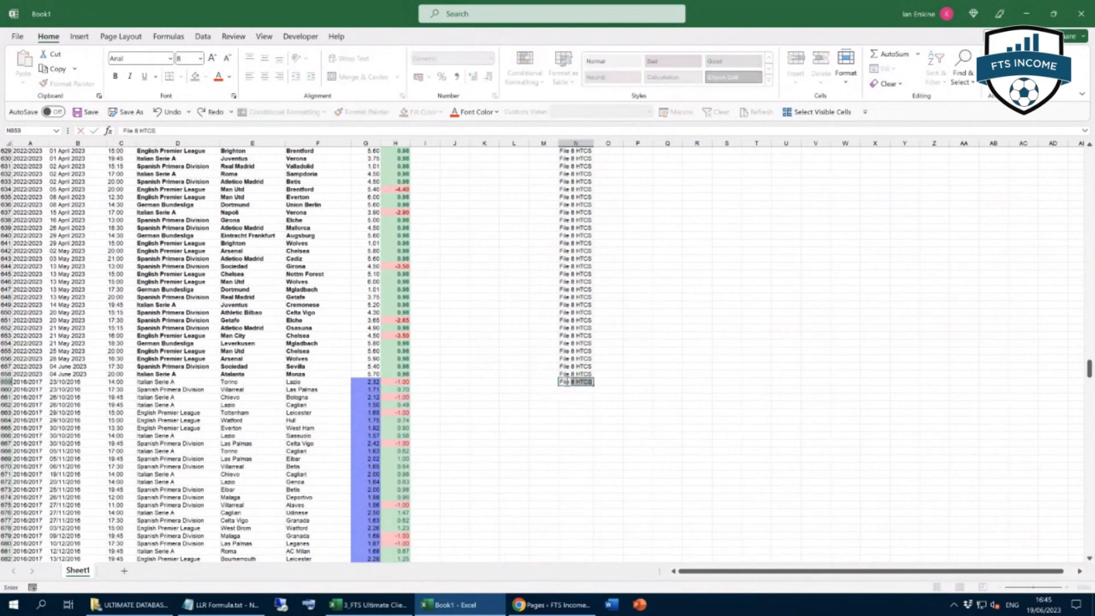
text(3 HW)
click(619, 392)
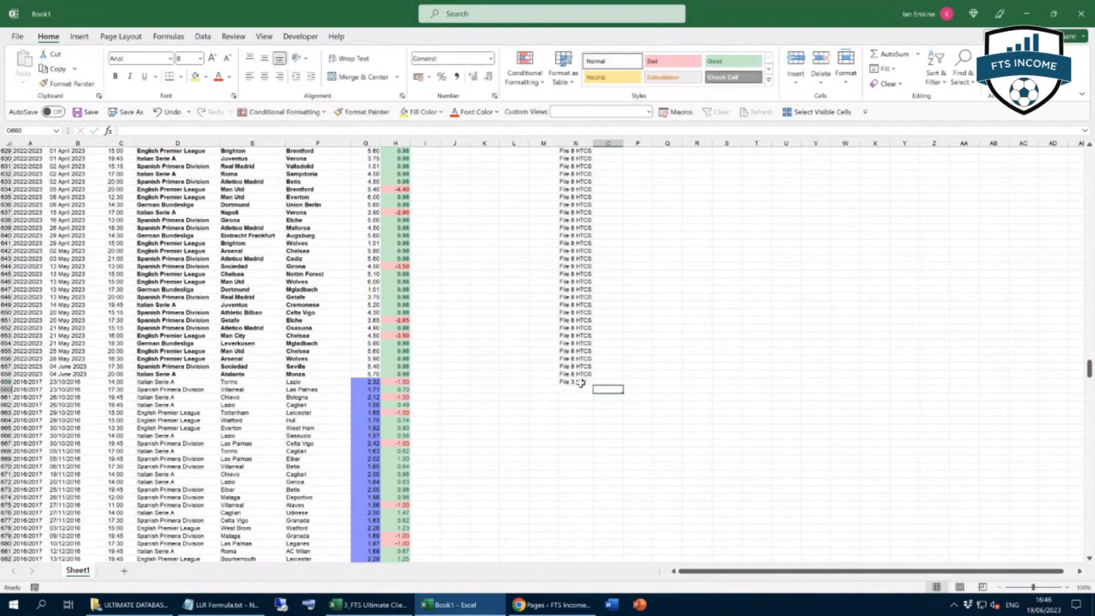
click(581, 382)
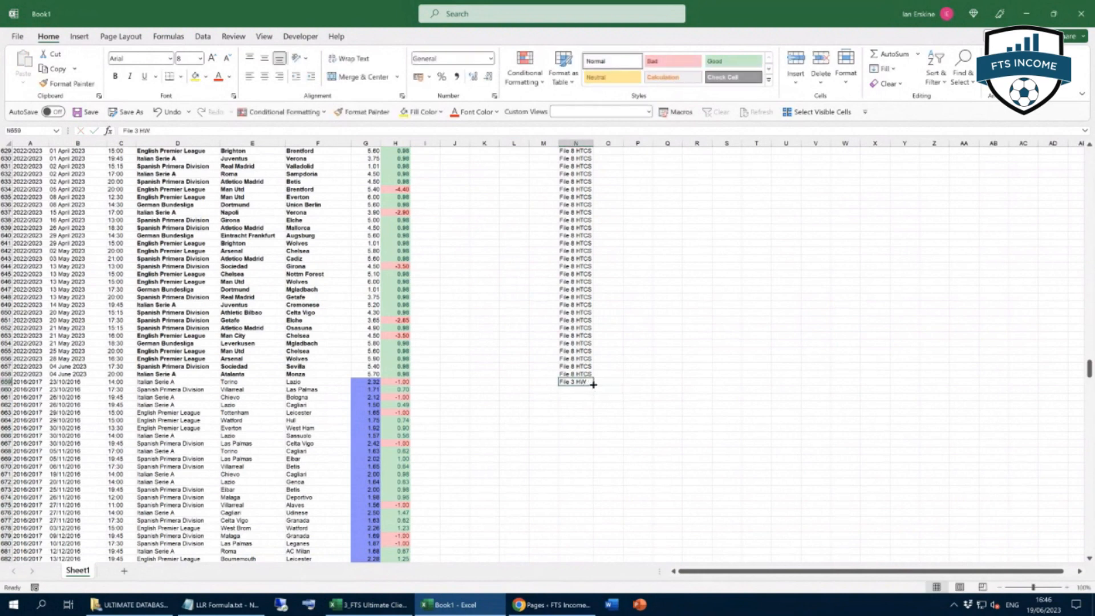
drag(594, 384, 568, 520)
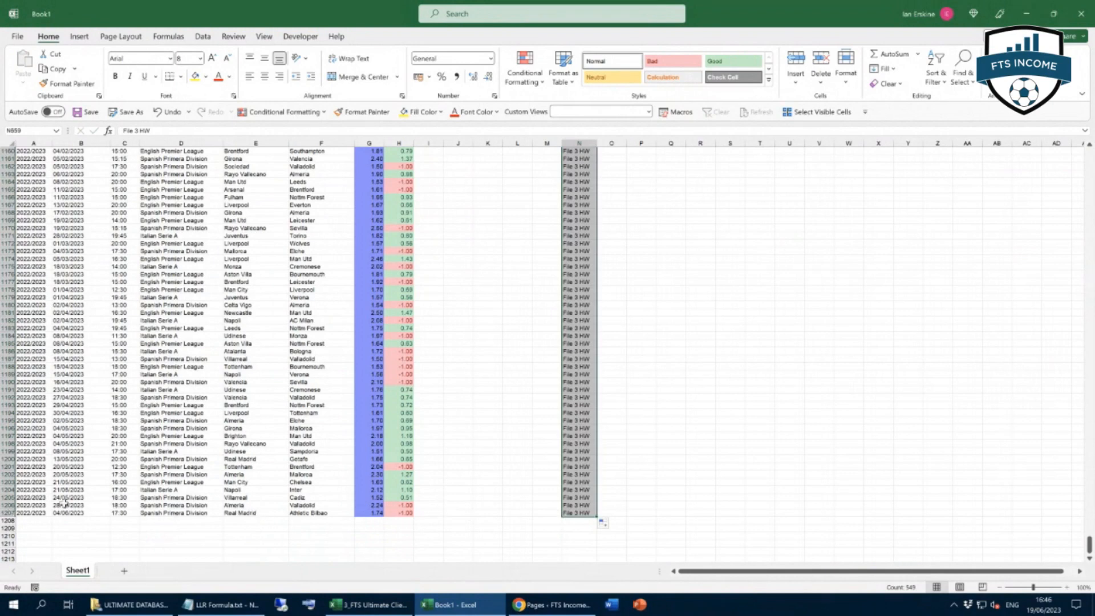
click(9, 513)
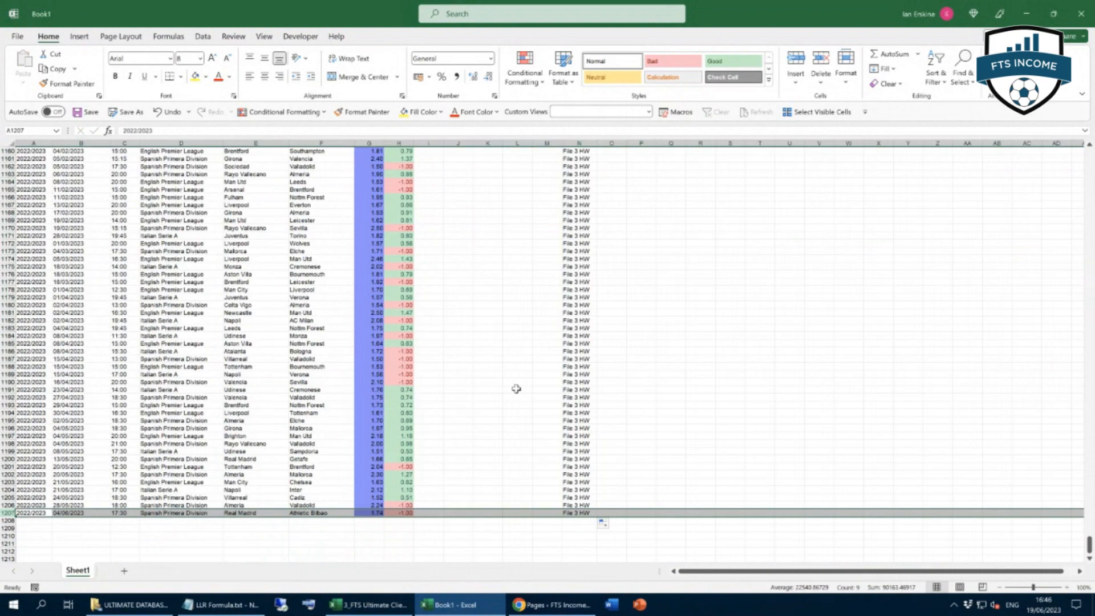
scroll(516, 389, up, 20)
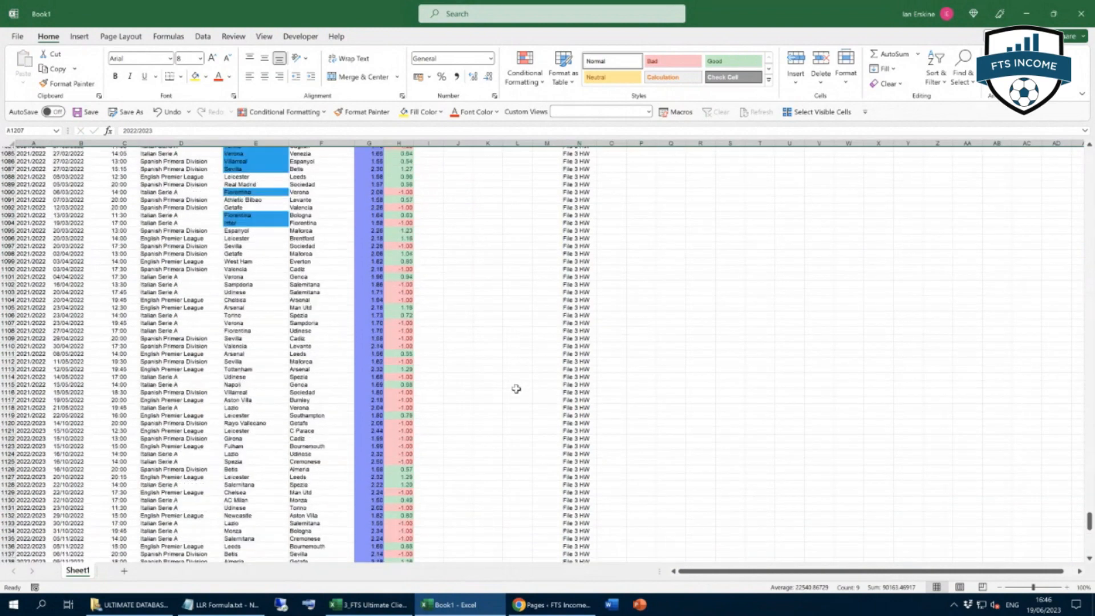
scroll(516, 389, up, 20)
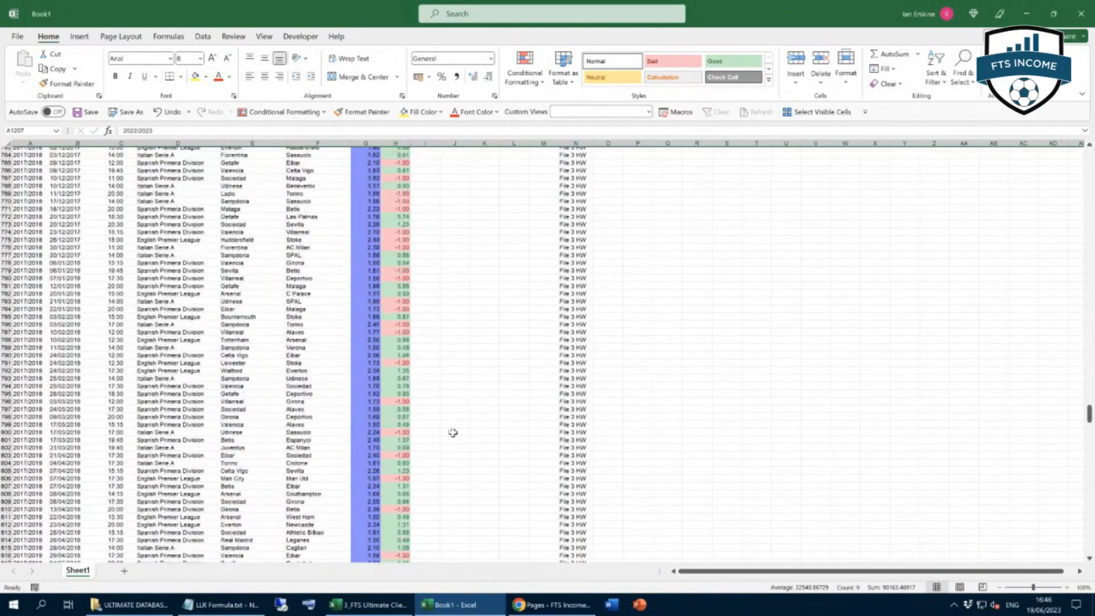
Close the Poisson database workbook without saving its changes.
click(385, 606)
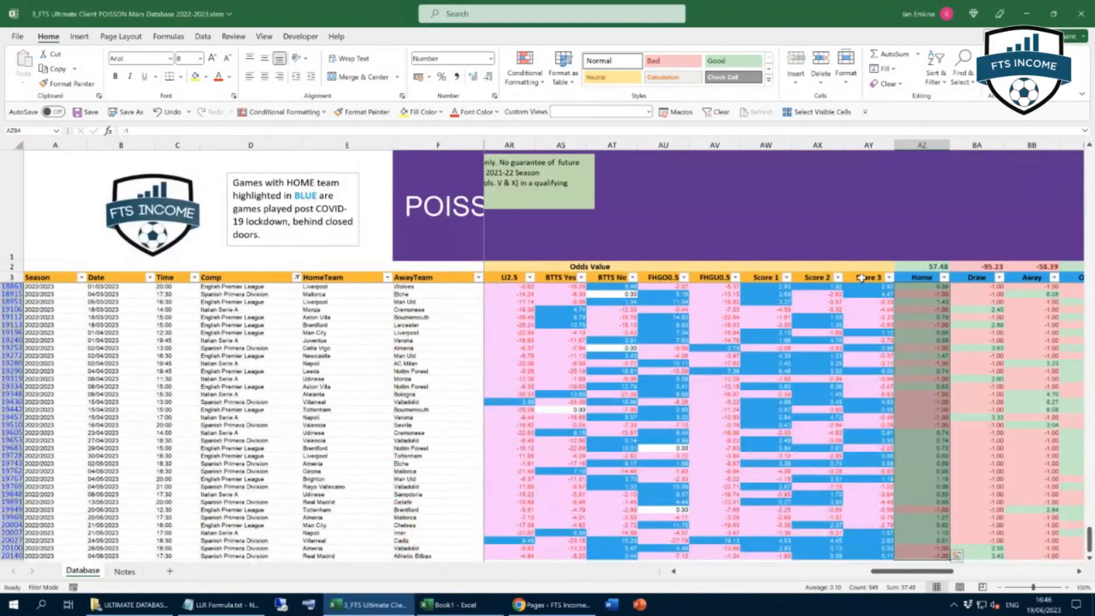
click(1092, 17)
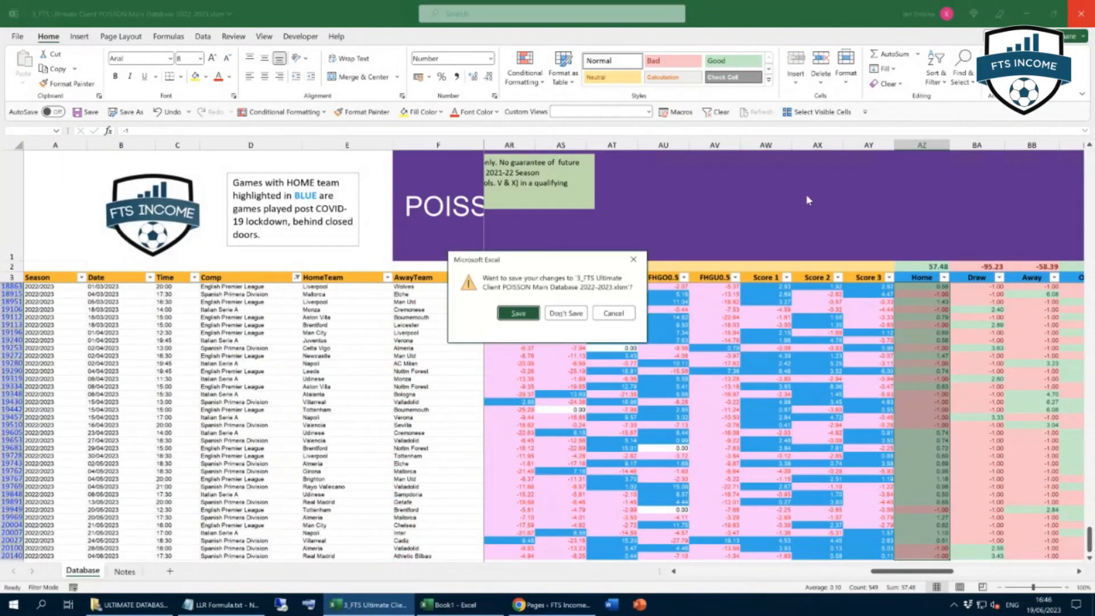
click(577, 309)
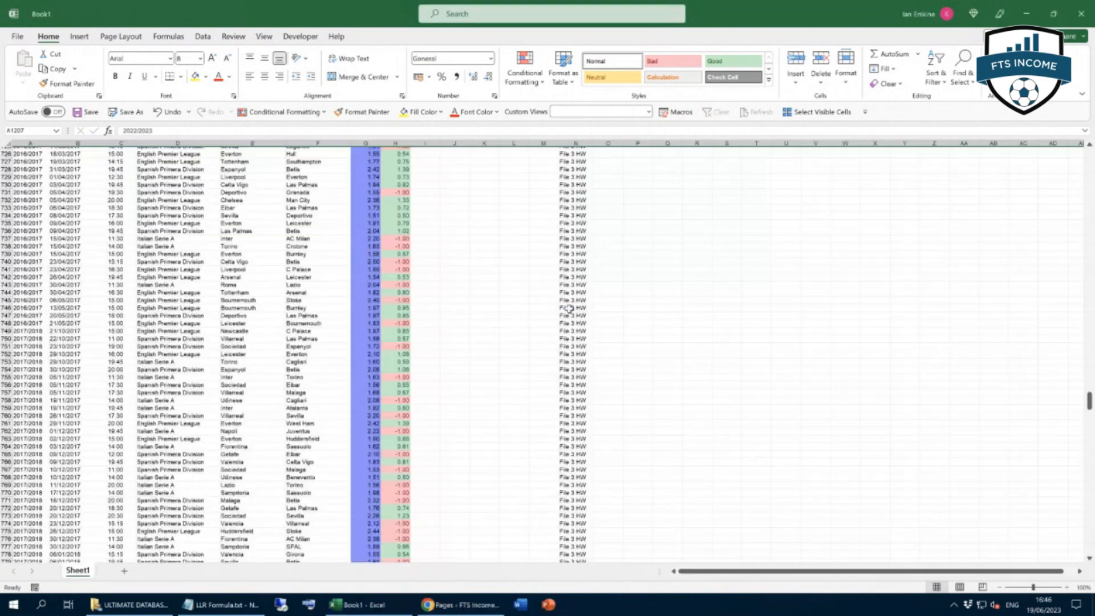
Remove the bold formatting from all Return values in column H, from row 3 to the last match.
scroll(471, 270, up, 20)
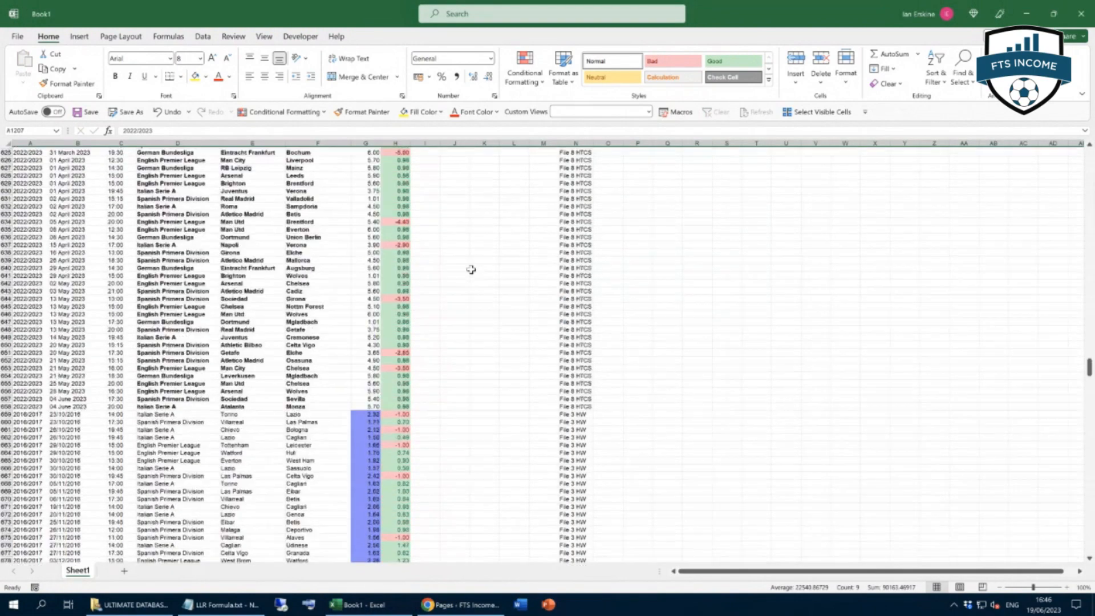
scroll(472, 270, down, 20)
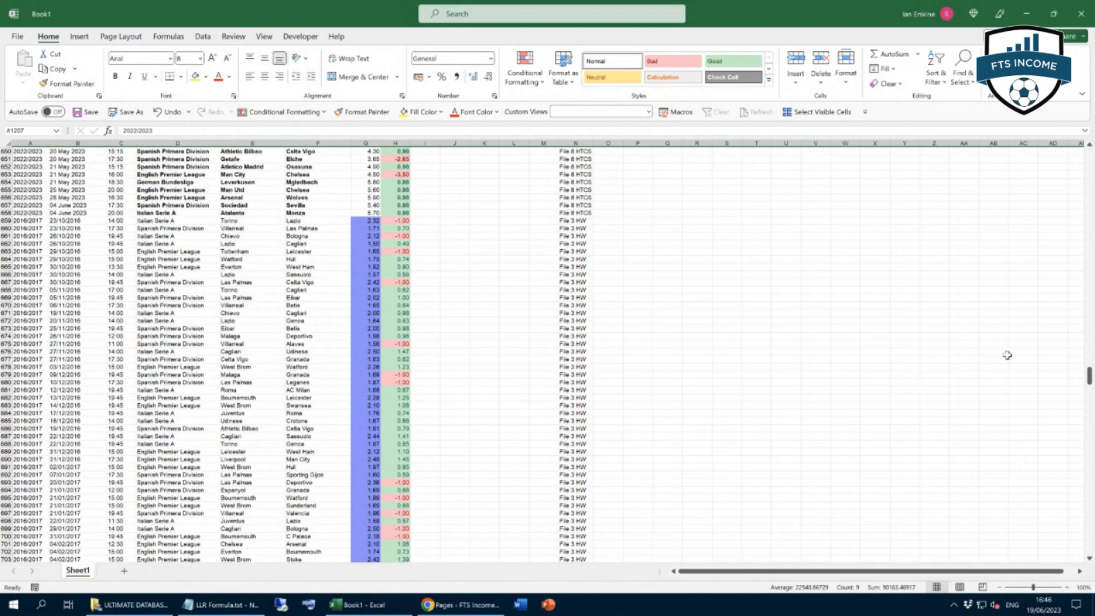
drag(1089, 376, 1088, 142)
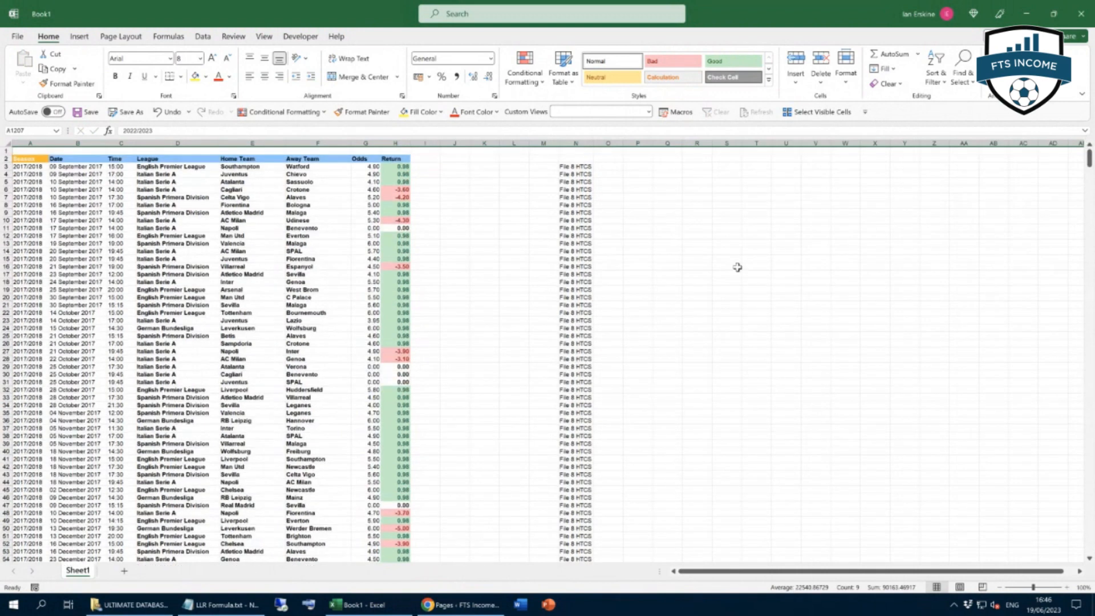
click(398, 167)
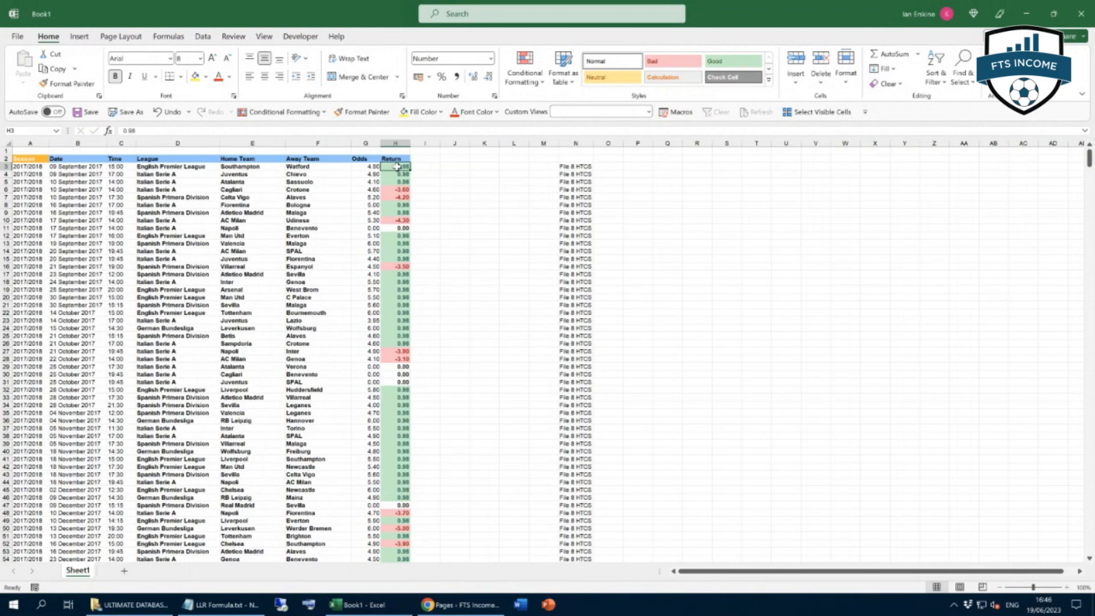
key(ctrl+shift+Down)
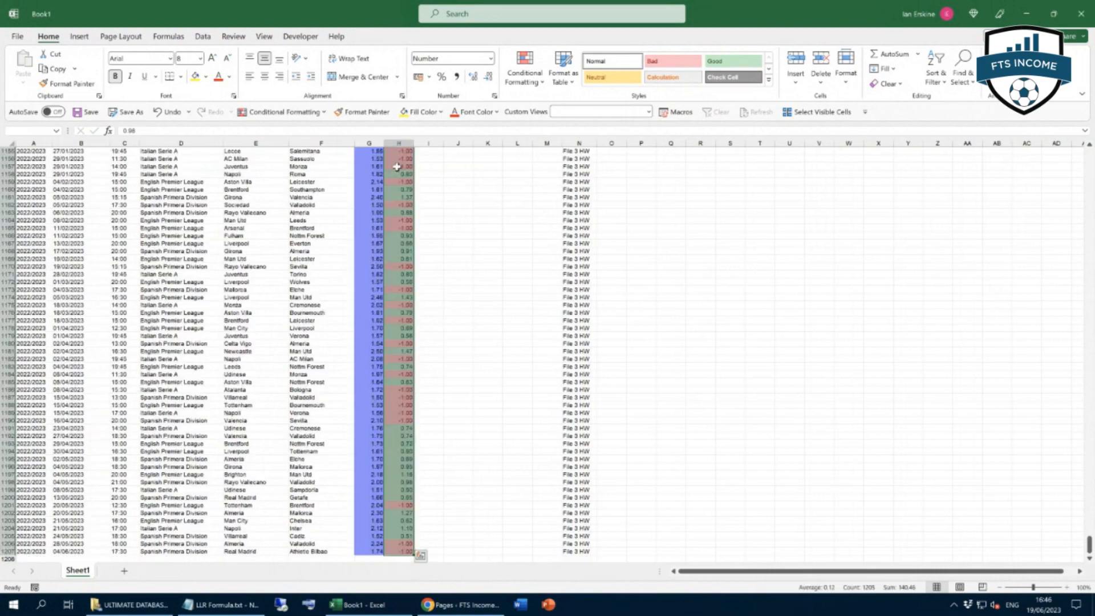
click(115, 79)
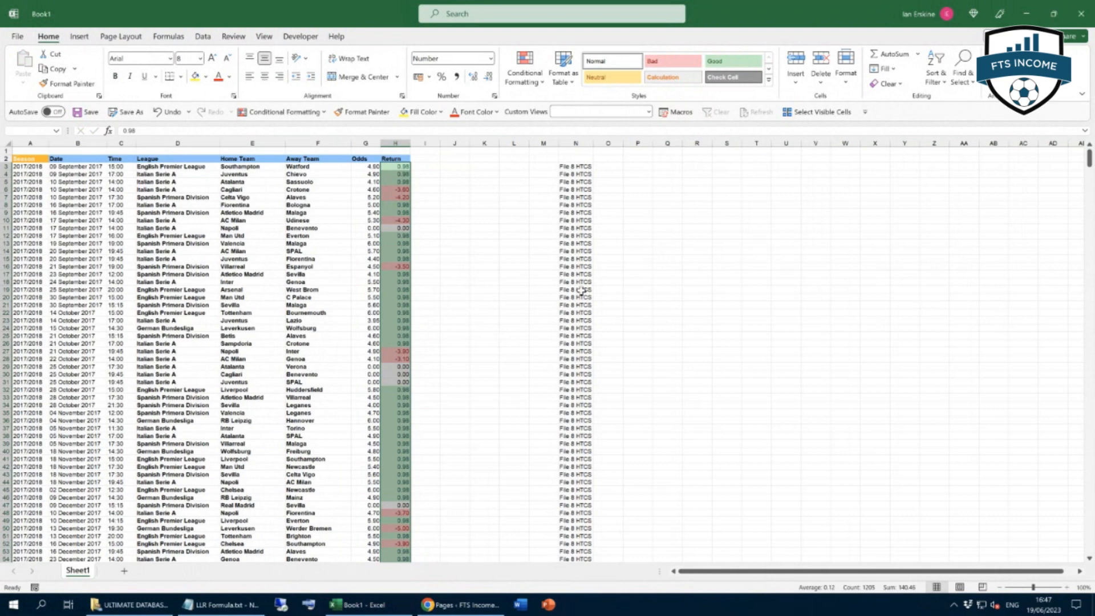
Clear the fill colour from all Odds values in column G, from row 3 to the last match.
click(366, 165)
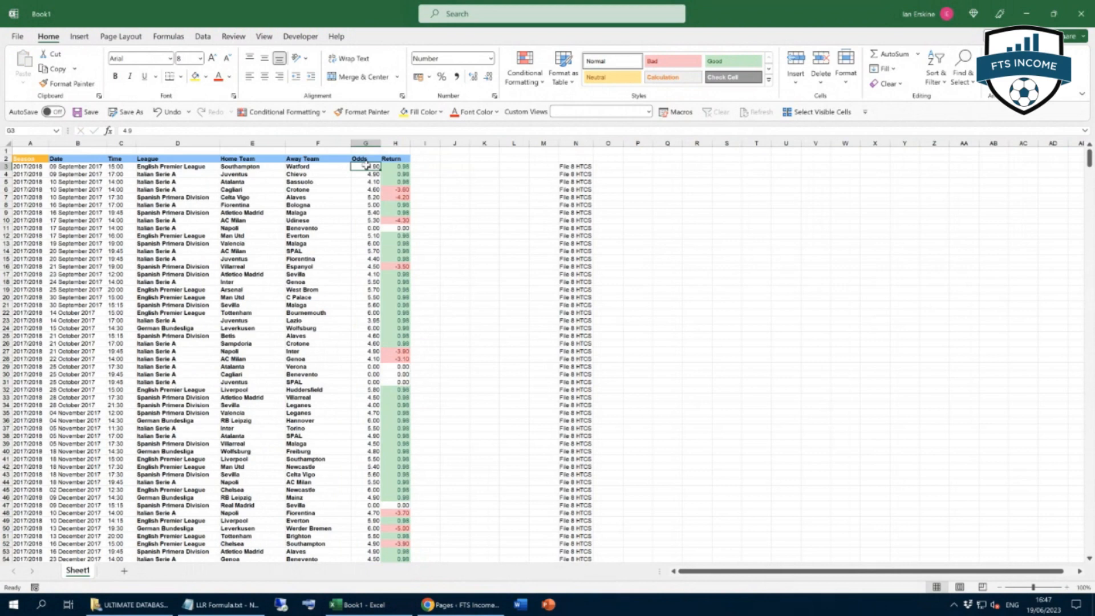
key(ctrl+shift+Down)
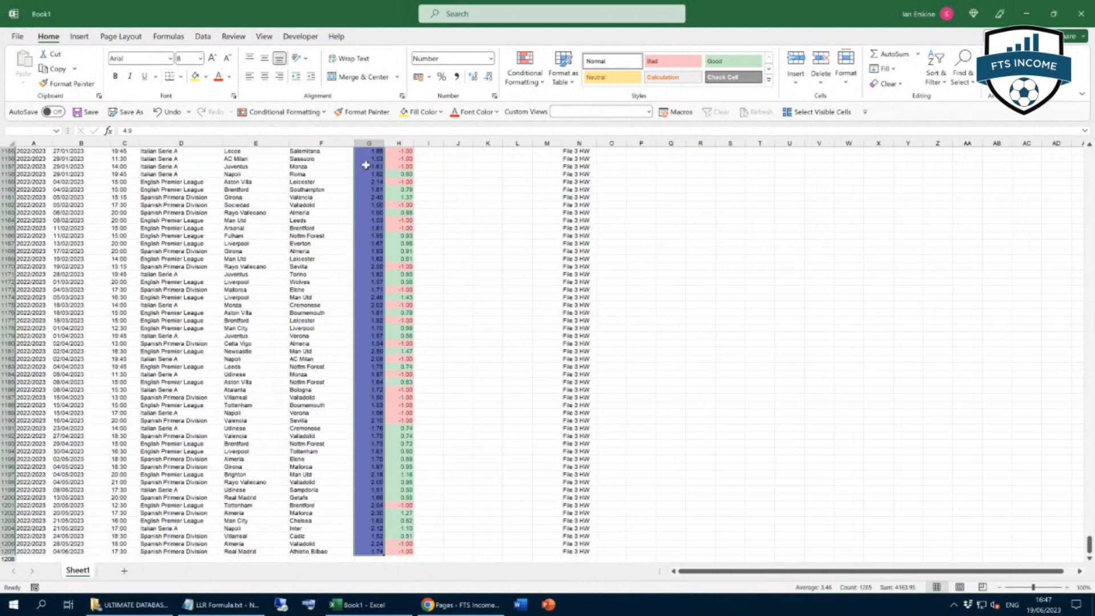
click(441, 111)
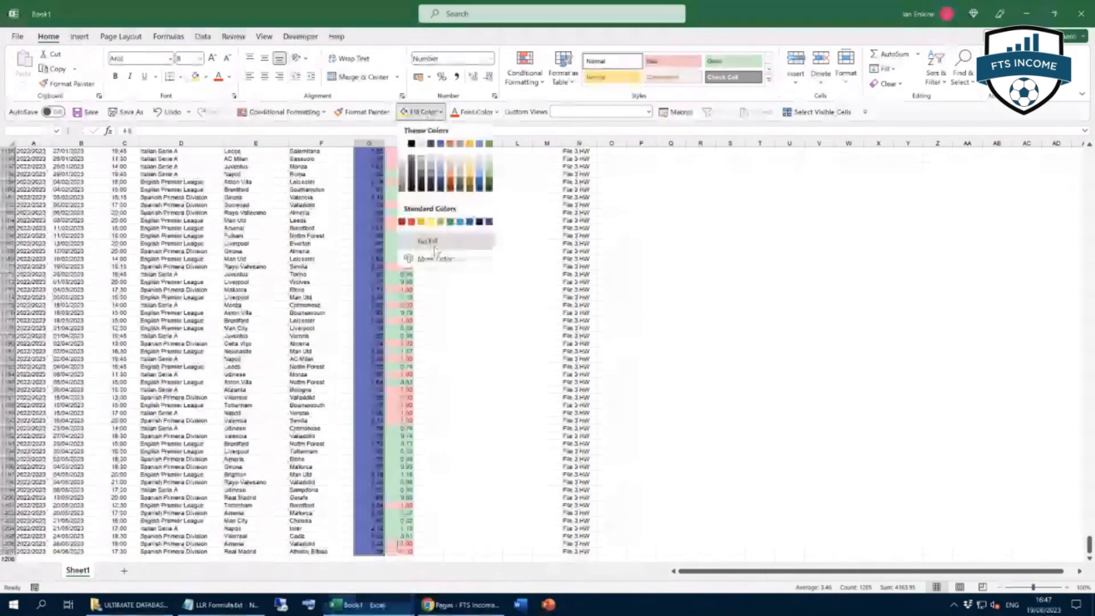
click(434, 246)
key(ctrl+BackSpace)
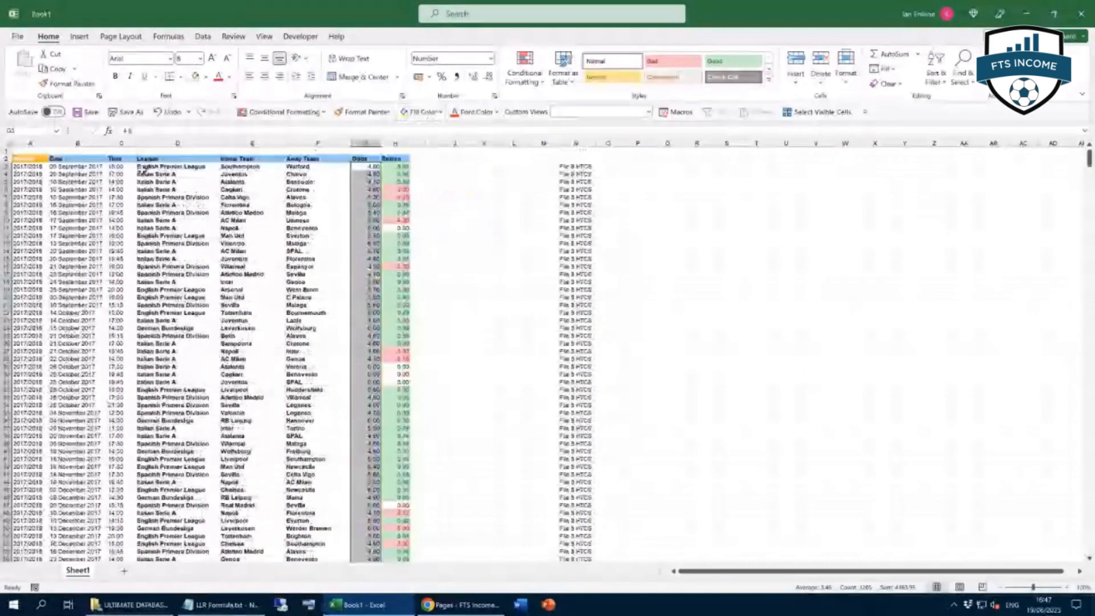
Remove the bold formatting from all League, Home Team and Away Team entries, from row 3 to the last match.
drag(146, 167, 288, 167)
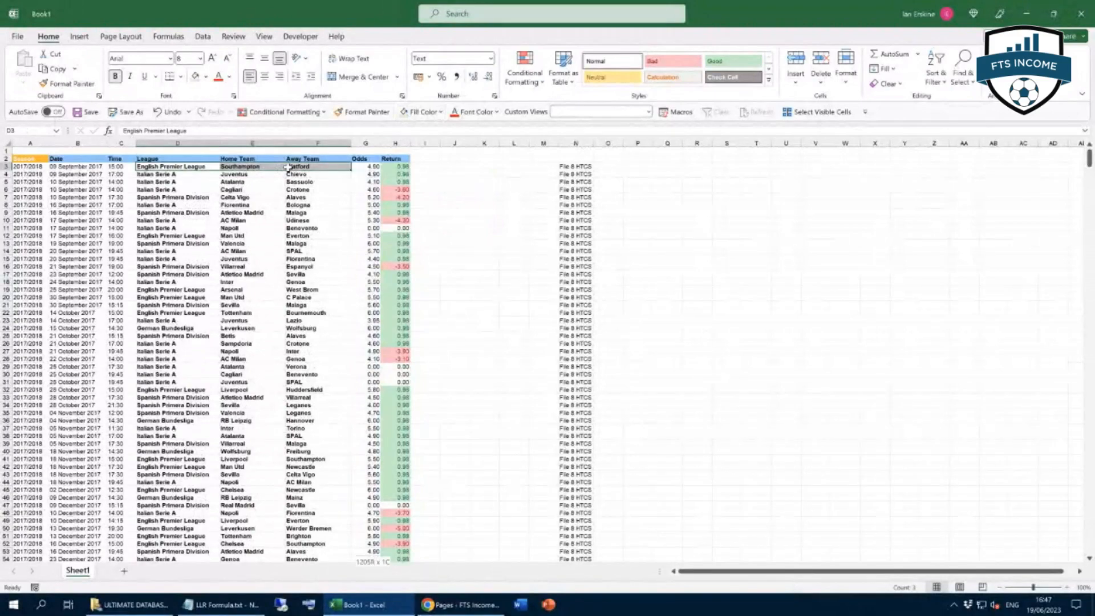
key(ctrl+shift+Down)
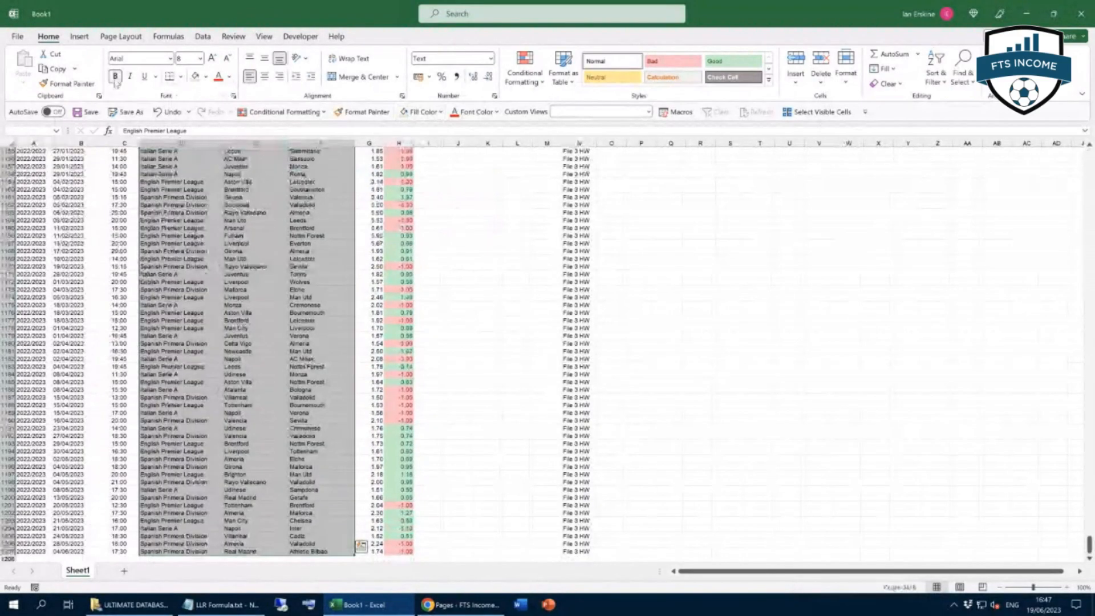
key(ctrl+BackSpace)
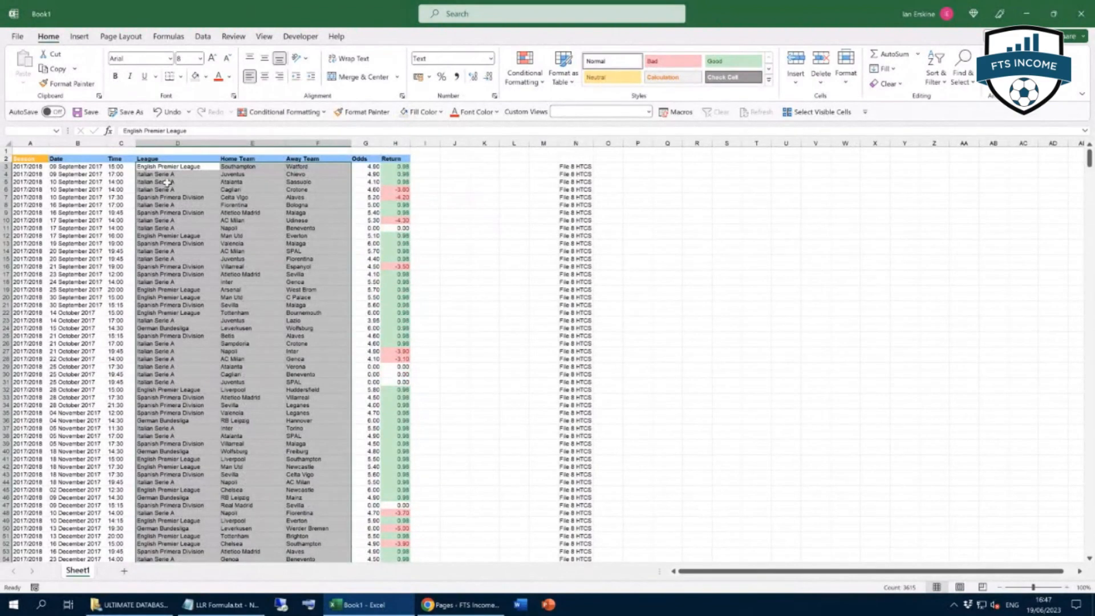
Examine the combined match list down to where the File 8 HTCS rows meet the File 3 HW rows, comparing their date formats.
scroll(124, 348, down, 9)
scroll(125, 348, down, 20)
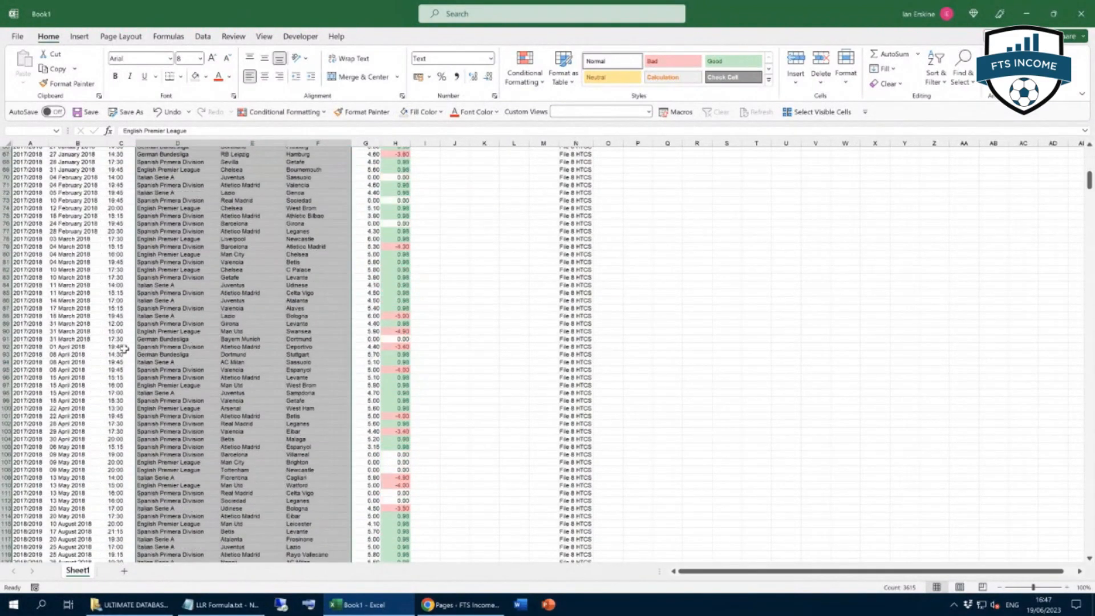
scroll(125, 348, down, 20)
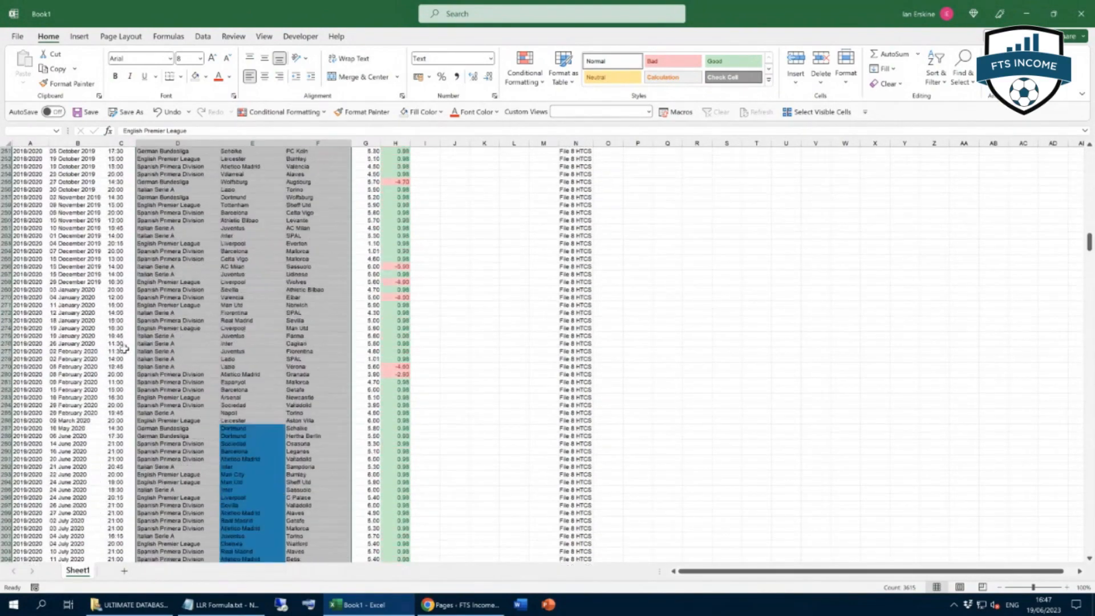
scroll(123, 348, down, 20)
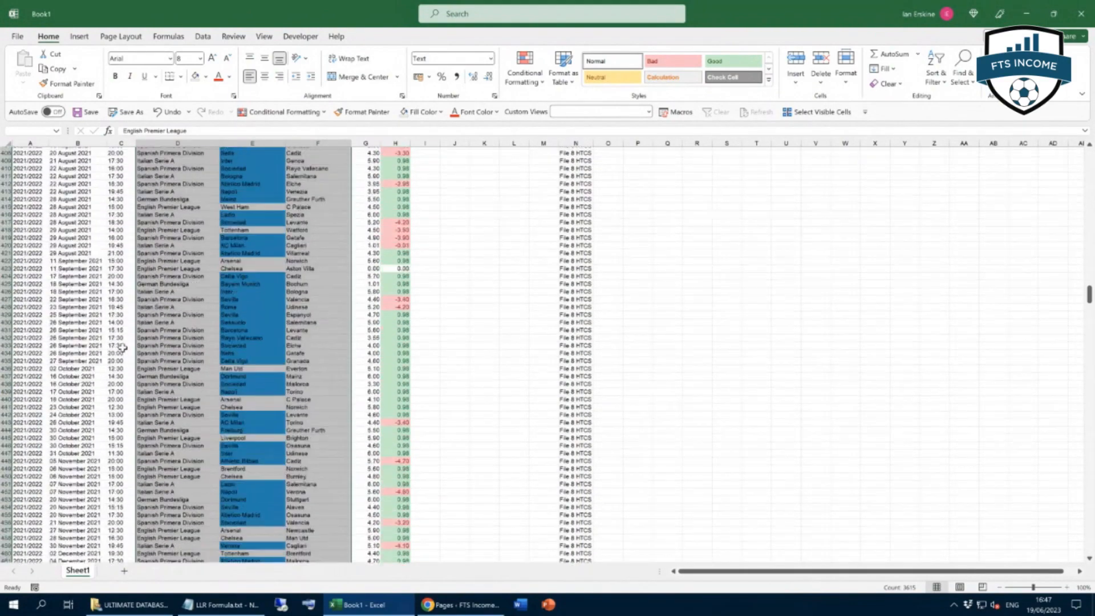
scroll(122, 348, down, 20)
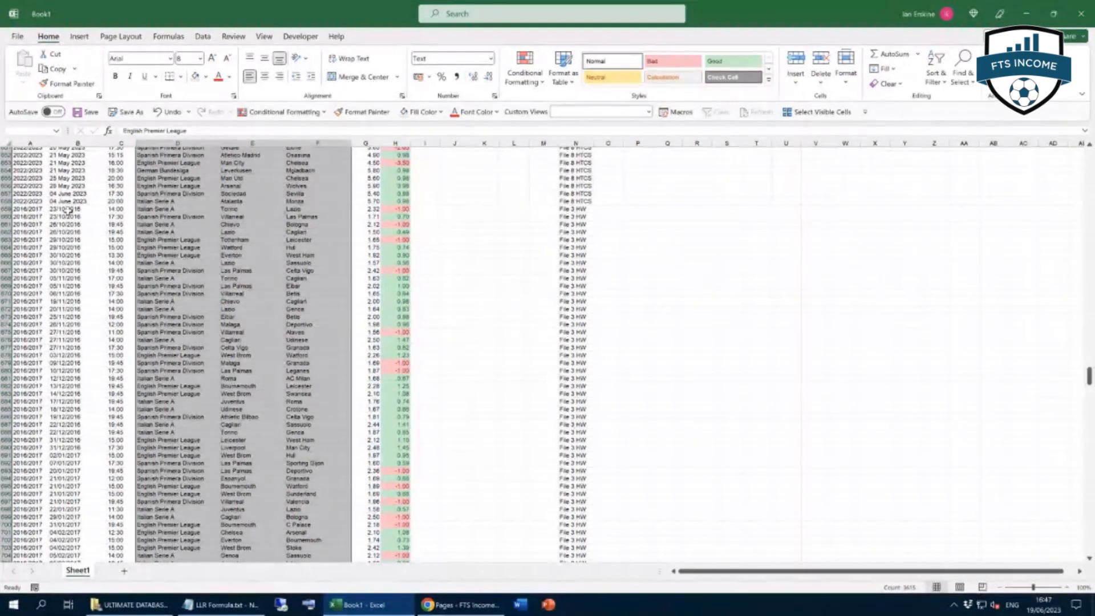
Format all dates in column B as Short Date, from row 3 to the last match.
scroll(82, 295, up, 20)
scroll(81, 295, up, 20)
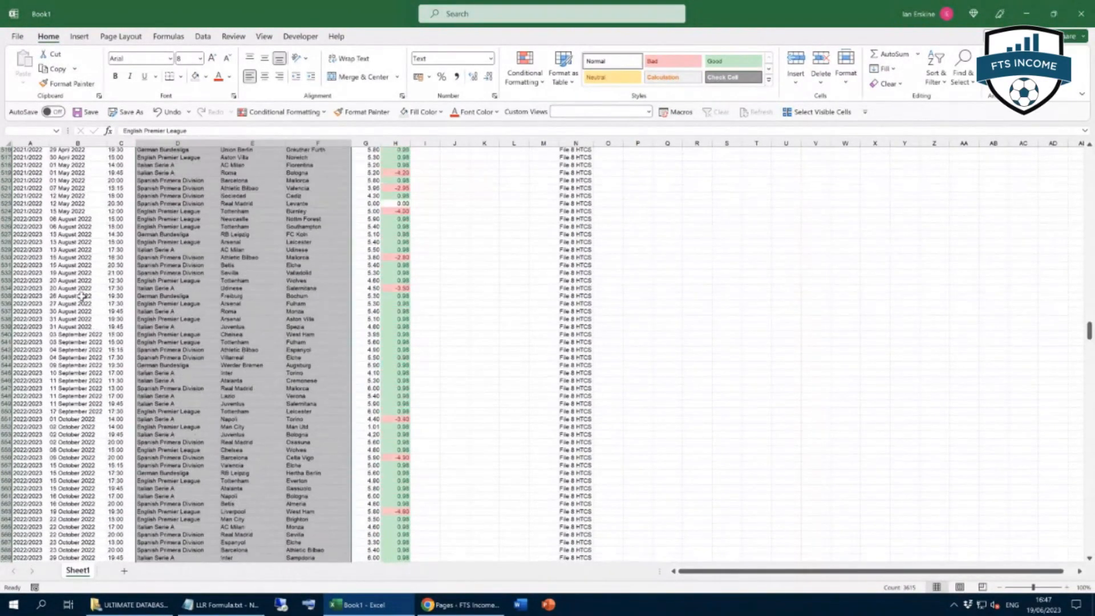
scroll(81, 295, up, 20)
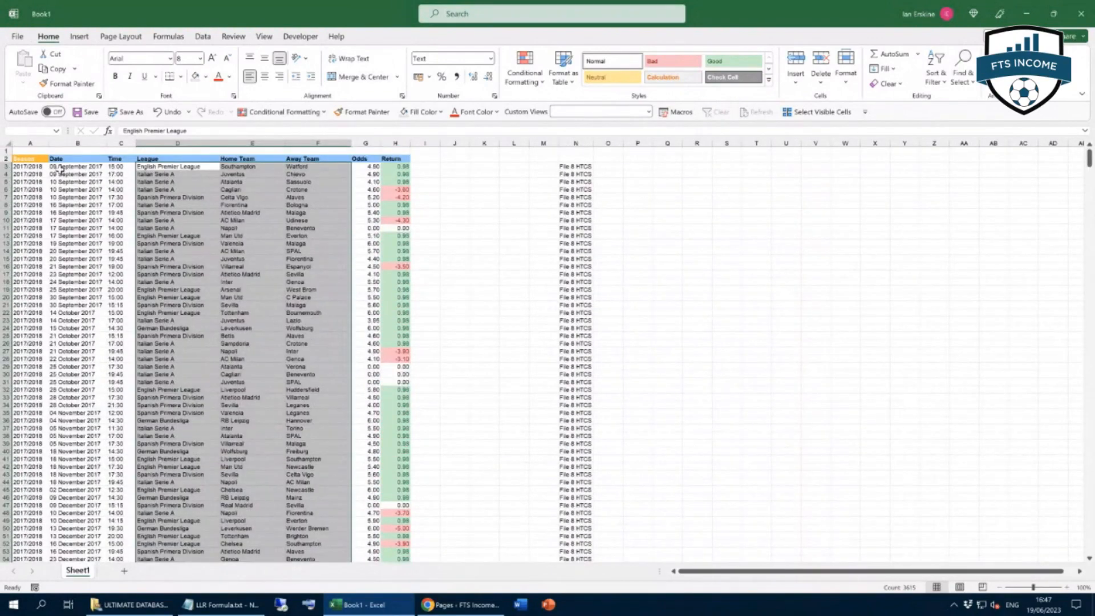
click(67, 167)
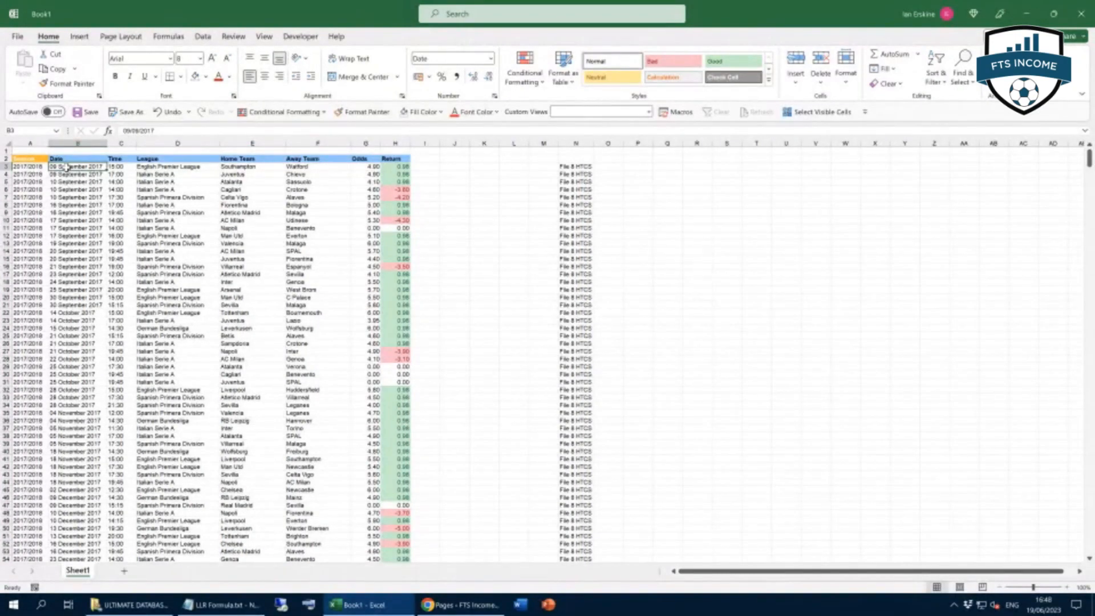
key(ctrl+shift+Down)
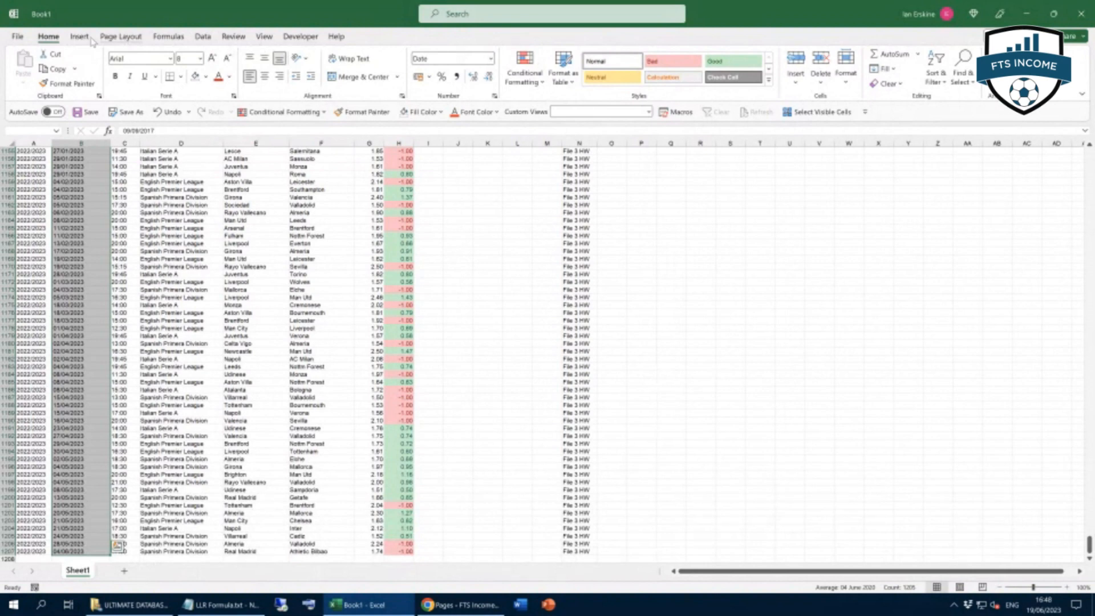
click(492, 59)
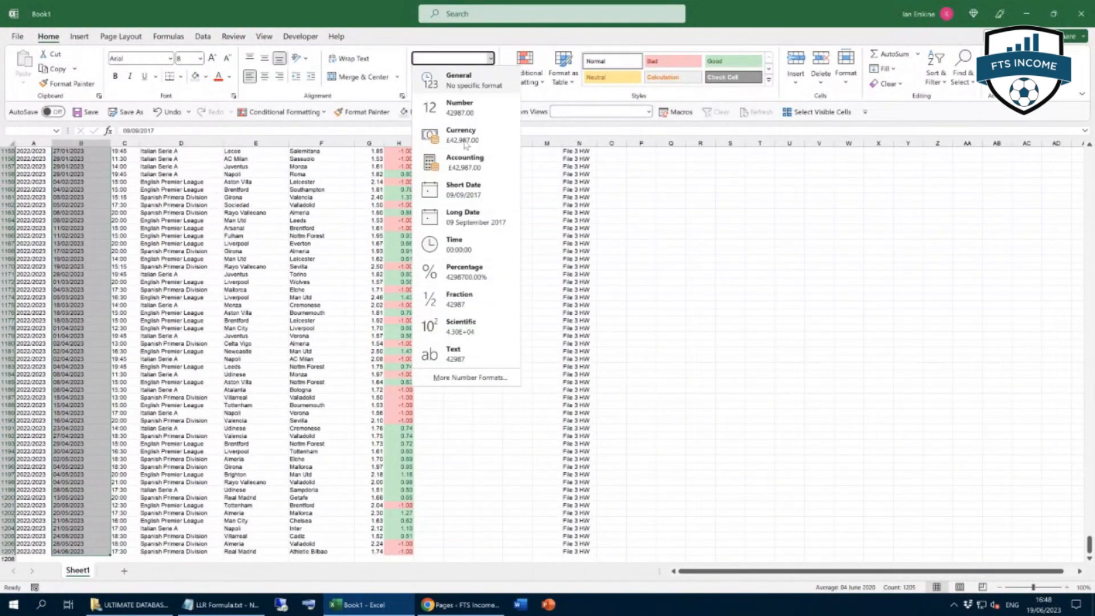
click(466, 190)
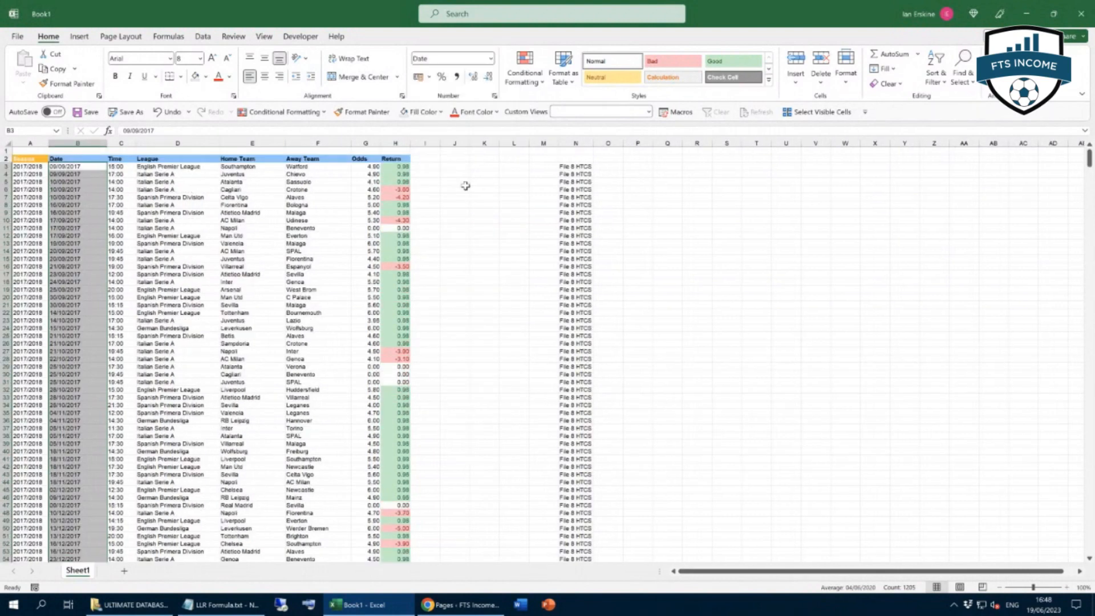
Examine the combined match list from the first row to the File 3 HW rows, checking the date format and remaining cell formatting.
click(92, 166)
key(ctrl+shift+Down)
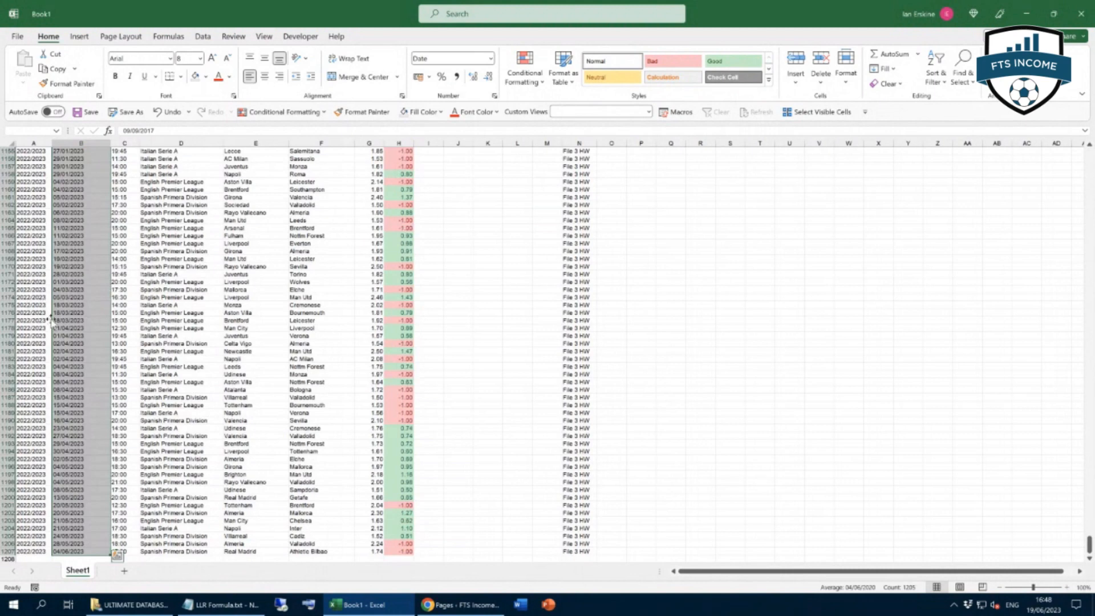
click(68, 344)
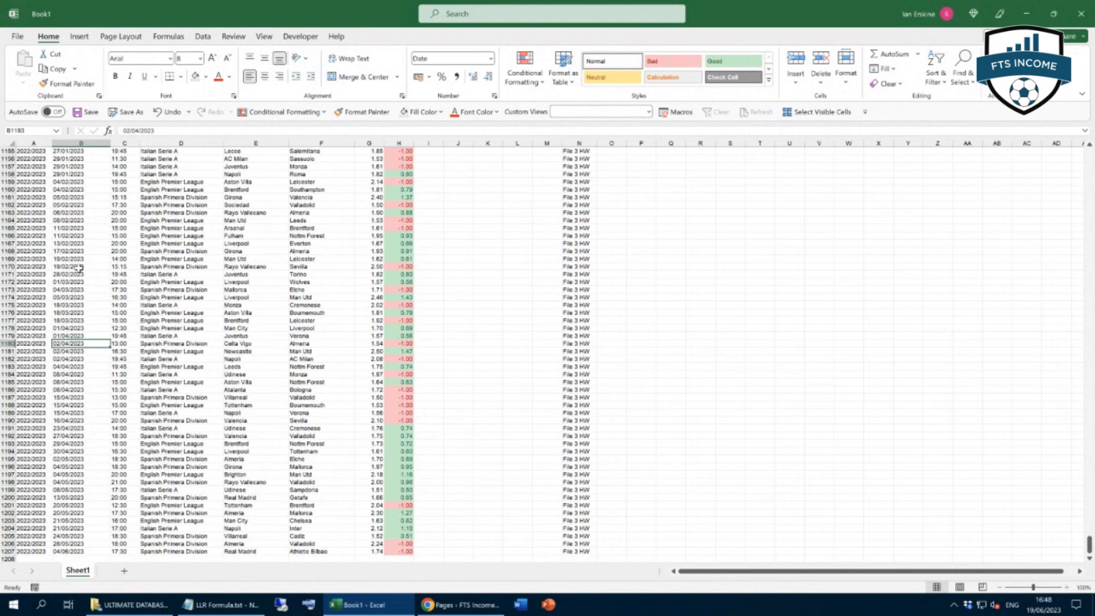
scroll(78, 267, up, 4)
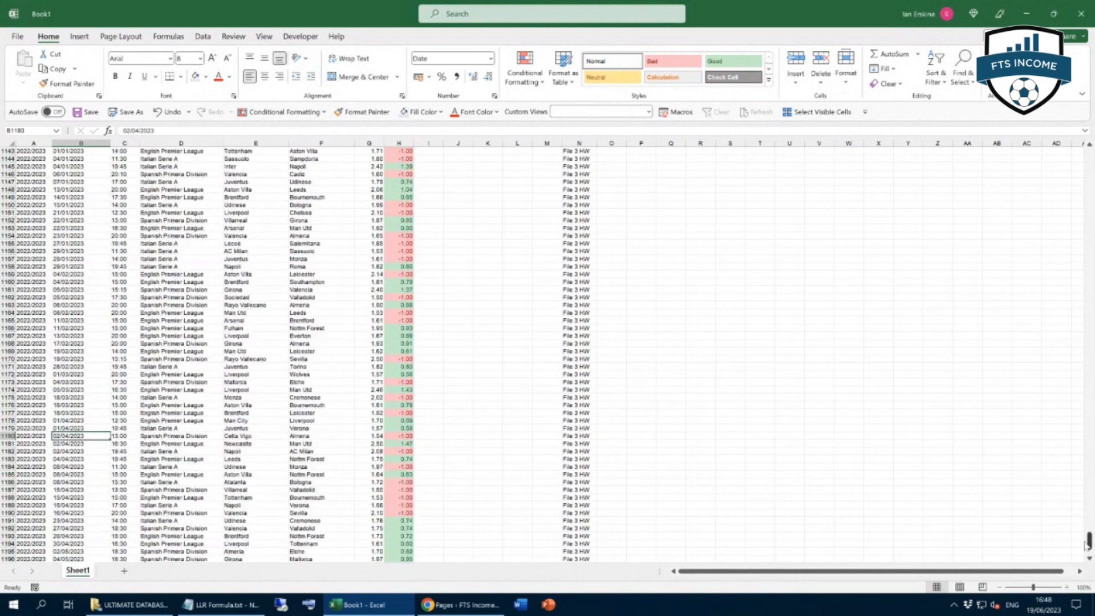
drag(1089, 542, 1091, 38)
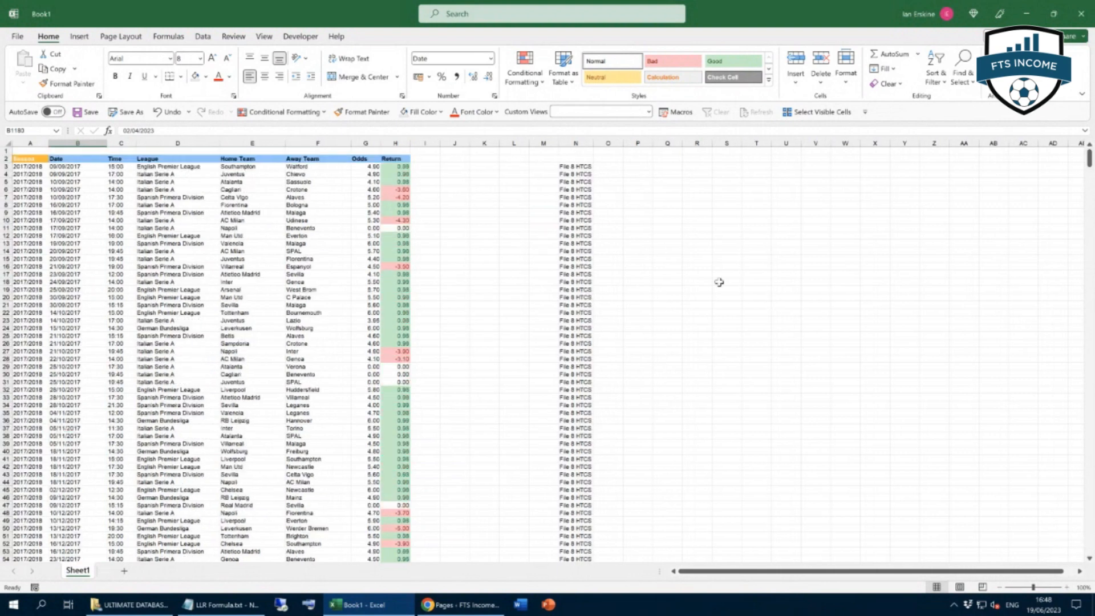
scroll(718, 282, down, 20)
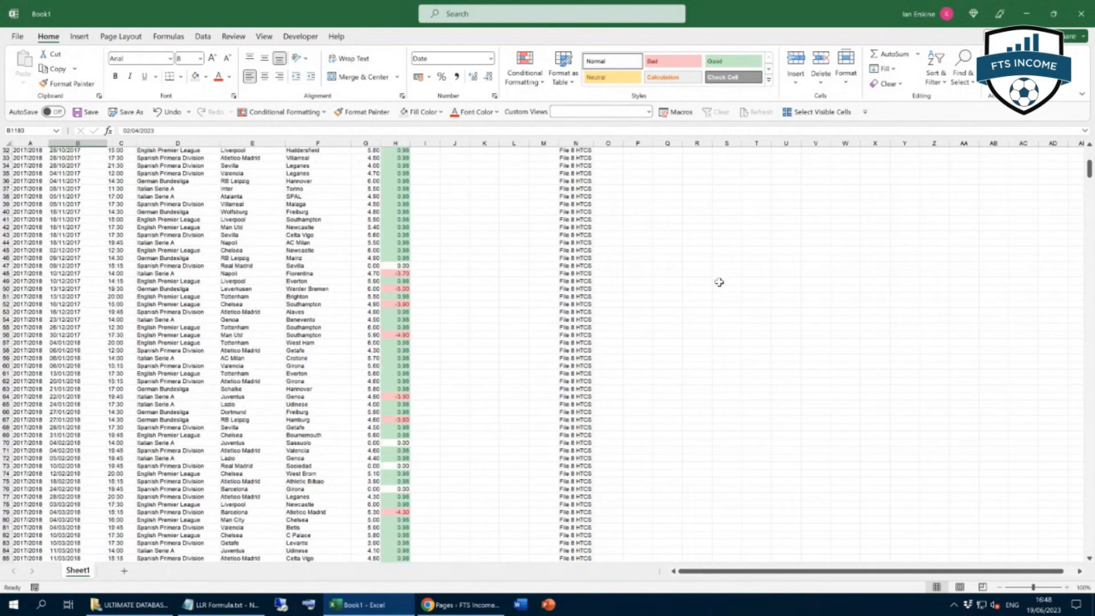
scroll(719, 282, down, 20)
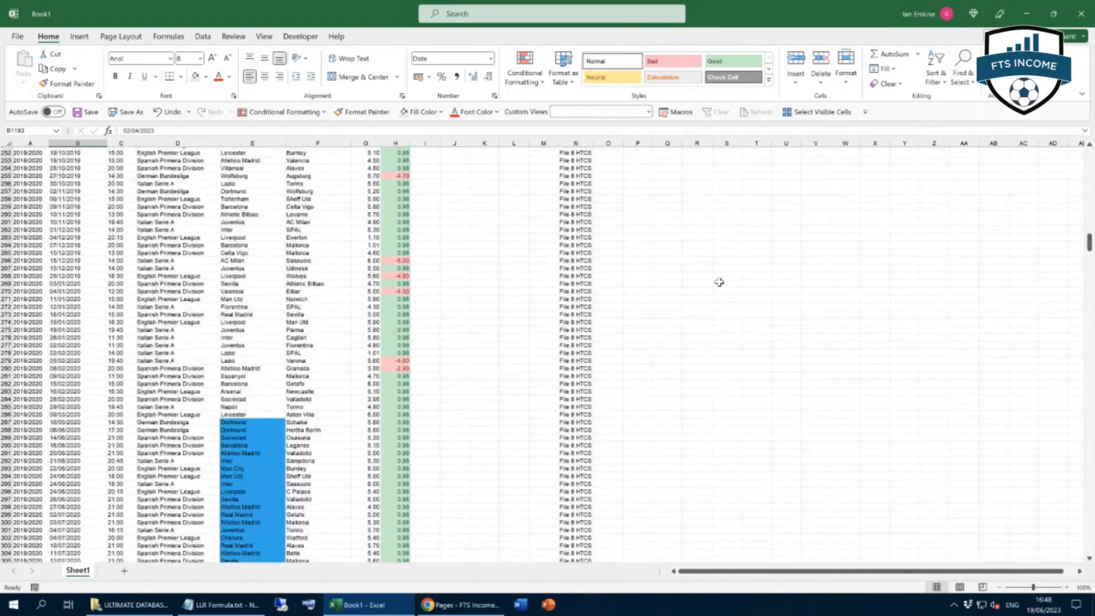
scroll(719, 281, down, 20)
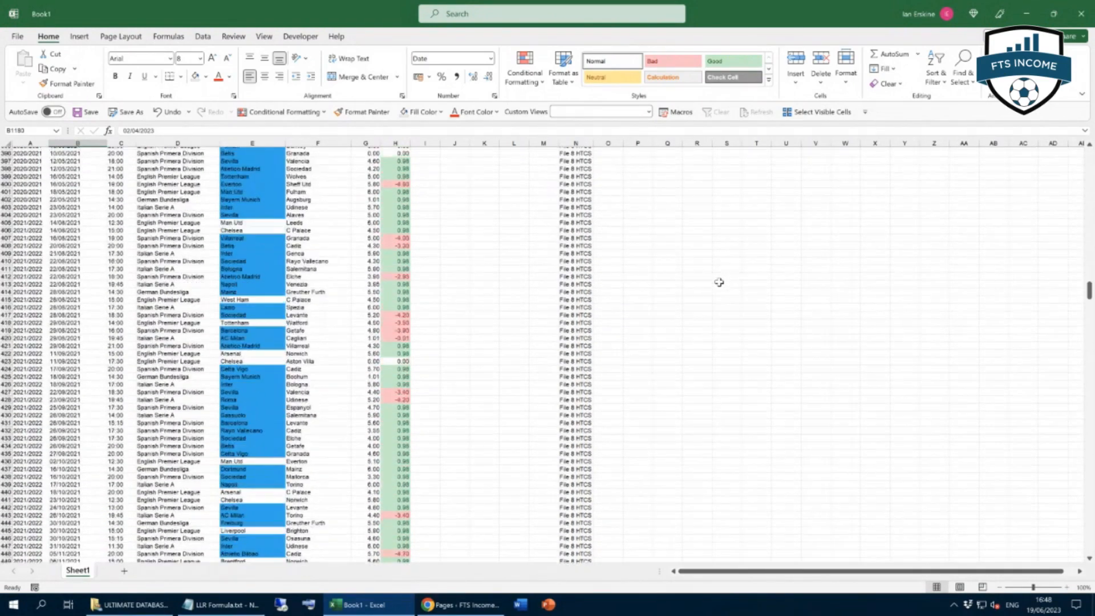
scroll(718, 282, down, 20)
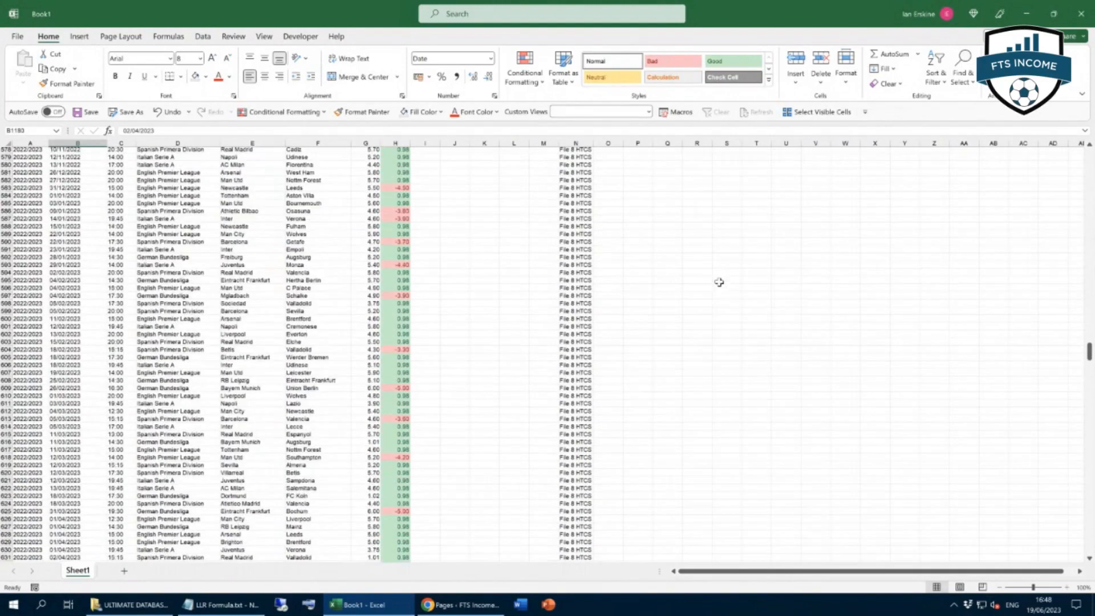
scroll(719, 282, up, 20)
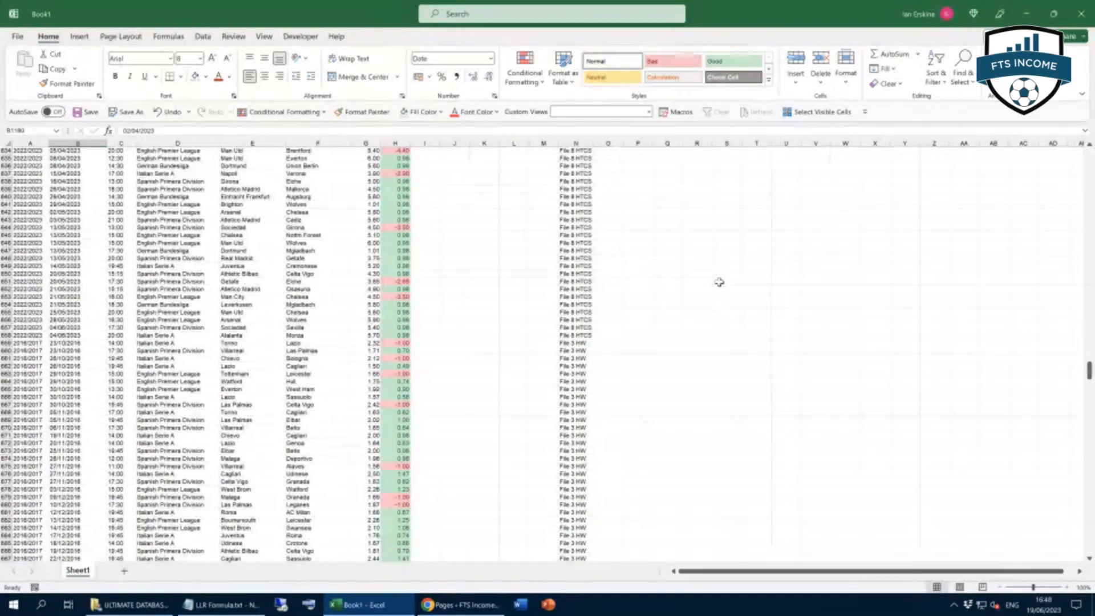
scroll(718, 282, up, 20)
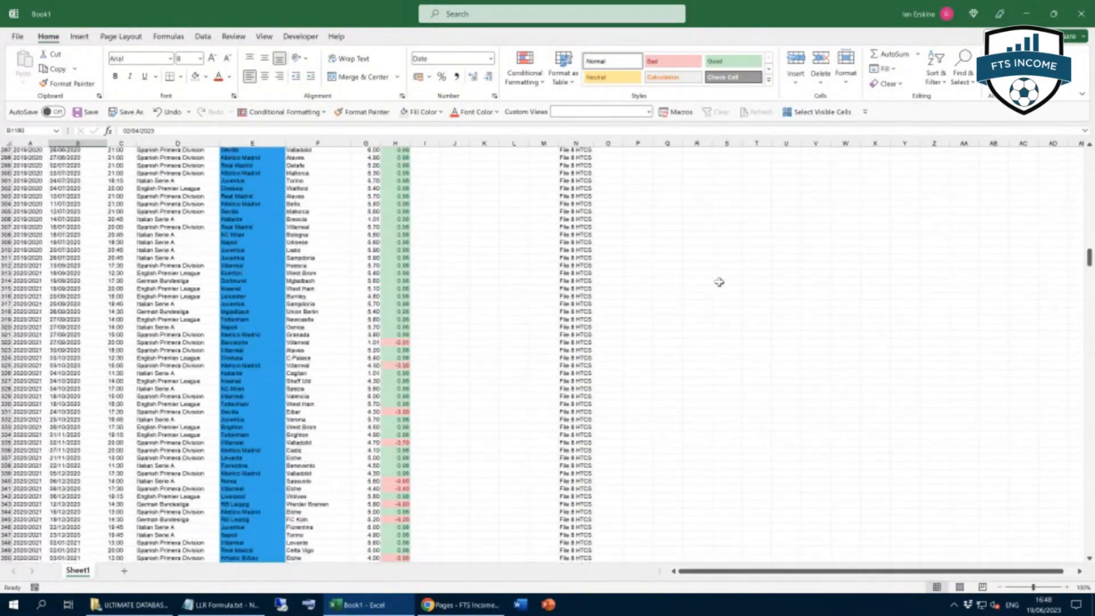
scroll(719, 282, up, 20)
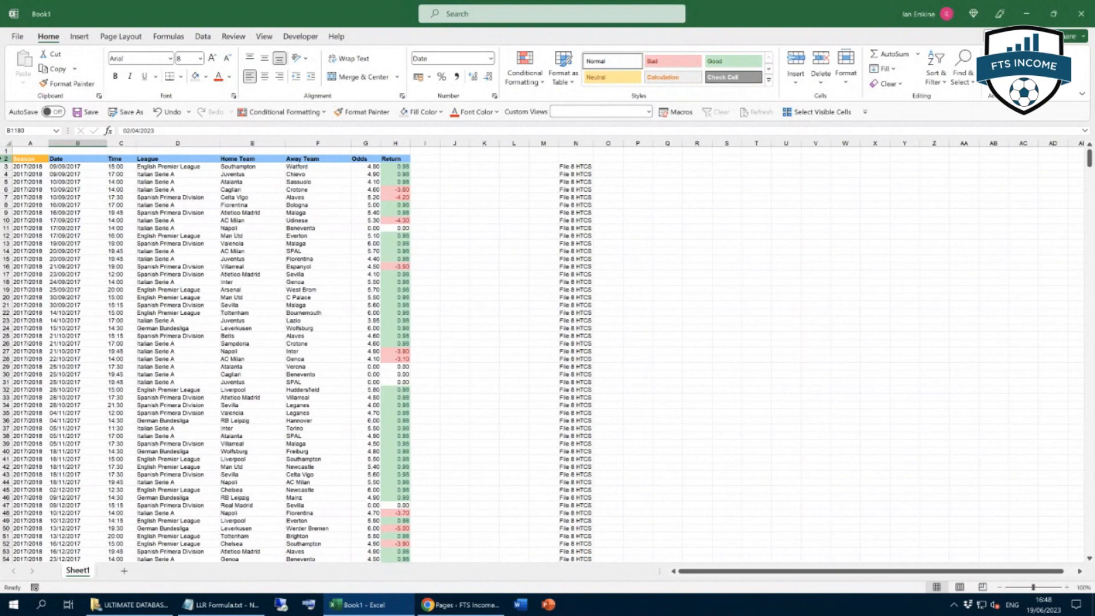
Enter the heading Systems in N2 above the source labels and copy the Odds heading's formatting onto it.
click(6, 159)
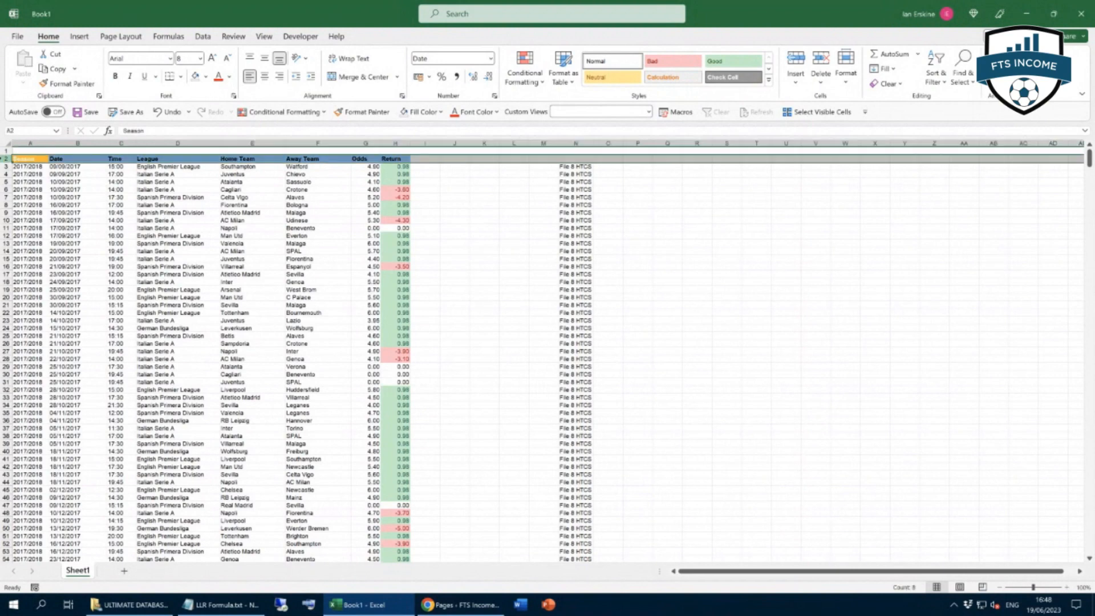
click(574, 158)
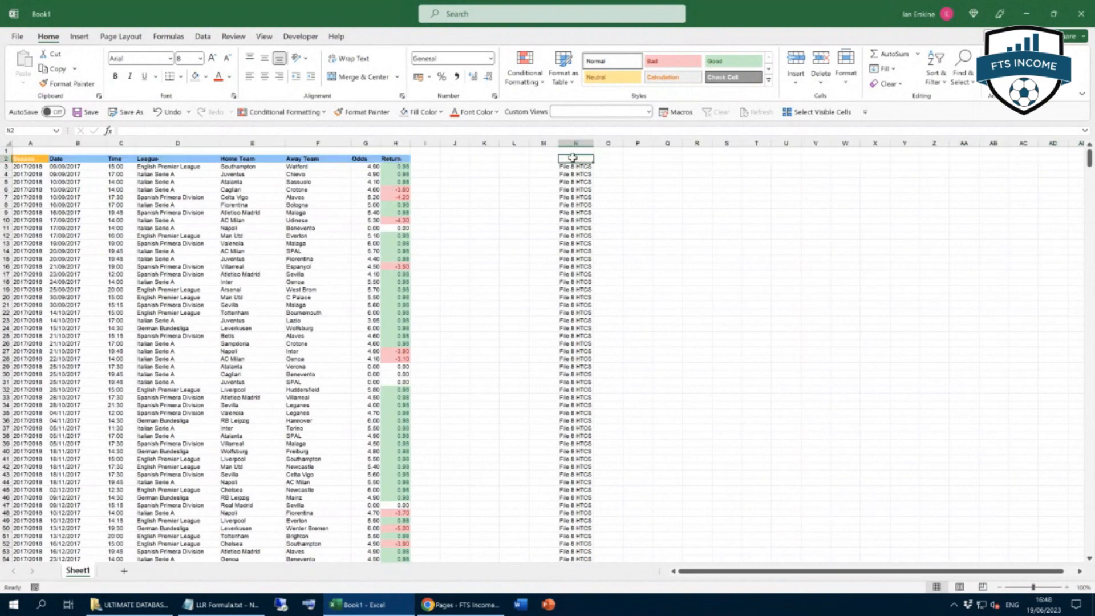
text(Systems)
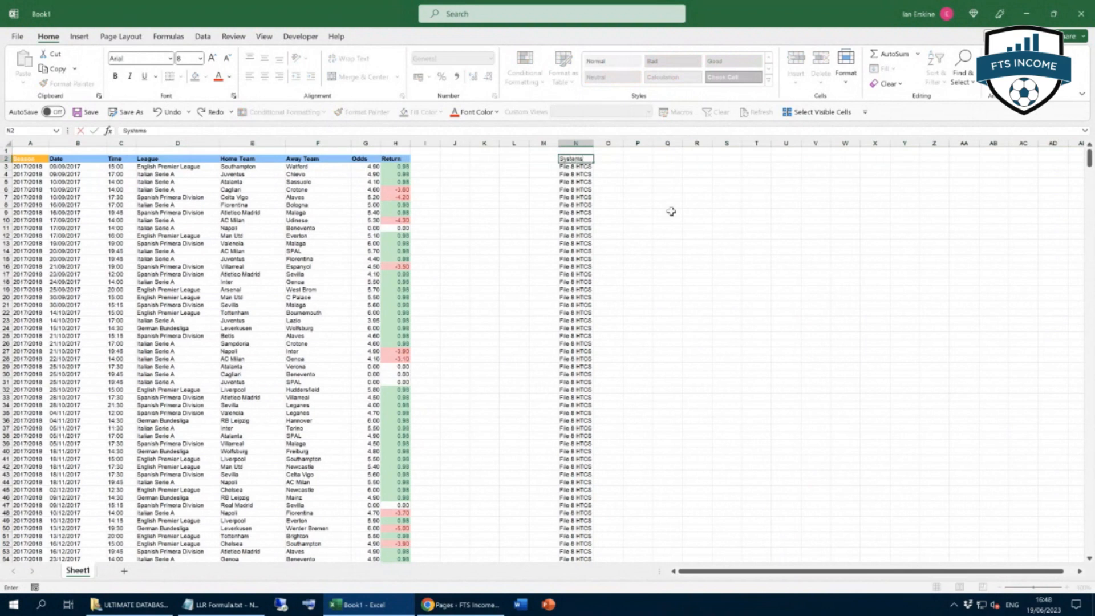
click(668, 212)
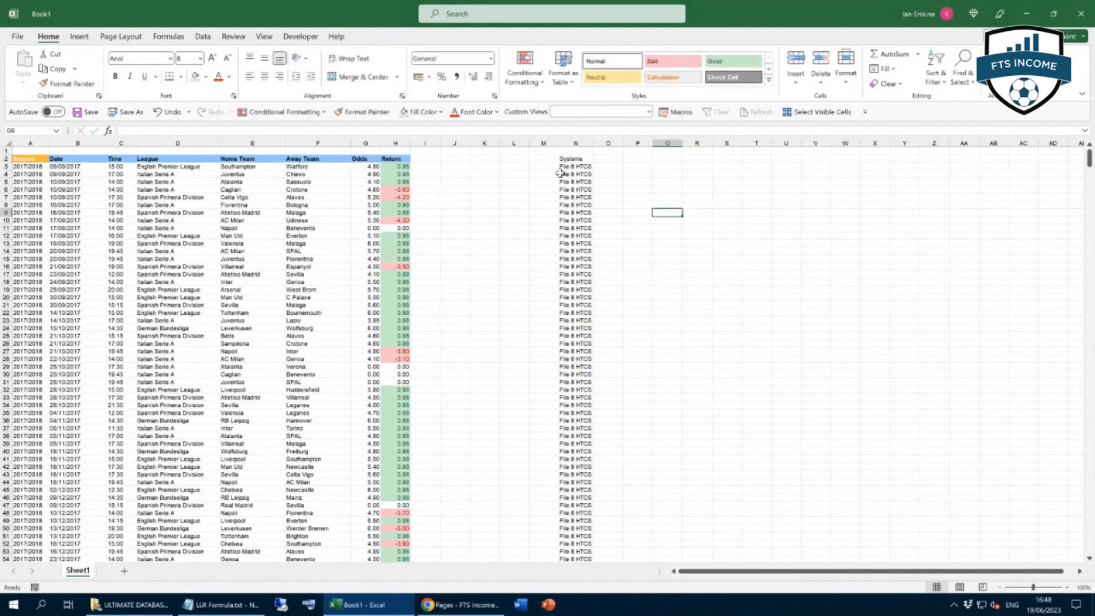
click(361, 159)
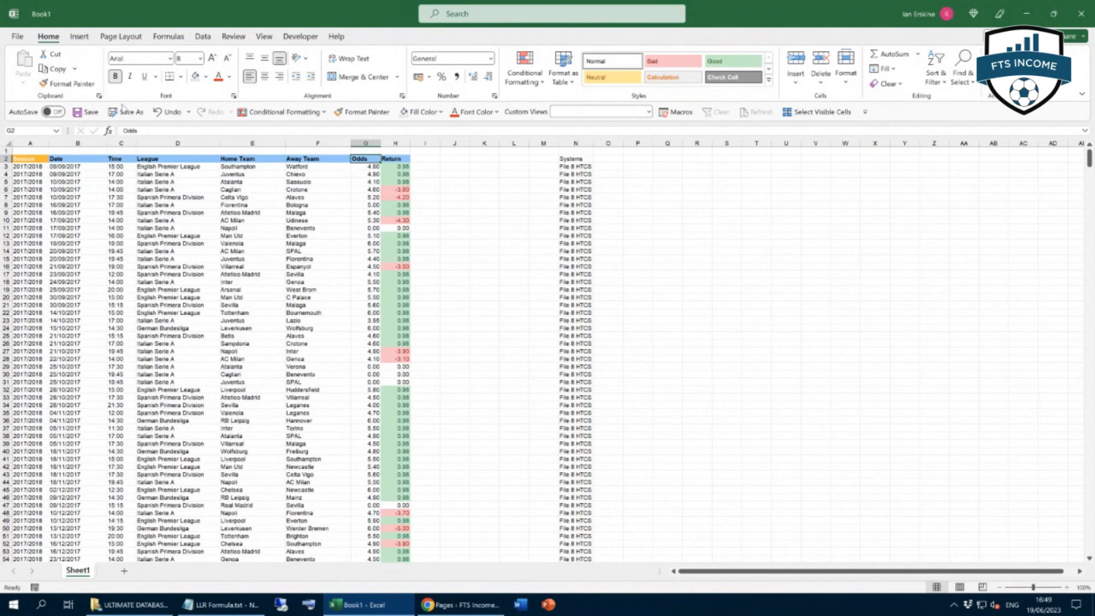
click(69, 83)
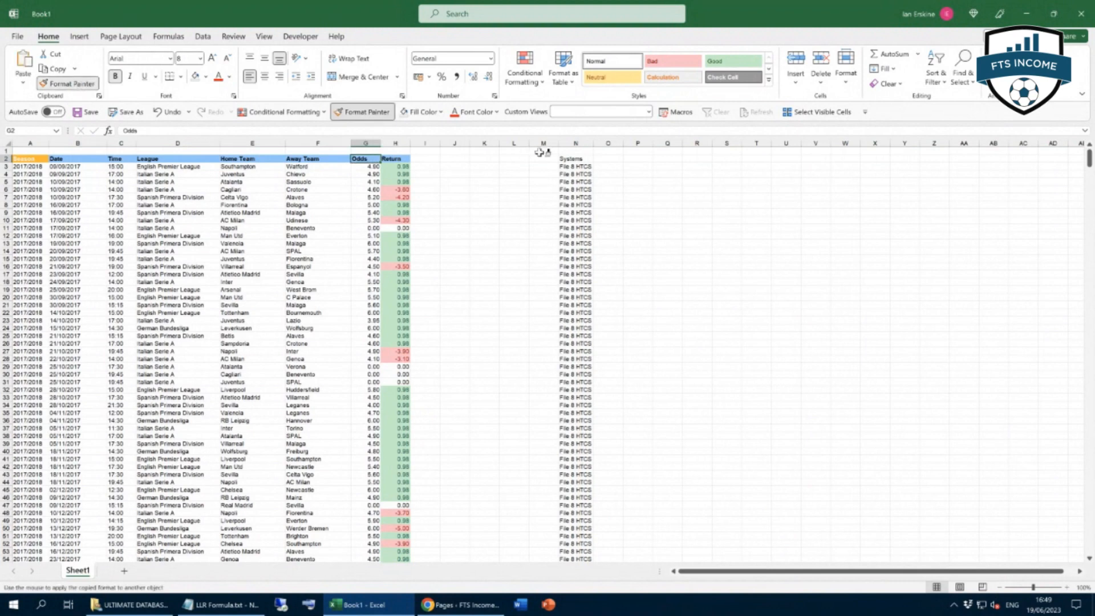
click(576, 158)
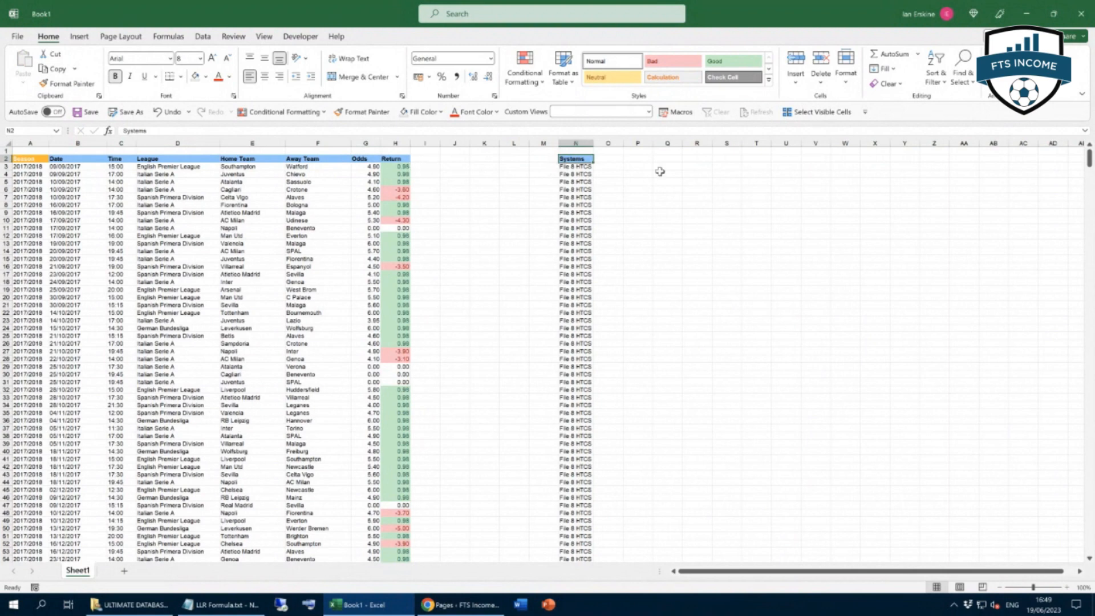
Add filters to the whole header row 2.
click(5, 158)
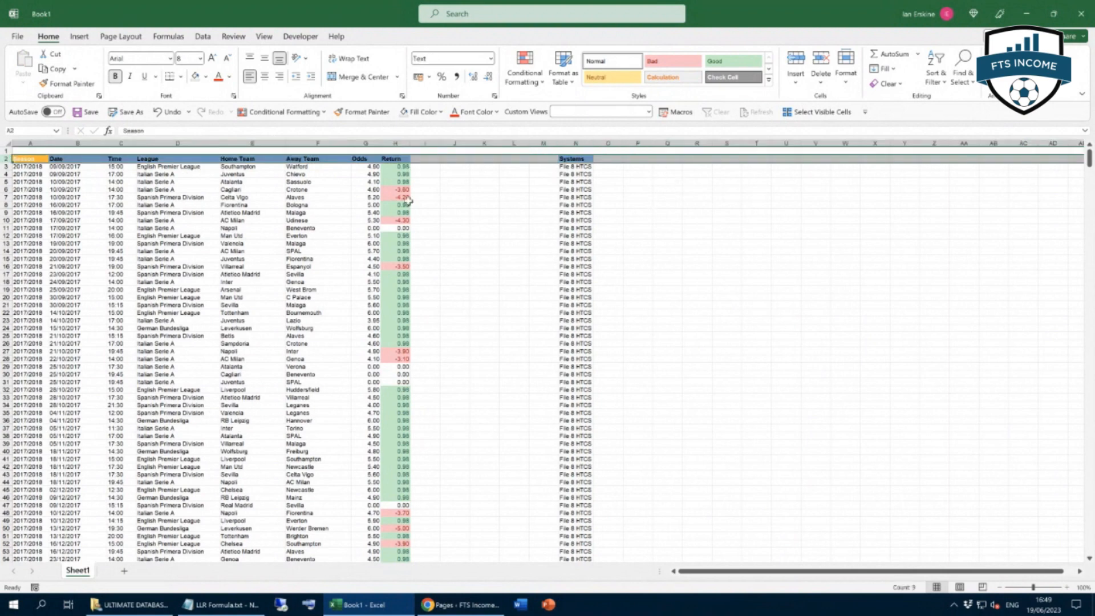
click(203, 38)
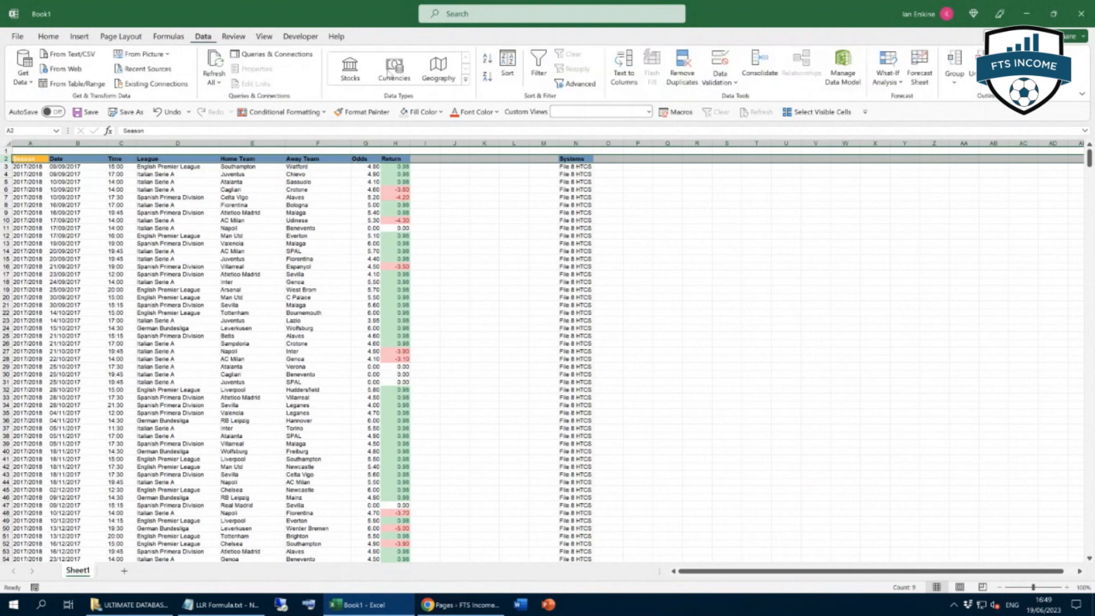
click(537, 66)
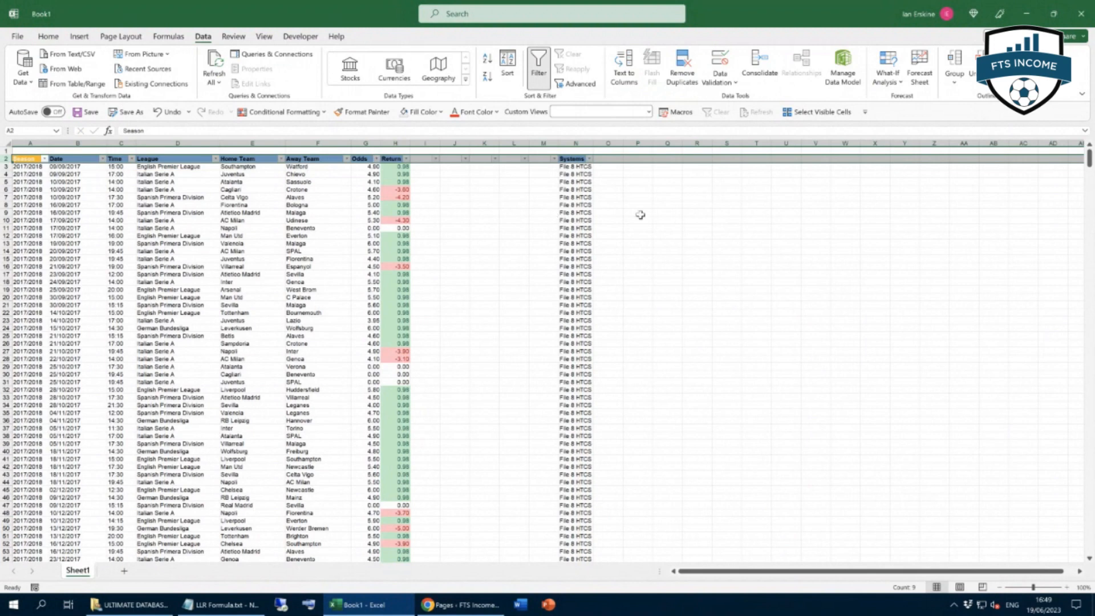
click(692, 245)
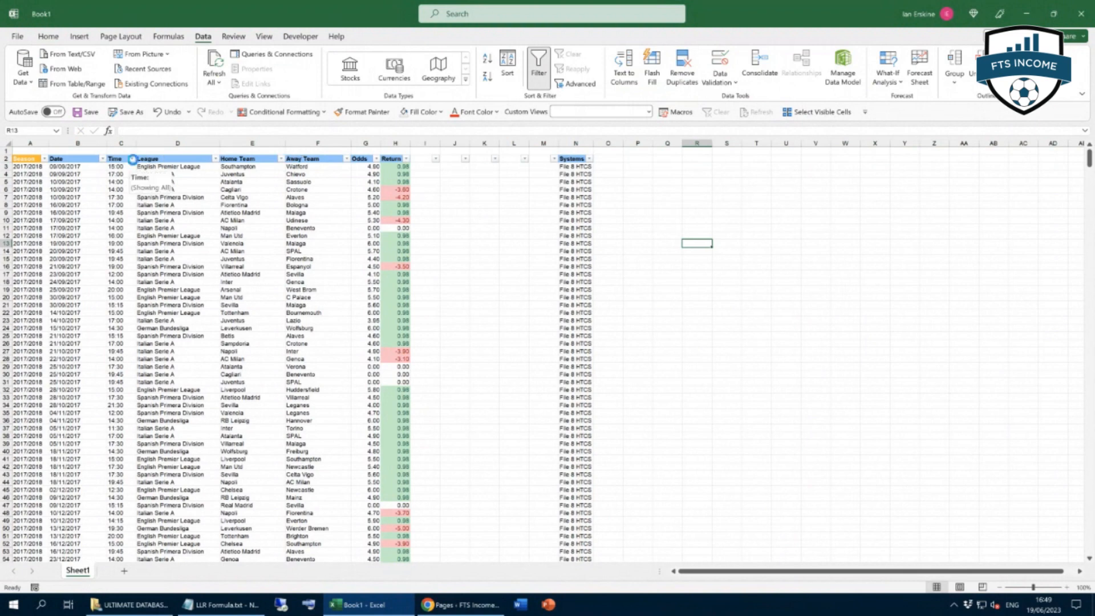
Sort the match list by Time from earliest to latest, and by Date from oldest to newest.
click(132, 158)
key(Escape)
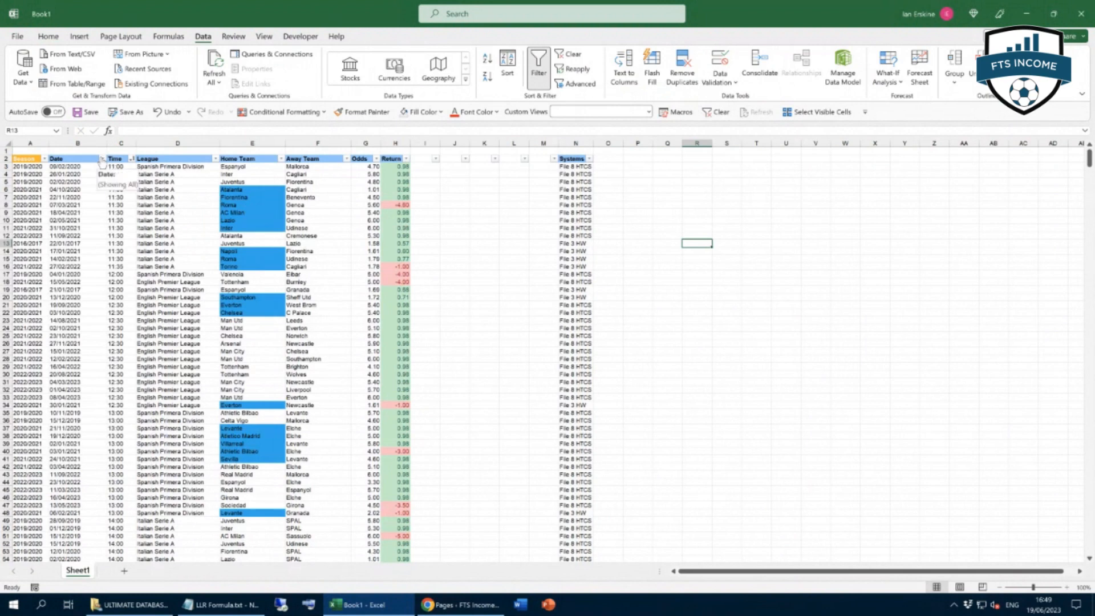
click(102, 159)
click(76, 169)
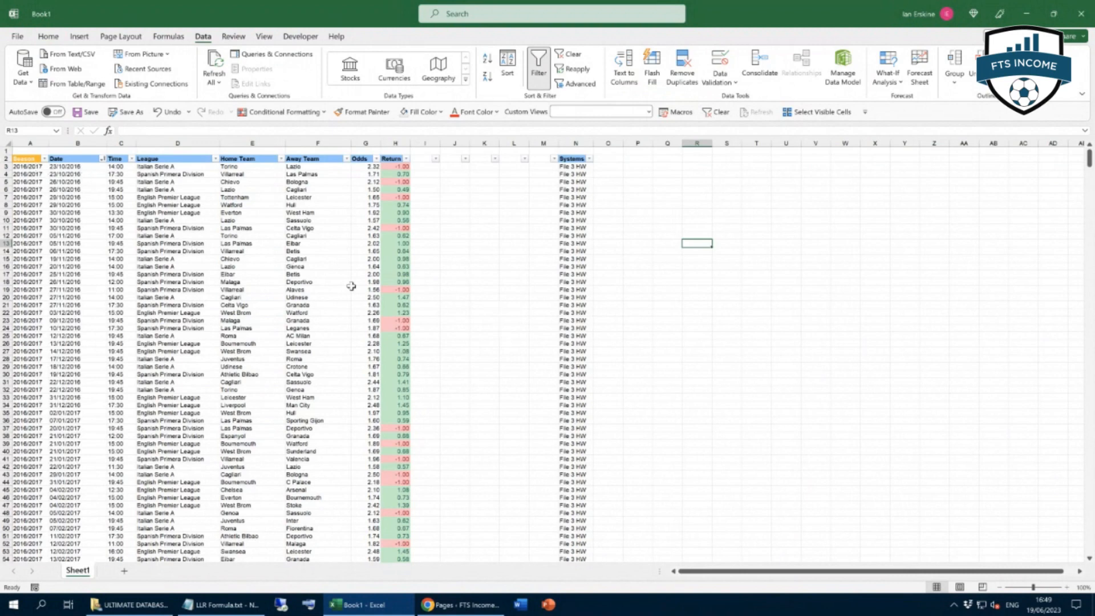
Examine the date-sorted list across the 2016/2017 and 2017/2018 seasons, checking how the File 3 HW and File 8 HTCS matches are ordered.
scroll(351, 286, down, 20)
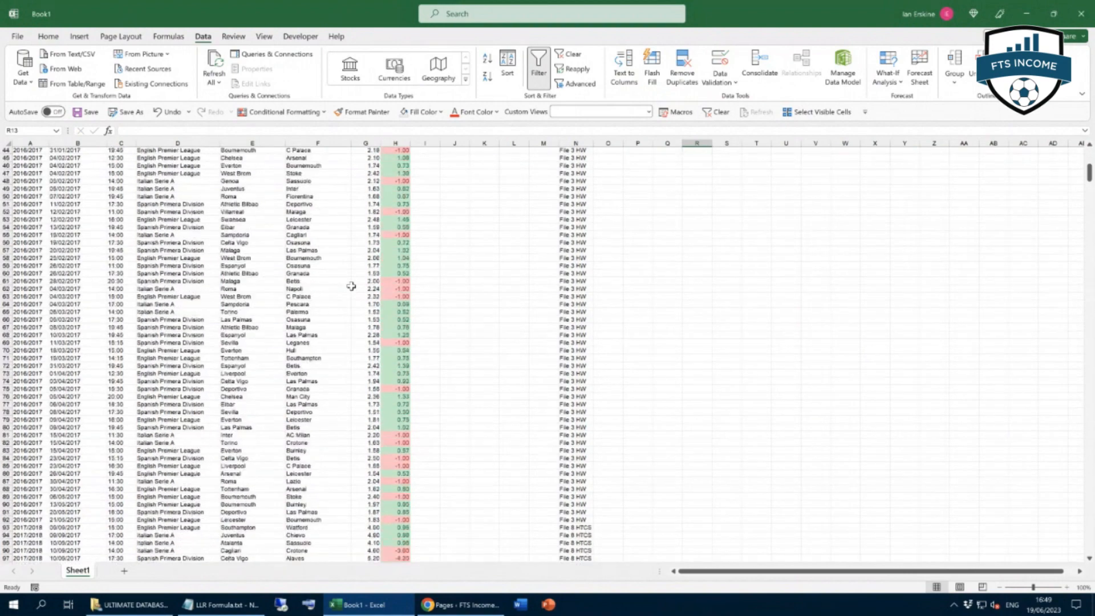
scroll(351, 286, down, 8)
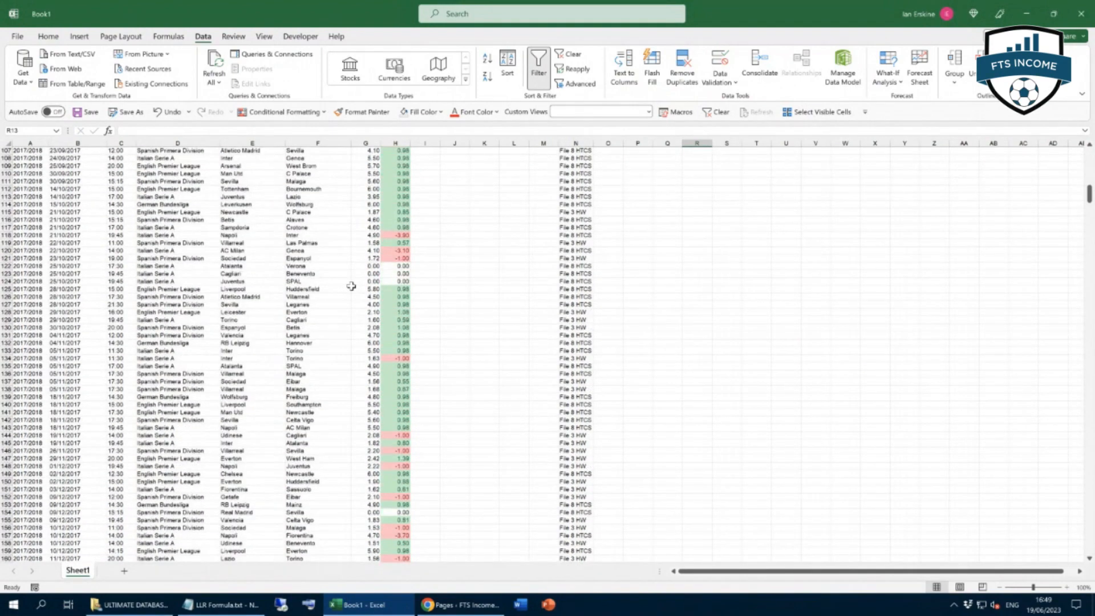
scroll(368, 263, up, 4)
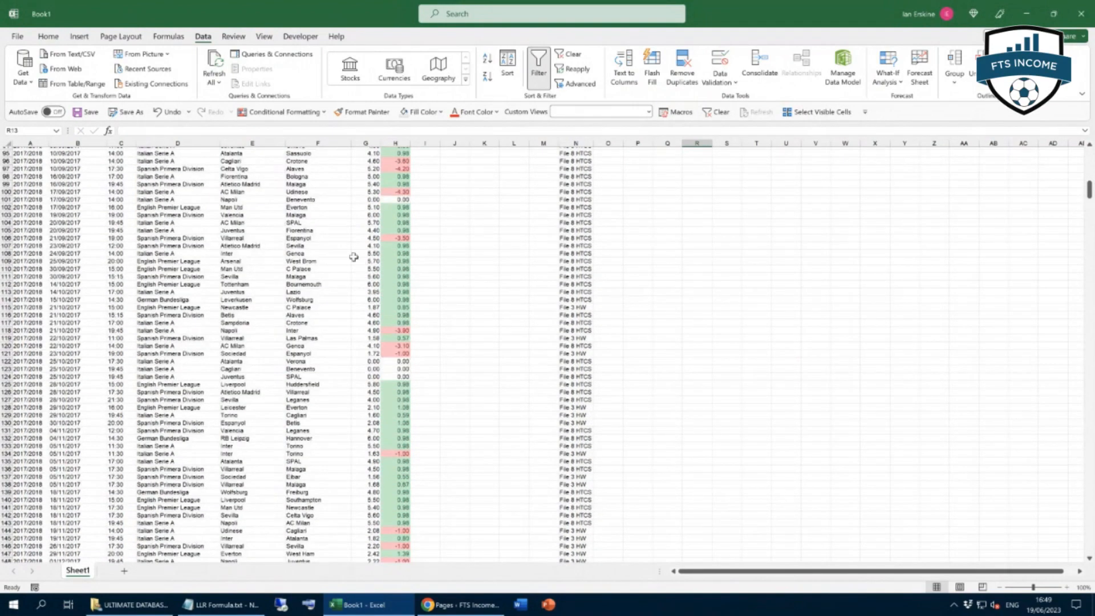
scroll(81, 238, up, 6)
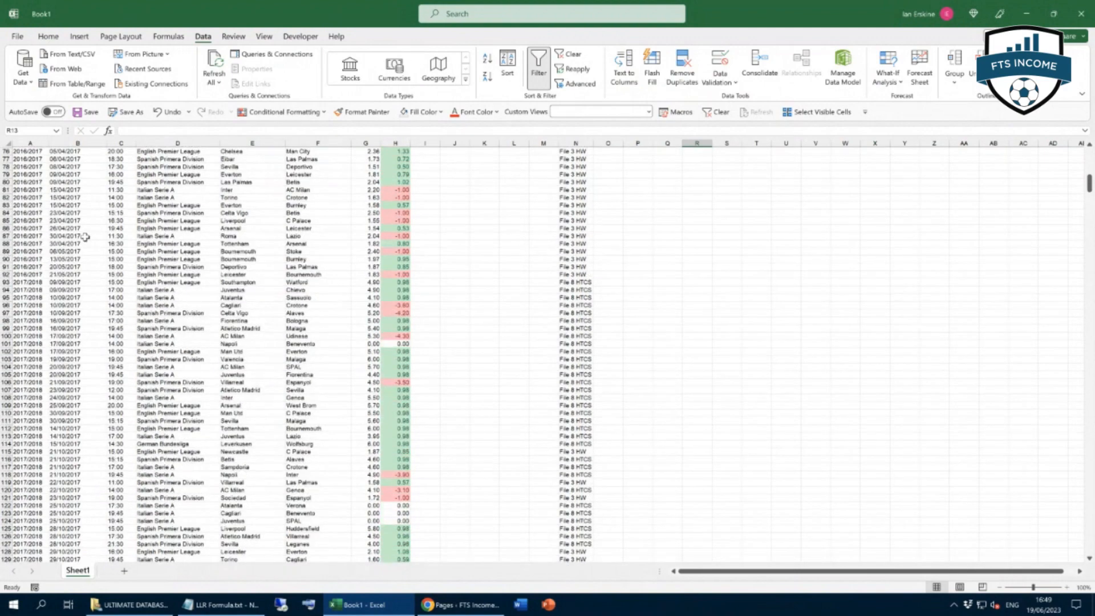
scroll(85, 237, up, 4)
scroll(450, 212, up, 2)
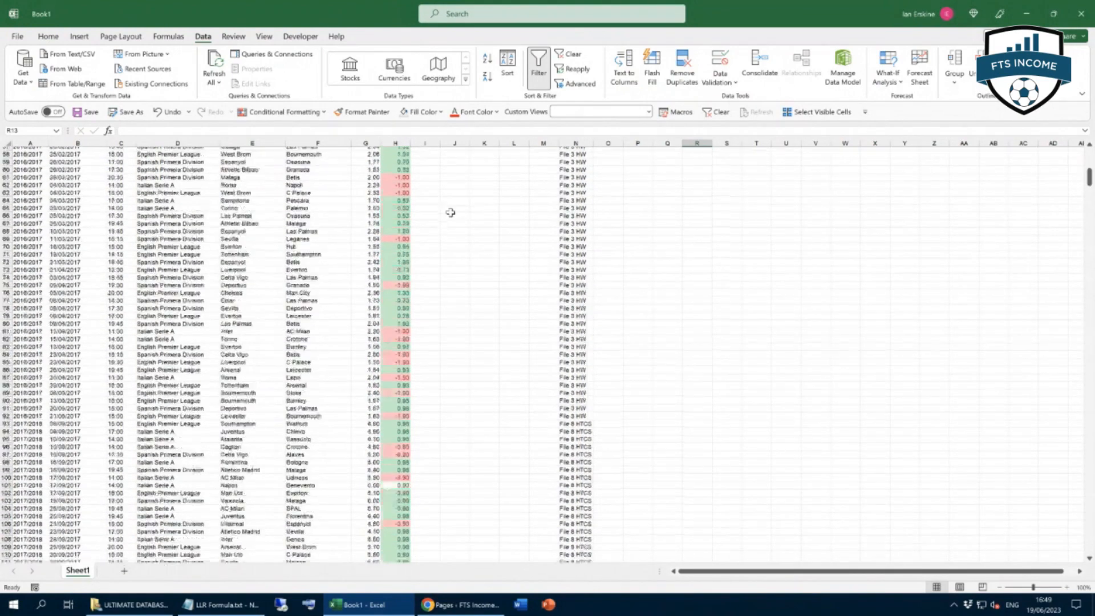
Enlarge the worksheet to 140% and examine how File 3 HW and File 8 HTCS matches interleave by date through the 2017/2018 season.
scroll(451, 213, up, 13)
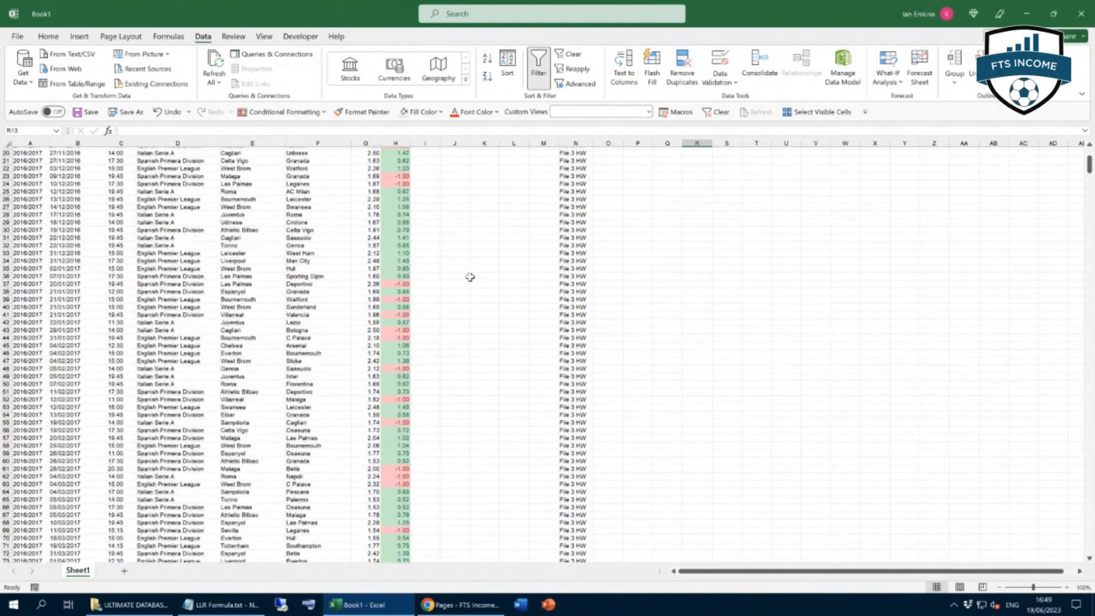
scroll(470, 278, down, 20)
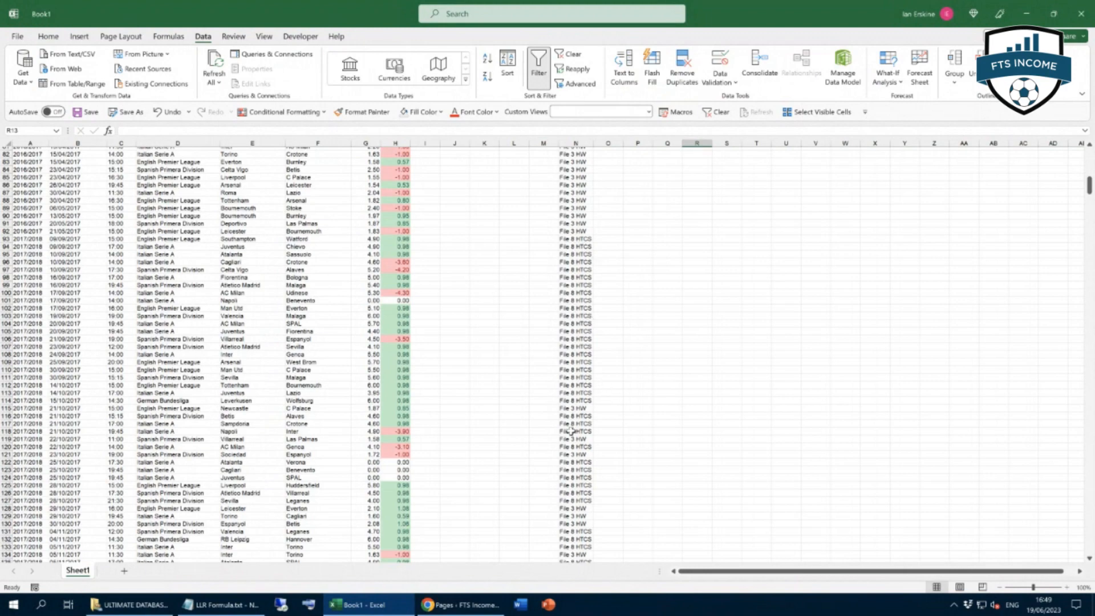
scroll(572, 432, down, 14)
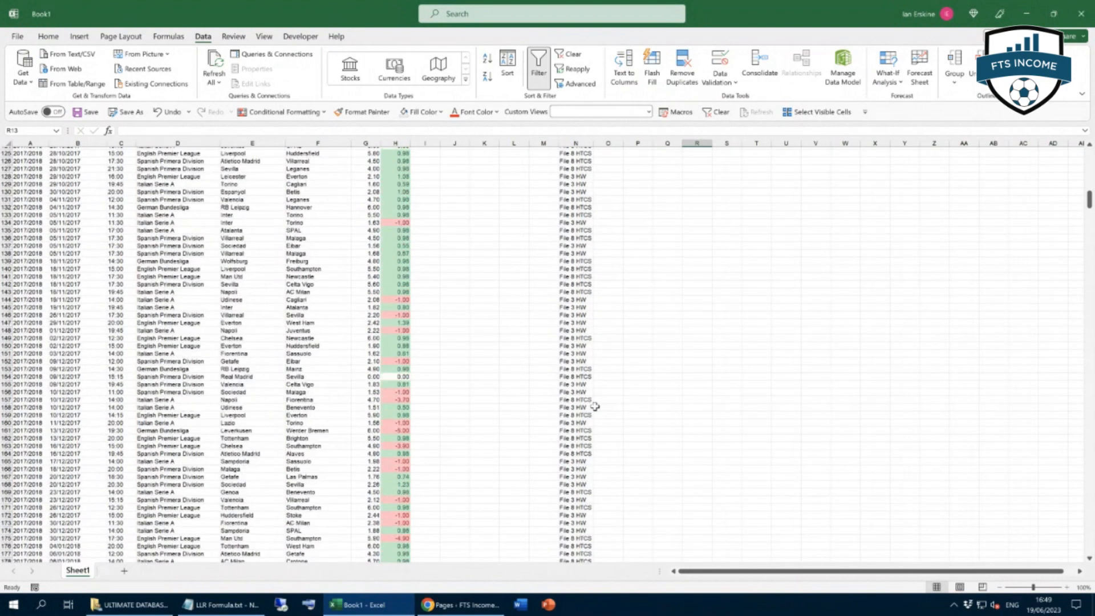
scroll(593, 393, down, 17)
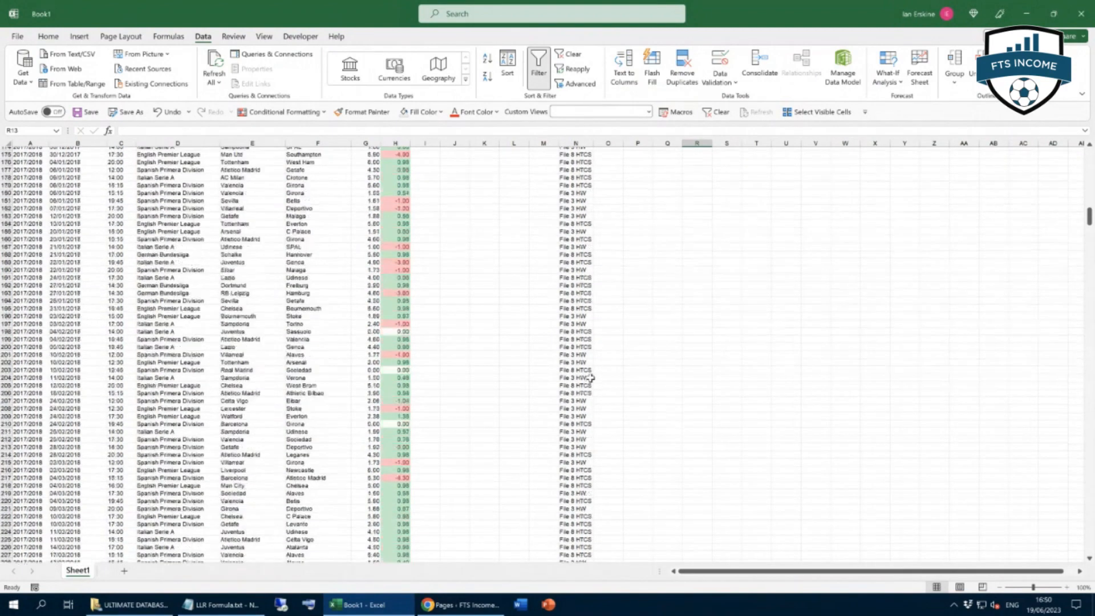
click(1068, 588)
click(1068, 588)
click(1068, 588)
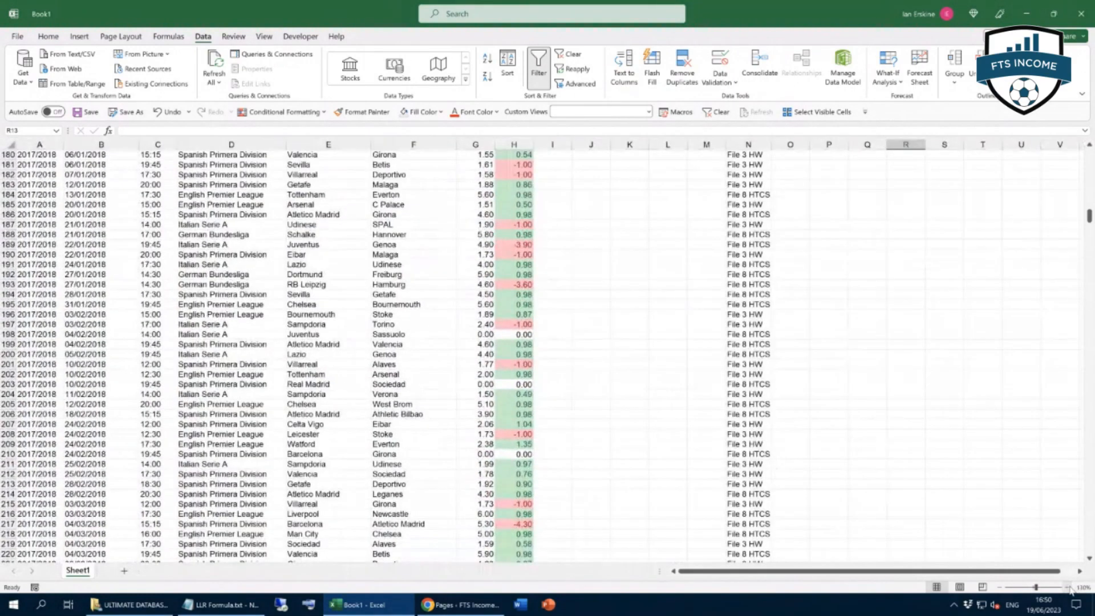
click(1068, 587)
scroll(935, 375, up, 8)
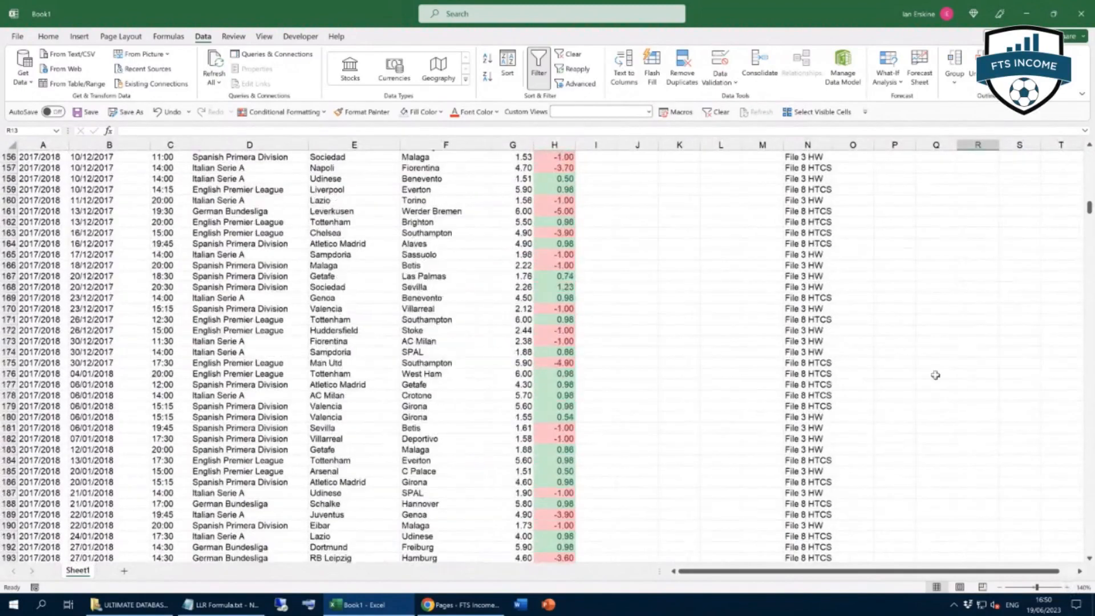
scroll(936, 375, up, 20)
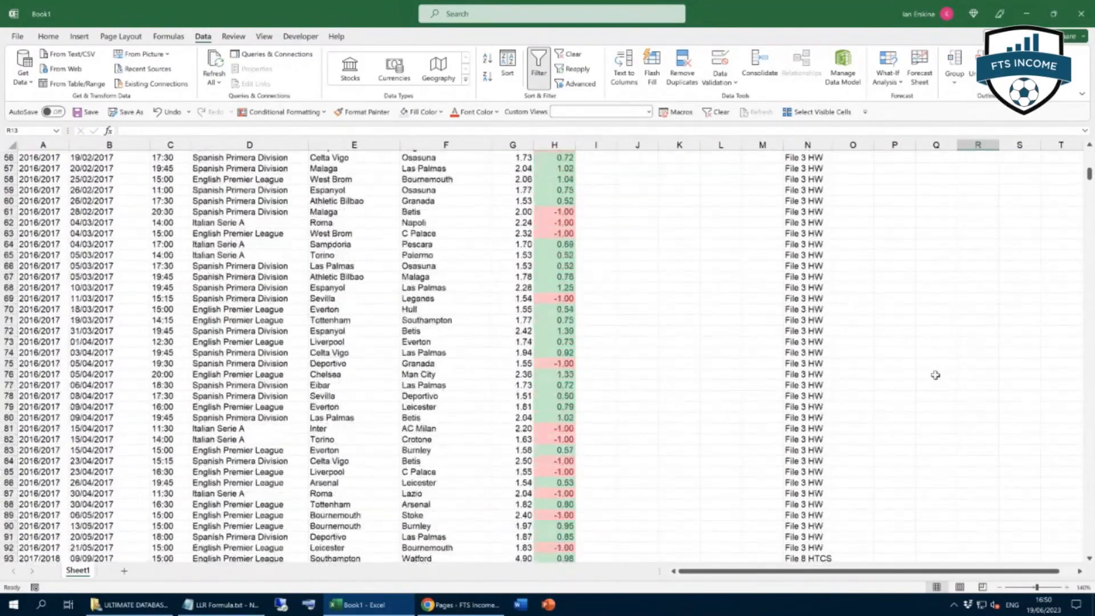
scroll(936, 375, down, 20)
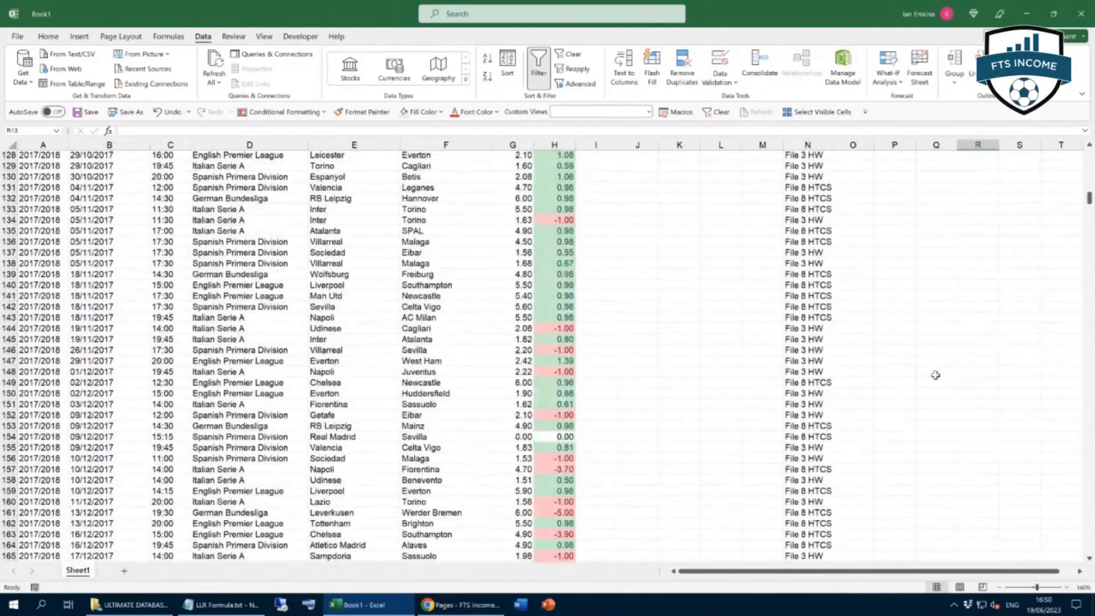
scroll(936, 374, down, 17)
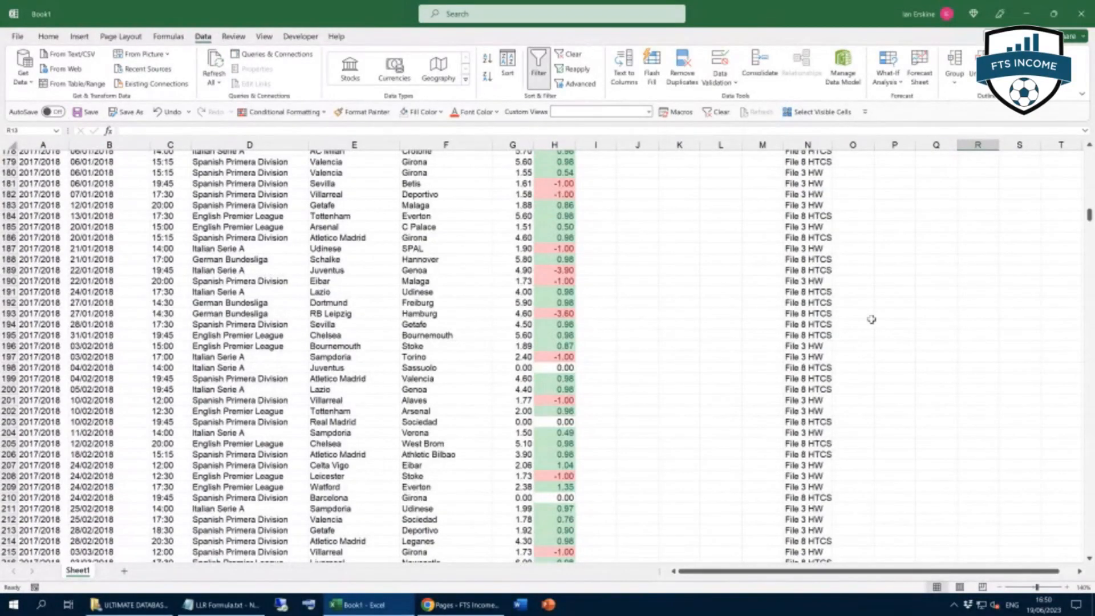
scroll(872, 320, down, 12)
scroll(871, 318, down, 12)
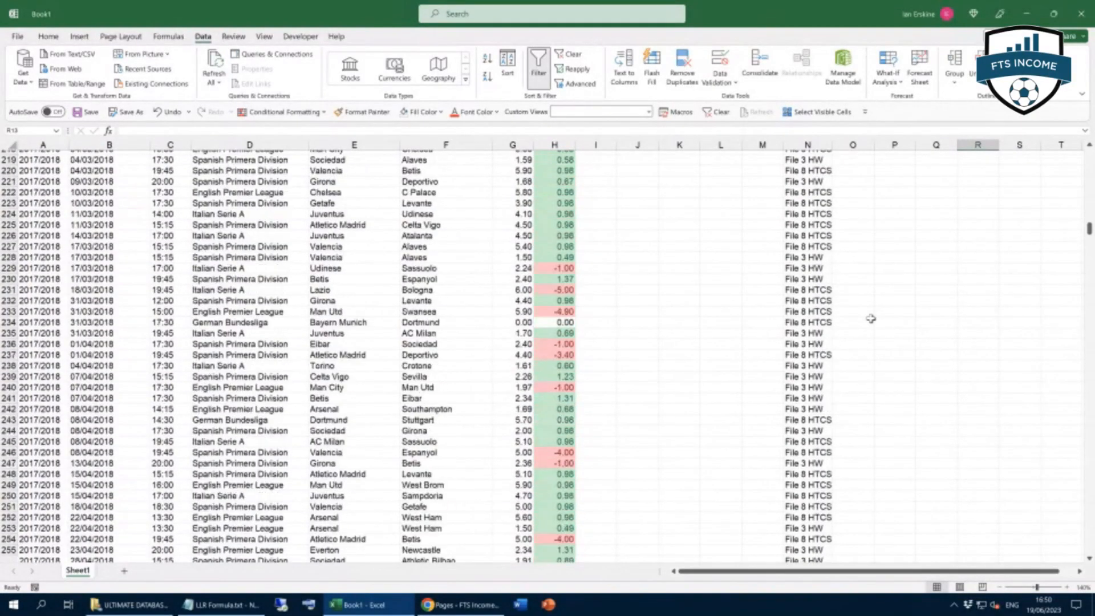
Check the end of the sorted match list in the 2022/2023 season and return to the header row.
drag(1089, 238, 1090, 549)
scroll(968, 422, down, 5)
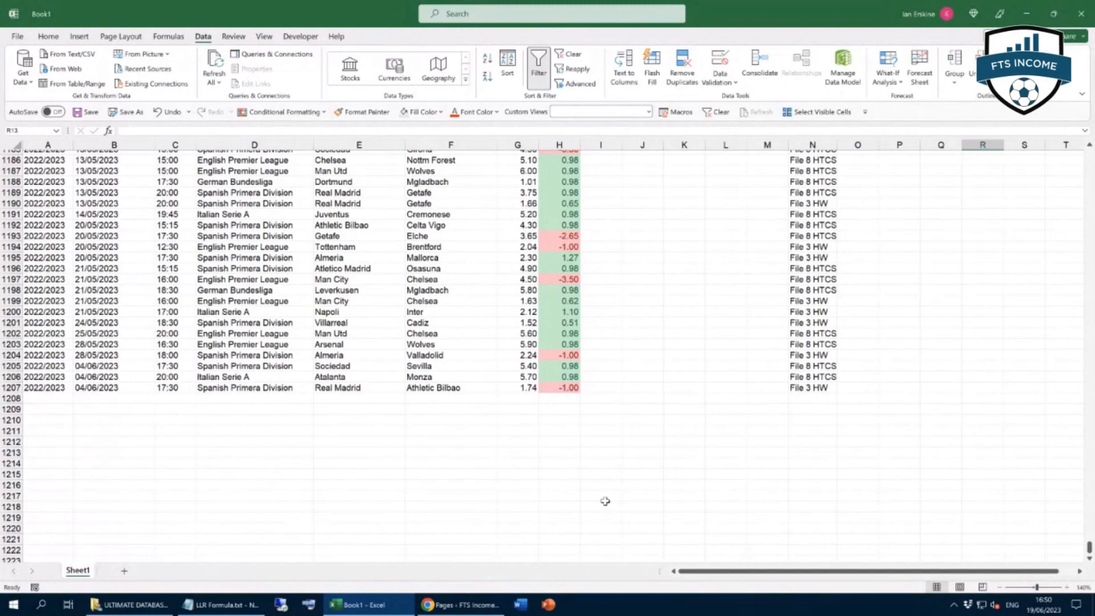
scroll(605, 501, up, 17)
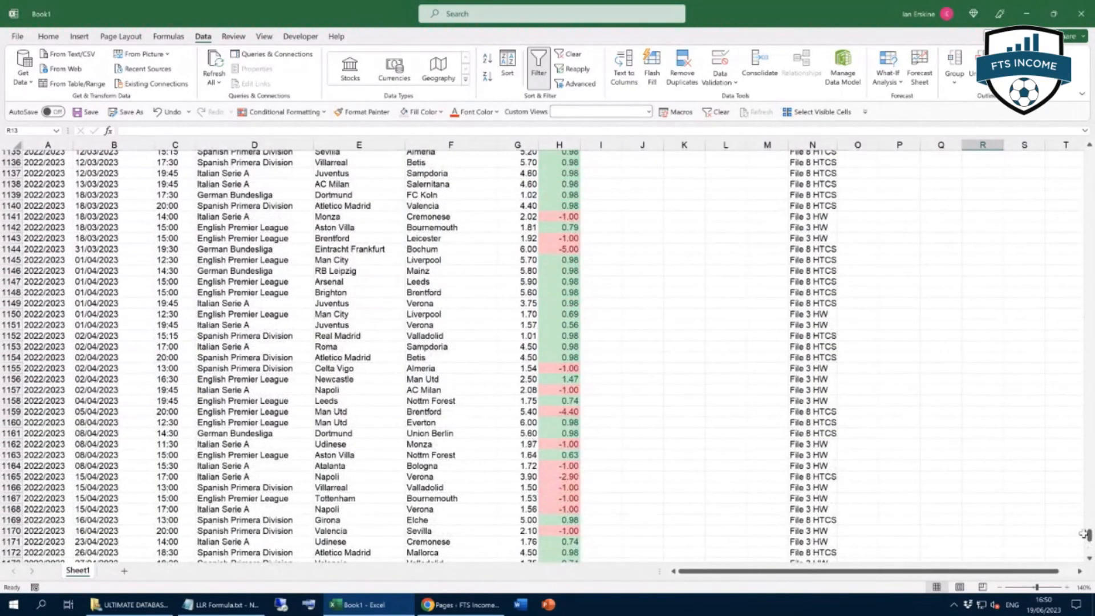
drag(1090, 536, 1090, 154)
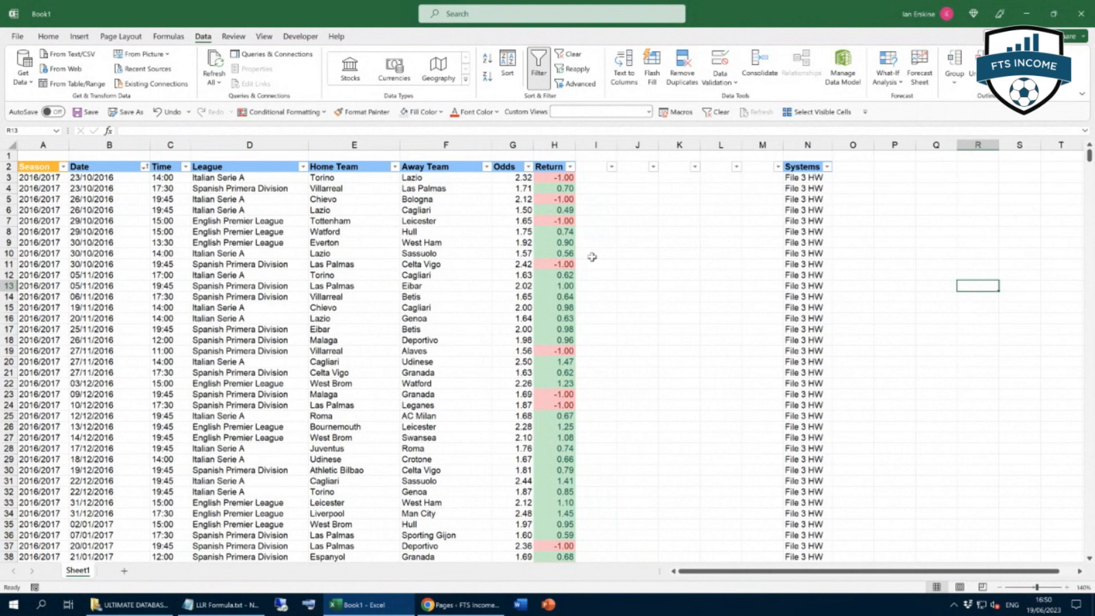
Enter the formula =SUBTOTAL(9,H3:H10000) in H1 above the Return heading to total the visible returns.
click(556, 154)
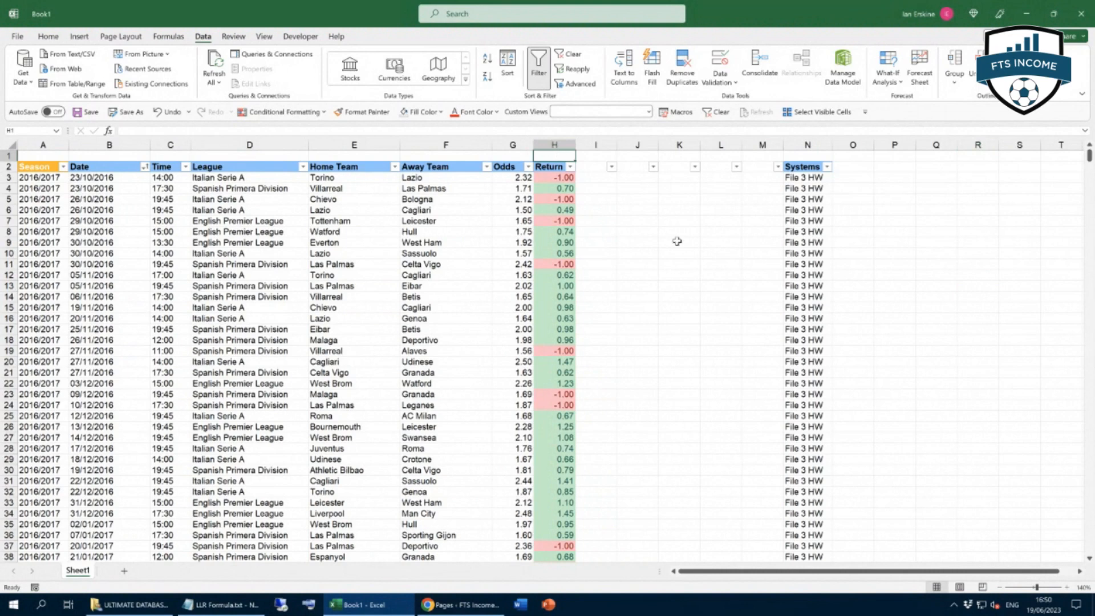
text(=)
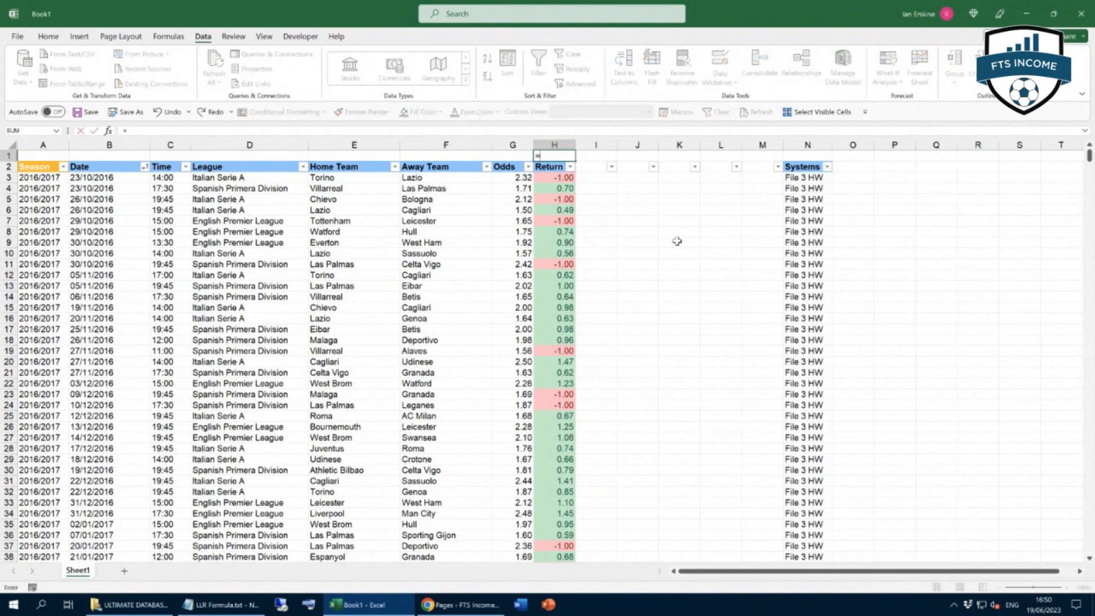
text(SUBT)
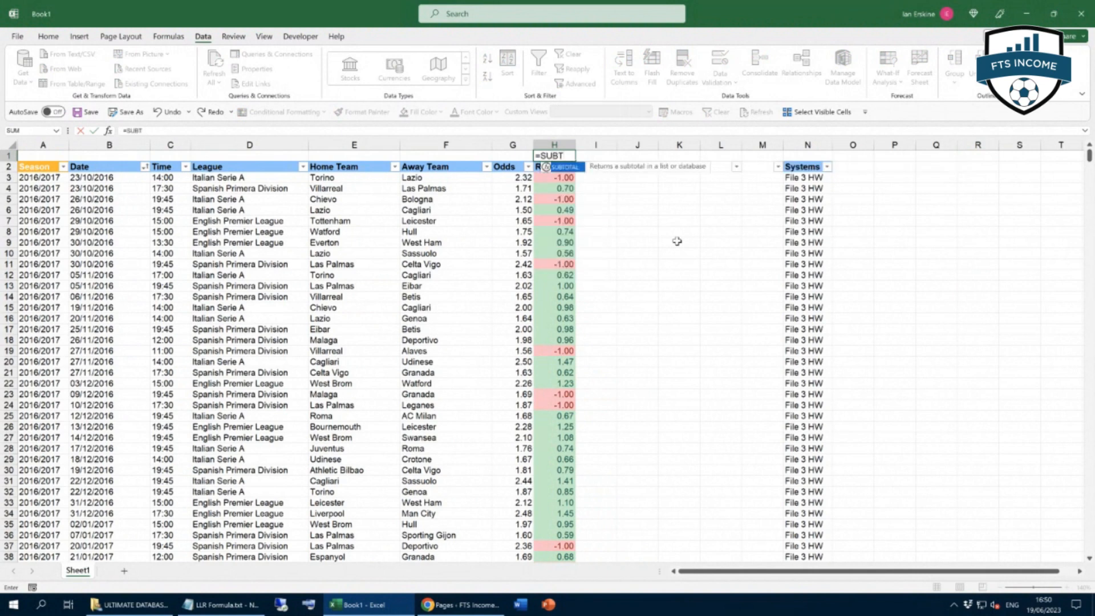
text(OTAL()
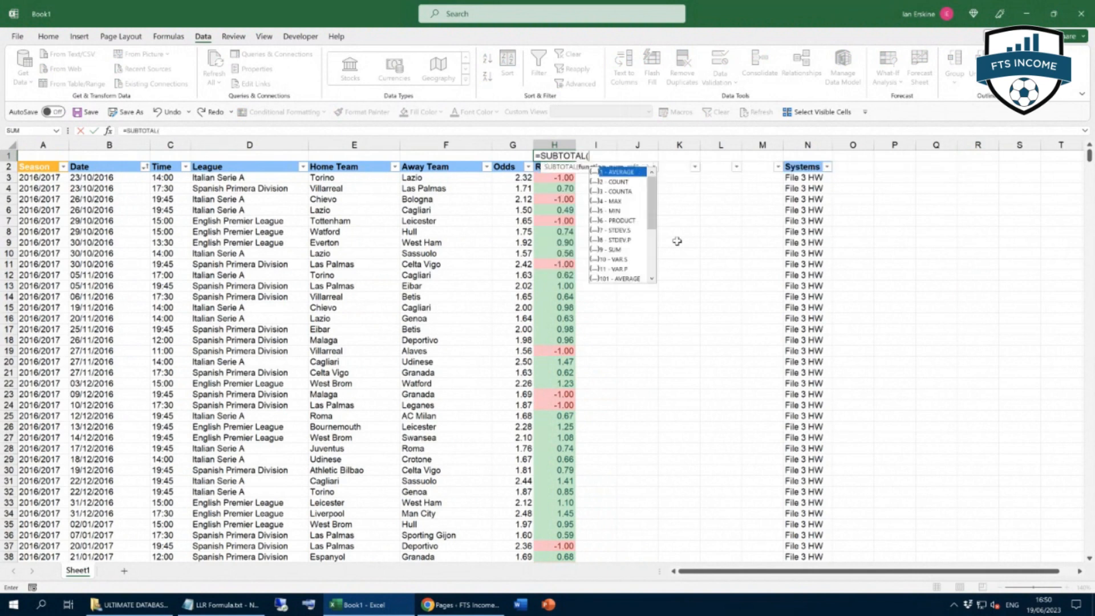
text(9,)
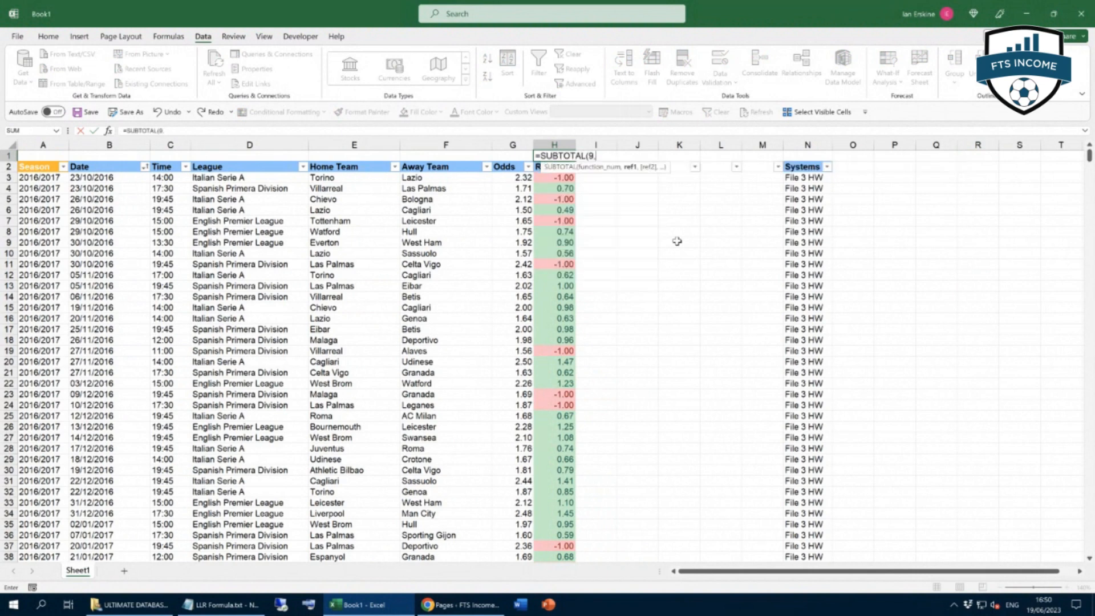
click(554, 178)
key(F8)
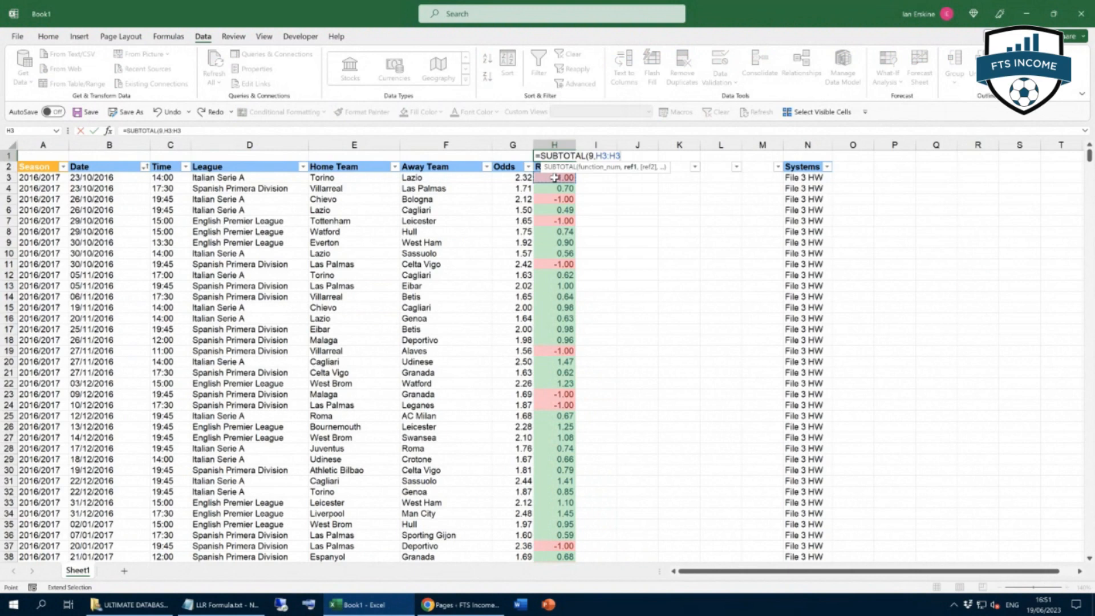
key(BackSpace)
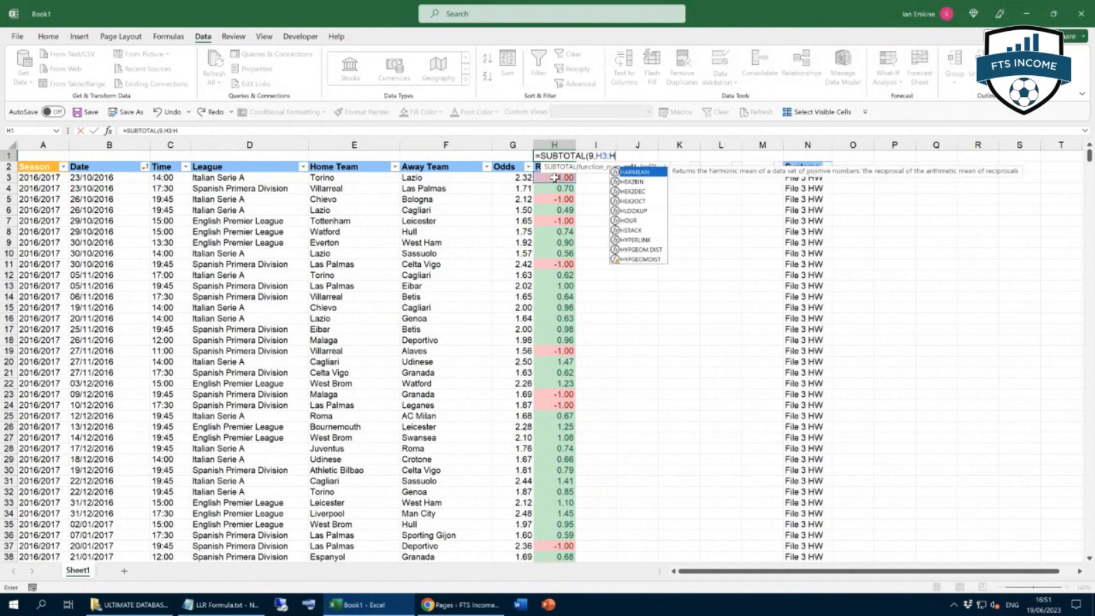
text(10000)
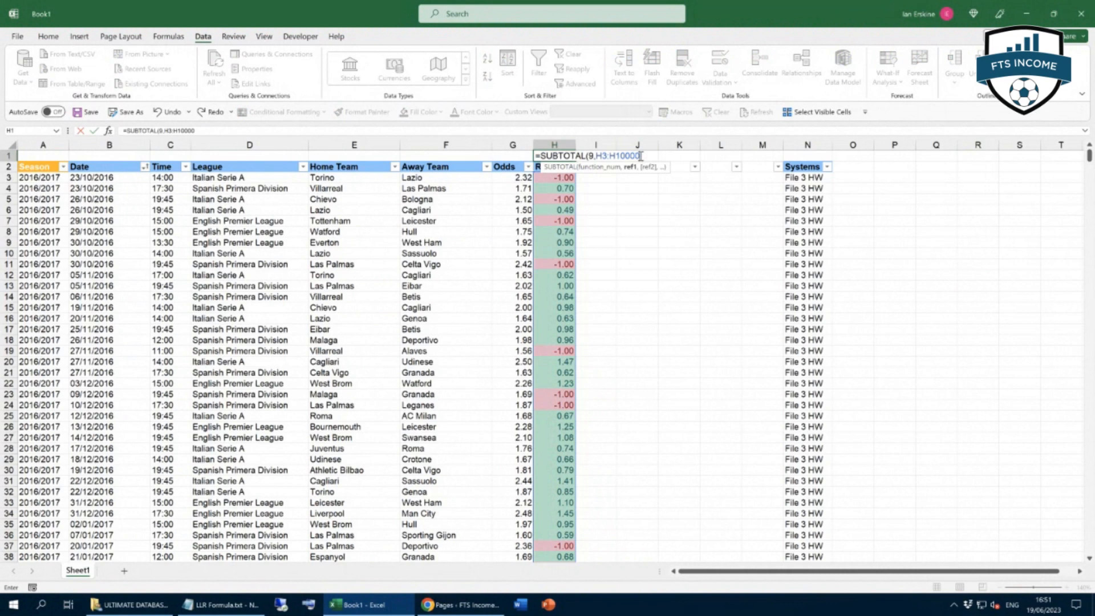
text())
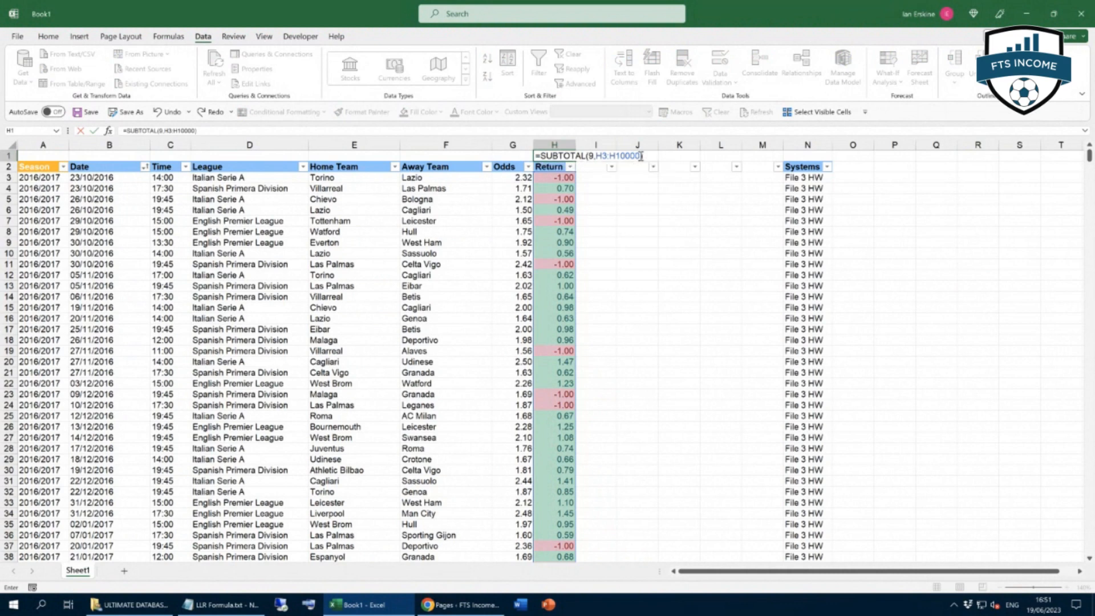
key(Return)
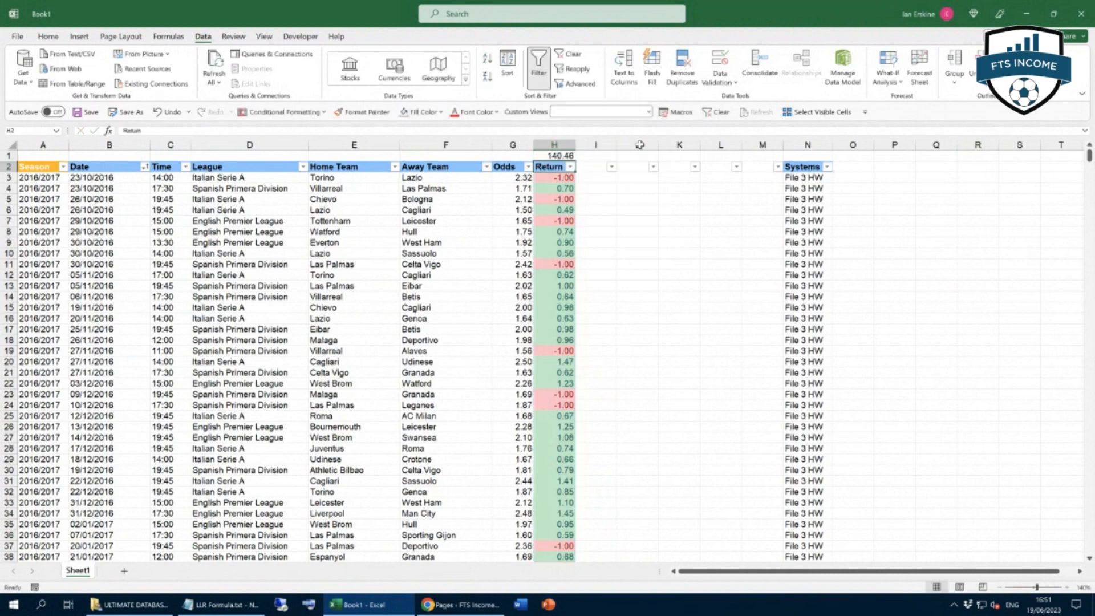
click(561, 155)
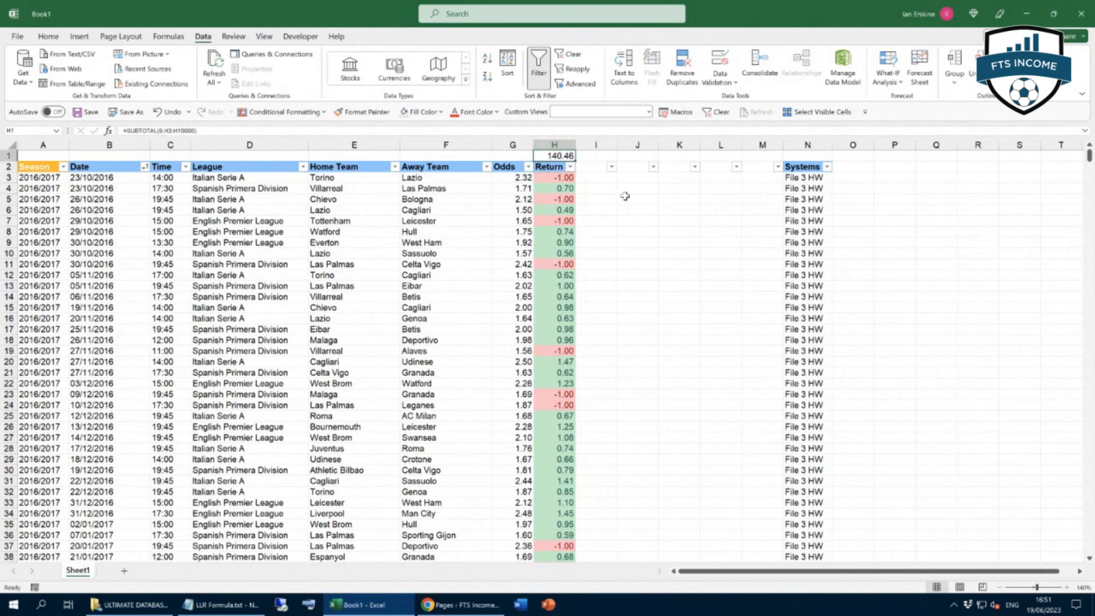
Filter the League column to show only English Premier League matches.
click(303, 167)
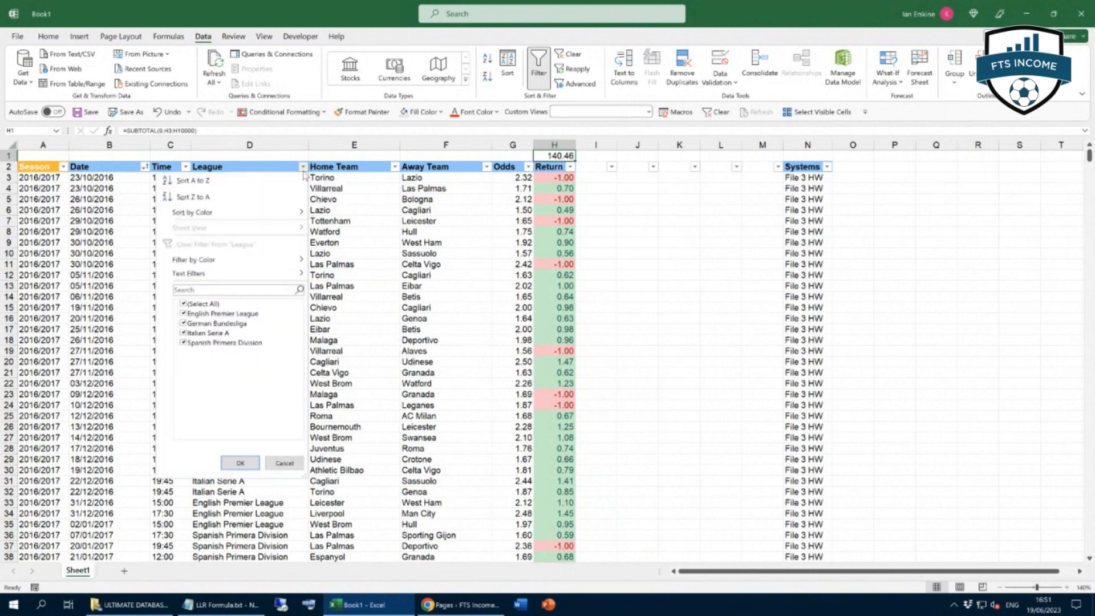
click(212, 305)
click(212, 314)
click(240, 463)
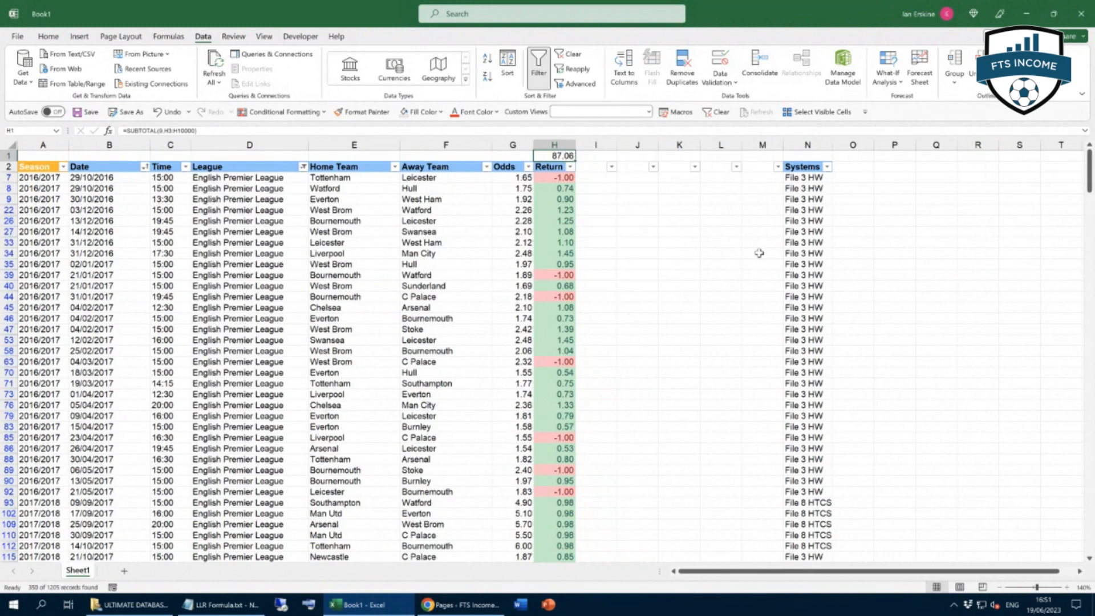
Filter the Systems column to show only File 3 HW matches.
click(828, 167)
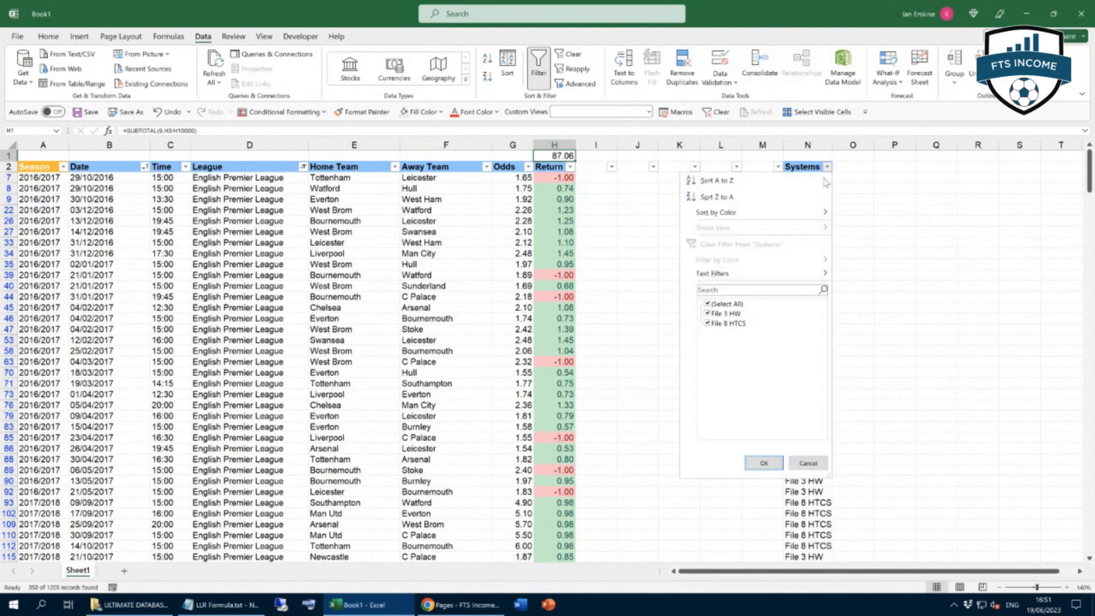
click(732, 323)
click(764, 464)
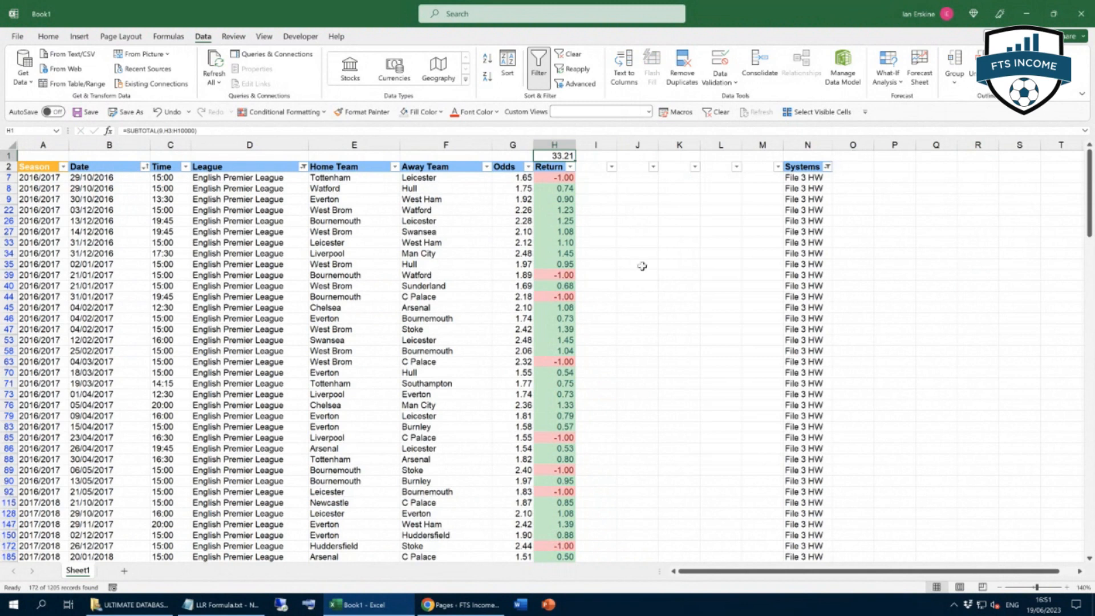
Switch the Systems filter to File 8 HTCS only, and clear all filters from the list.
click(828, 167)
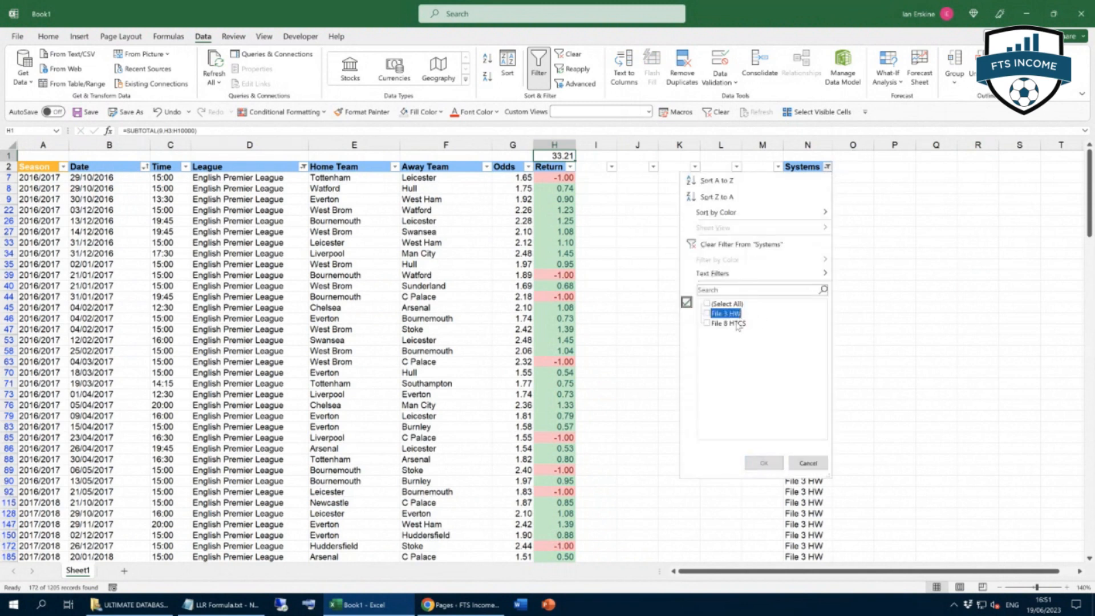
click(765, 463)
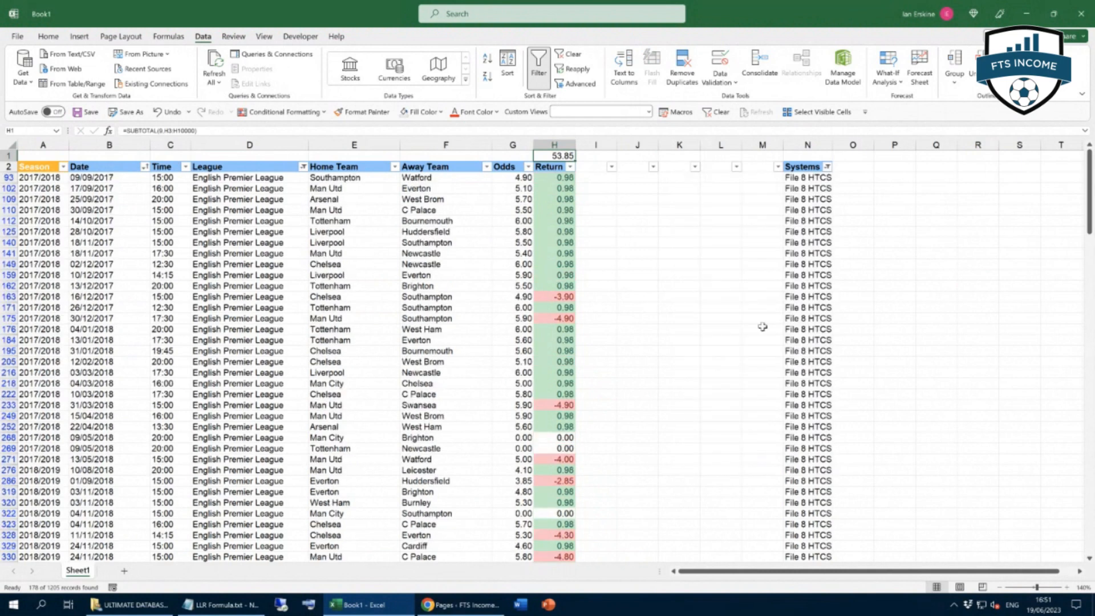
click(720, 113)
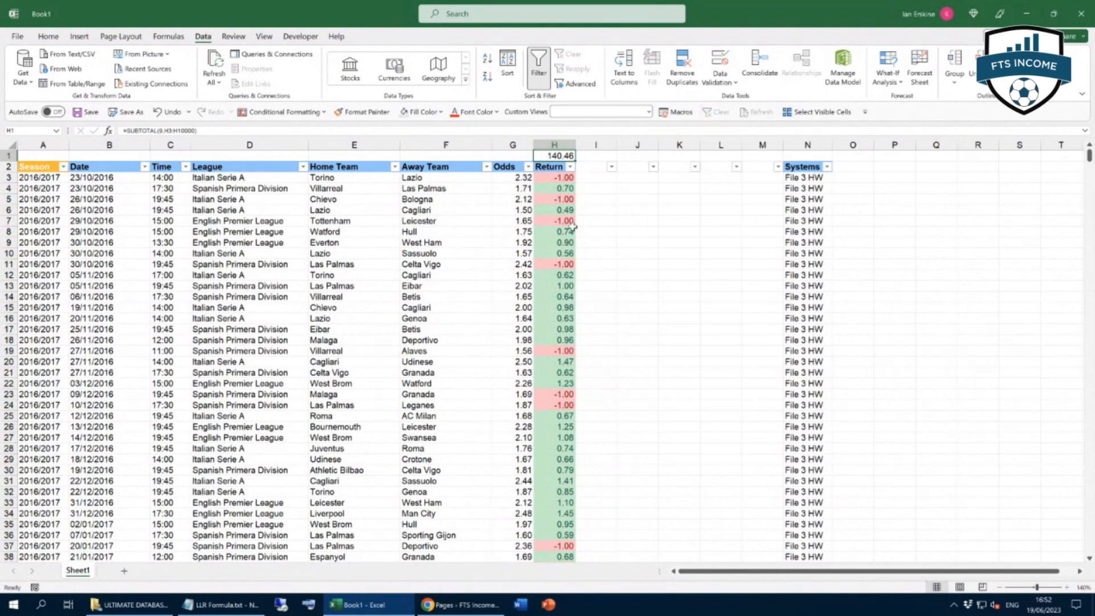
Enter the heading Running in I2 beside the Return heading.
click(589, 167)
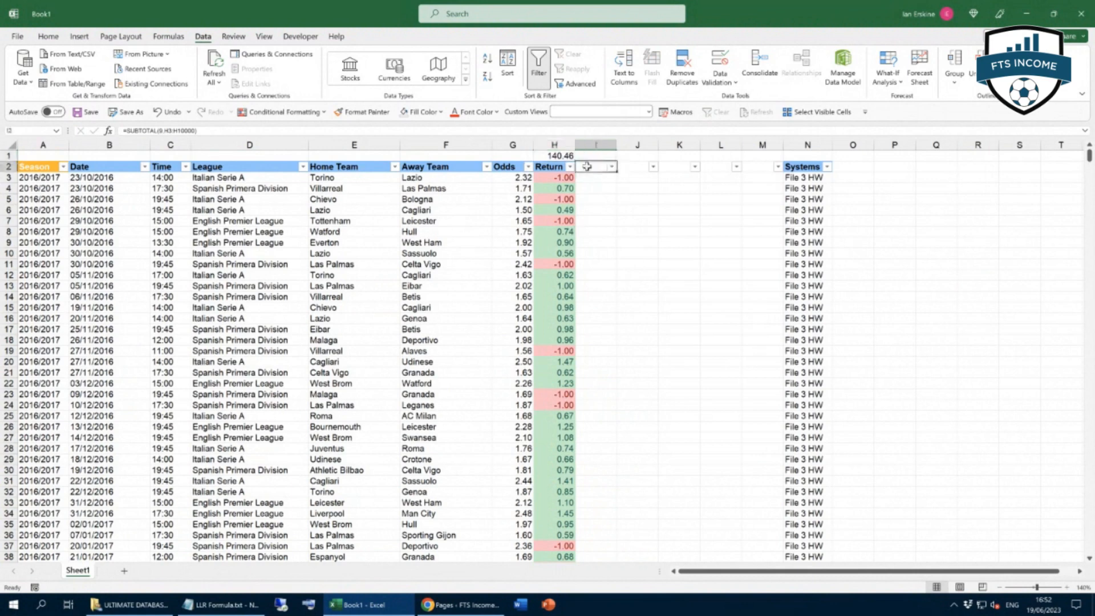
text(Running)
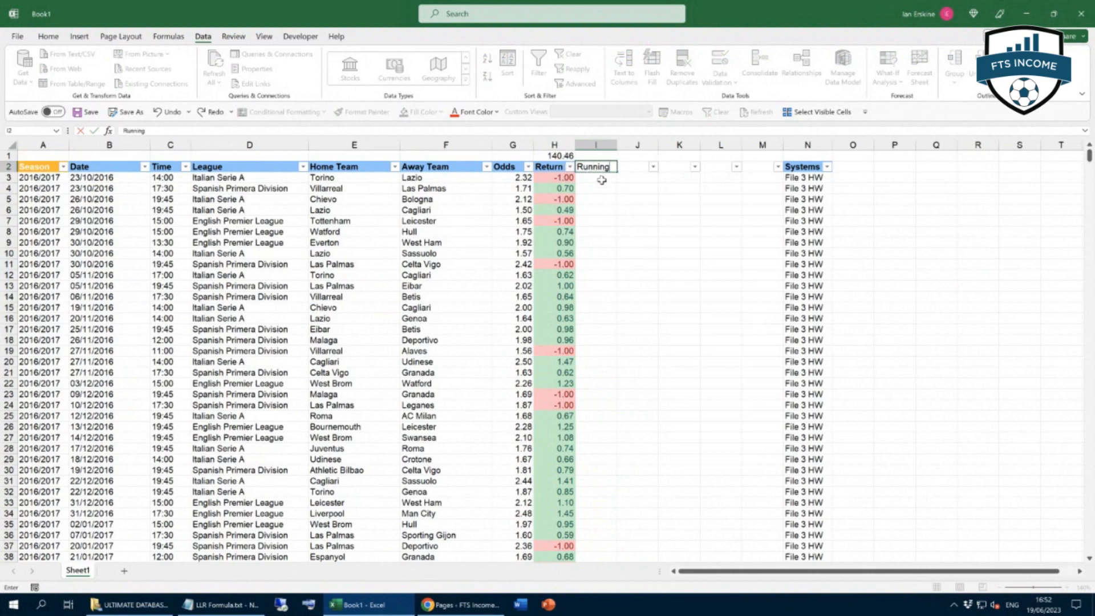
key(Return)
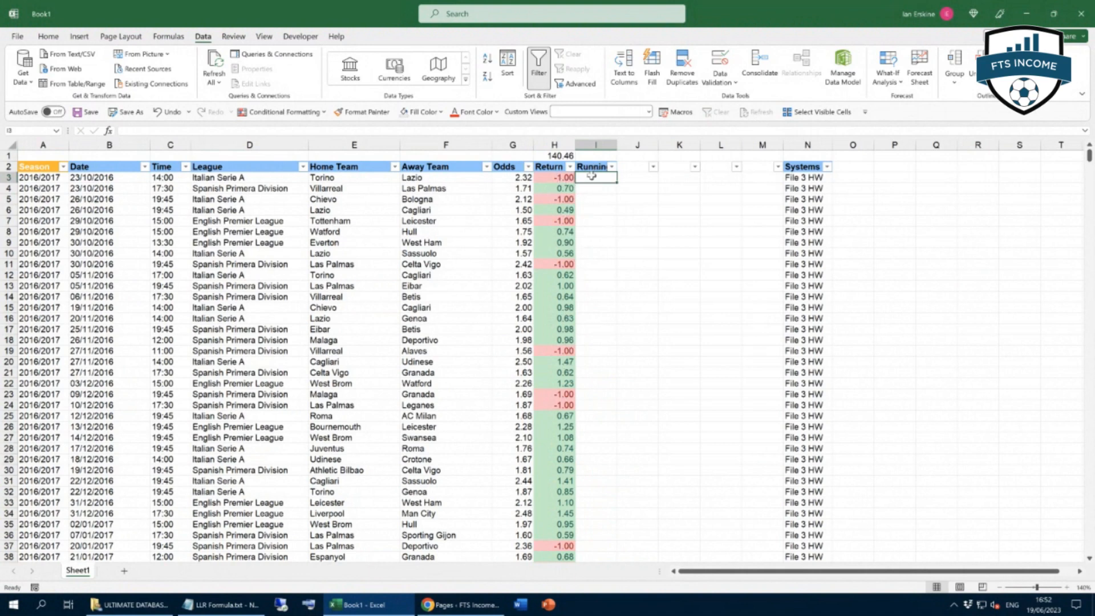
Enter the formula =SUM($H$3:H3) in I3 as the first running total of the Return column.
text(=SUM($H$)
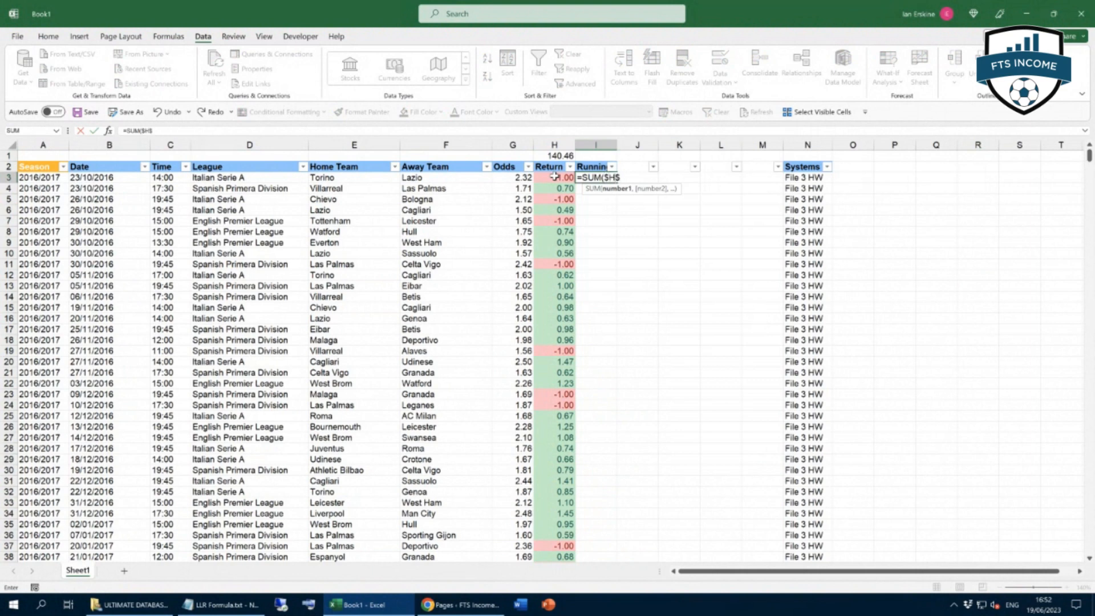
text(3)
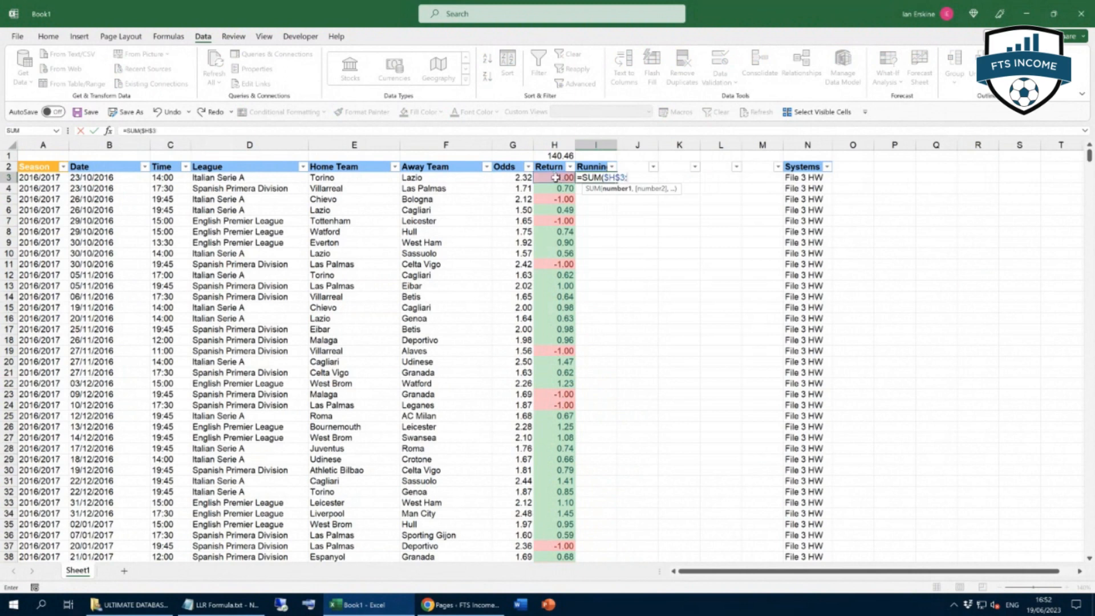
text(:H£)
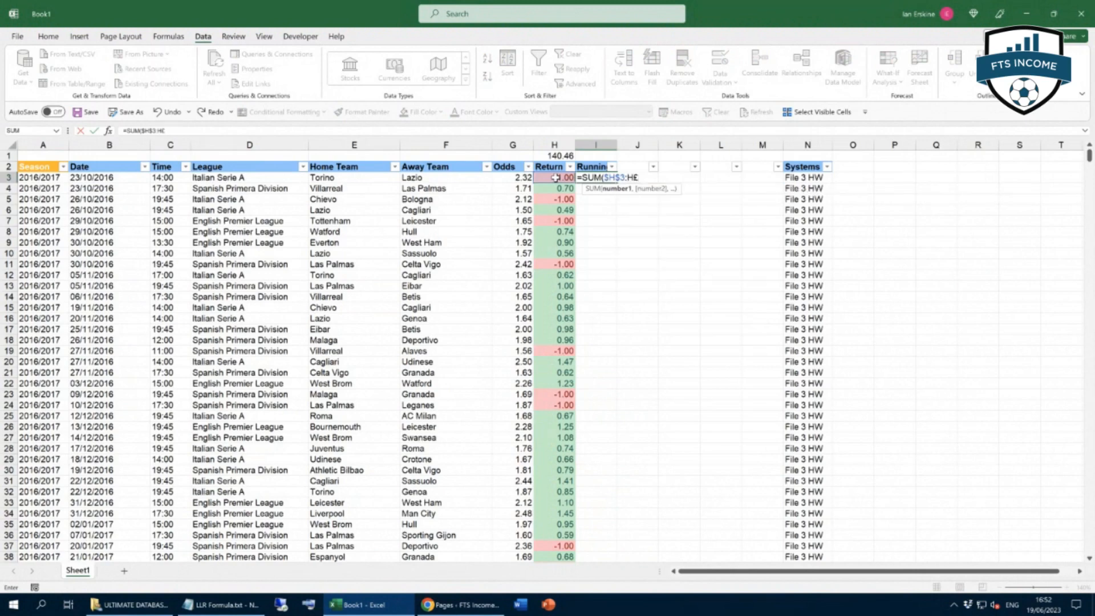
key(BackSpace)
text(3))
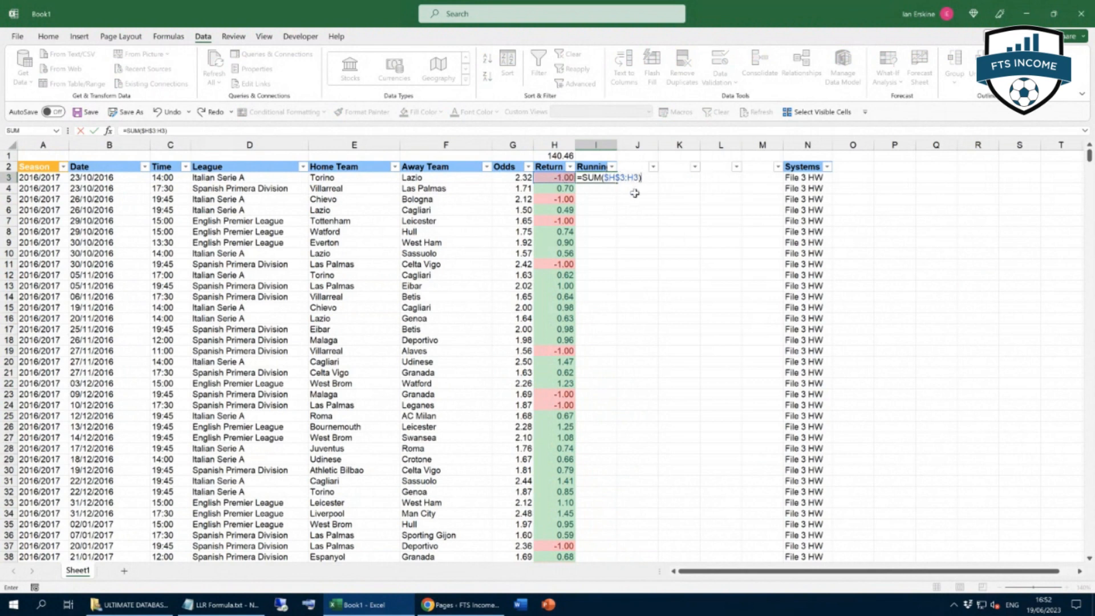
key(Return)
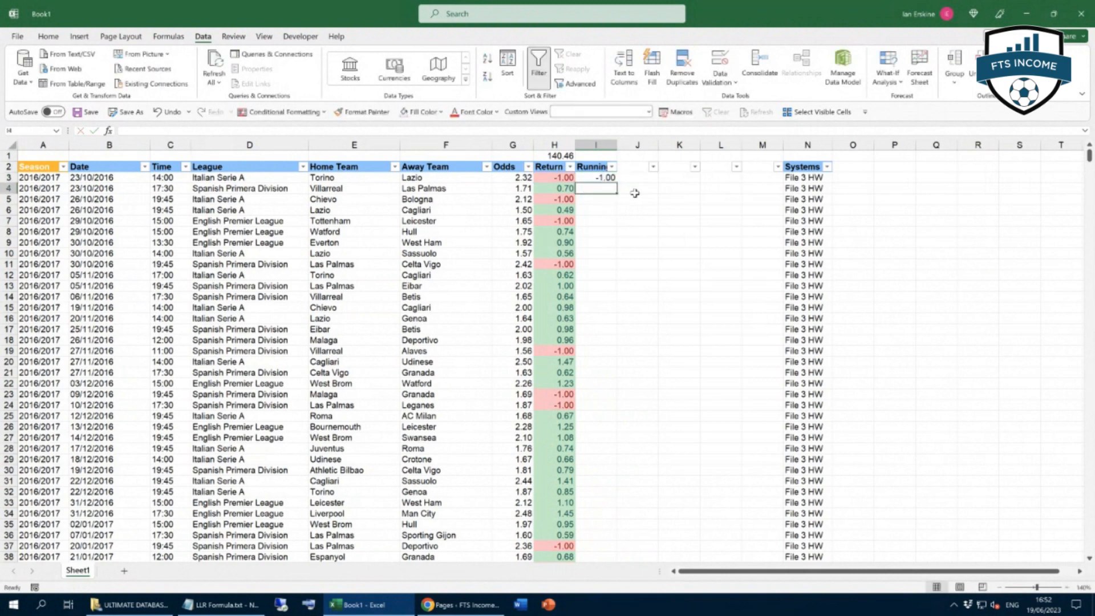
Fill the running-total formula from I3 down the Running column to the last data row, checking the first five returns against it.
click(602, 179)
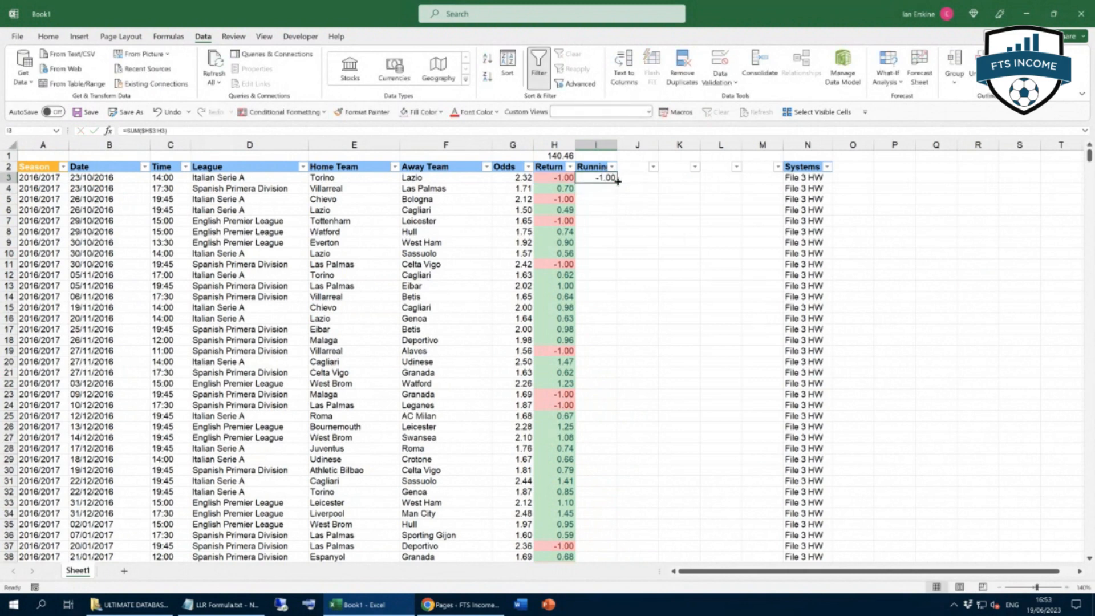
drag(618, 181, 618, 193)
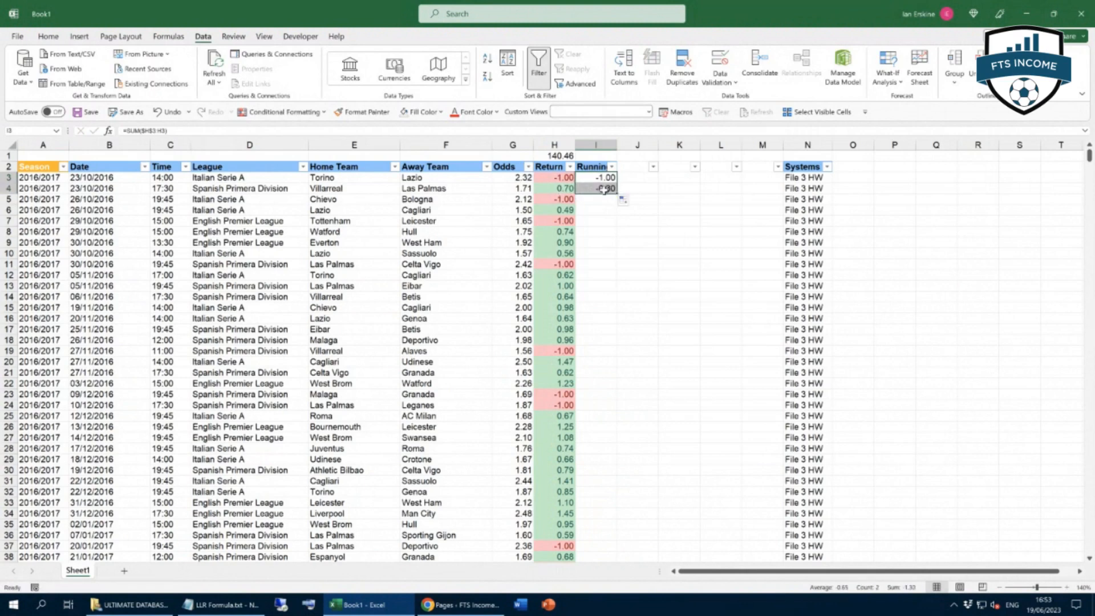
click(603, 189)
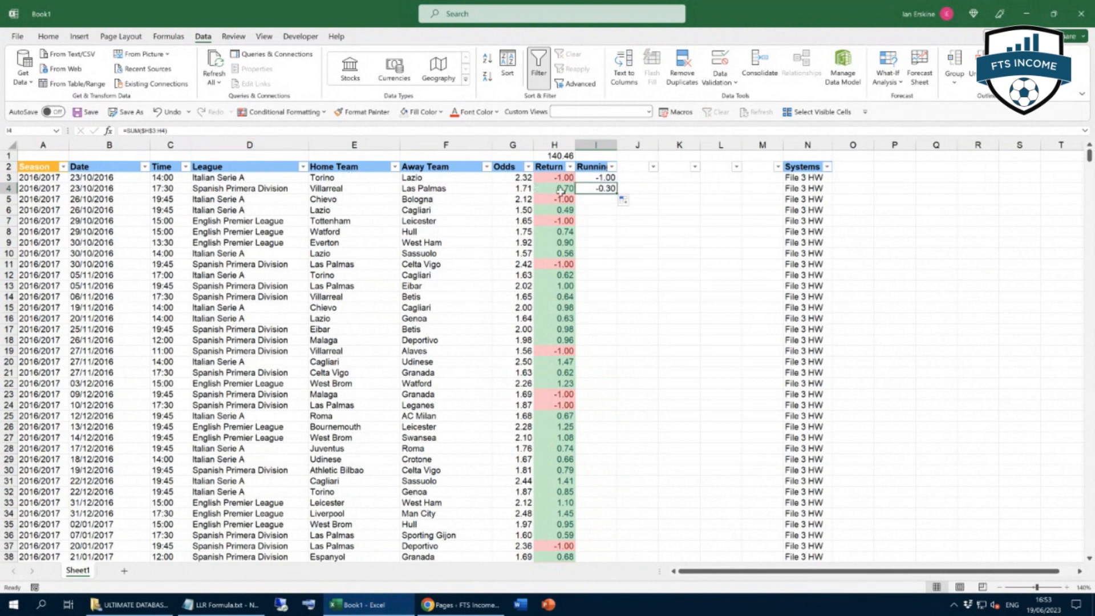
drag(614, 196, 614, 225)
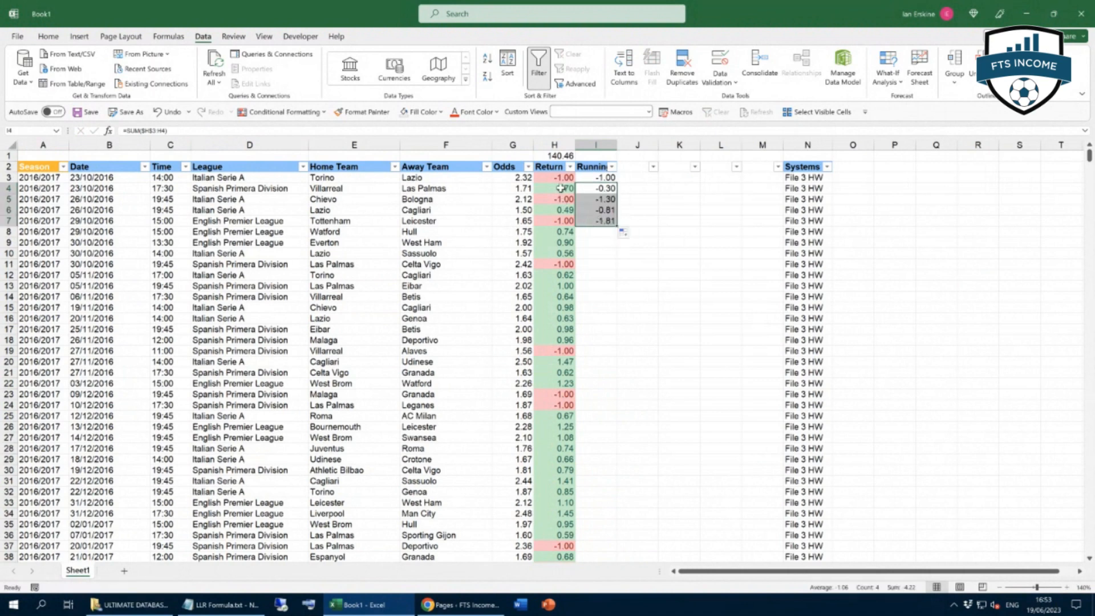
drag(559, 178, 562, 221)
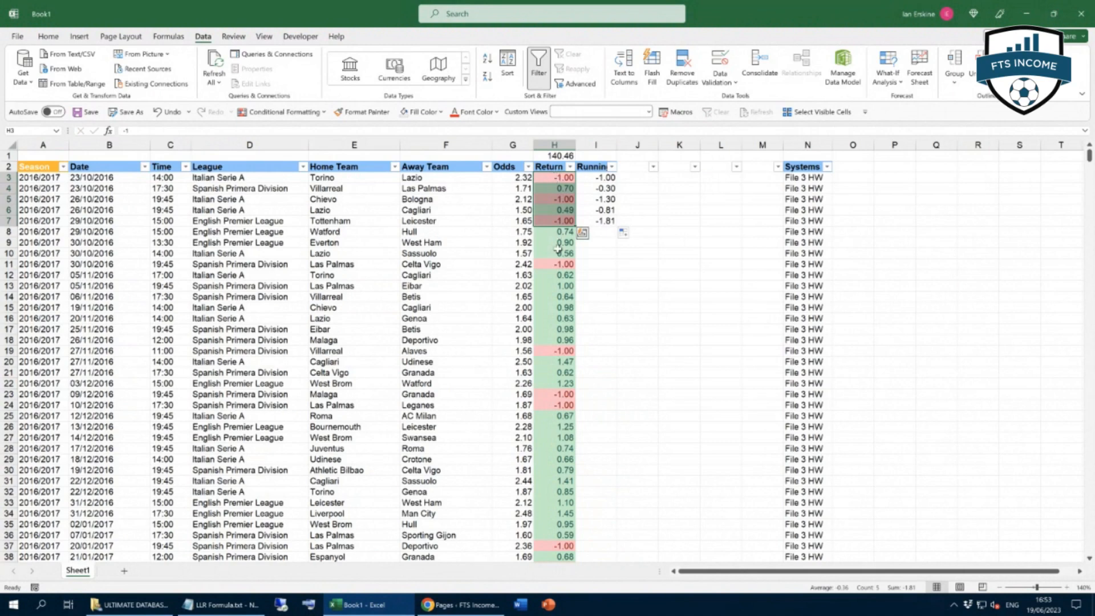
click(603, 220)
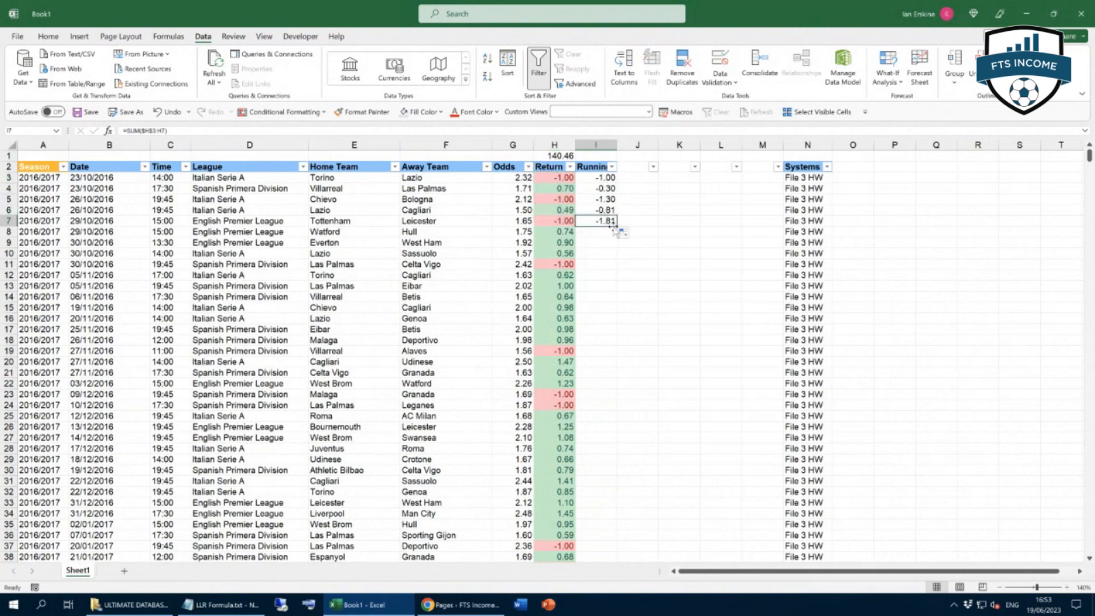
double_click(617, 227)
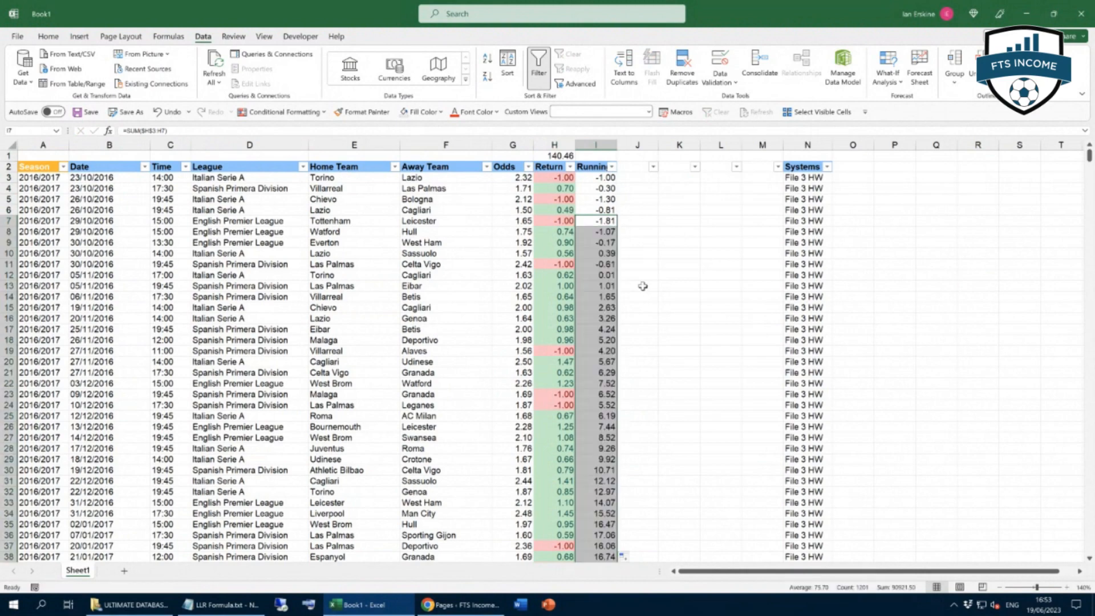
Check the final running total in the last data row against the Return total above the headings.
click(609, 341)
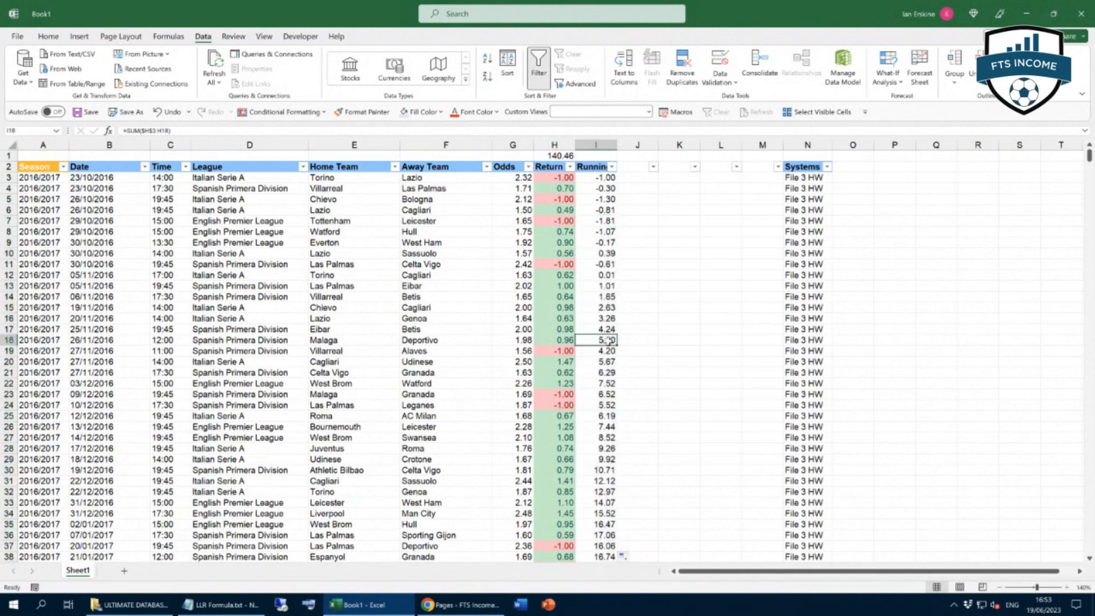
key(ctrl+shift+Down)
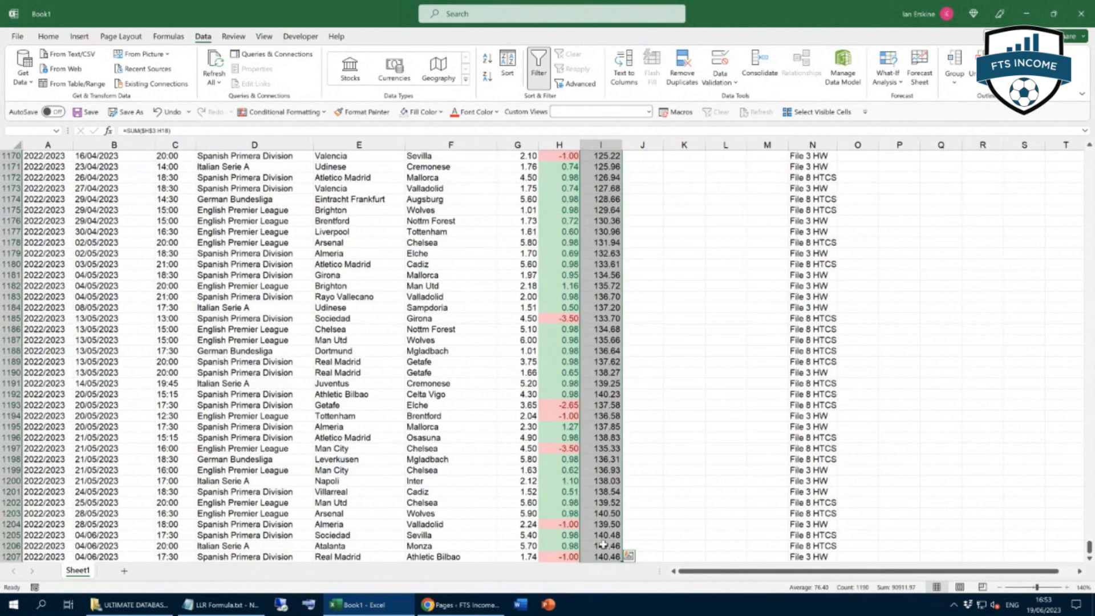
click(601, 552)
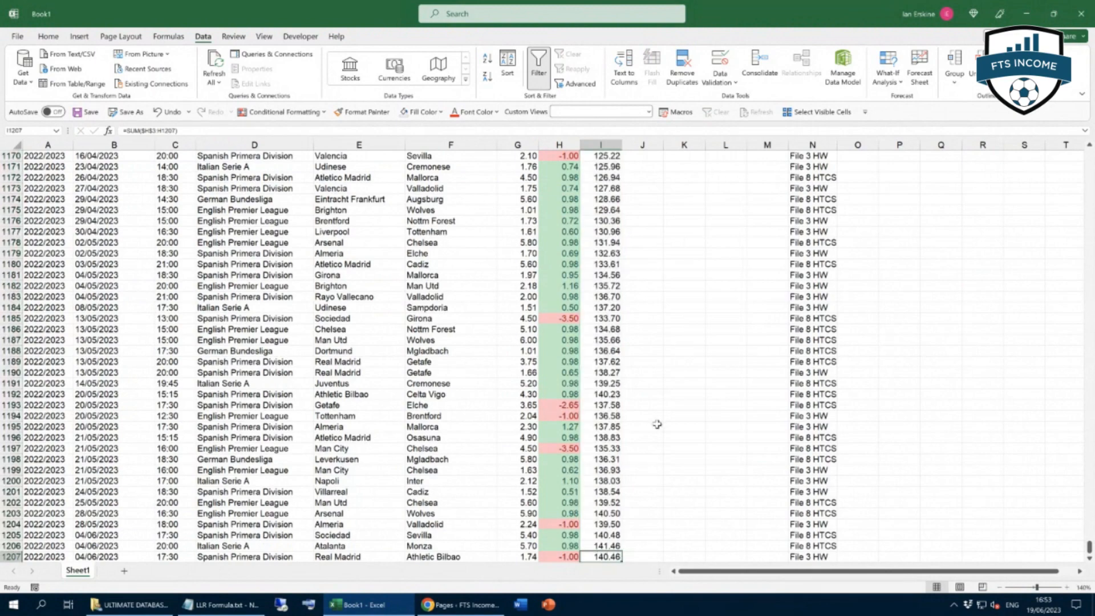
scroll(657, 424, up, 9)
scroll(658, 425, up, 20)
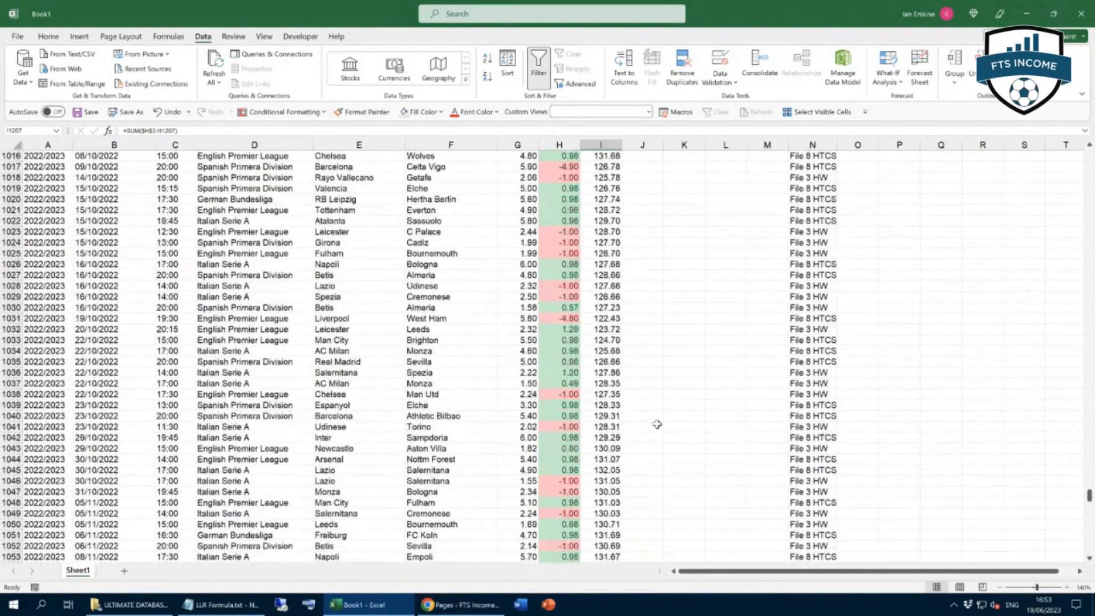
scroll(657, 425, up, 20)
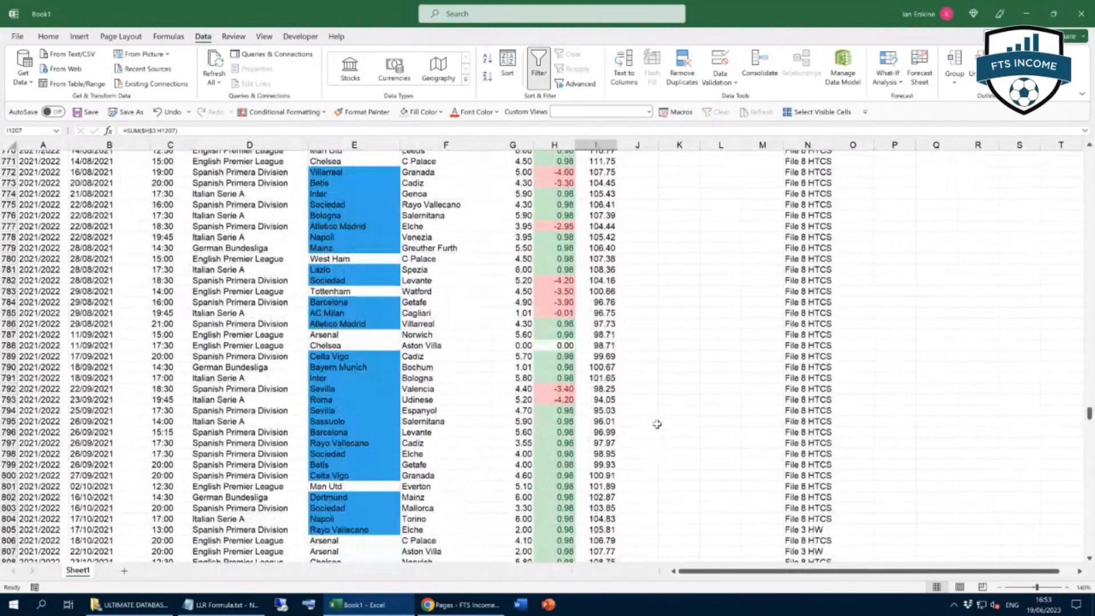
scroll(657, 424, up, 1)
scroll(657, 424, up, 20)
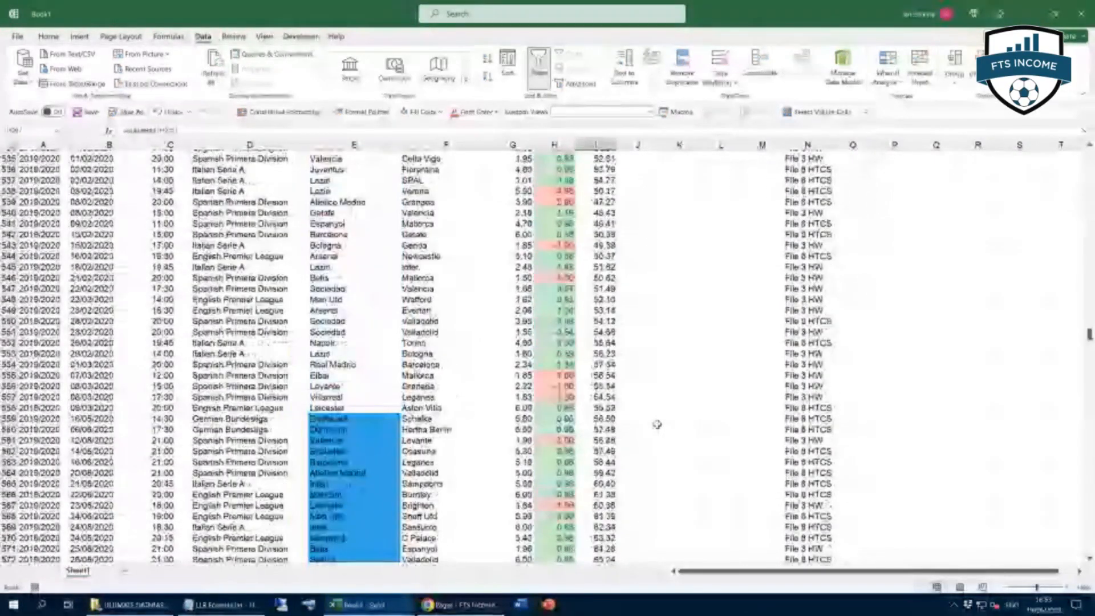
scroll(657, 424, up, 20)
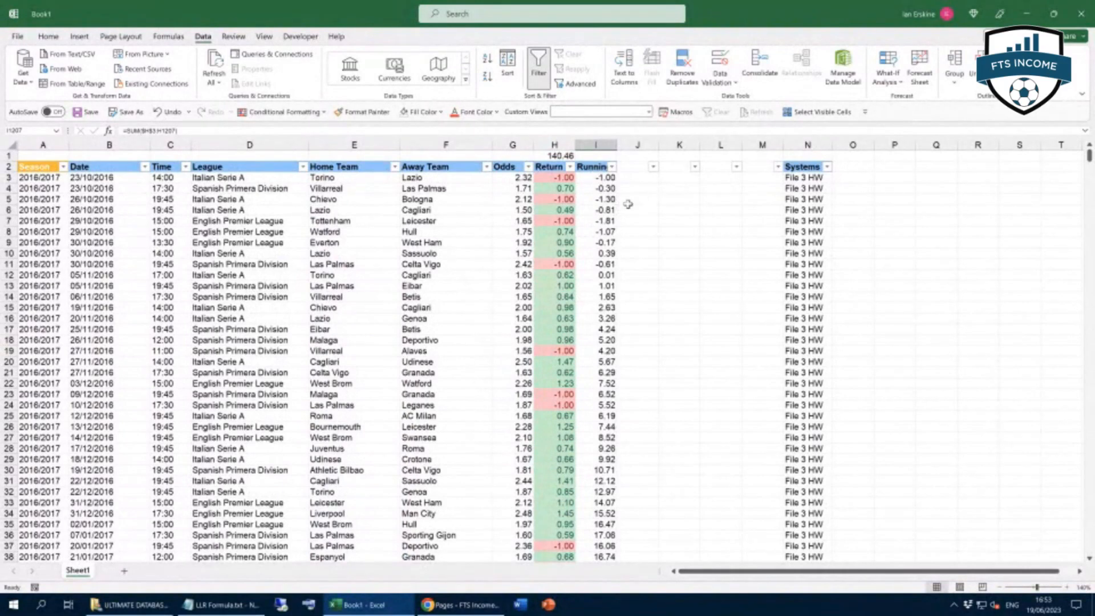
Enter the heading Highest in J2 beside the Running heading.
click(628, 166)
text(Highest)
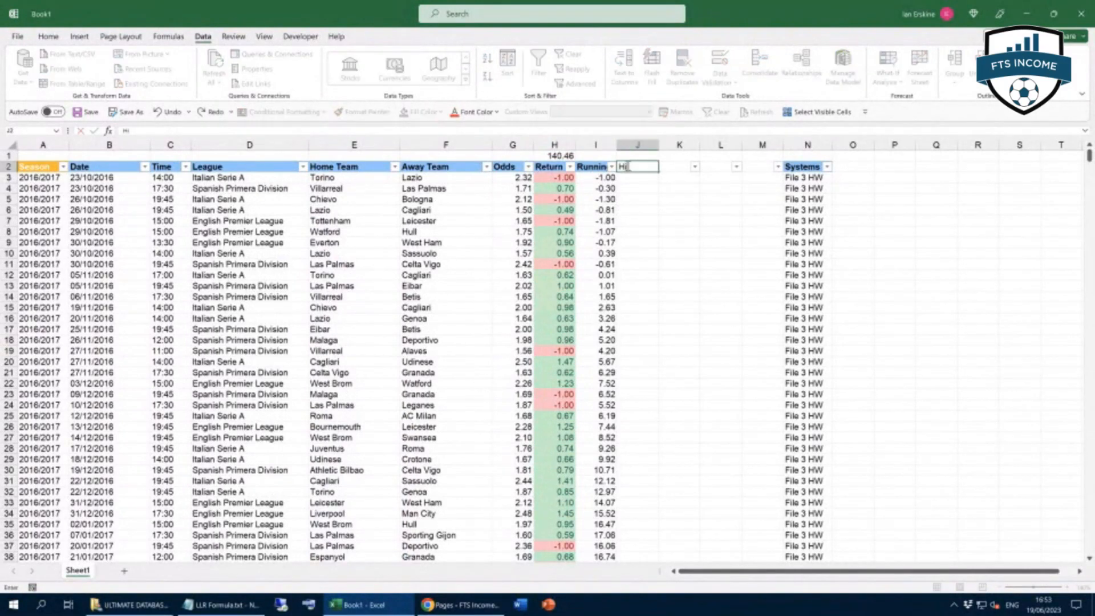
click(700, 195)
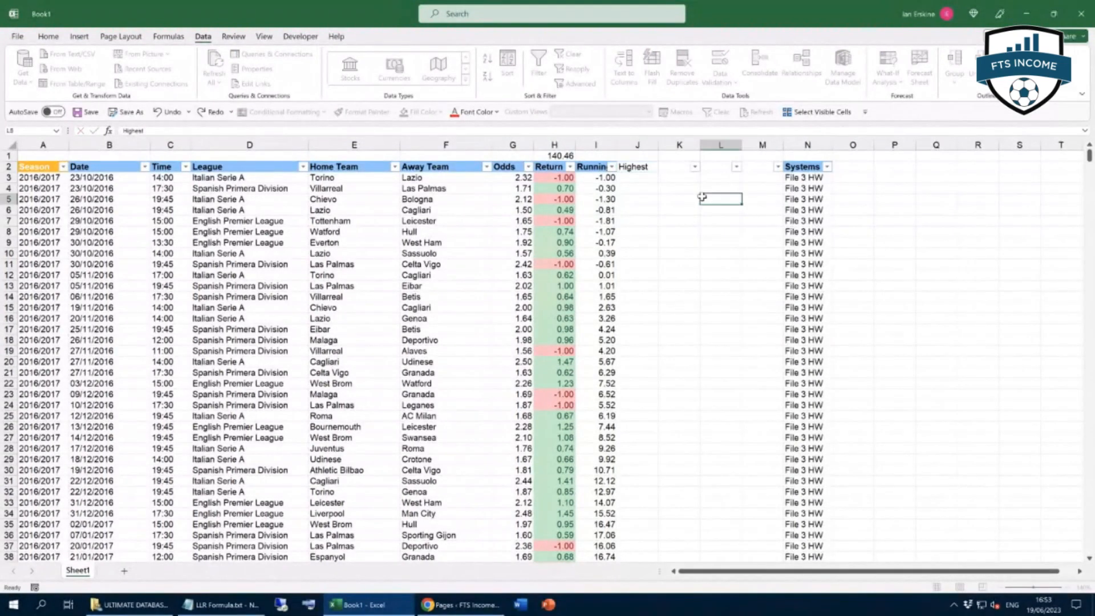
Enter the heading Deepest Hole in K2 and widen column K to fit it.
click(680, 165)
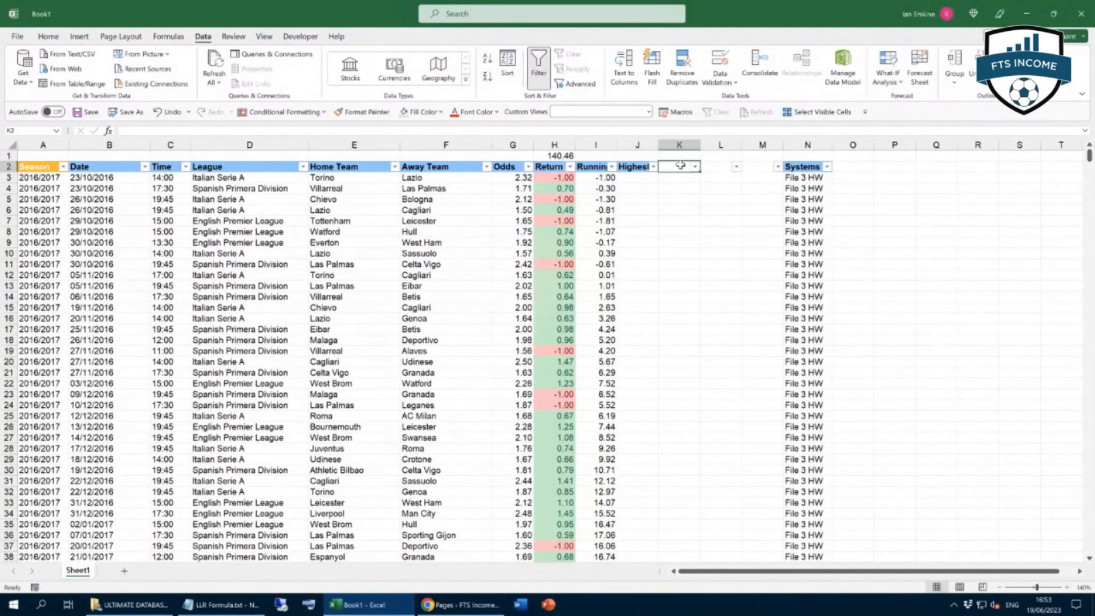
text(Deepest)
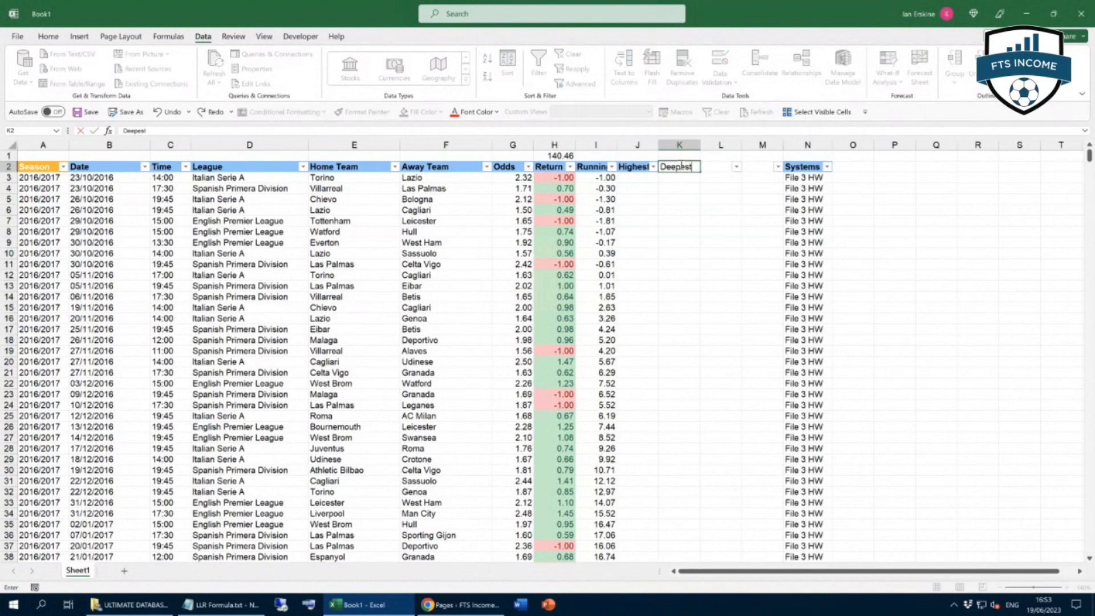
text( Hole)
click(687, 201)
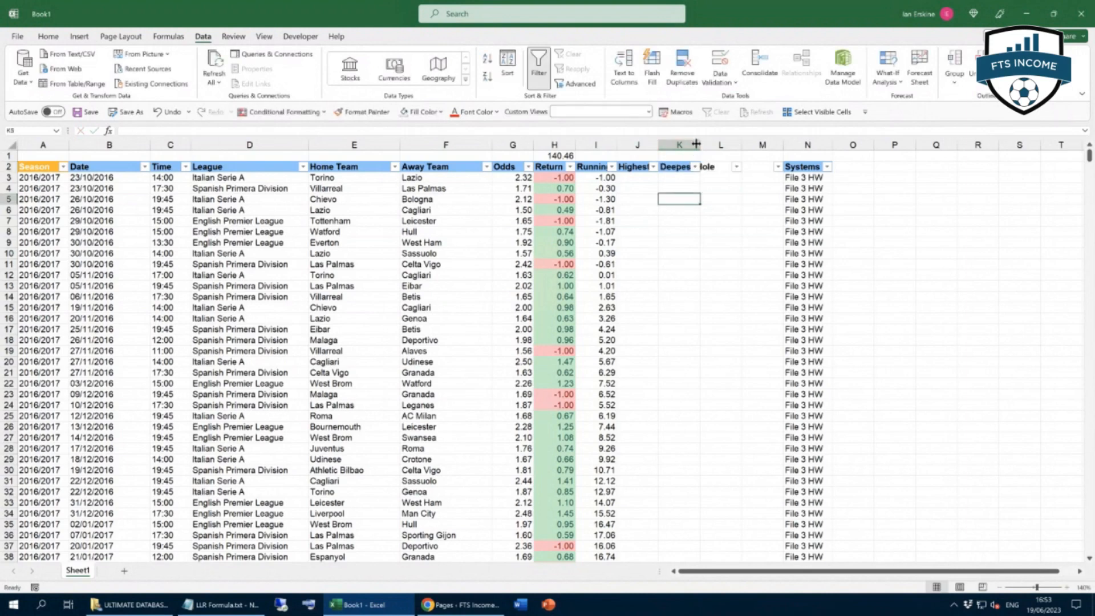
drag(697, 144, 725, 145)
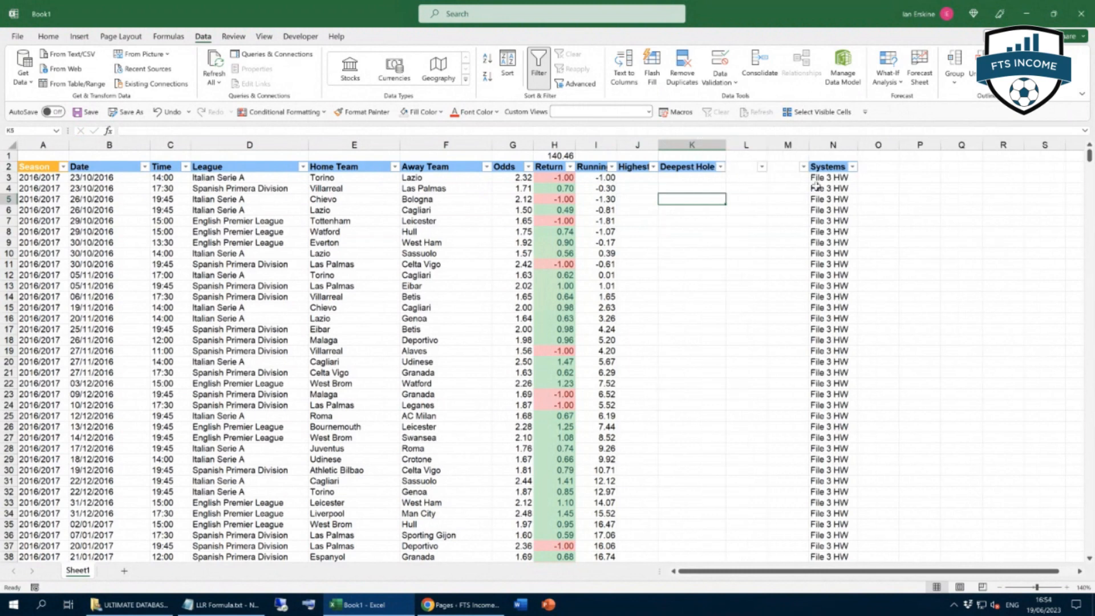
Enter the label LLR in O1, above the data and beyond the Systems column.
click(884, 157)
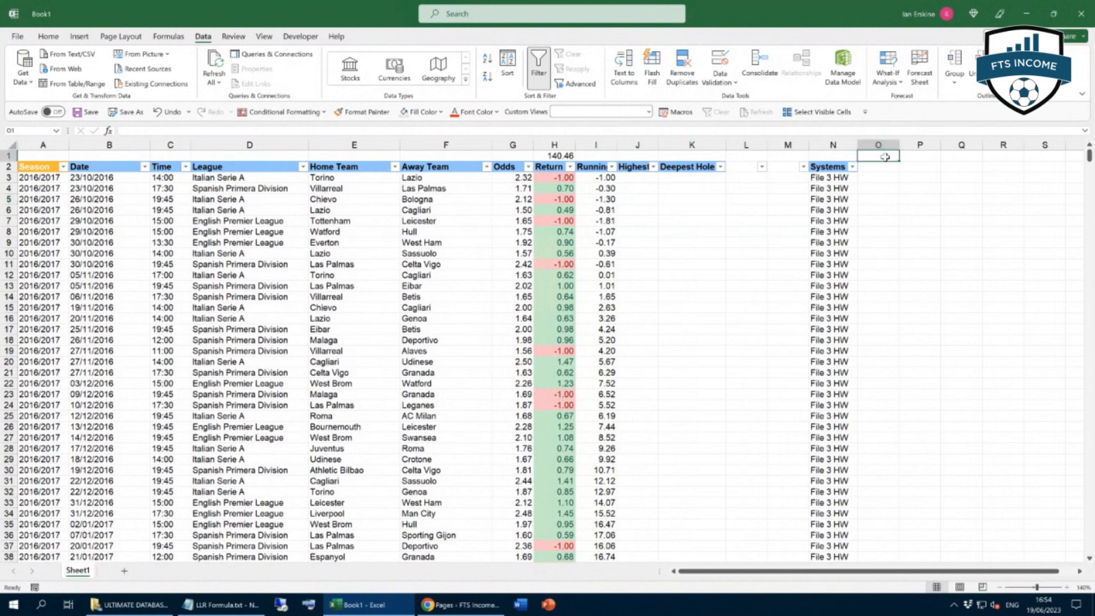
text(LLR)
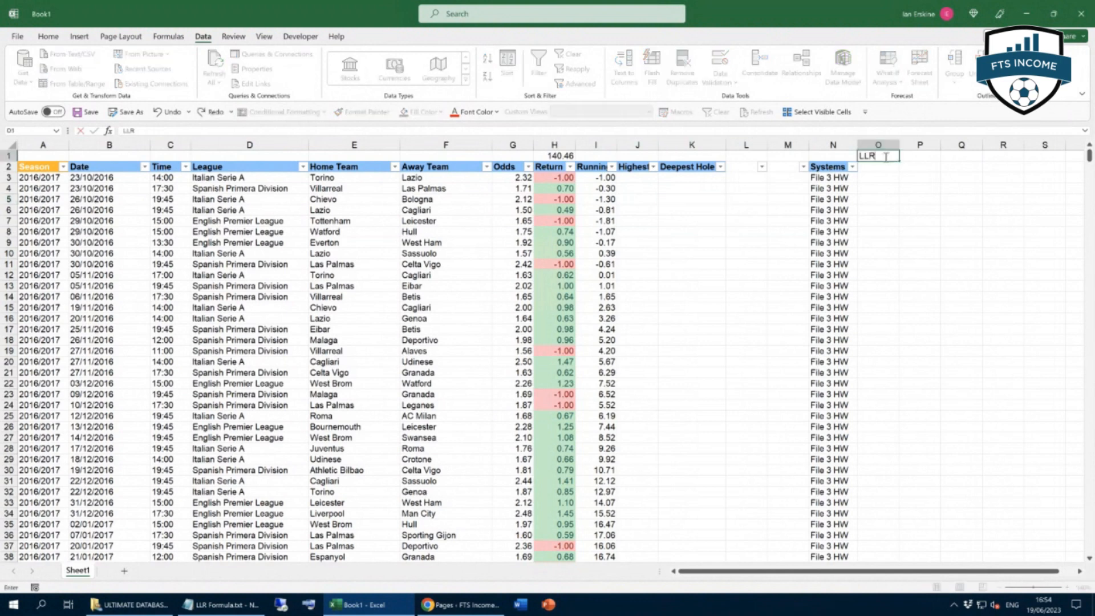
click(887, 209)
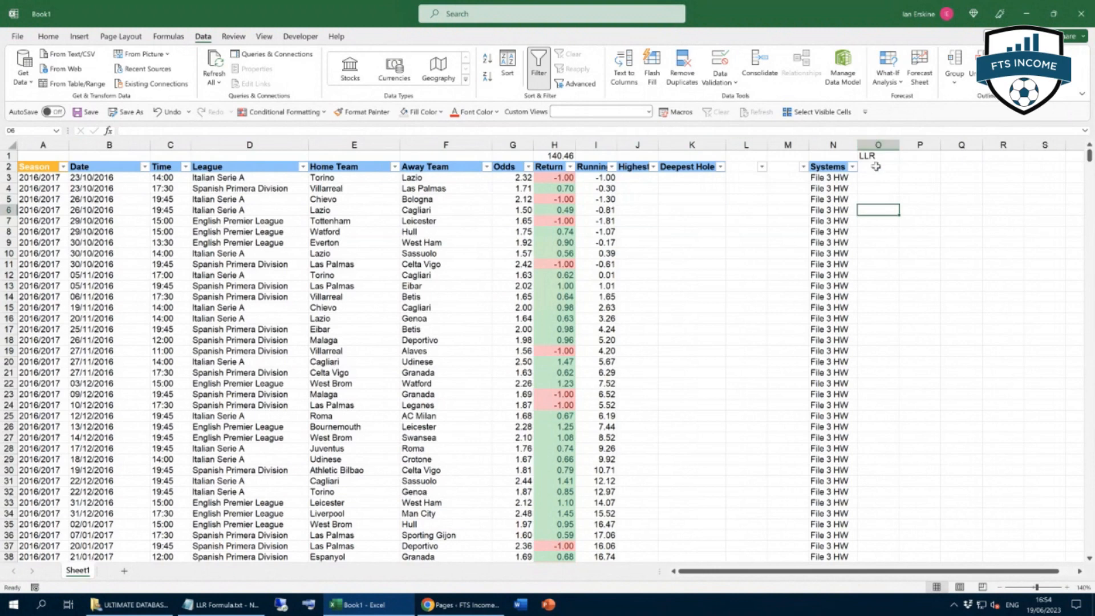
Format the LLR label in O1 with a yellow fill, bold text and centred alignment.
click(868, 158)
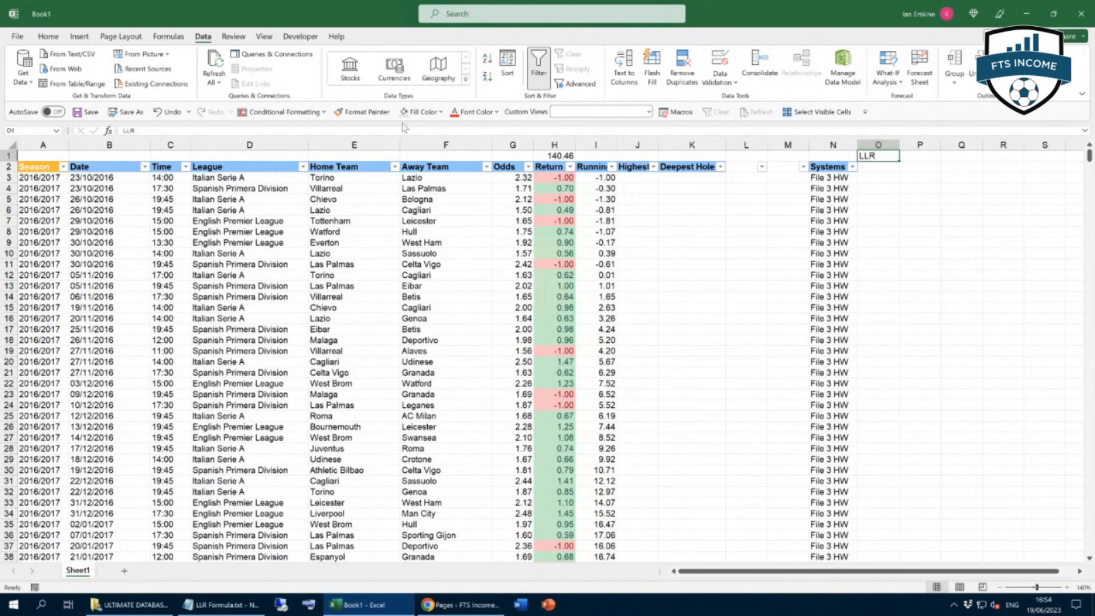
click(54, 37)
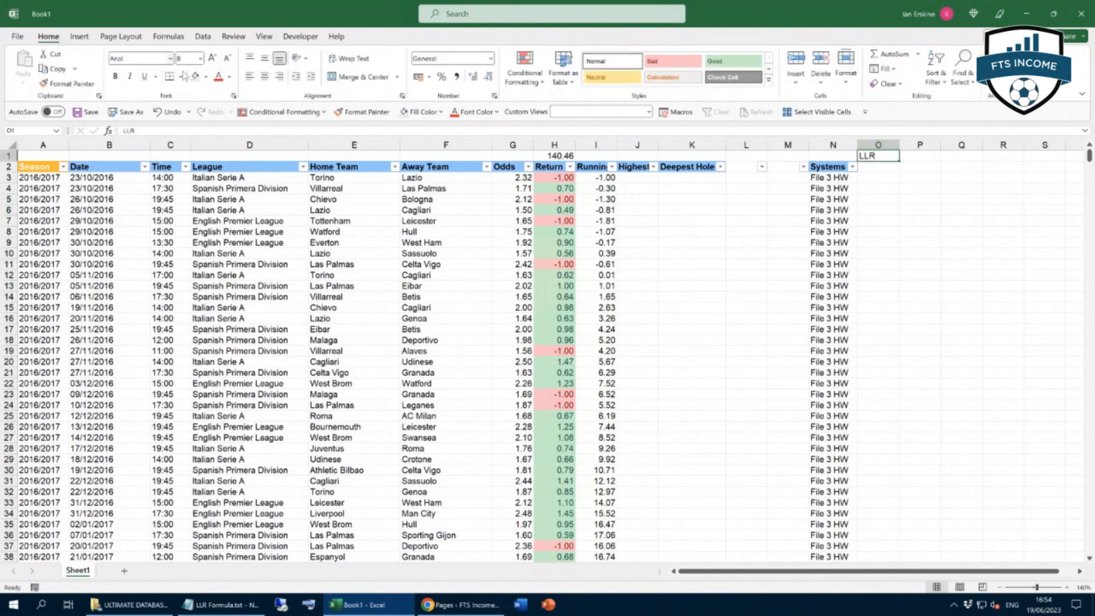
click(206, 76)
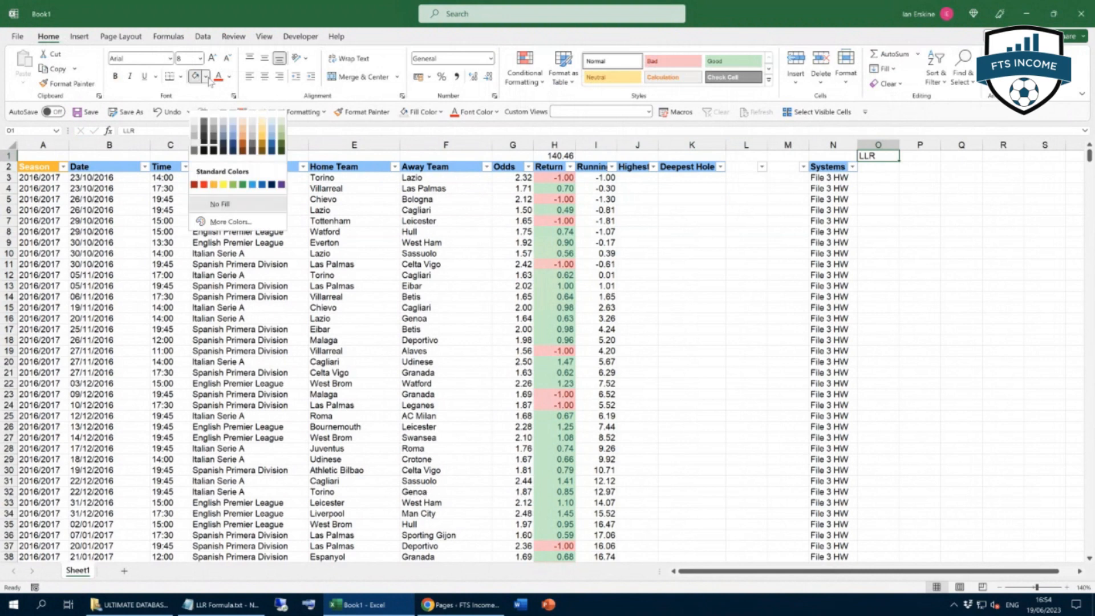
click(223, 184)
click(116, 77)
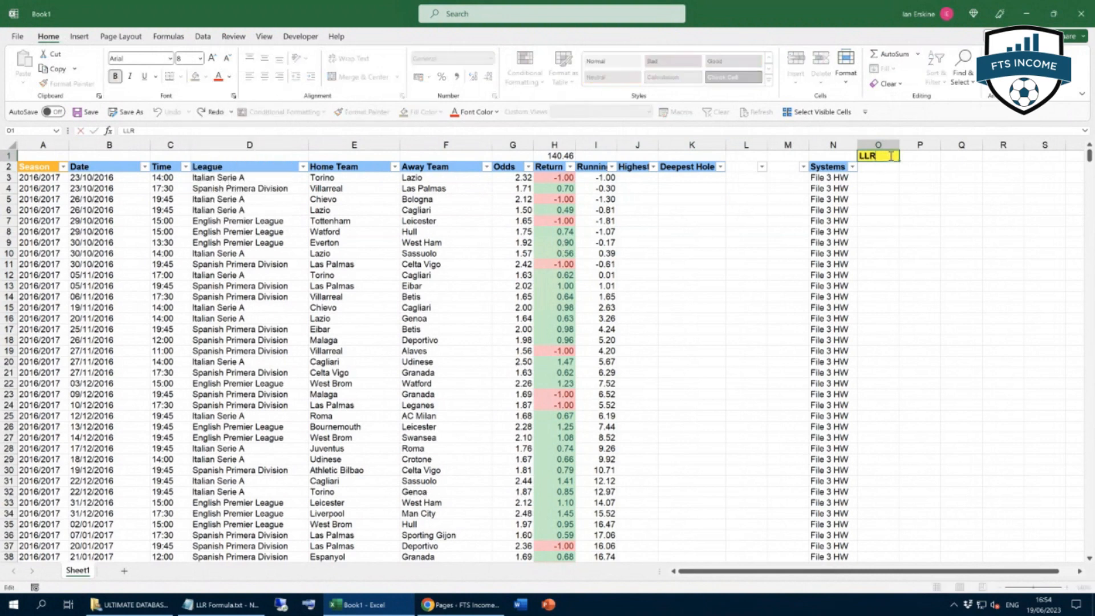
click(892, 197)
click(870, 156)
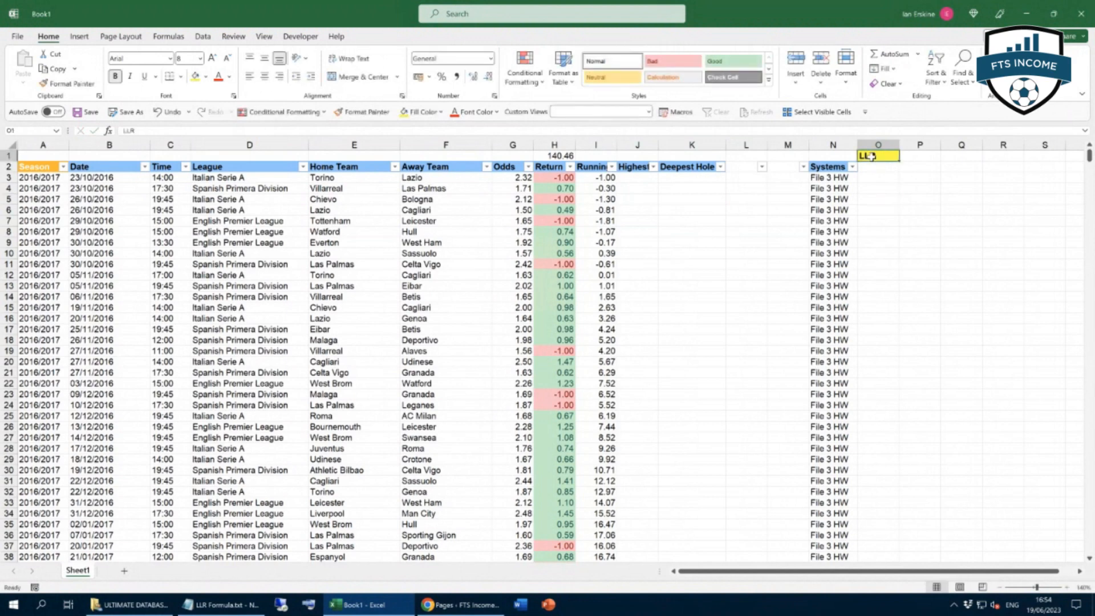
click(266, 76)
Switch to LLR Formula.txt in Notepad and copy the complete MAX(FREQUENCY(IF(…))) formula on its first line.
click(917, 156)
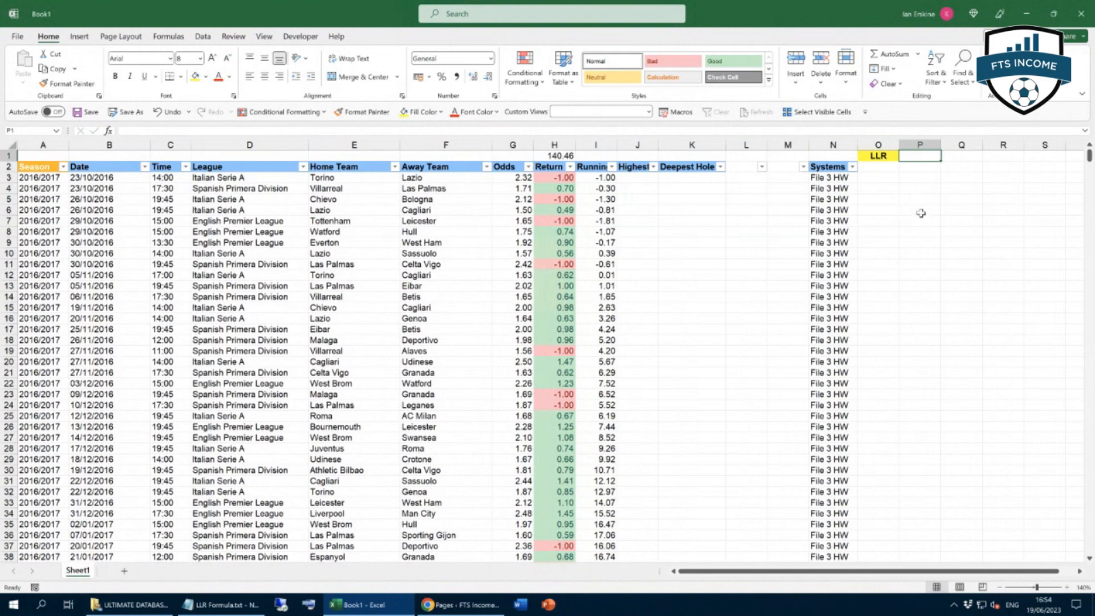
click(233, 606)
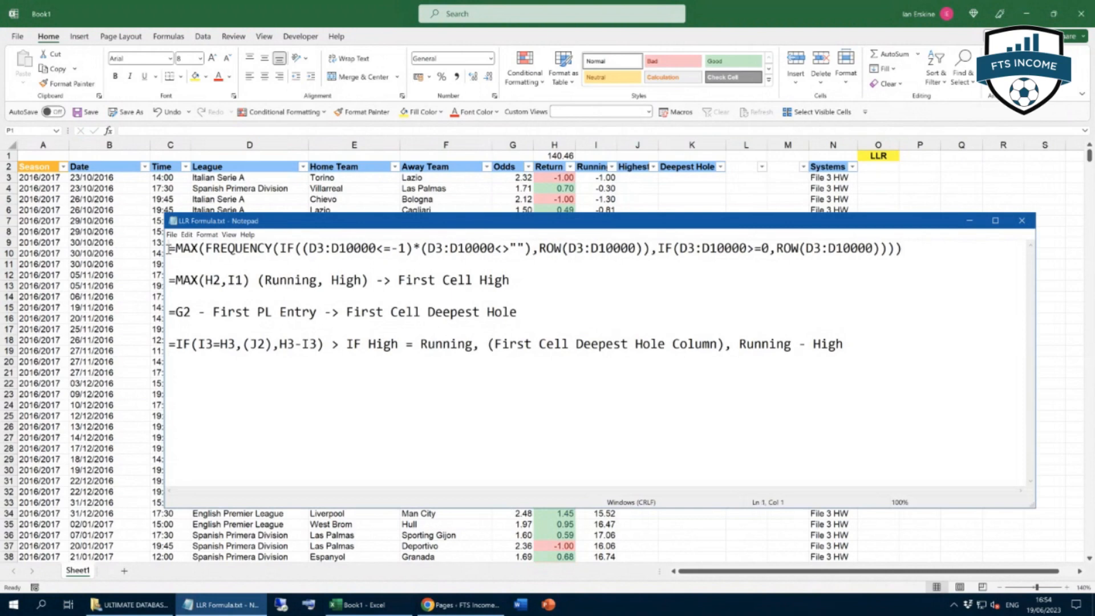
drag(170, 249, 505, 249)
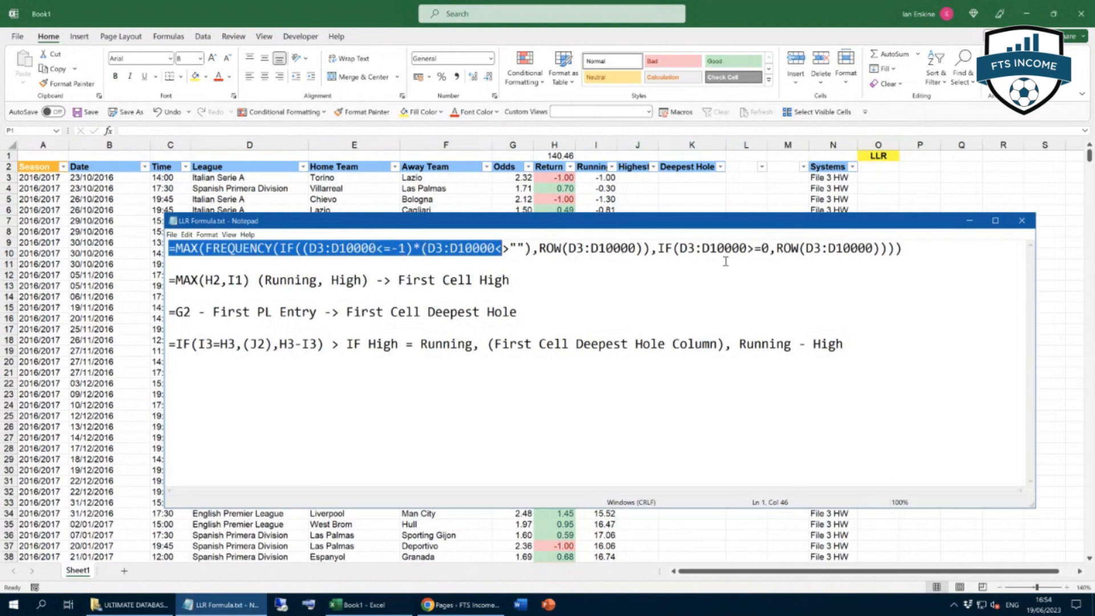
drag(908, 249, 169, 249)
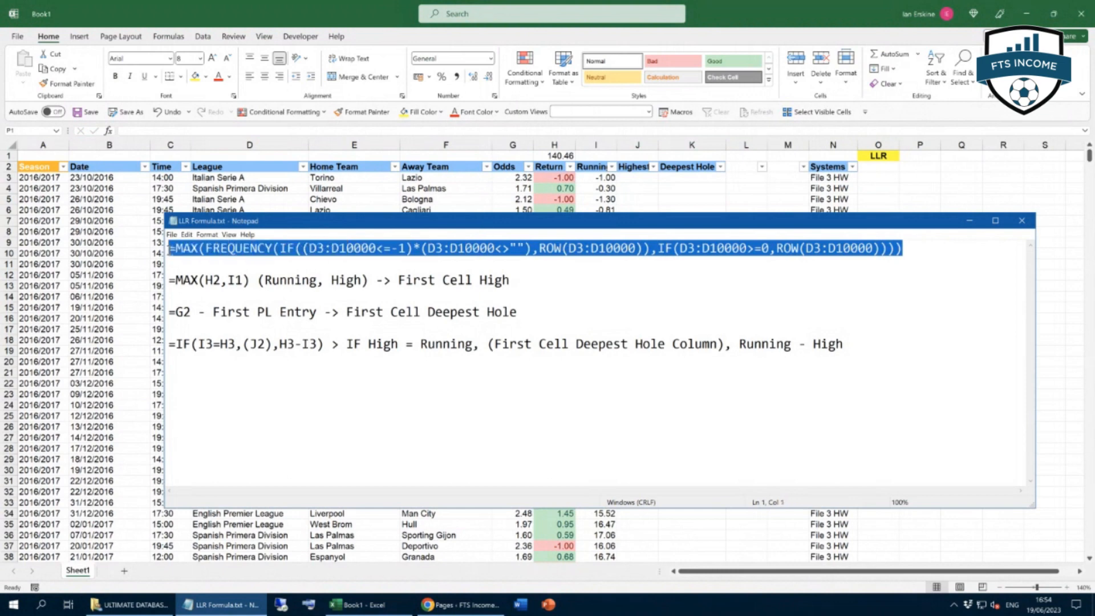
right_click(176, 251)
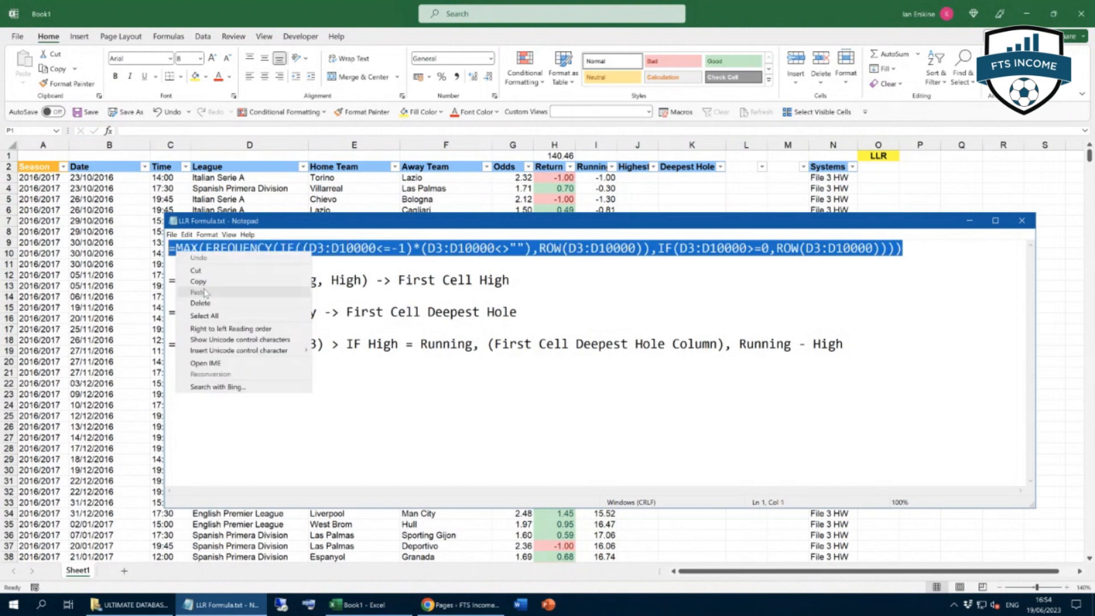
click(200, 282)
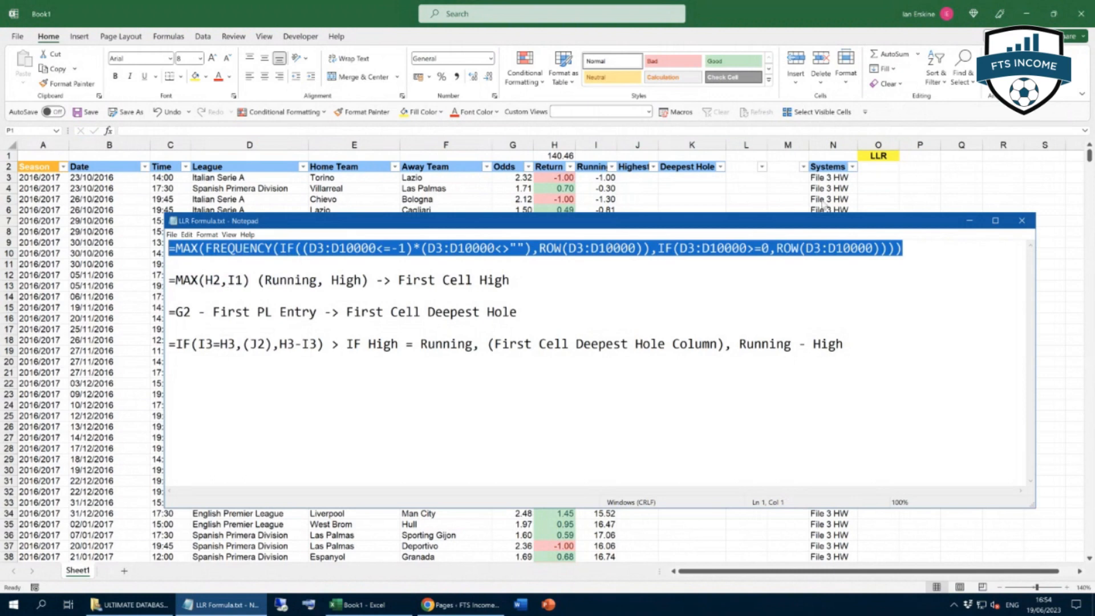
Return to the Excel workbook and paste the copied LLR formula into P1 beside the LLR label.
click(919, 151)
right_click(920, 154)
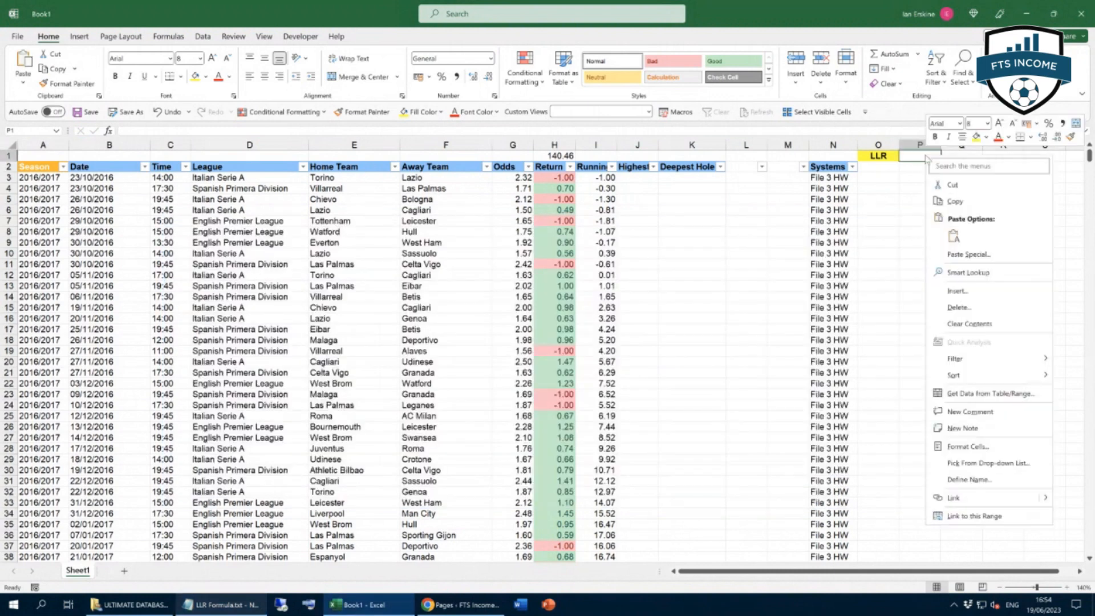
click(953, 236)
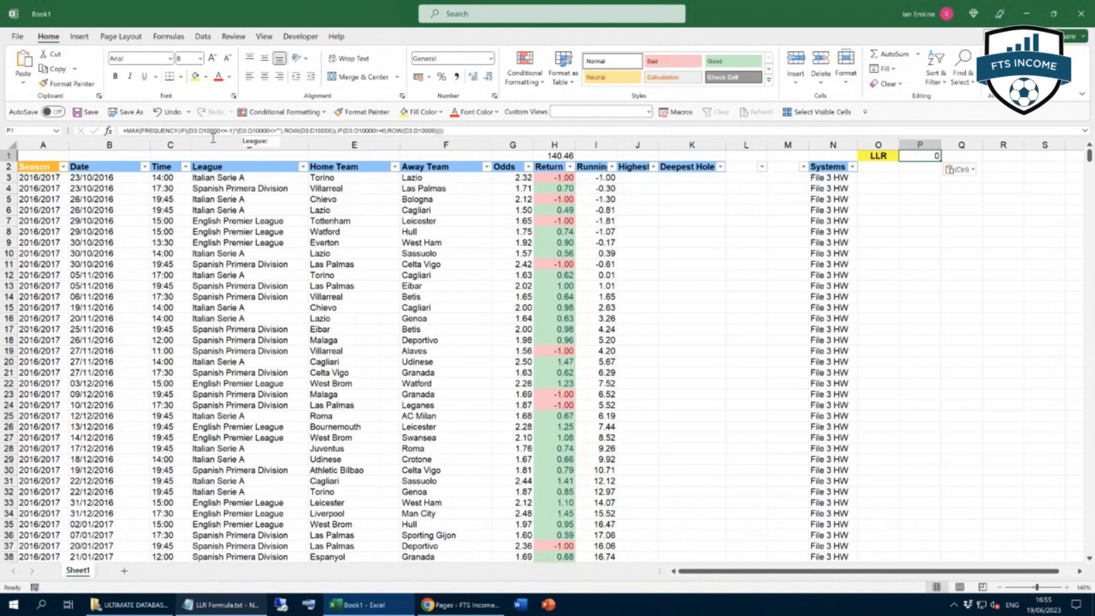
click(230, 607)
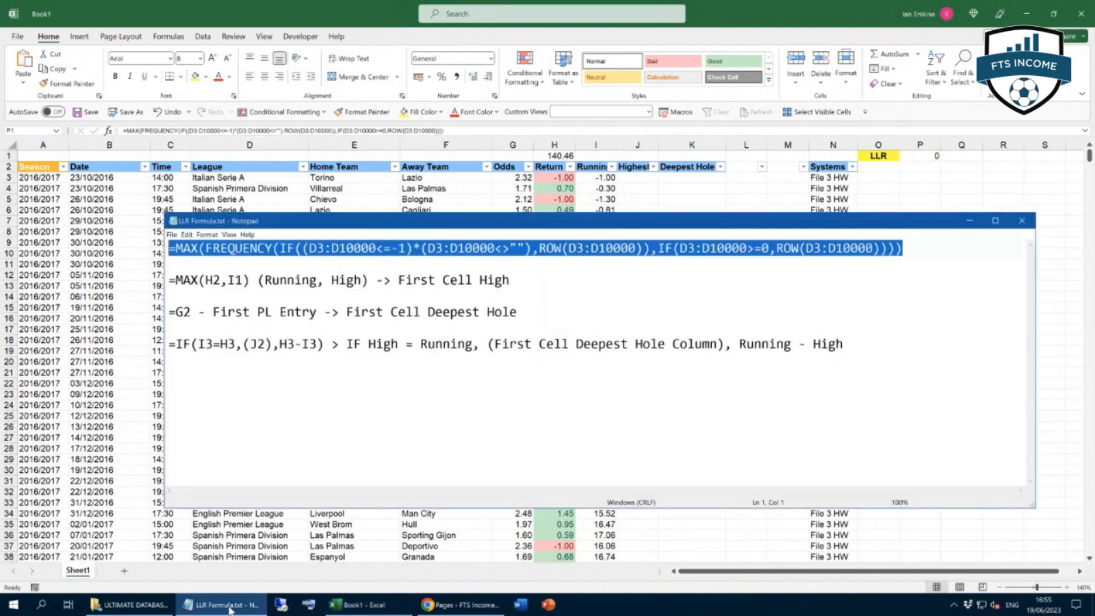
click(231, 608)
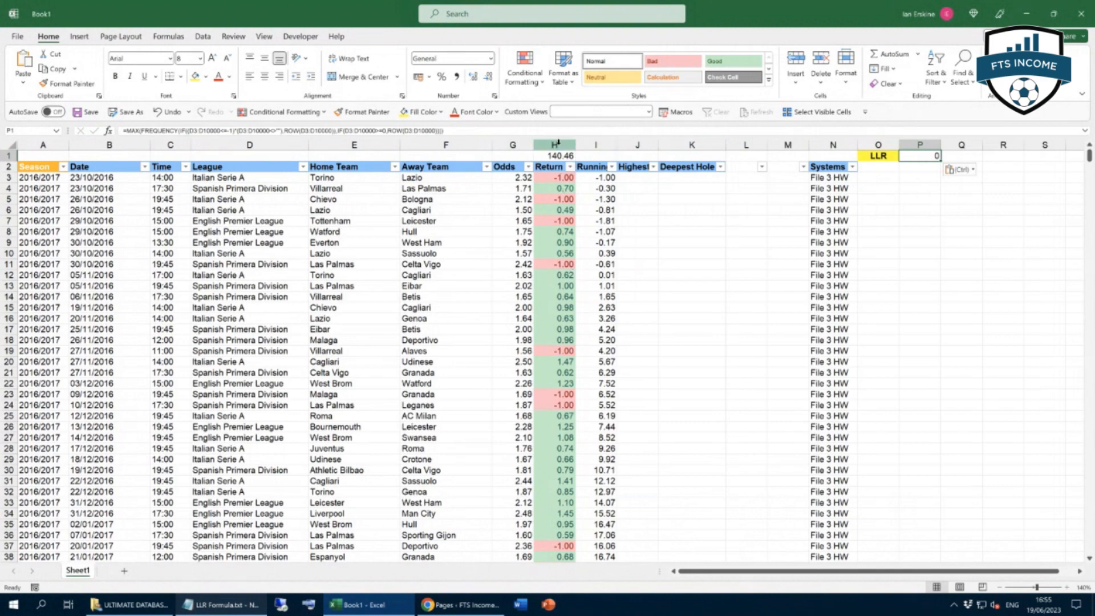
Point the <=-1 test in the P1 formula at the Return column by changing its range to H3:H10000.
click(195, 130)
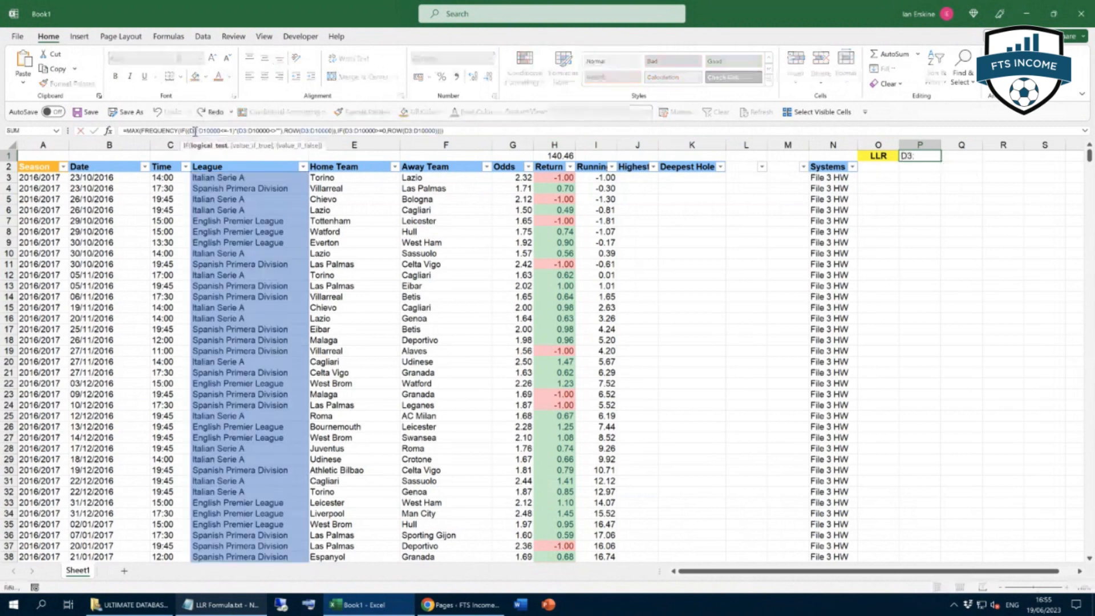
key(BackSpace)
text(H)
click(204, 130)
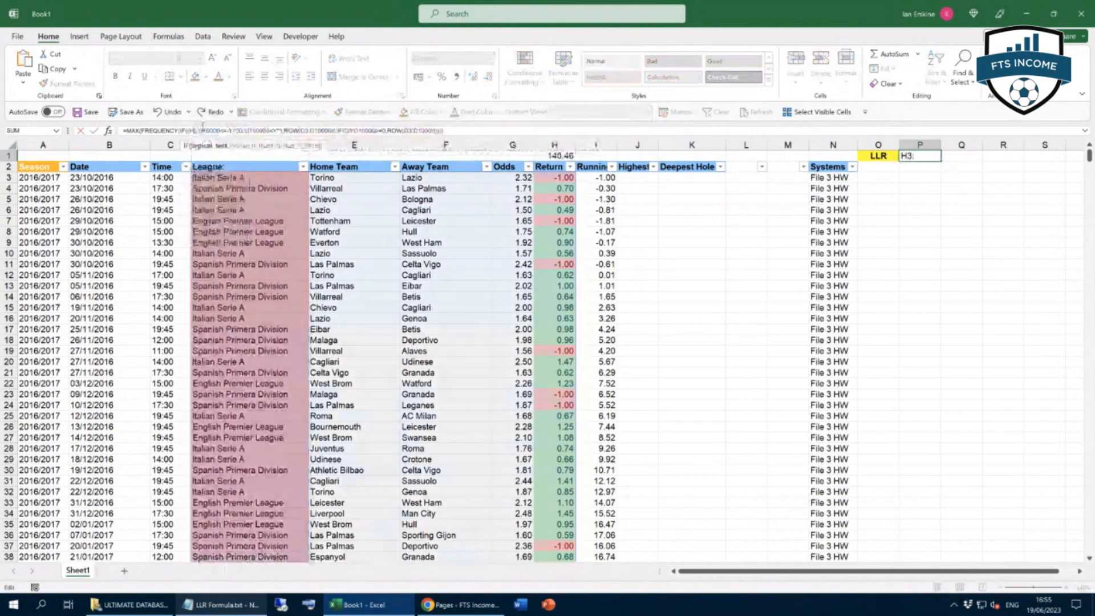
key(BackSpace)
text(H10000<)
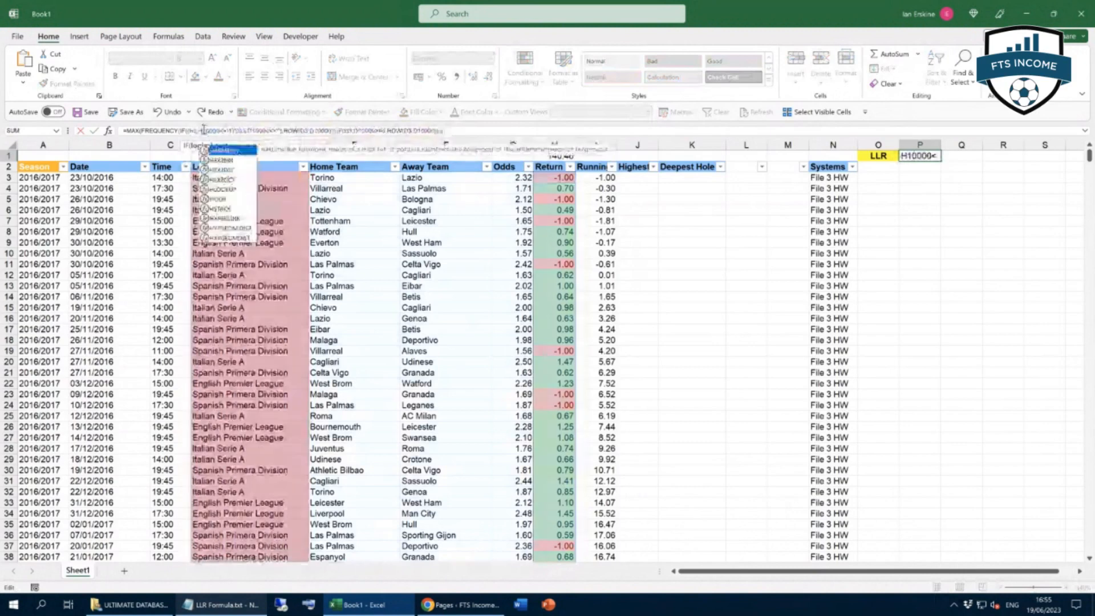
Change the range of the non-blank test (<>"") in the P1 formula to H3:H10000.
click(243, 130)
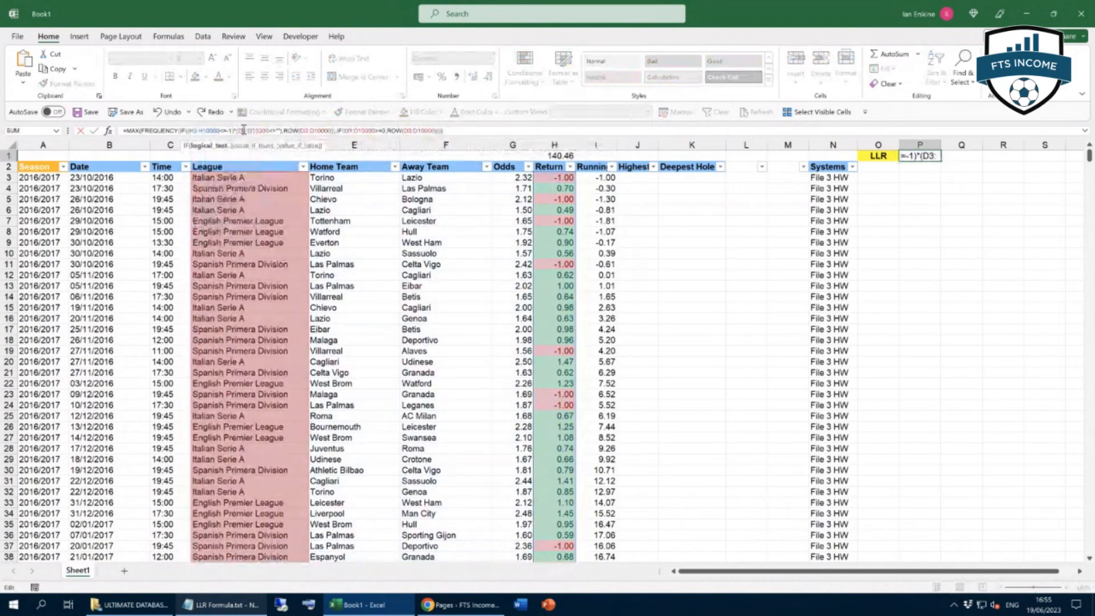
key(BackSpace)
text(H)
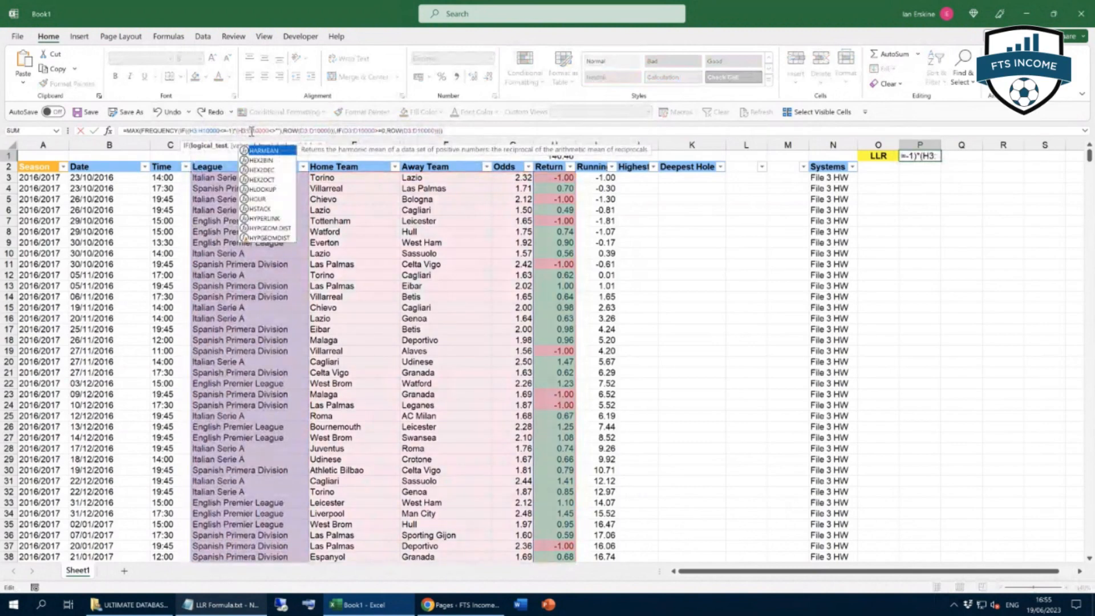
click(251, 131)
key(BackSpace)
text(H)
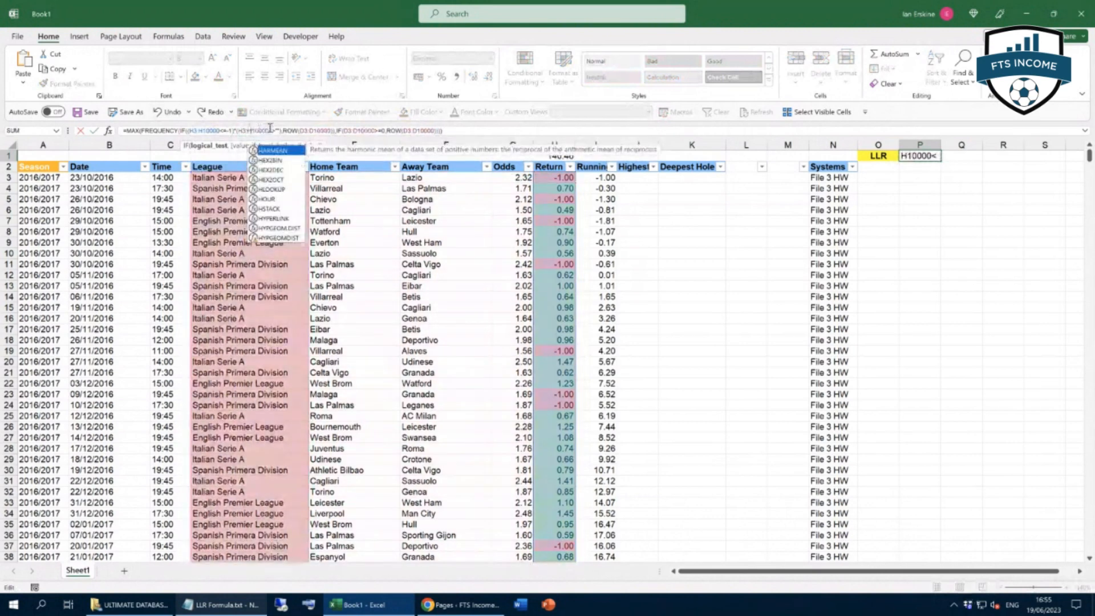
Change the range inside the first ROW function of the P1 formula to H3:H10000.
click(305, 131)
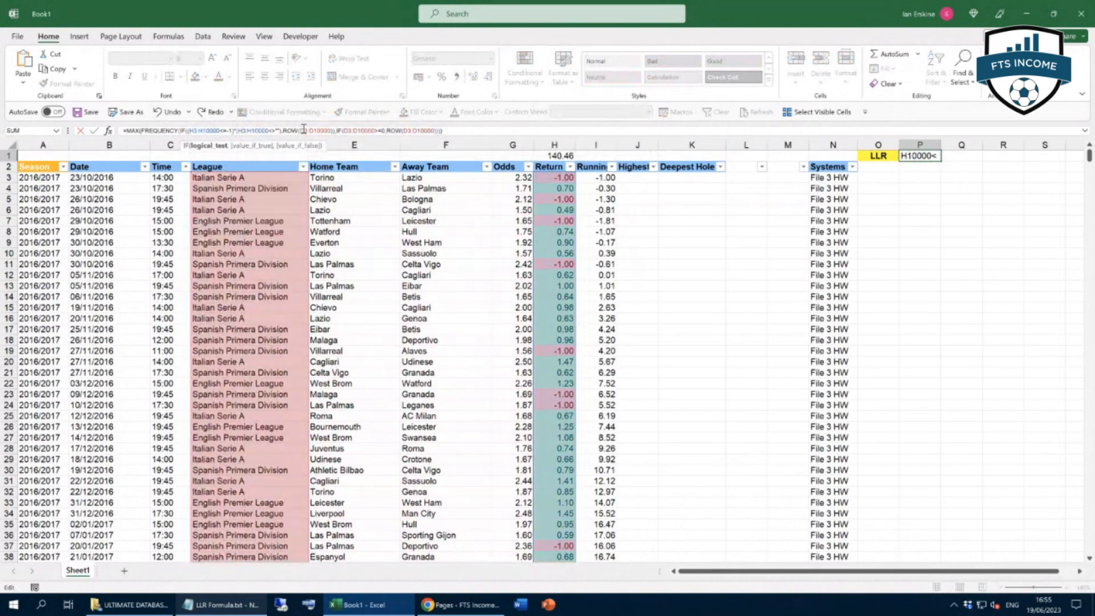
key(BackSpace)
text(H)
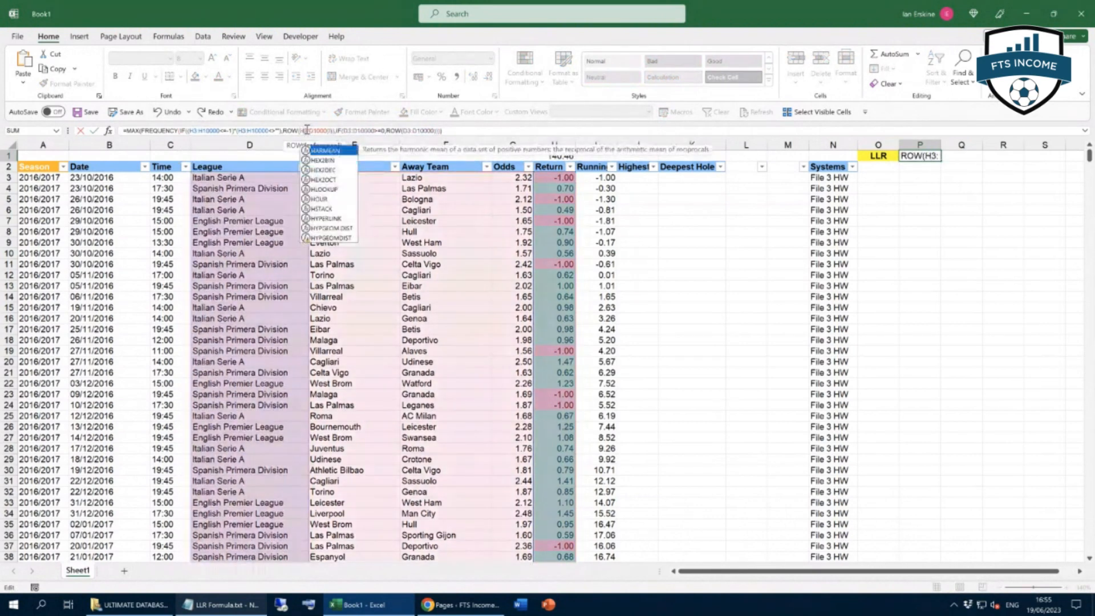
click(313, 131)
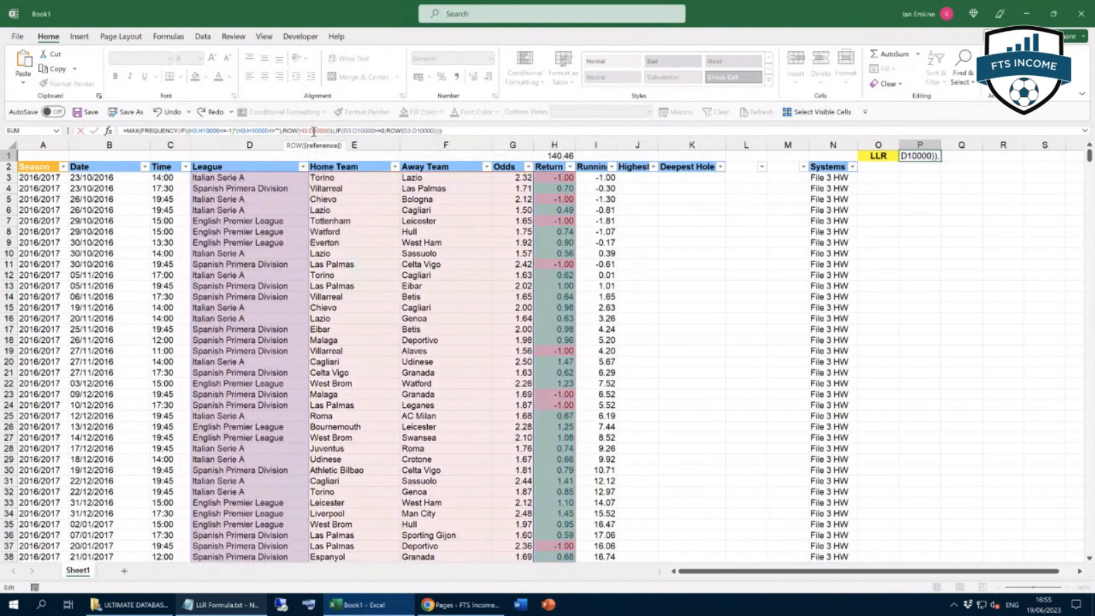
key(BackSpace)
text(H)
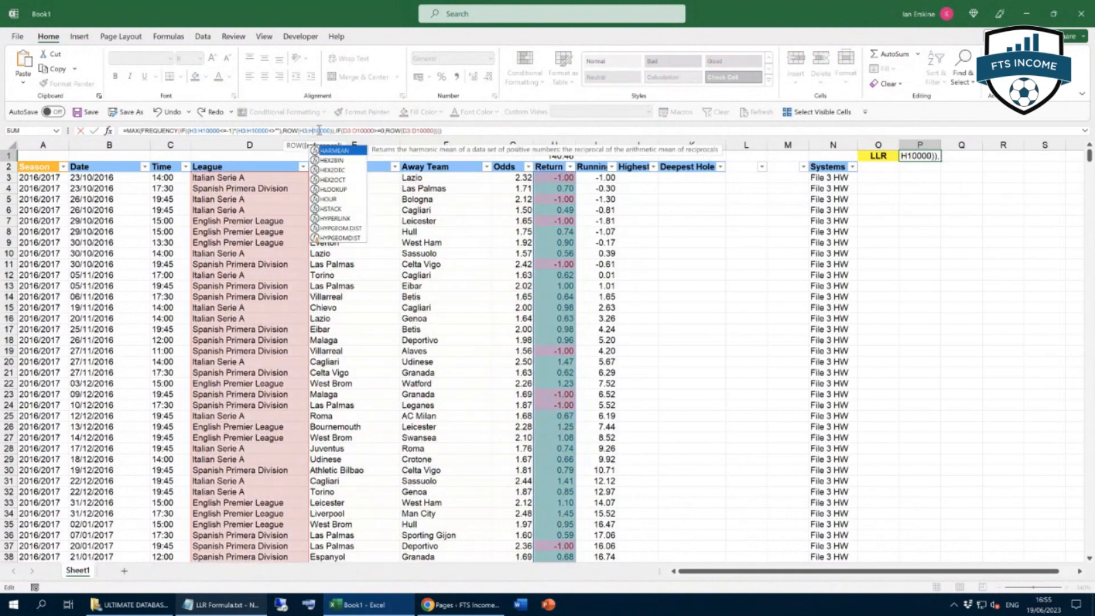
Change the range of the >=0 test in the second IF of the P1 formula to H3:H10000.
click(348, 131)
key(BackSpace)
text(H)
click(354, 131)
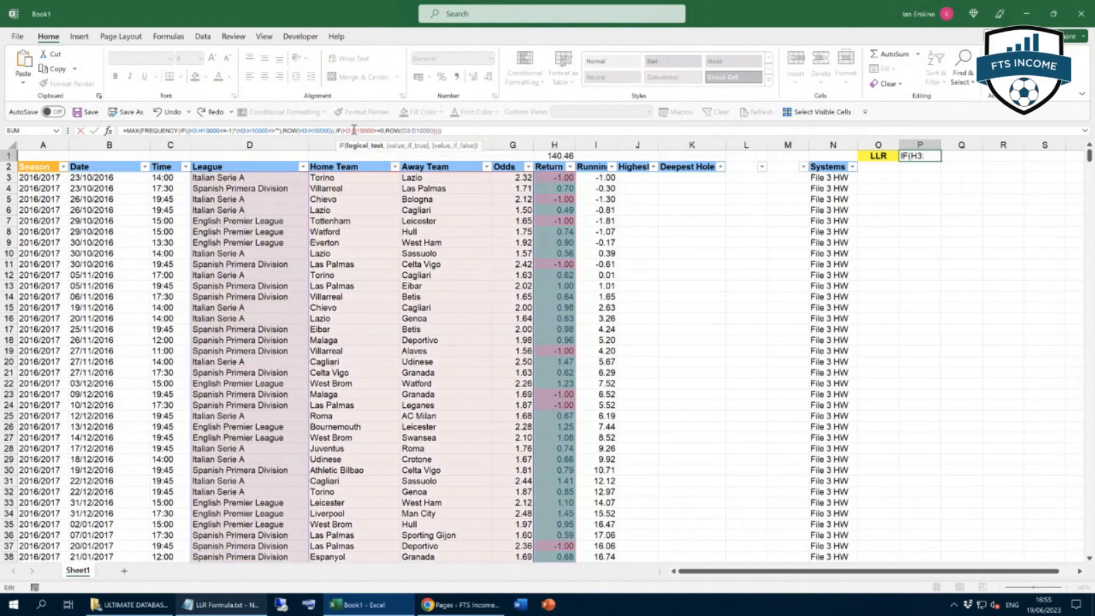
key(BackSpace)
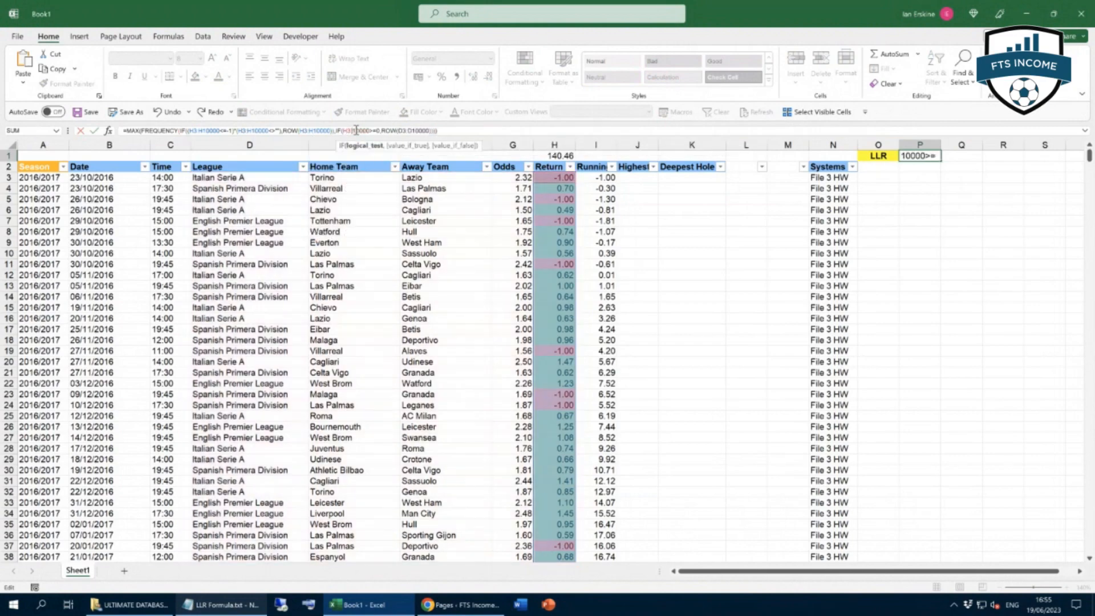
text(H)
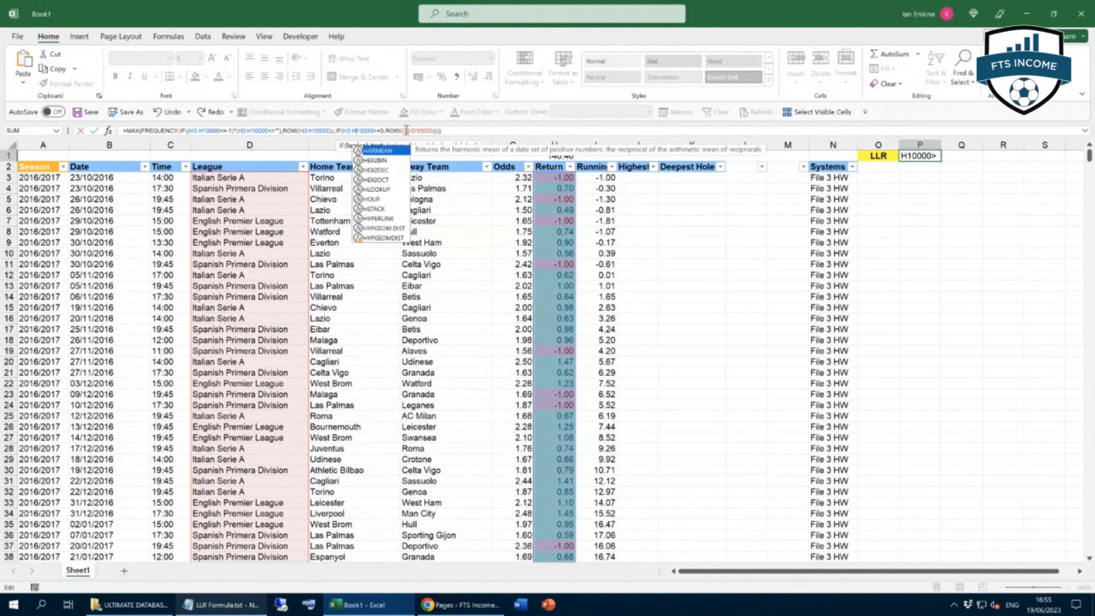
Change the range inside the last ROW function to H3:H10000 and commit the edited P1 formula.
click(408, 130)
key(BackSpace)
text(H)
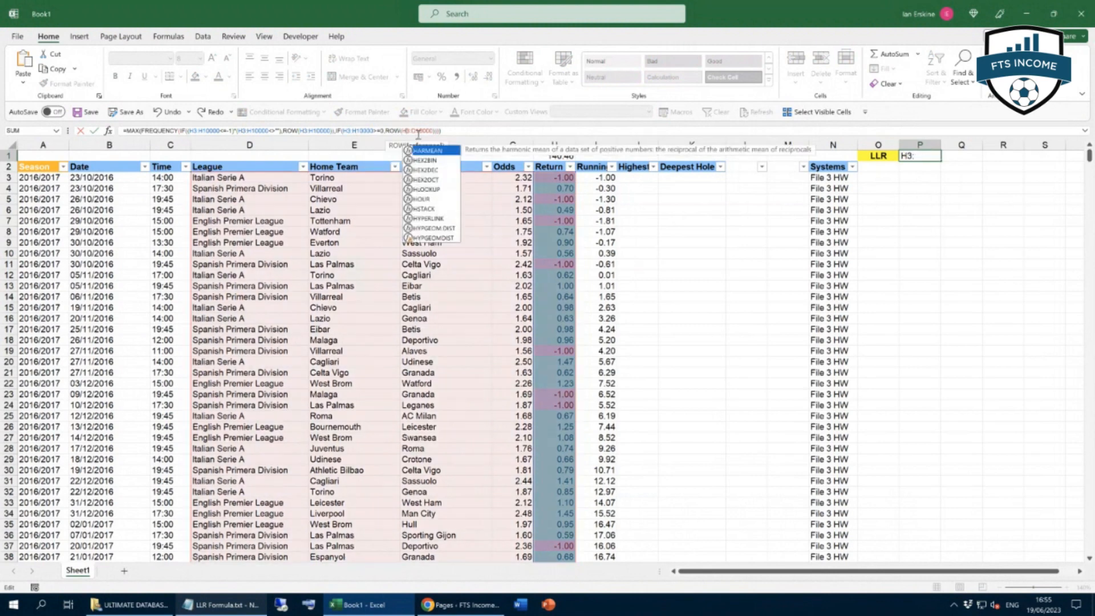
click(420, 130)
key(BackSpace)
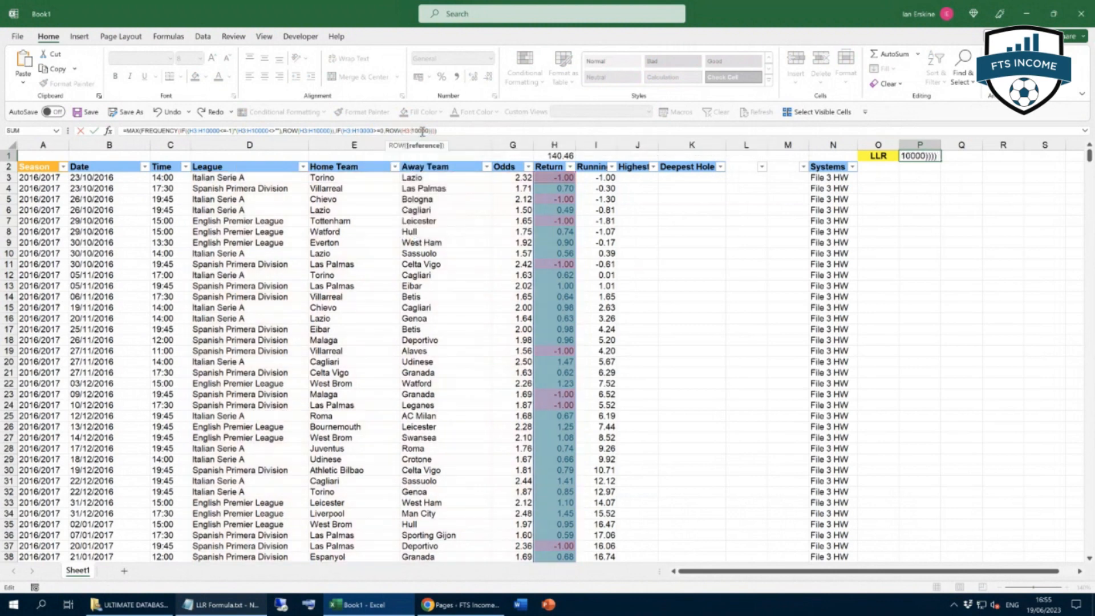
text(H)
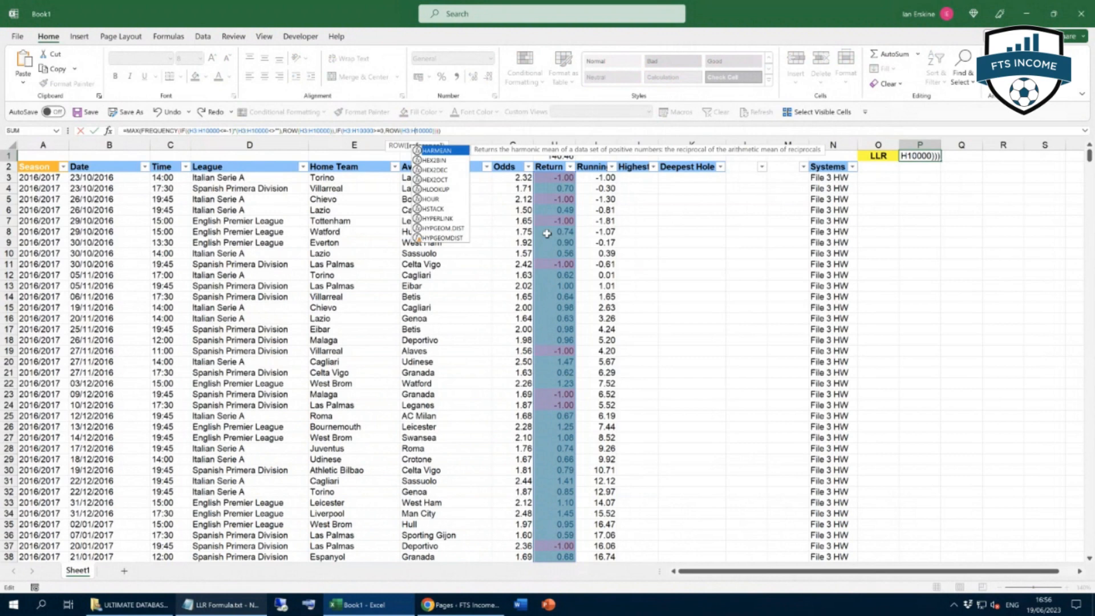
key(Return)
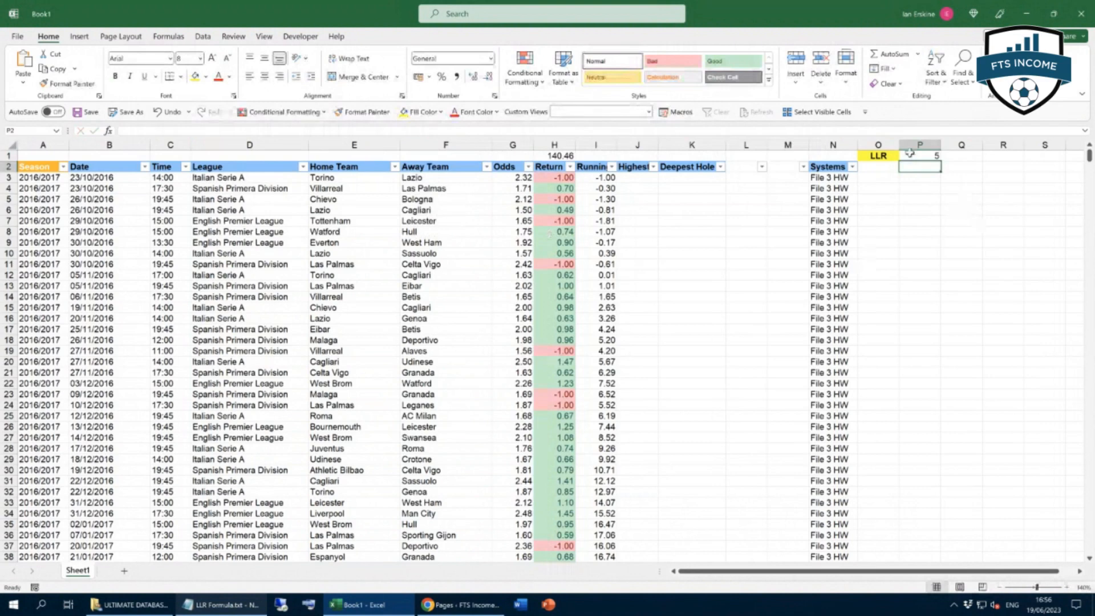
Select the LLR result in P1 and examine the Return column for its runs of consecutive losses.
click(912, 155)
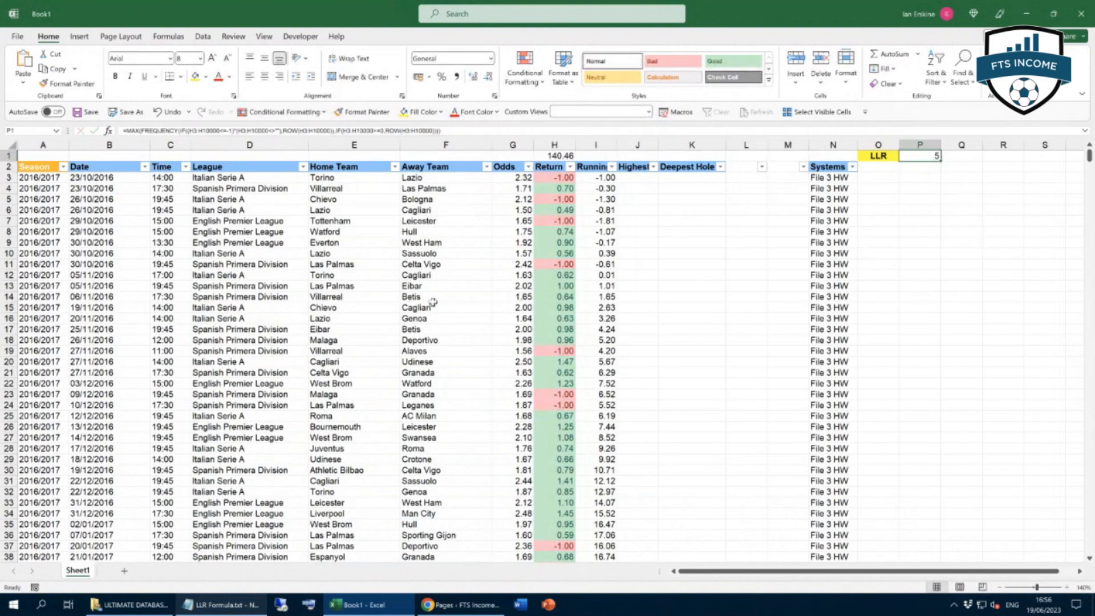
scroll(616, 329, down, 1)
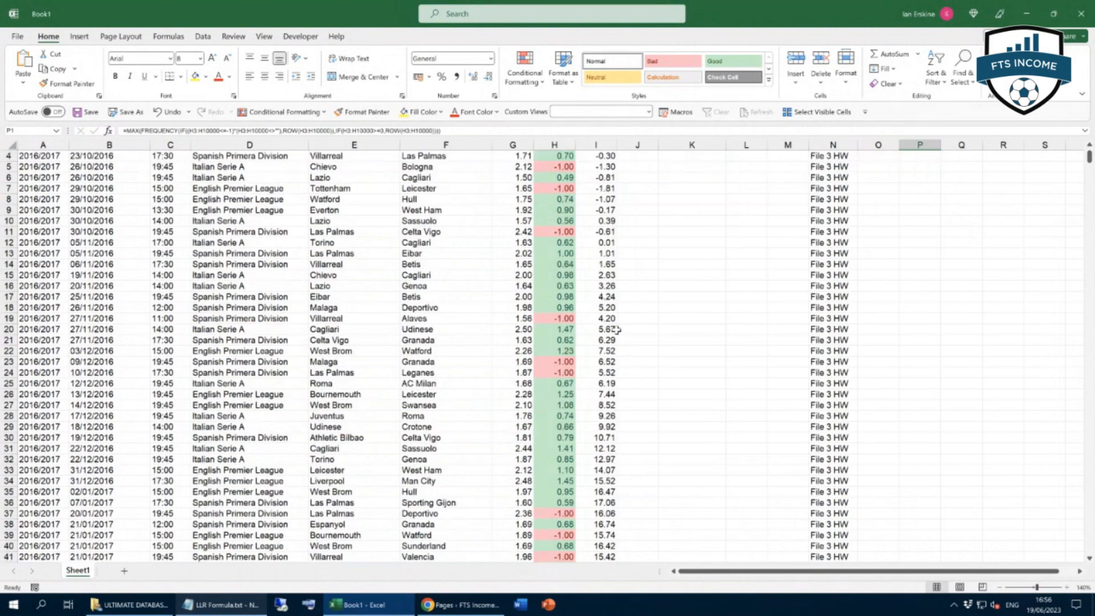
scroll(616, 329, down, 20)
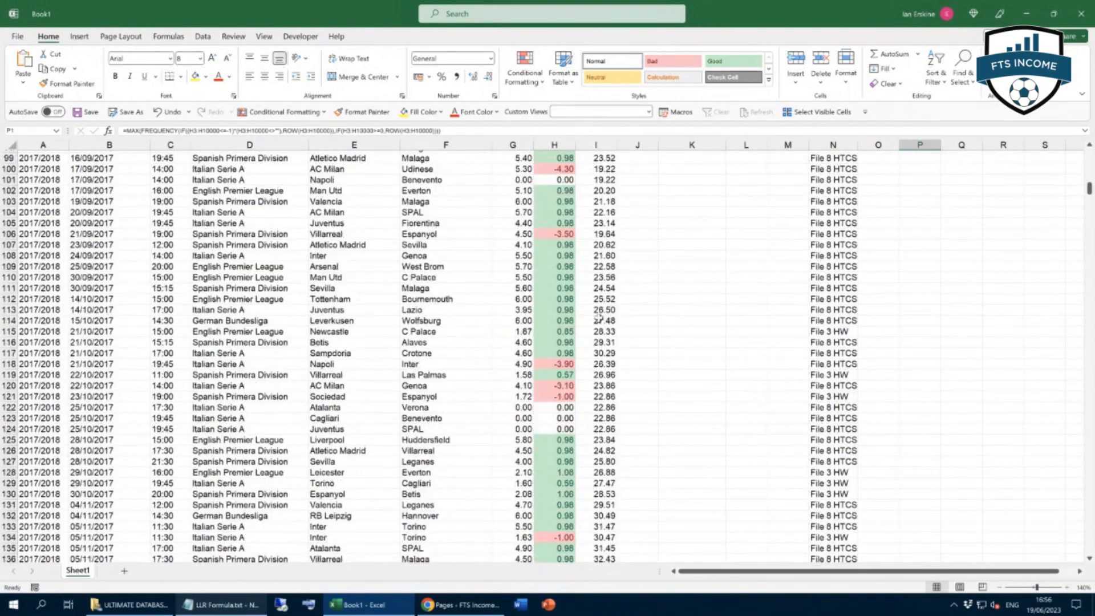
scroll(565, 259, up, 8)
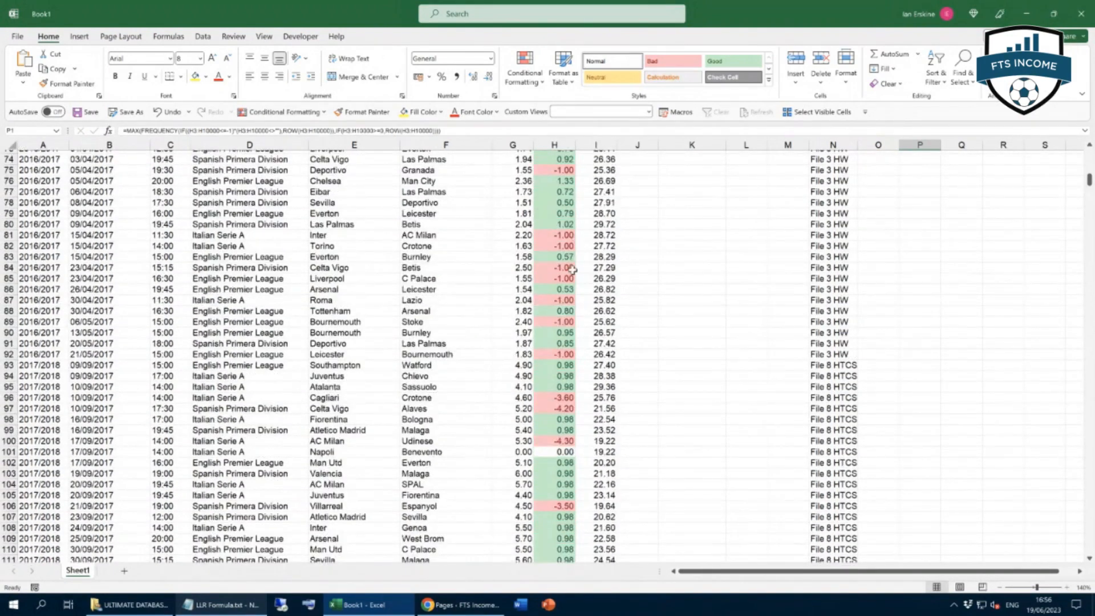
scroll(639, 307, down, 13)
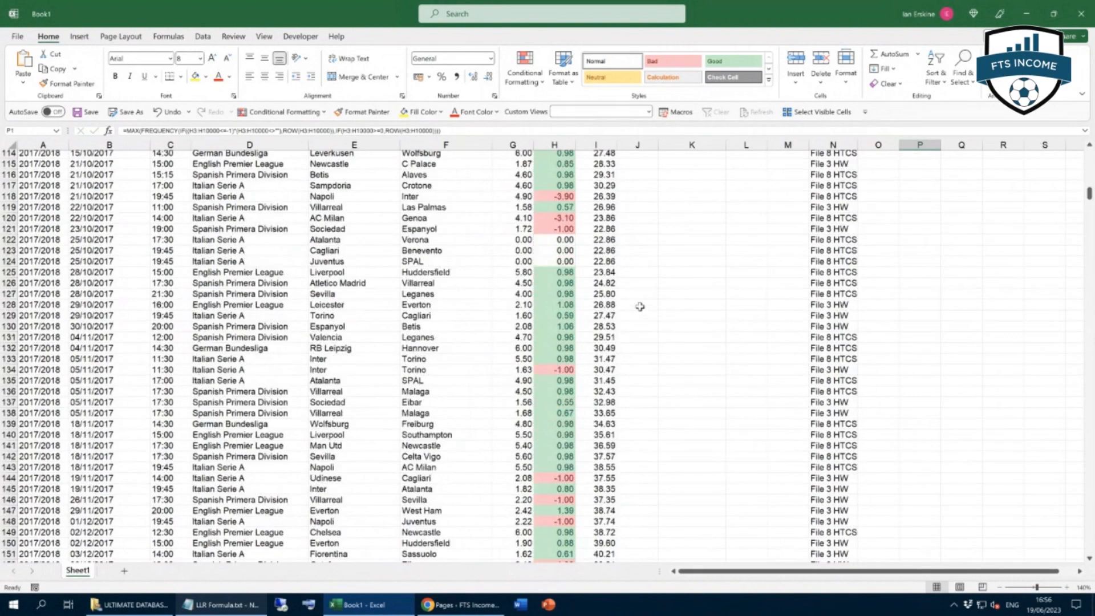
scroll(640, 307, down, 15)
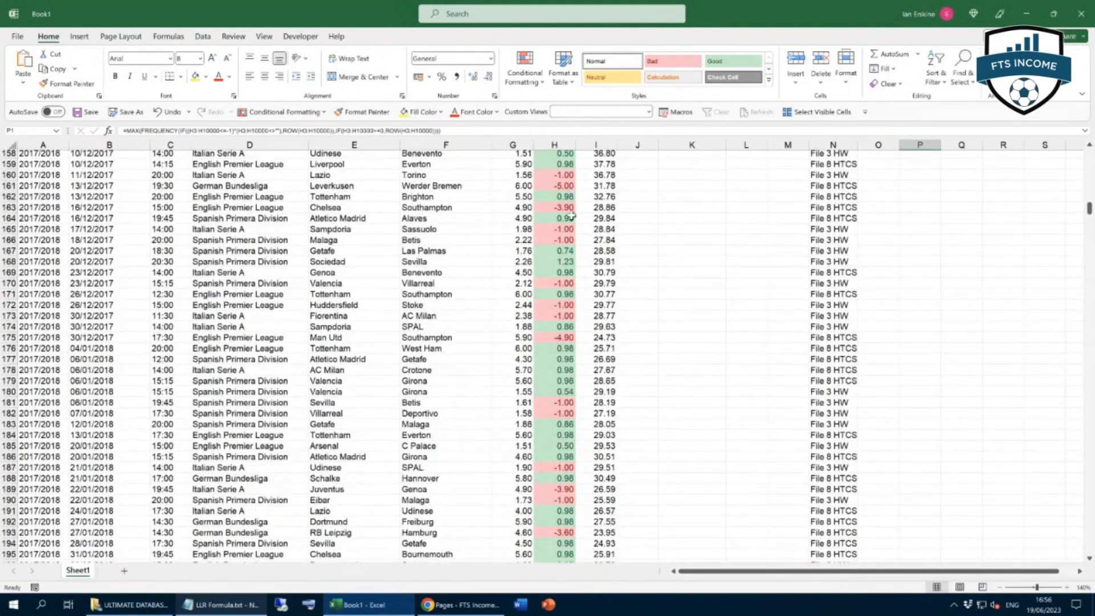
scroll(701, 309, down, 10)
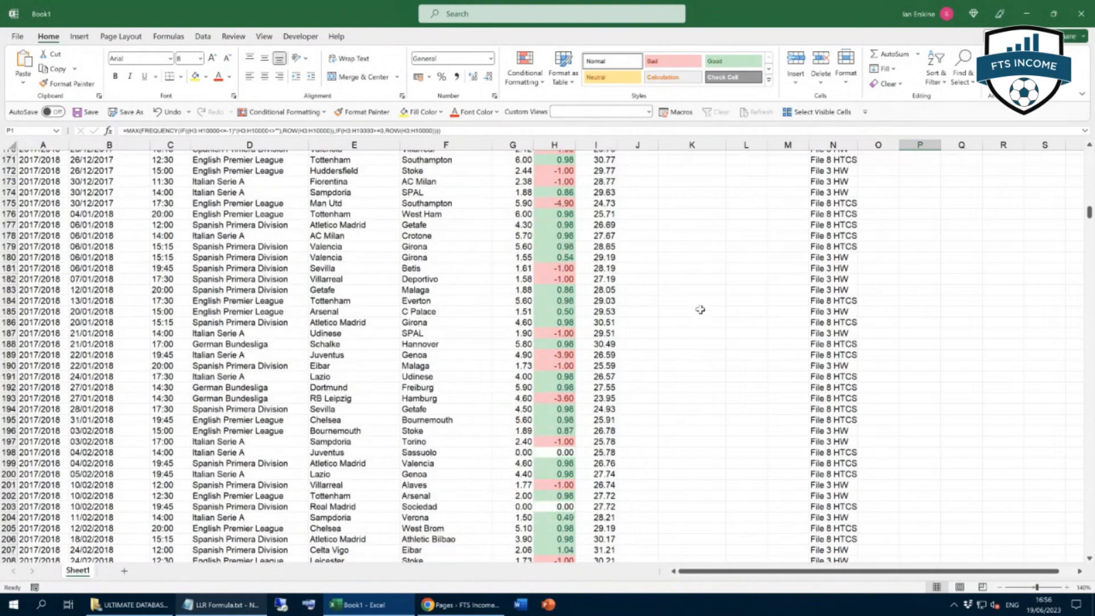
scroll(700, 309, down, 20)
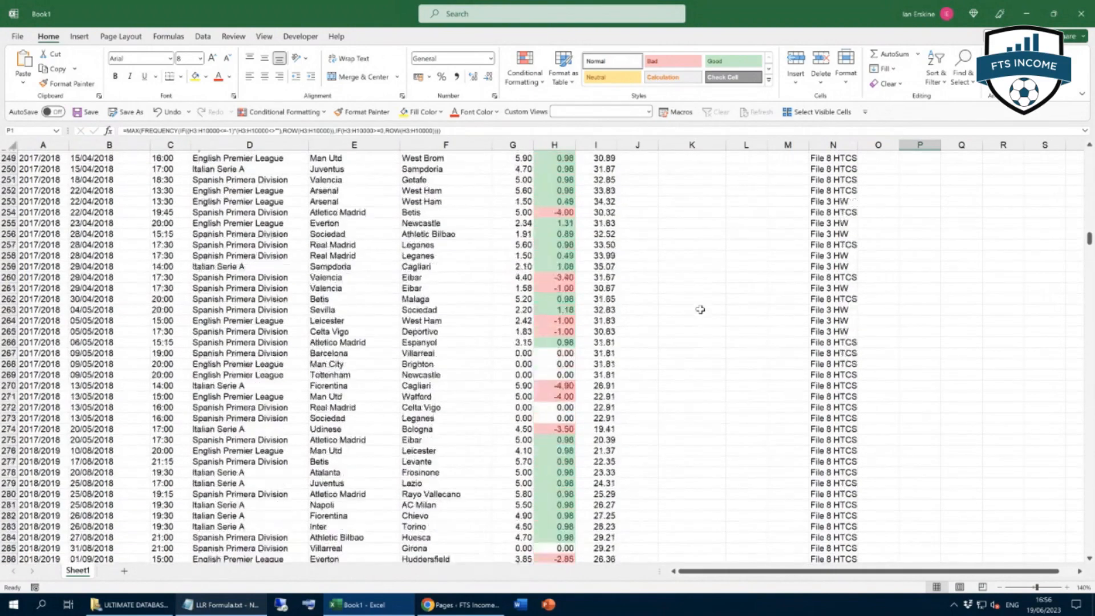
Search the Return column down to the April and May 2023 rows for the longest run of consecutive losses.
scroll(701, 310, down, 16)
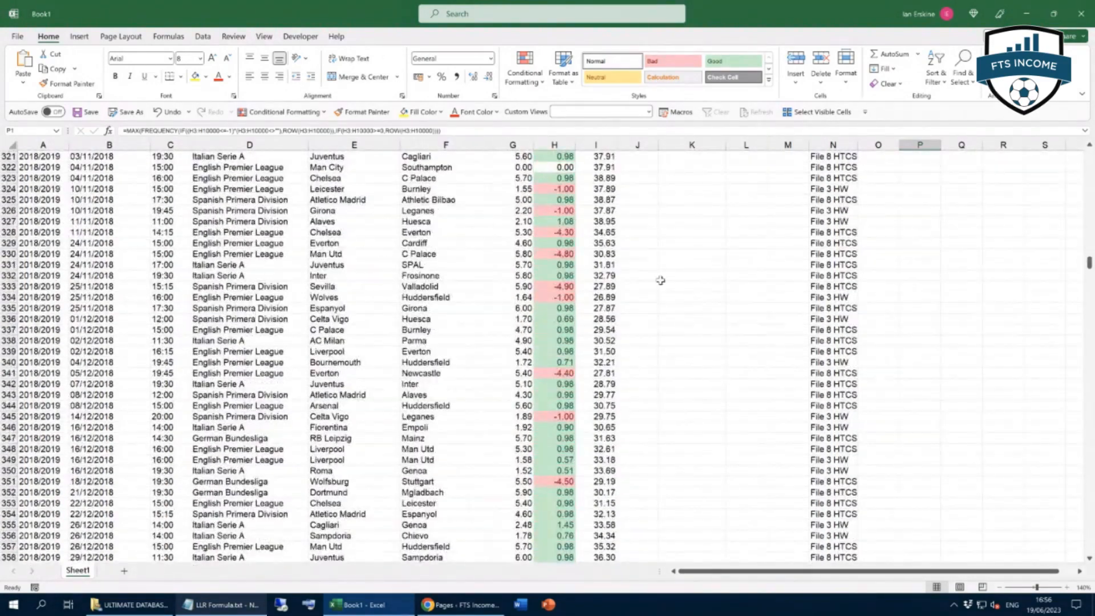
scroll(733, 288, down, 20)
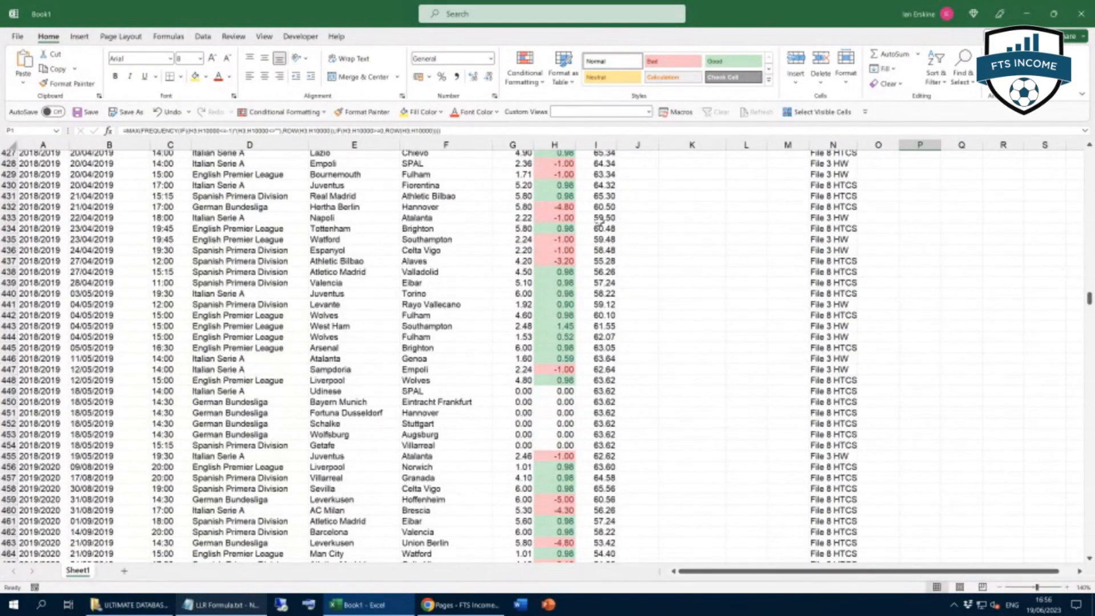
scroll(745, 259, down, 7)
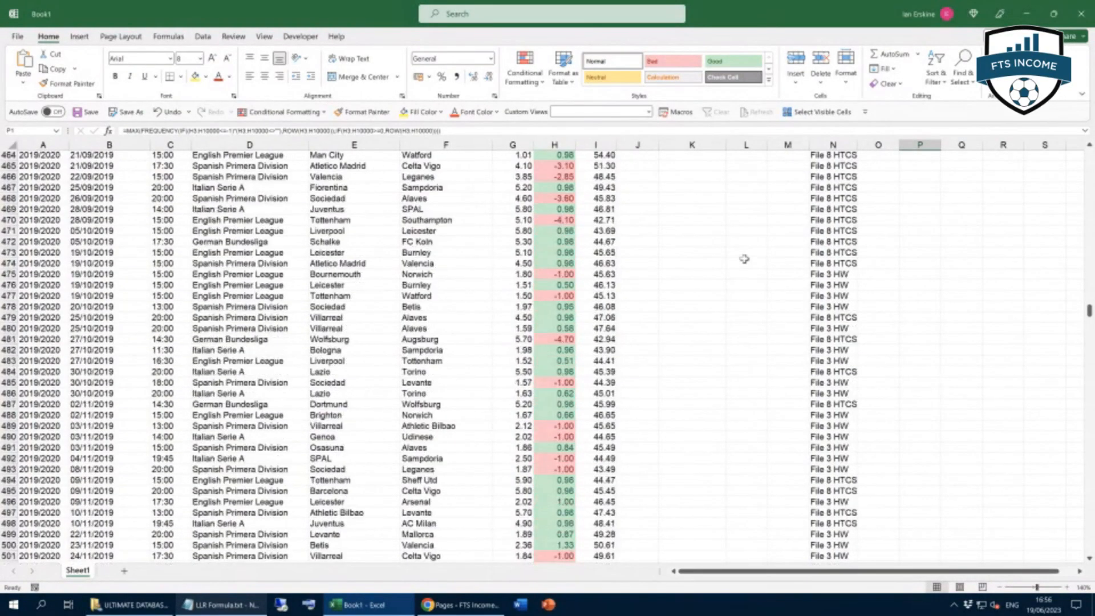
scroll(745, 259, down, 6)
scroll(744, 259, down, 12)
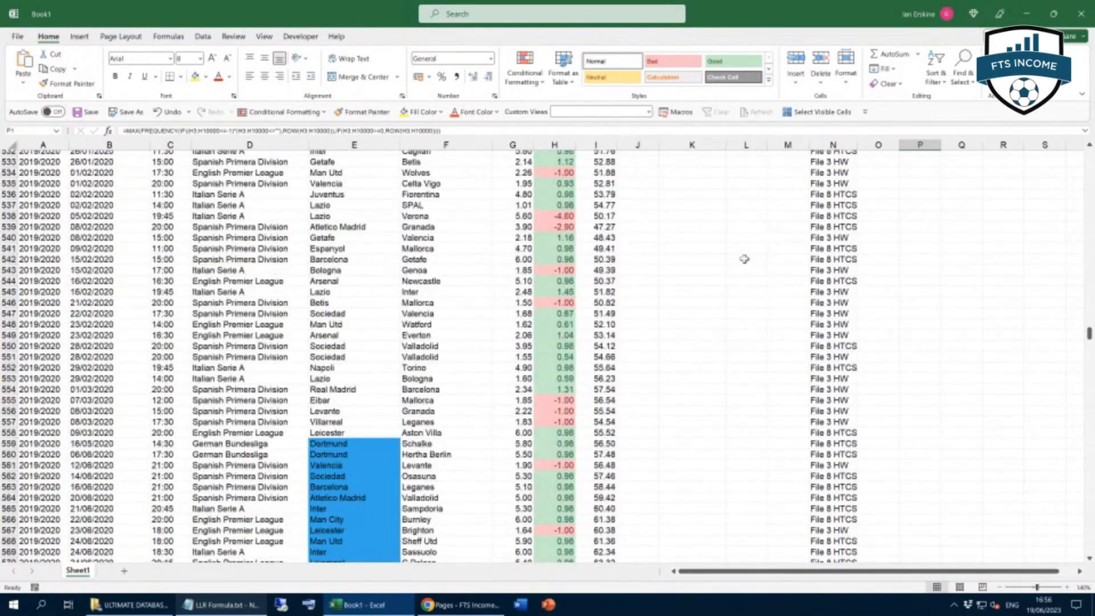
scroll(745, 259, down, 4)
scroll(744, 259, down, 20)
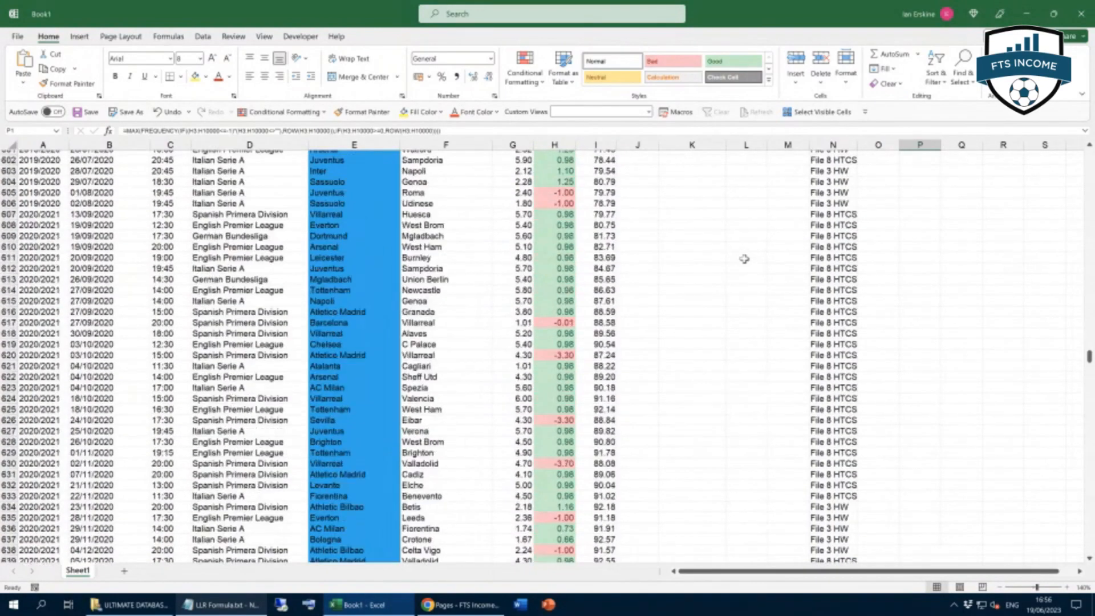
scroll(745, 259, down, 6)
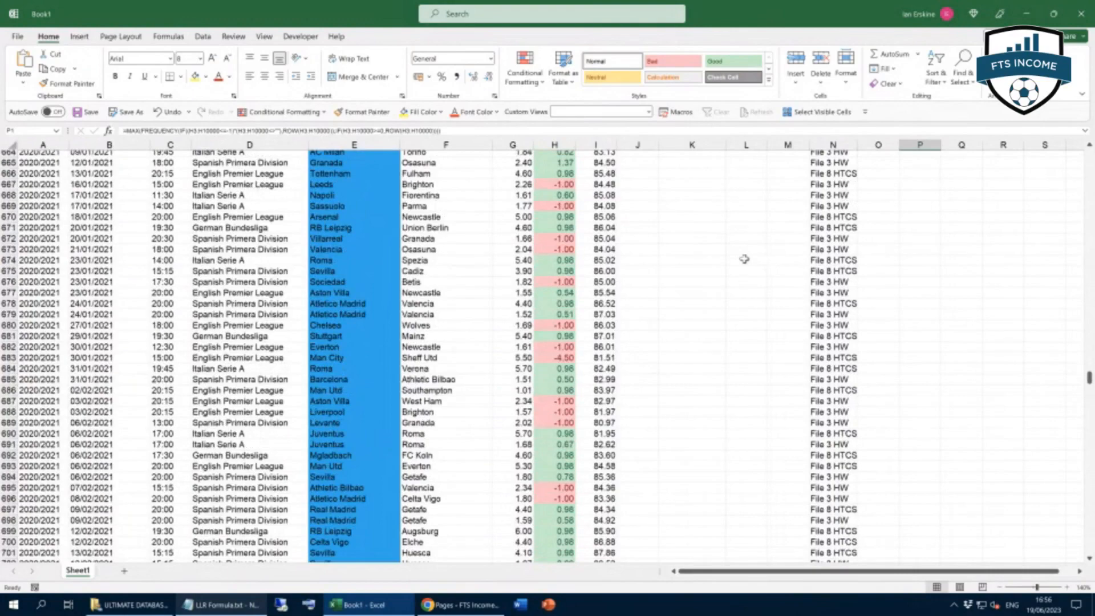
scroll(744, 259, down, 6)
scroll(744, 259, down, 5)
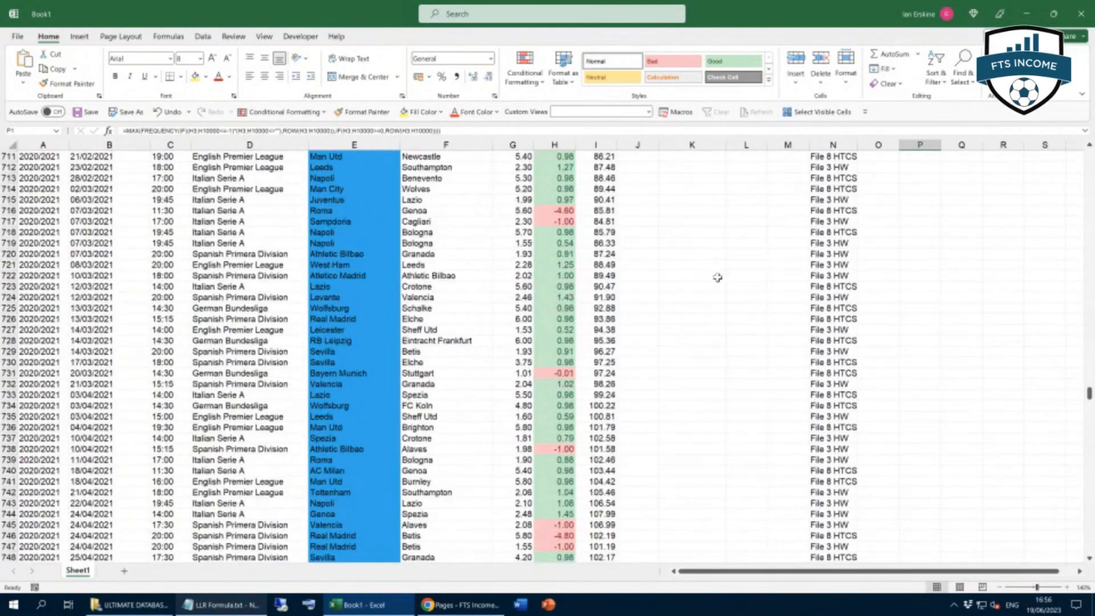
scroll(718, 277, down, 20)
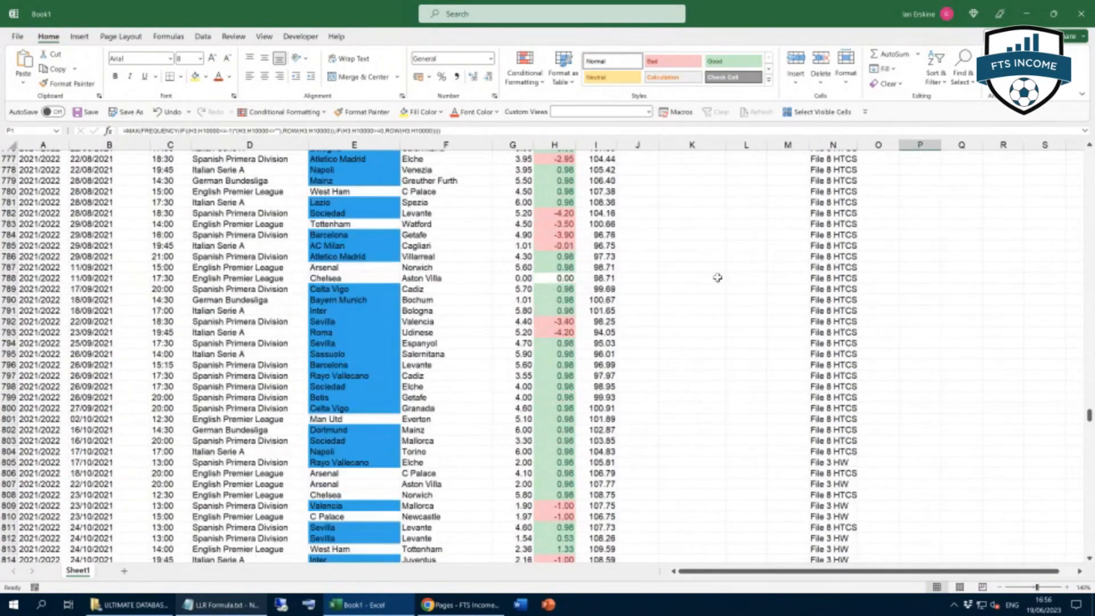
scroll(718, 277, down, 20)
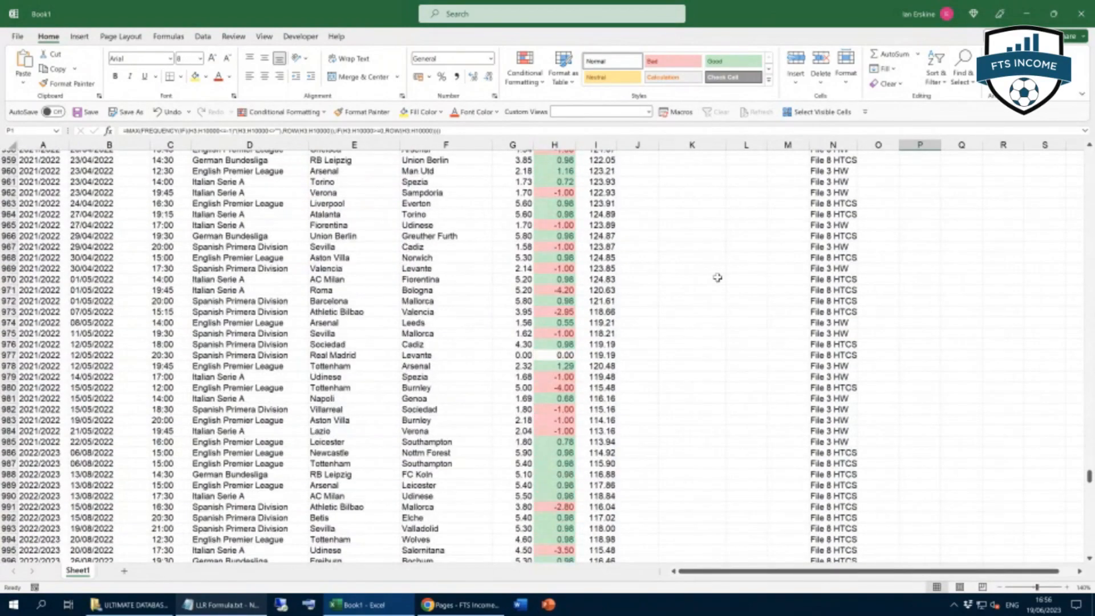
scroll(718, 278, down, 20)
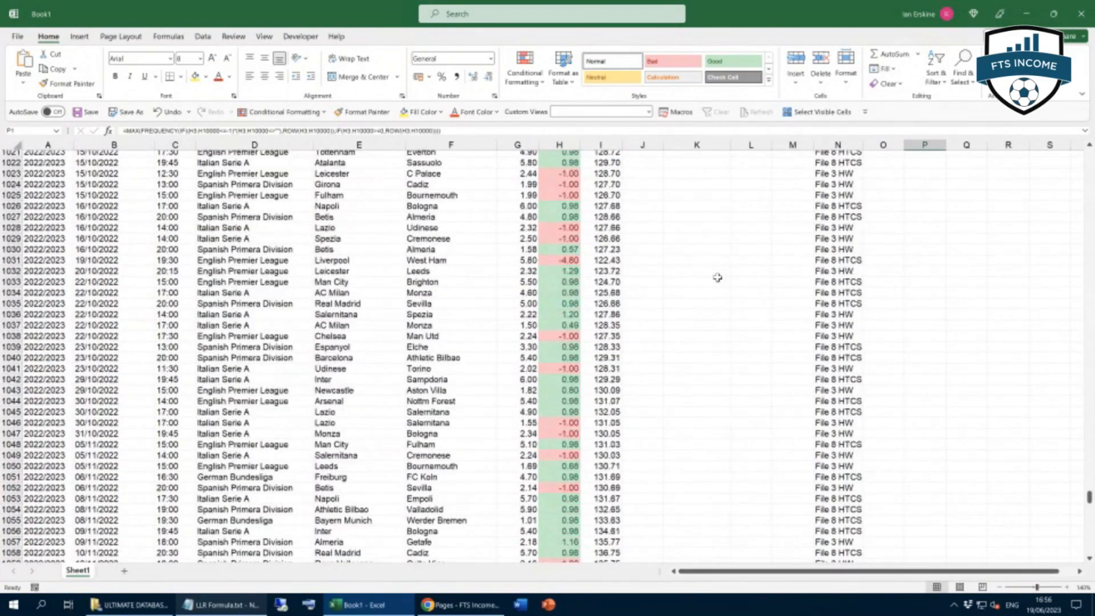
scroll(718, 277, down, 19)
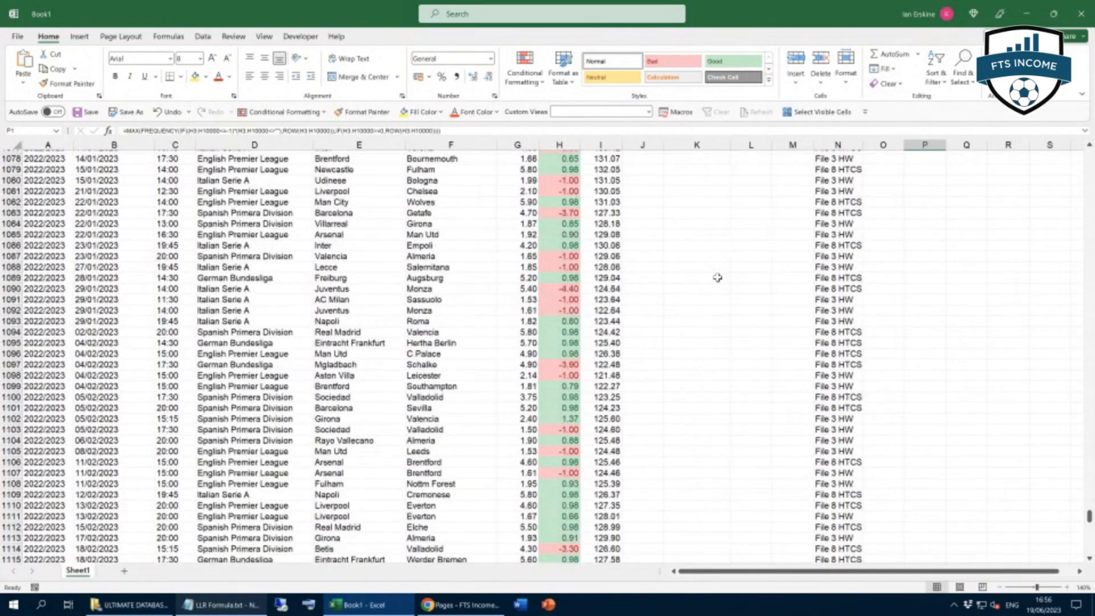
scroll(718, 277, down, 8)
scroll(717, 277, down, 20)
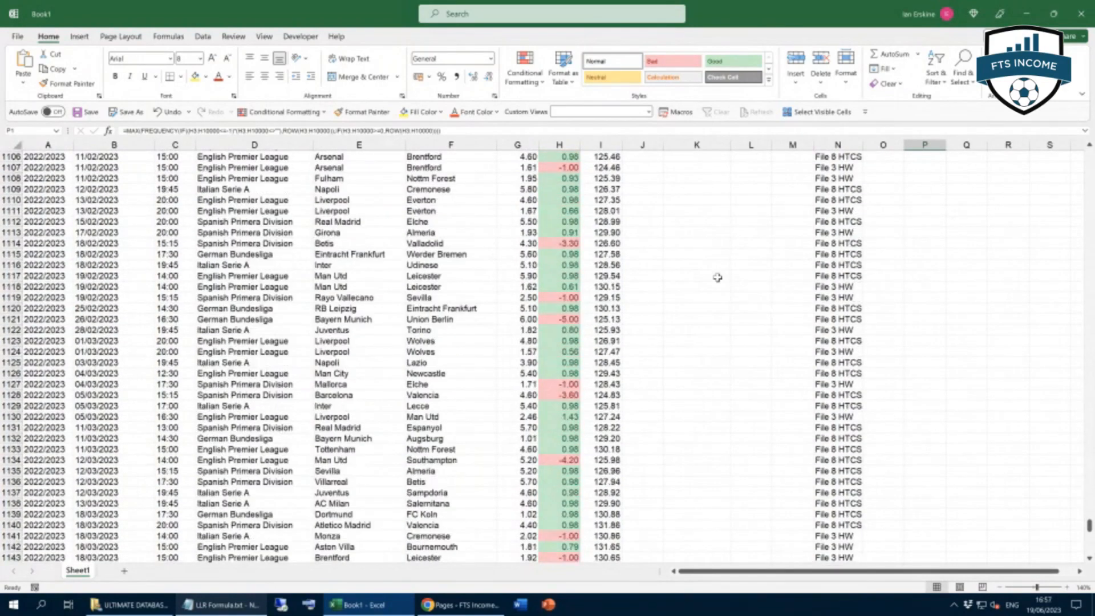
scroll(717, 278, up, 4)
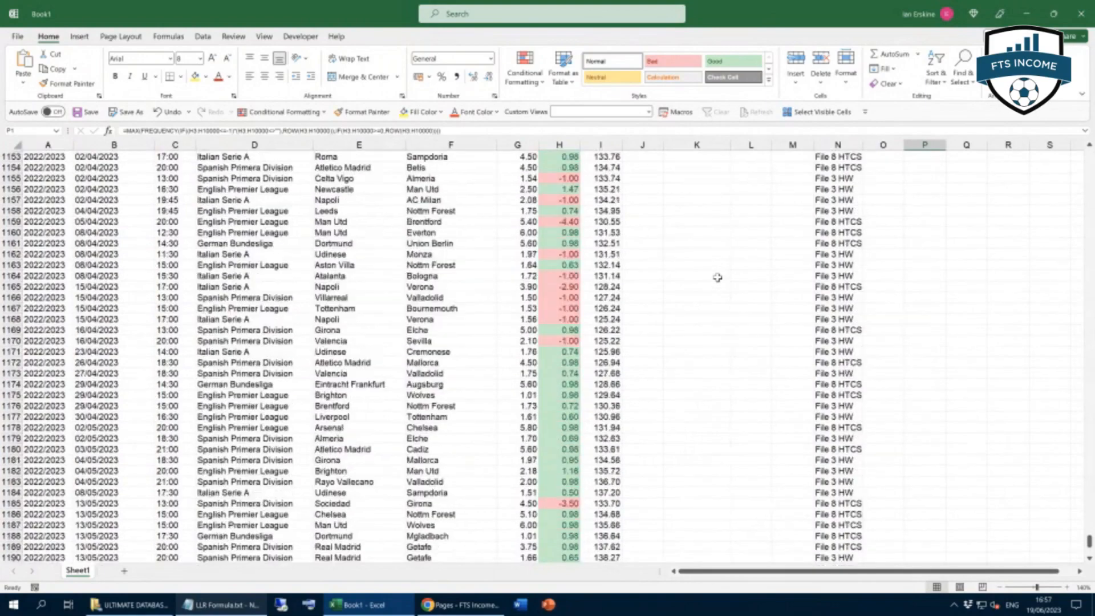
Select the run of consecutive losing returns in H1164:H1168 to compare it with the LLR result.
click(563, 277)
drag(563, 277, 566, 318)
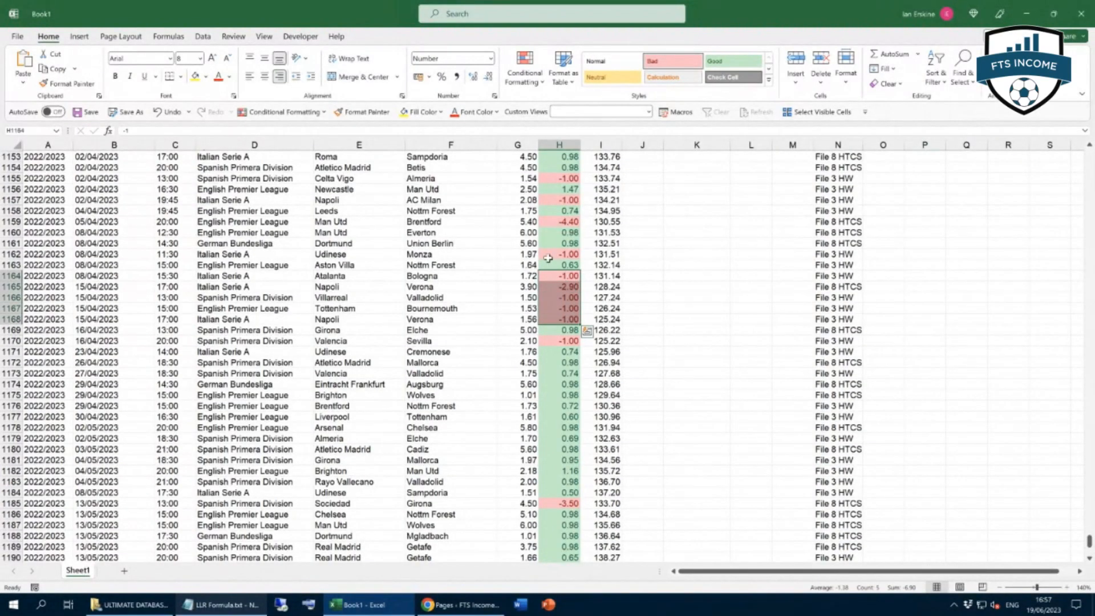
drag(570, 254, 573, 351)
click(569, 276)
drag(569, 276, 570, 318)
Go back to the top of the sheet and consult the highest-point formula in the LLR Formula.txt notes in Notepad.
scroll(708, 279, up, 8)
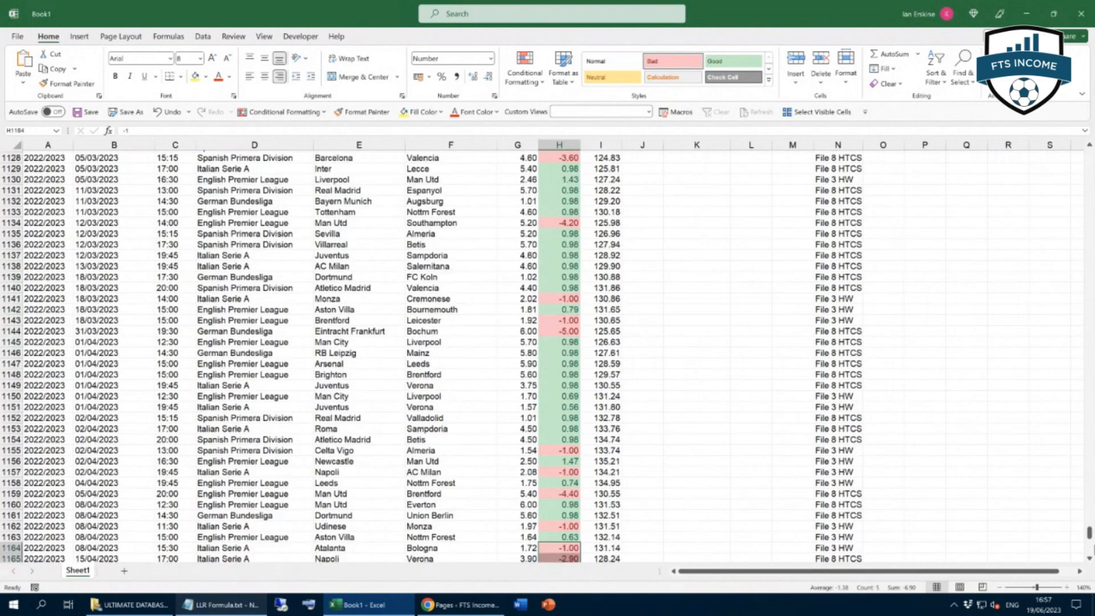
drag(1089, 533, 1089, 152)
scroll(1012, 316, up, 1)
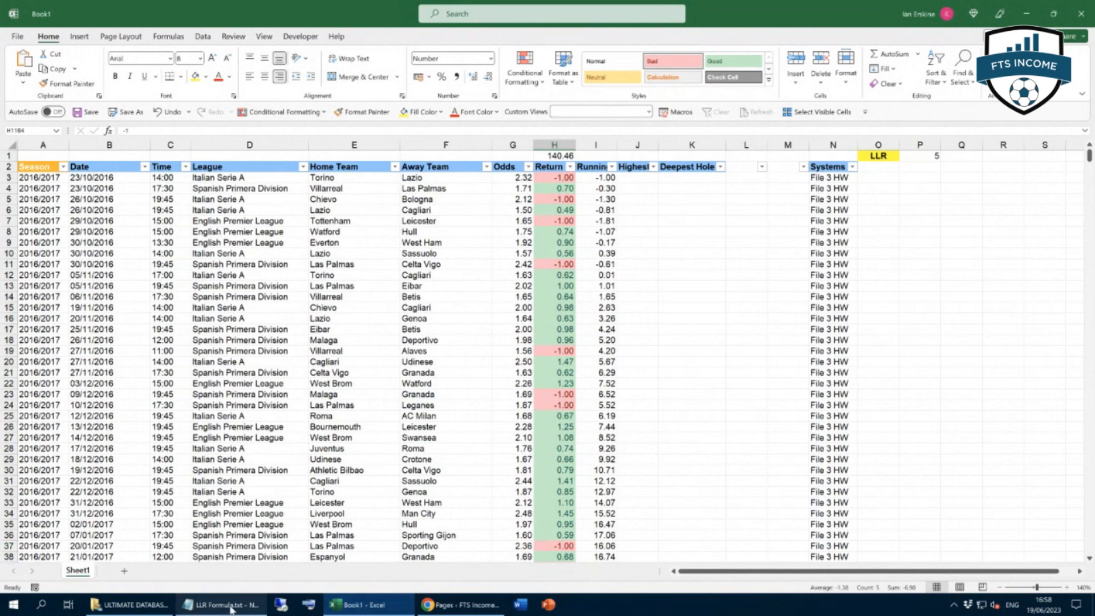
click(231, 608)
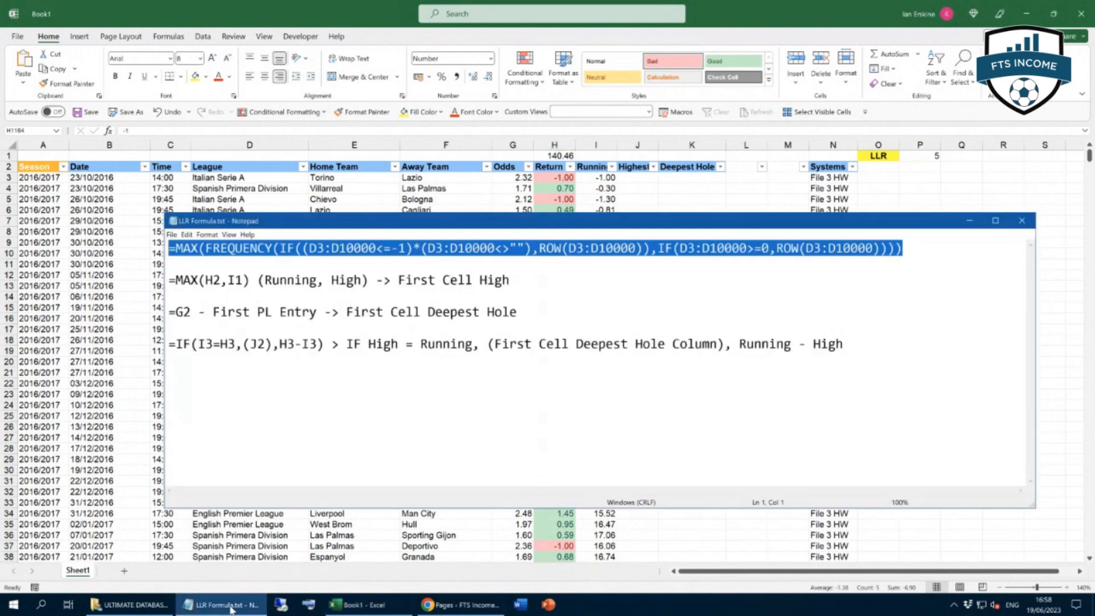
click(598, 292)
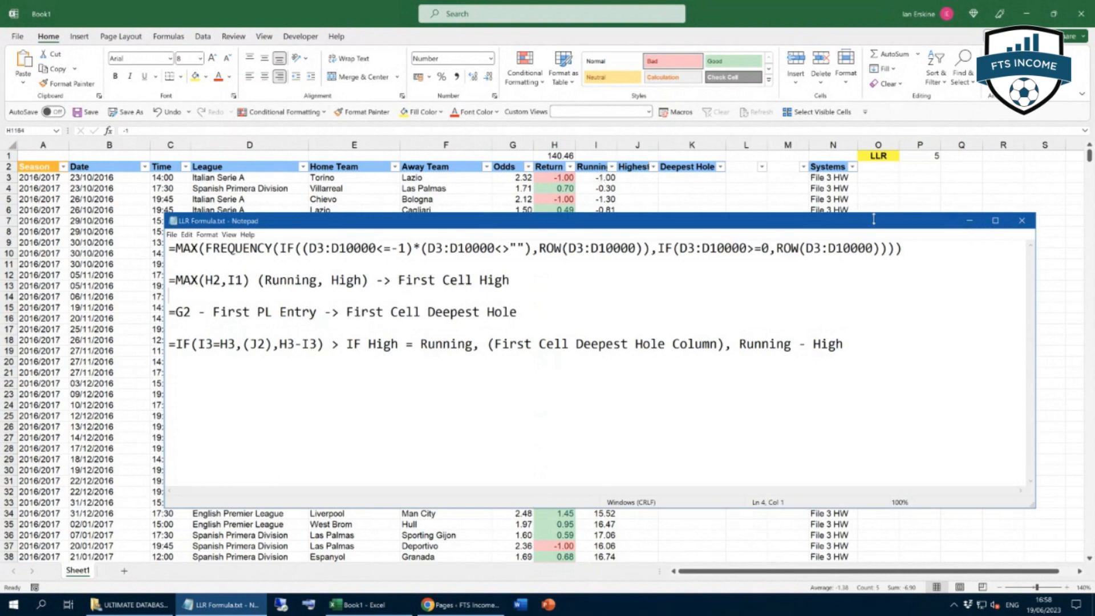
click(969, 221)
Enter =MAX(I3,J2) in J3 to calculate the highest point from the running total.
click(634, 178)
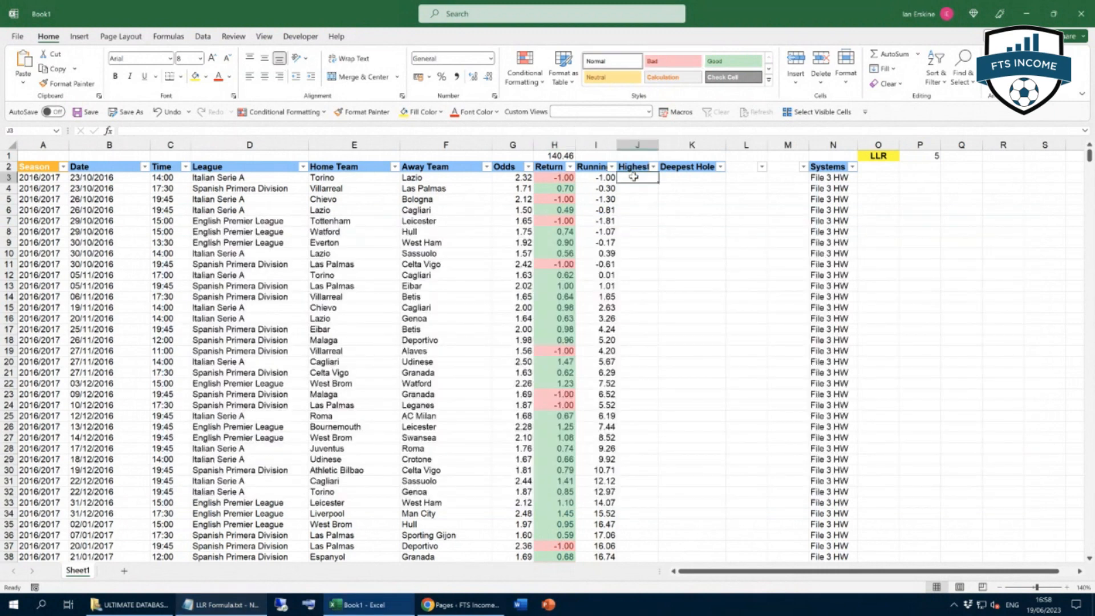
text(=MAX()
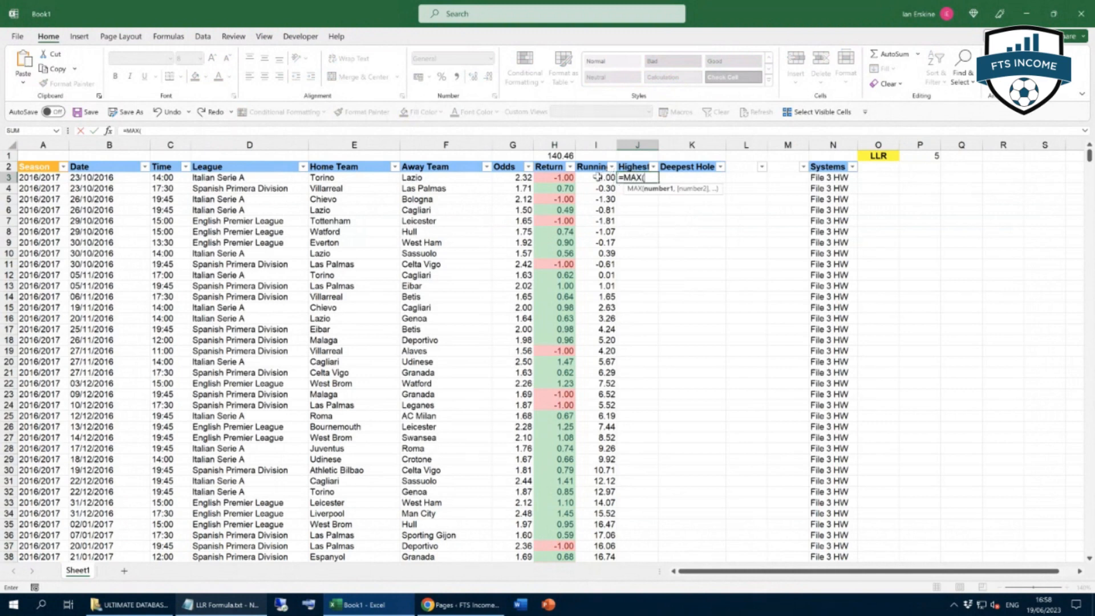
click(597, 177)
text(,)
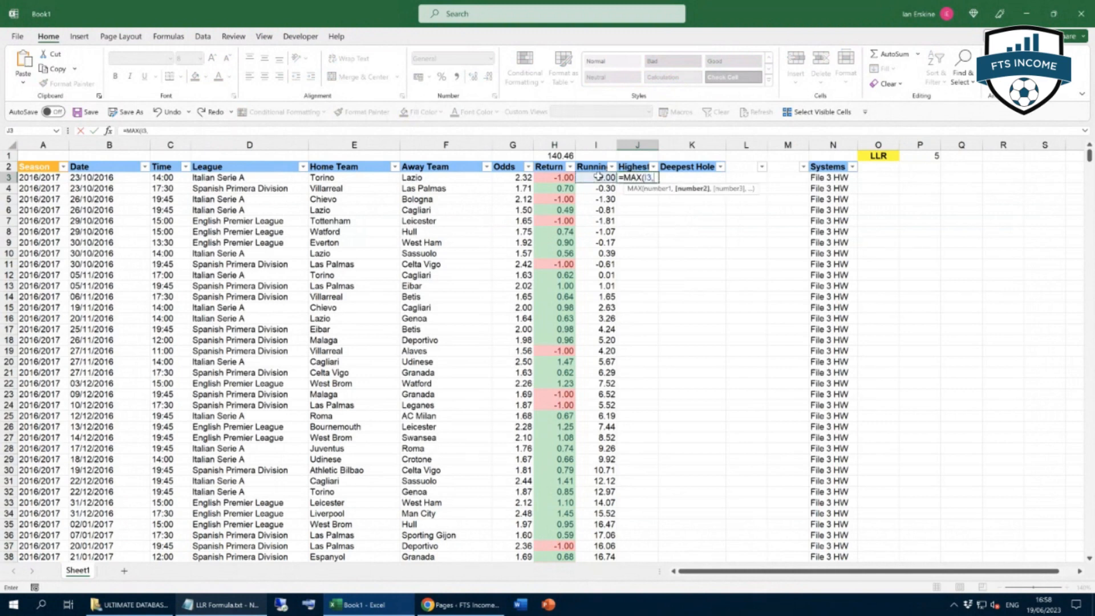
click(636, 165)
key(Return)
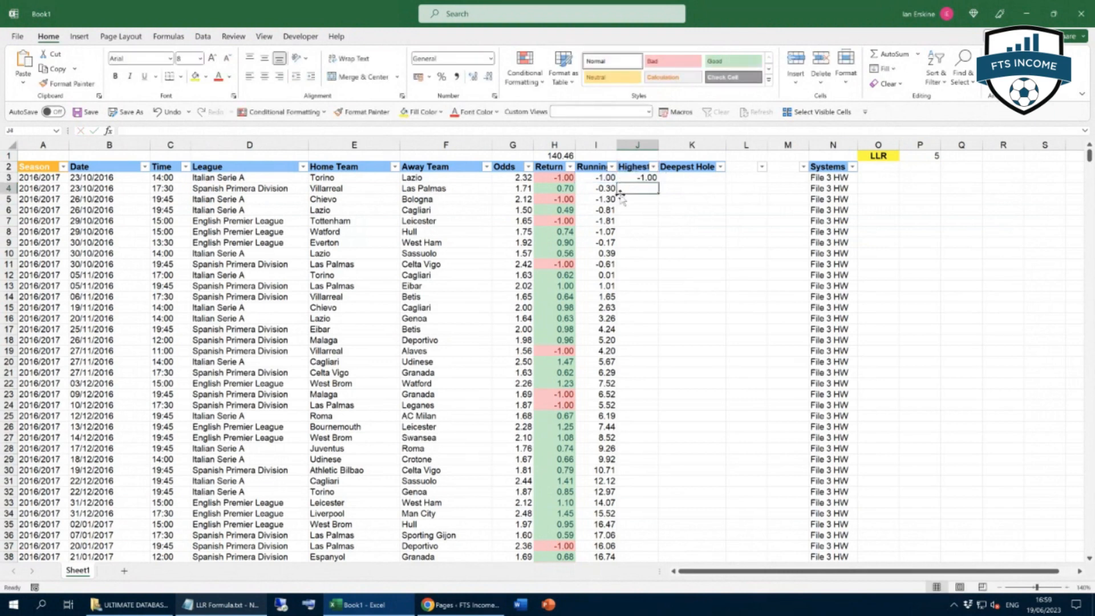
Fill the highest-point formula from J3 down to J24.
click(642, 178)
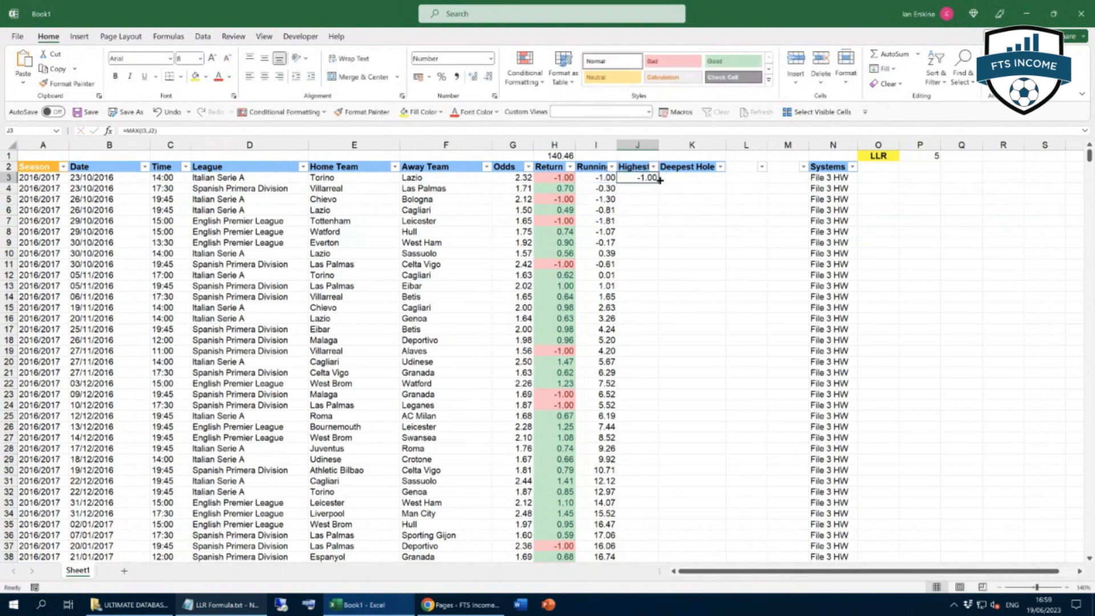
drag(660, 180, 654, 212)
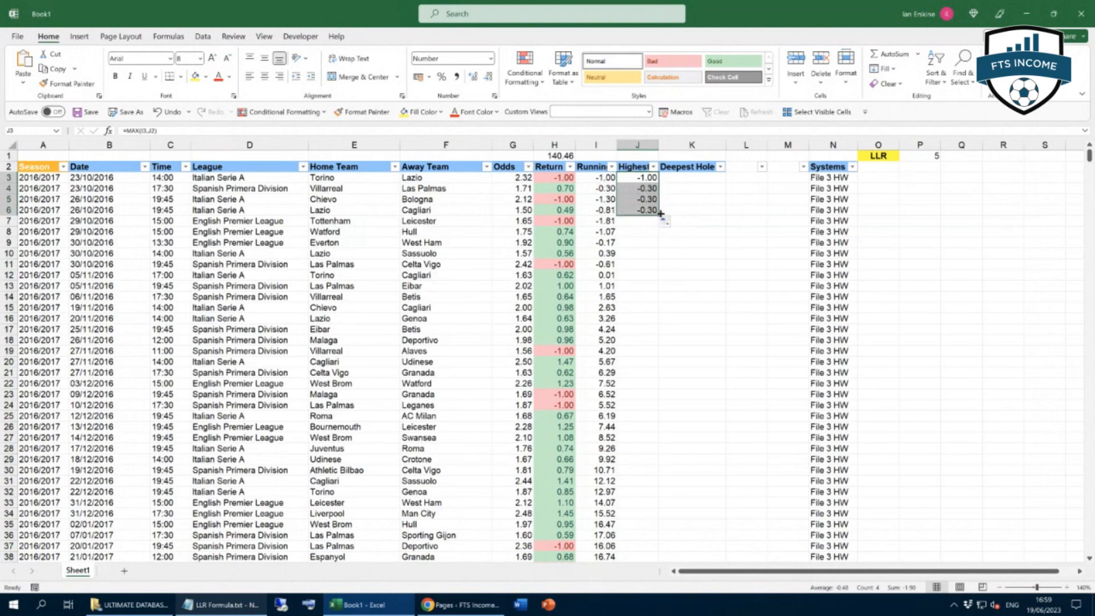
drag(661, 214, 656, 321)
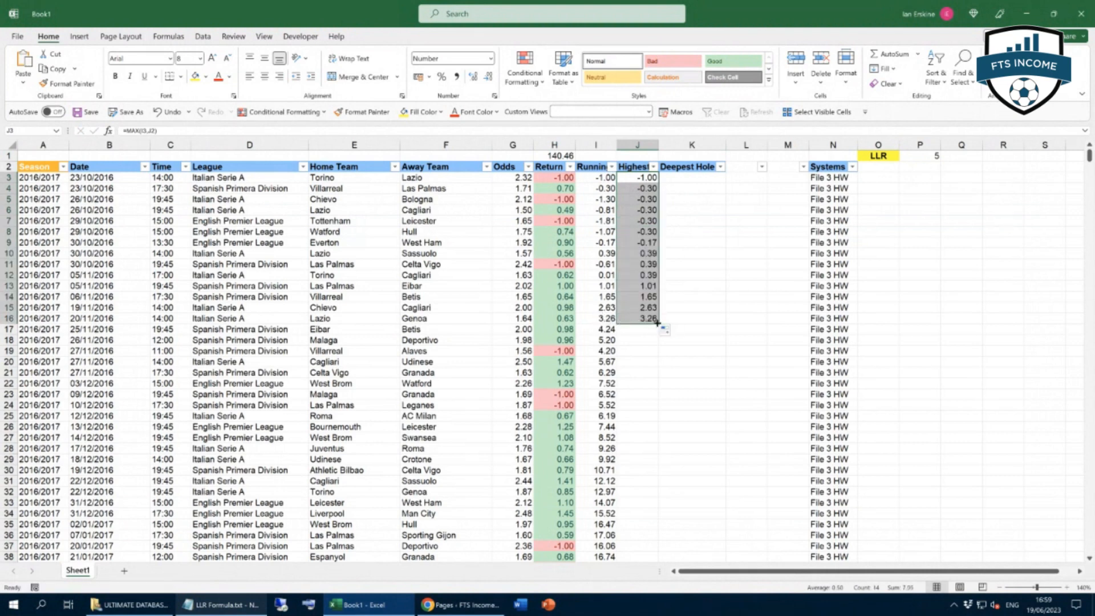
drag(658, 323, 659, 408)
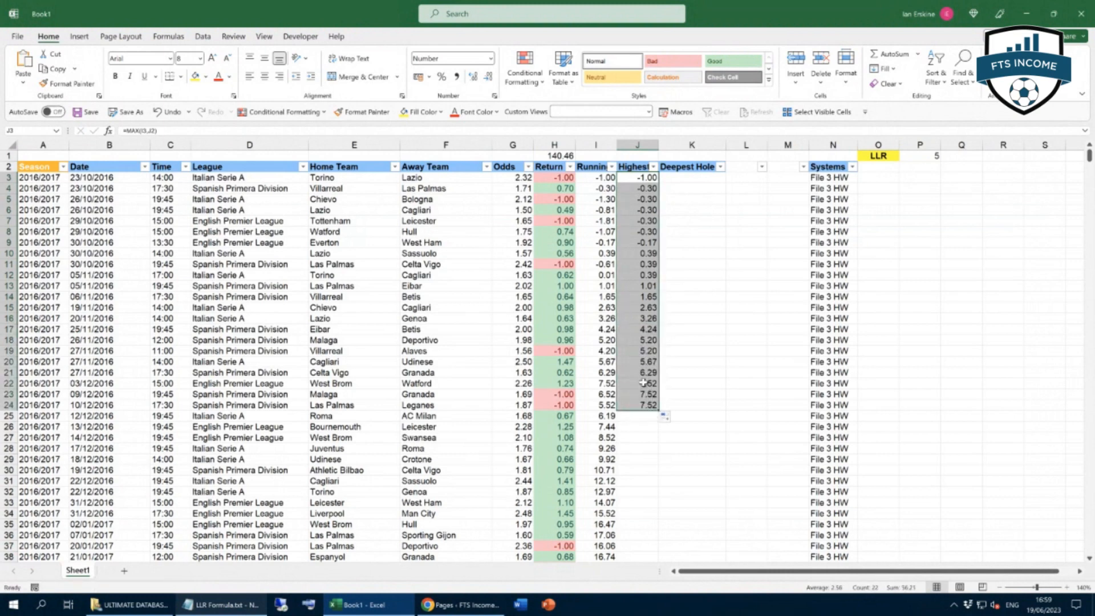
Compare the running total in I22 with the highest points, and fill the formula from J24 down to the last data row.
click(607, 383)
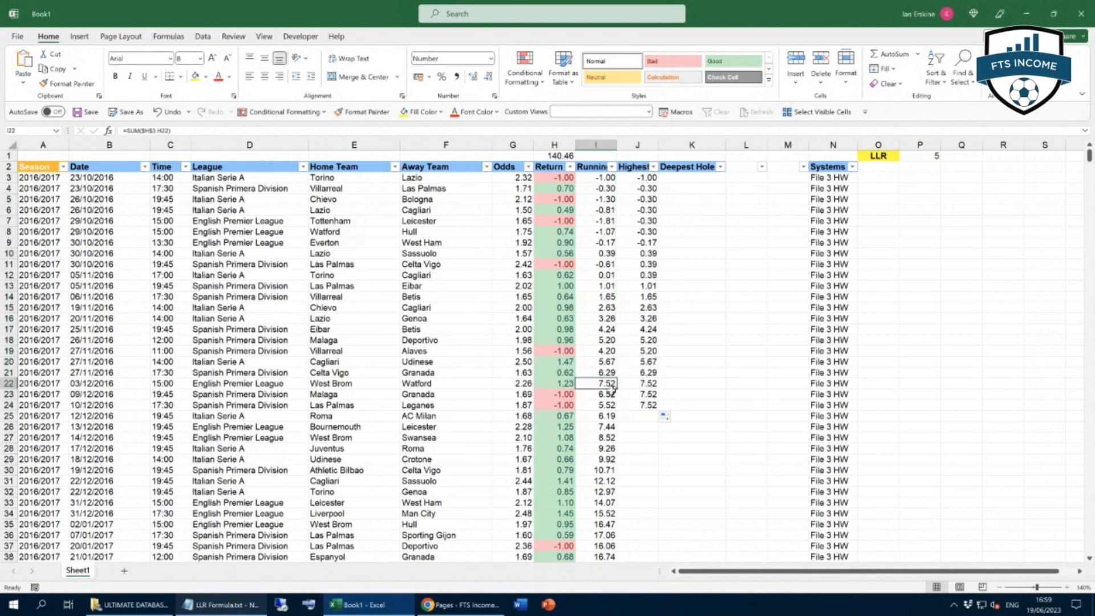
click(648, 405)
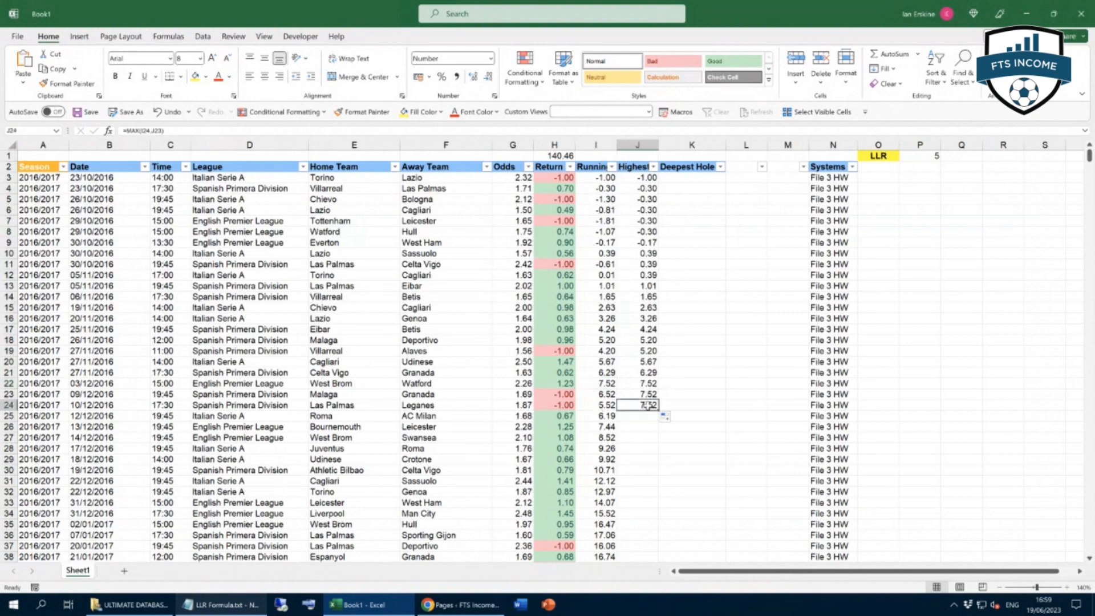
double_click(658, 410)
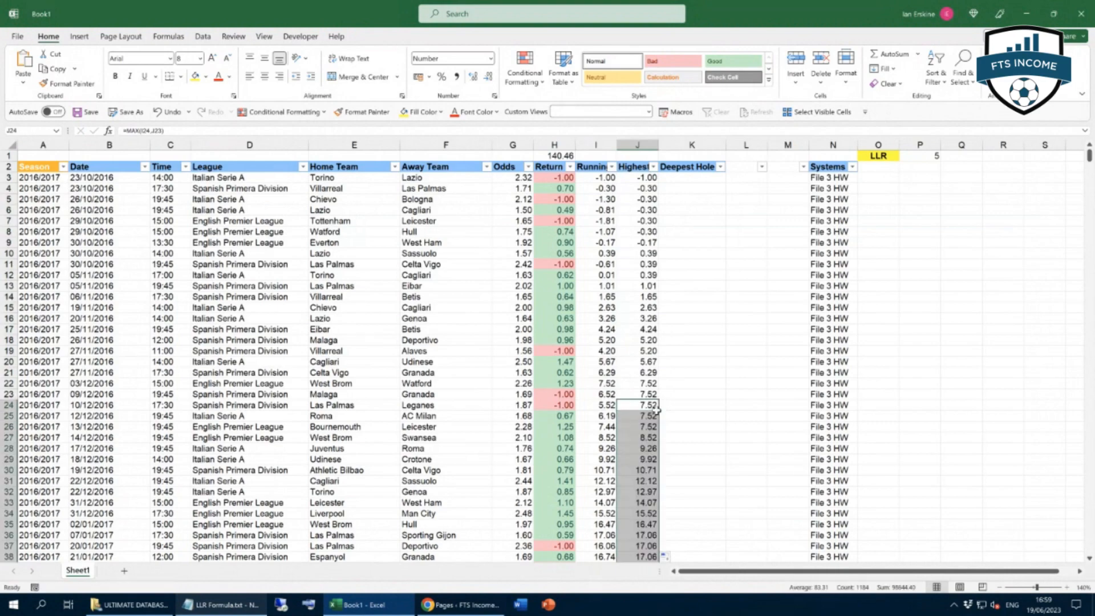
Examine the running total against the highest-point values down the data rows, then go back to the top of the sheet.
scroll(666, 456, down, 8)
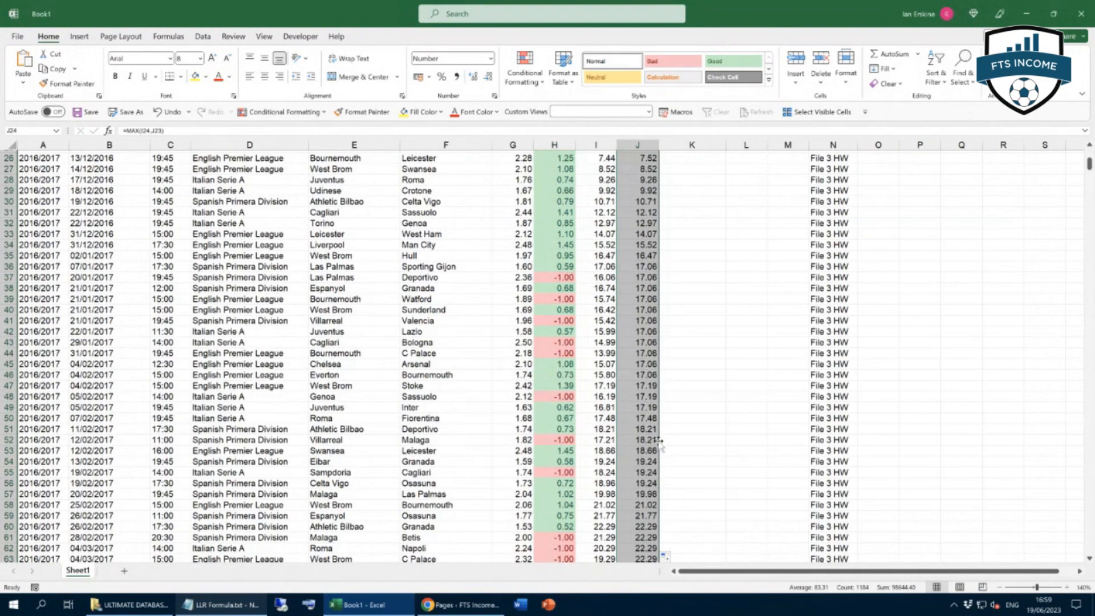
scroll(650, 411, down, 13)
scroll(647, 429, down, 20)
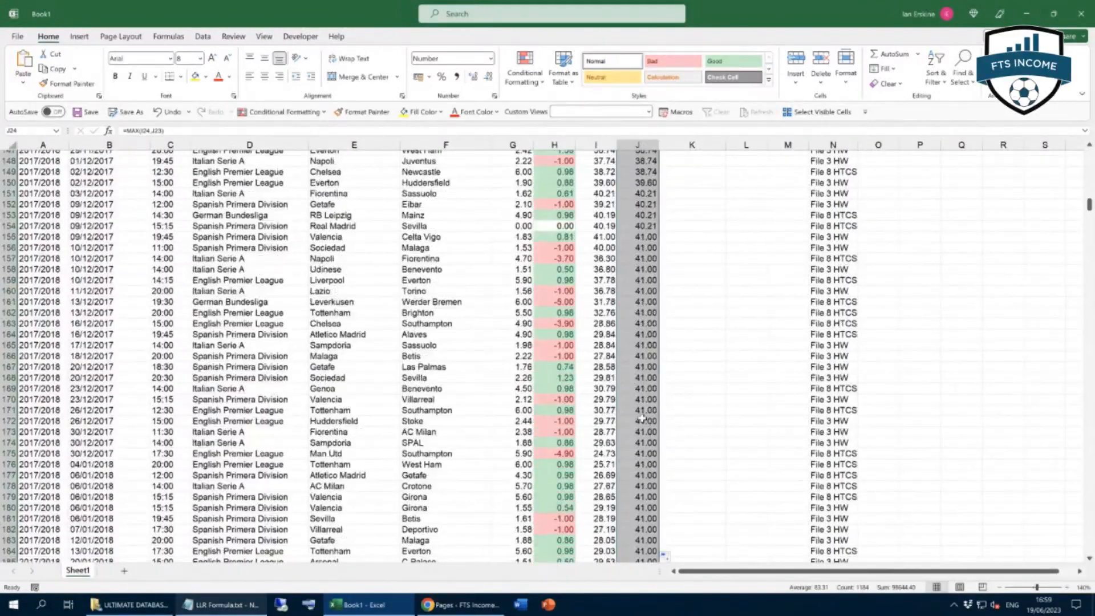
scroll(651, 394, down, 4)
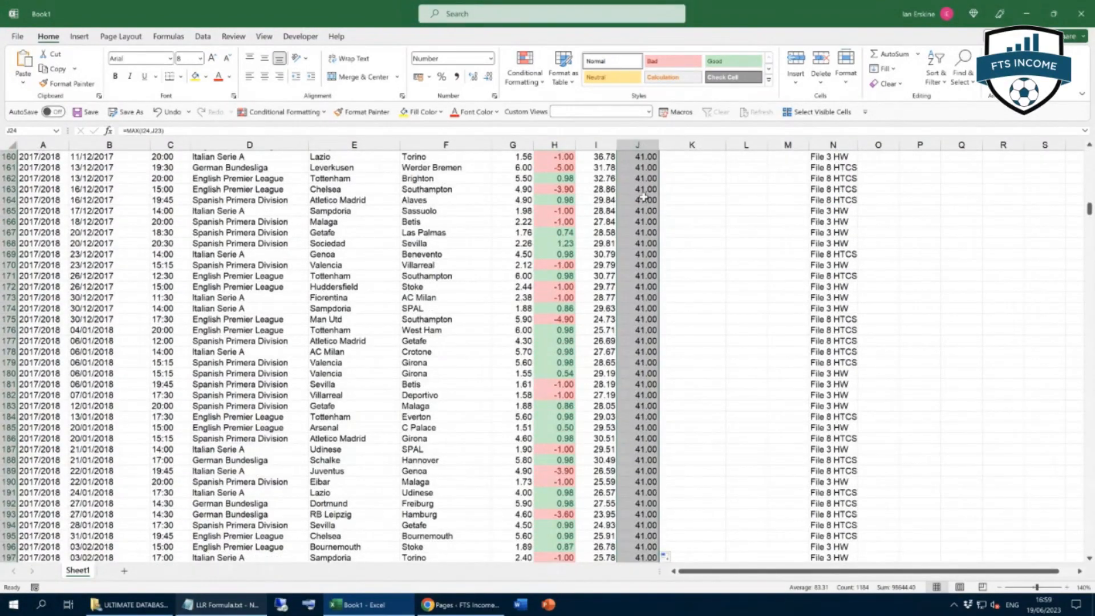
scroll(643, 197, up, 2)
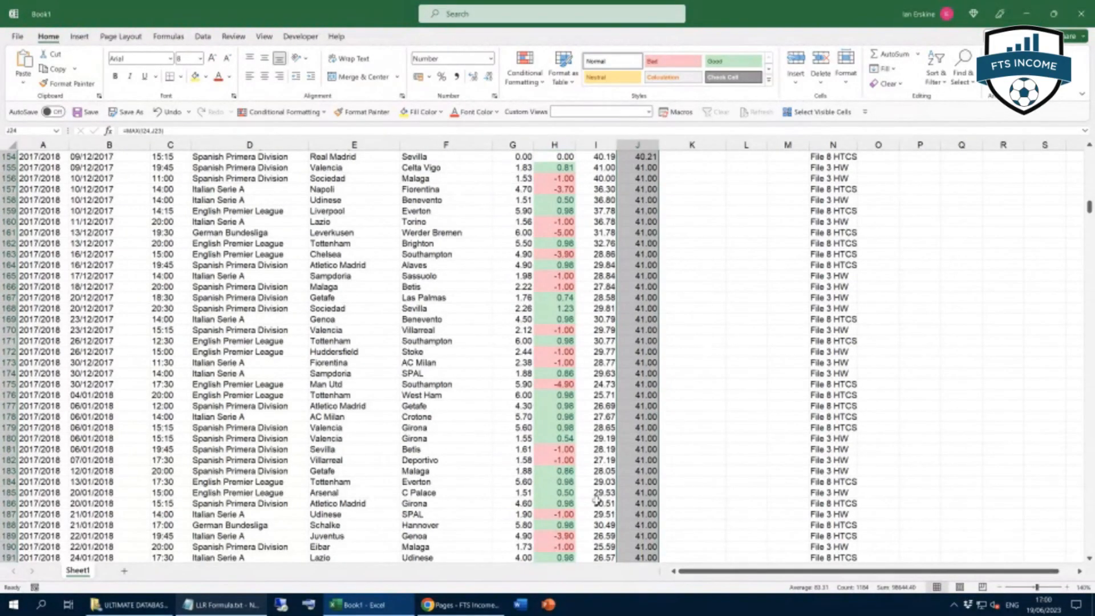
scroll(606, 473, down, 8)
scroll(606, 473, down, 17)
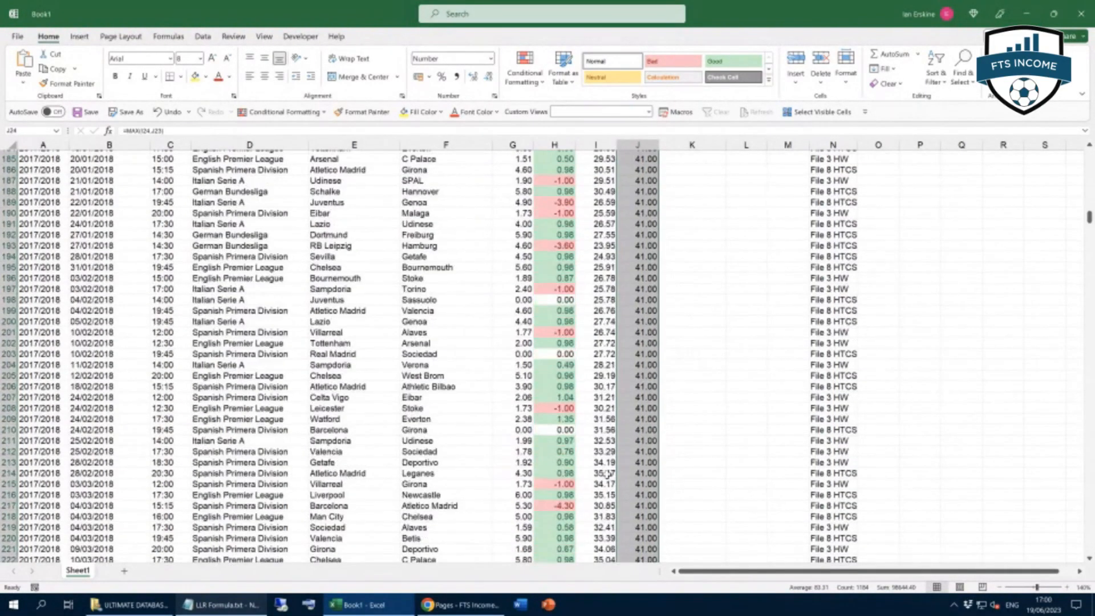
scroll(606, 474, down, 19)
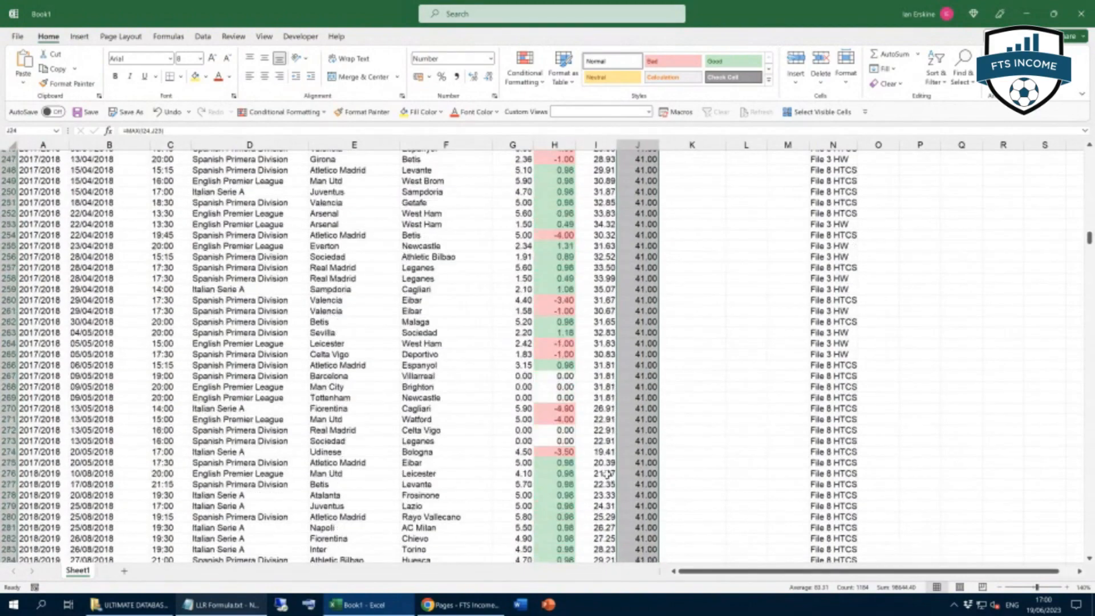
scroll(606, 473, down, 20)
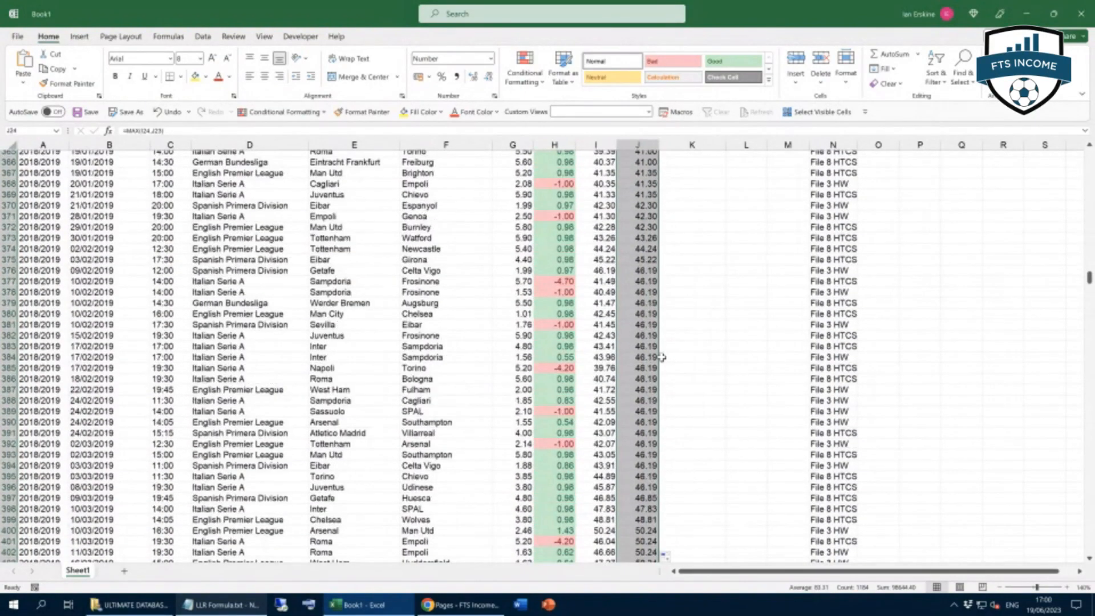
scroll(632, 283, up, 2)
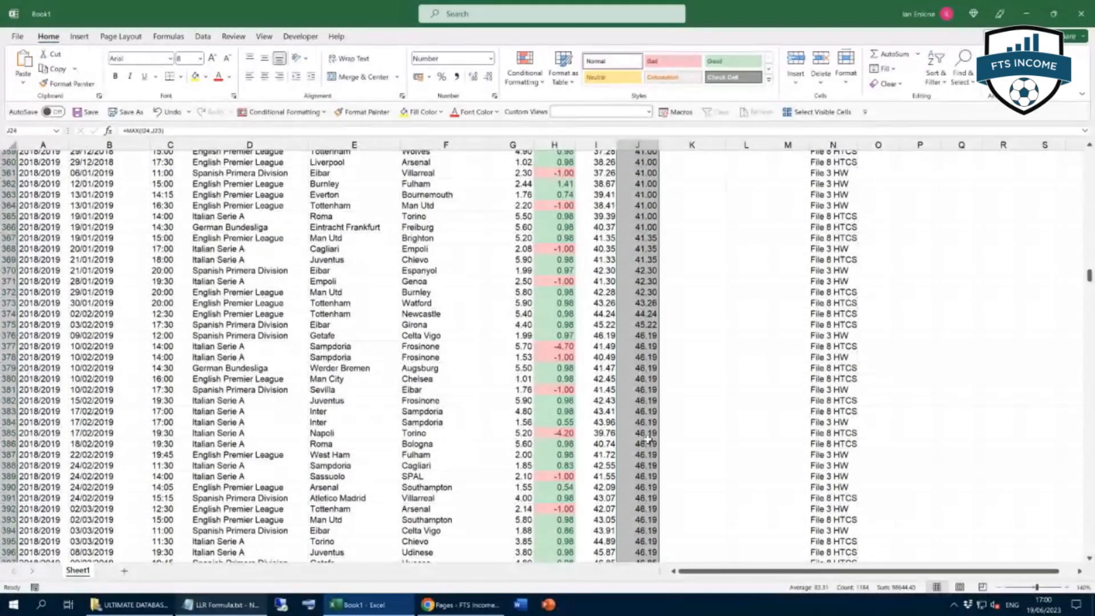
scroll(686, 380, up, 20)
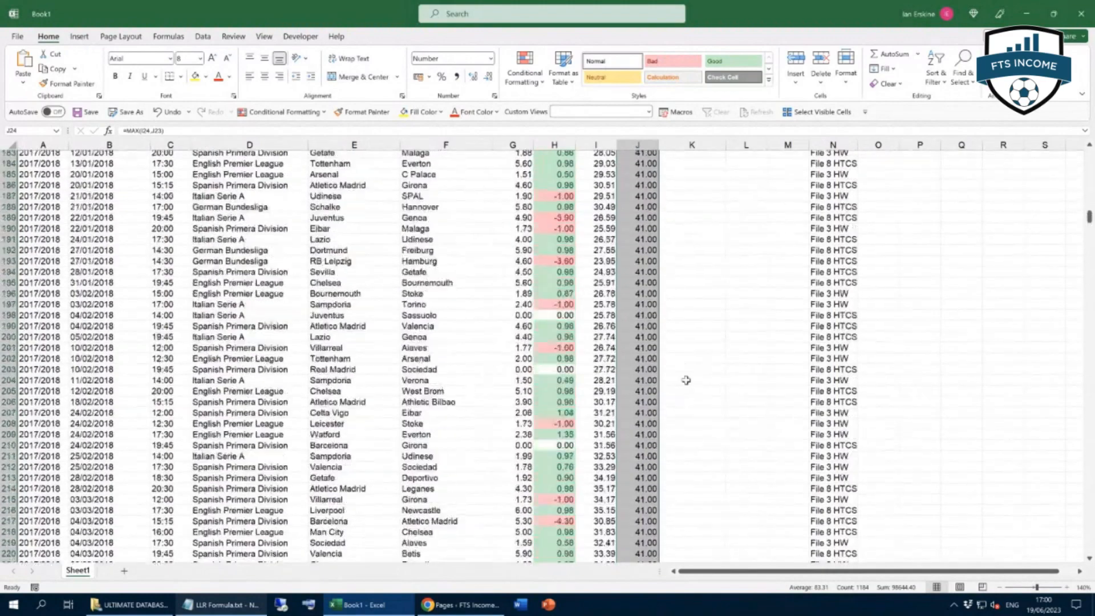
scroll(686, 380, up, 20)
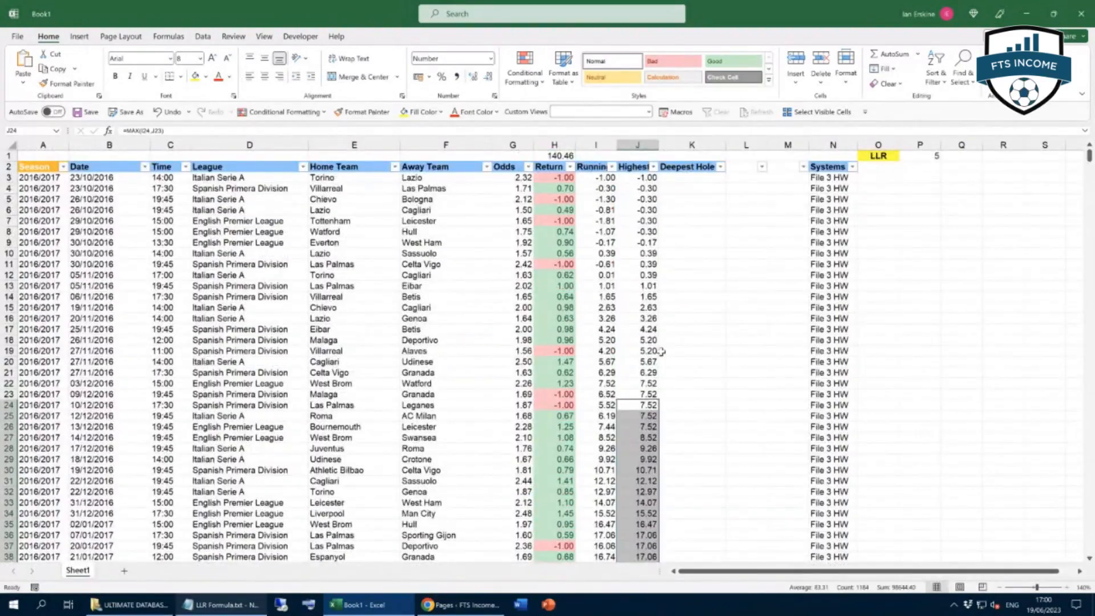
Consult the first-cell deepest-hole formula in the LLR Formula.txt notes and enter =H3 in K3 of the workbook.
click(684, 318)
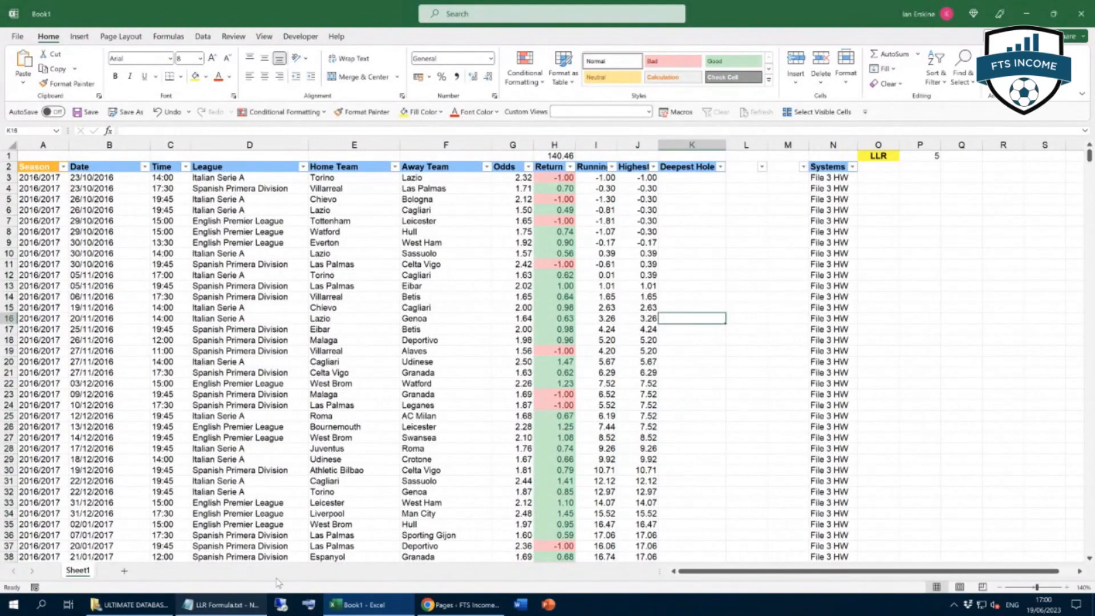
click(238, 608)
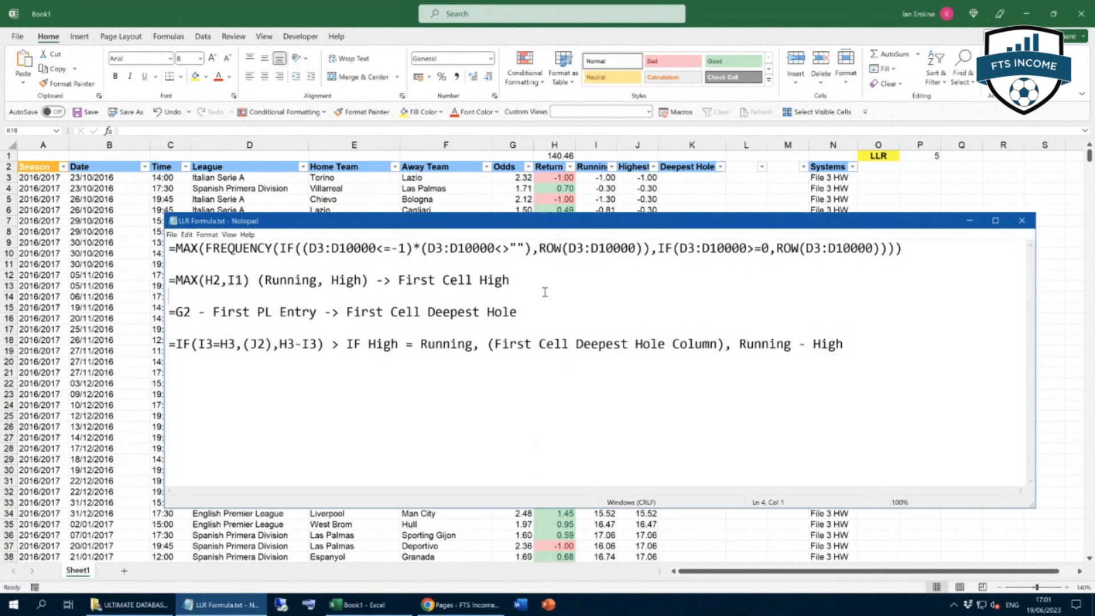
click(971, 223)
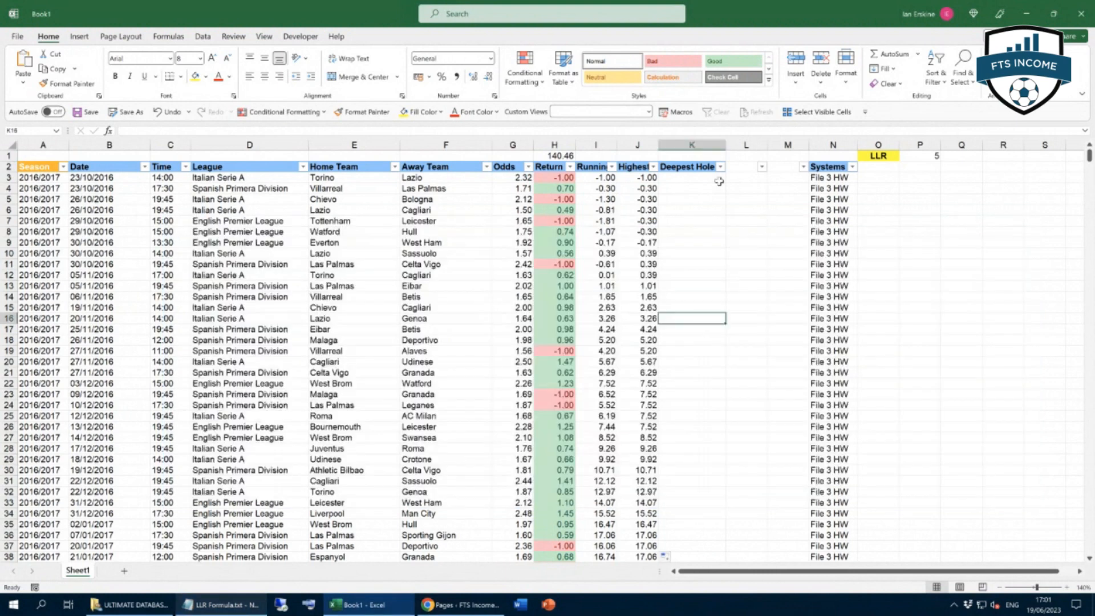
click(692, 178)
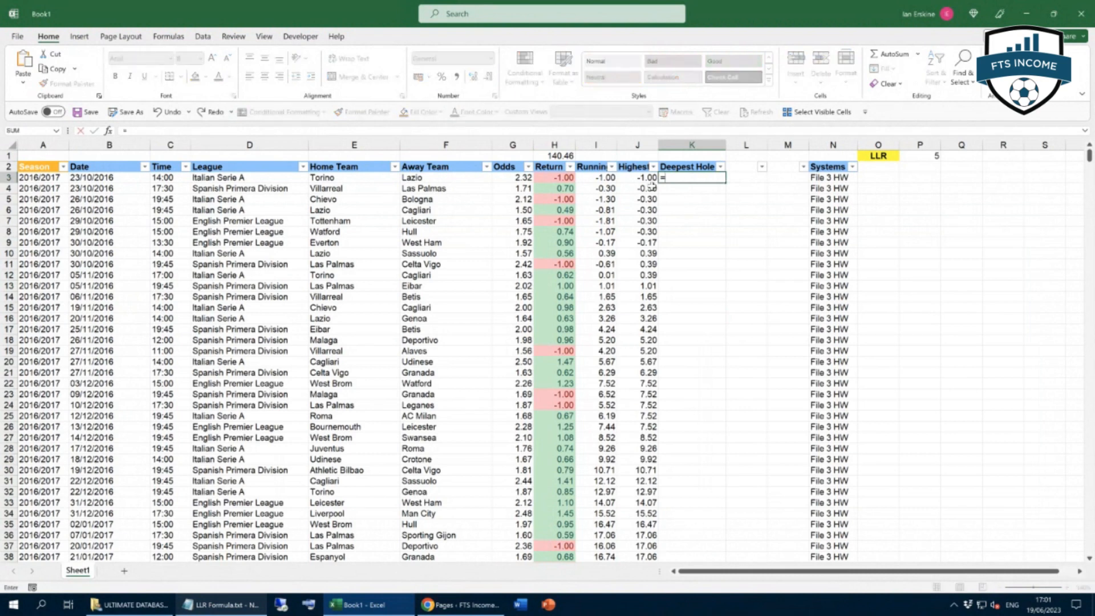
click(552, 178)
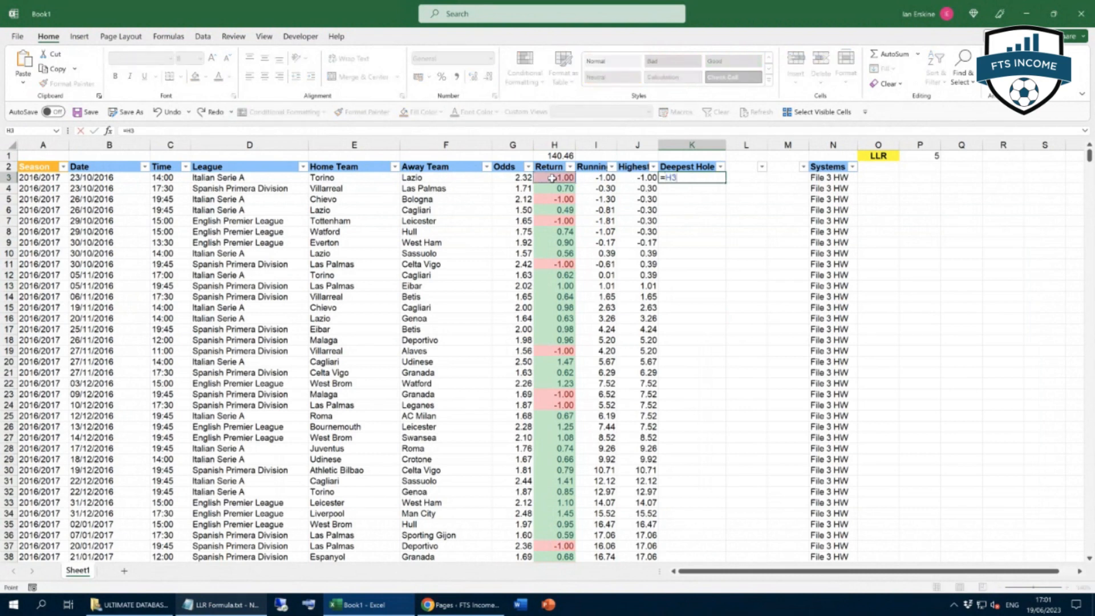
key(Return)
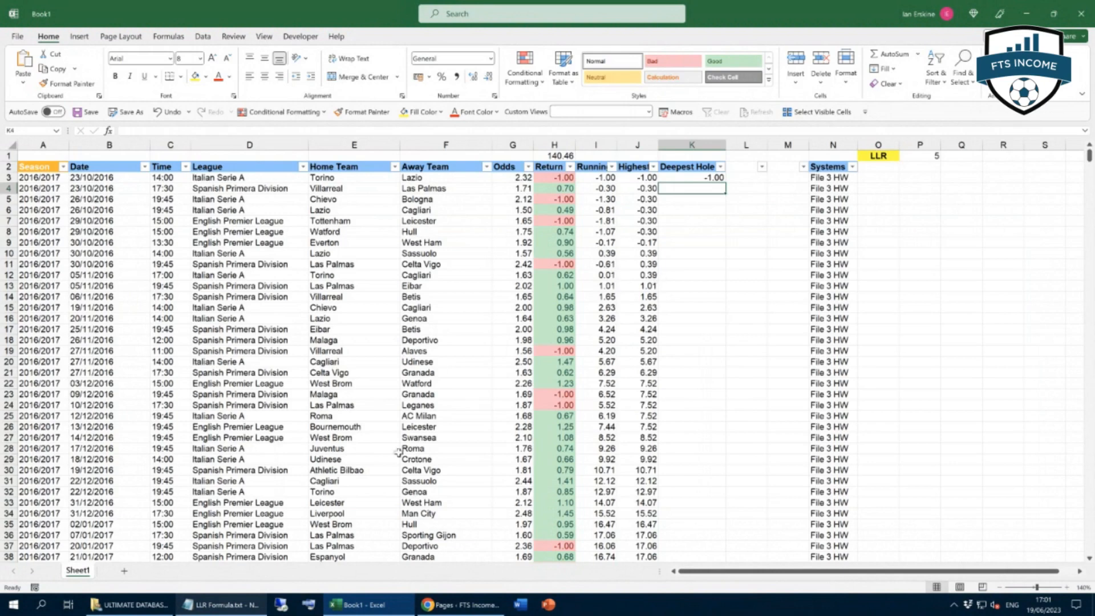
Consult the deepest-hole IF formula in the LLR Formula.txt notes, moved clear of the first data rows, and return to K4 in Excel.
click(217, 611)
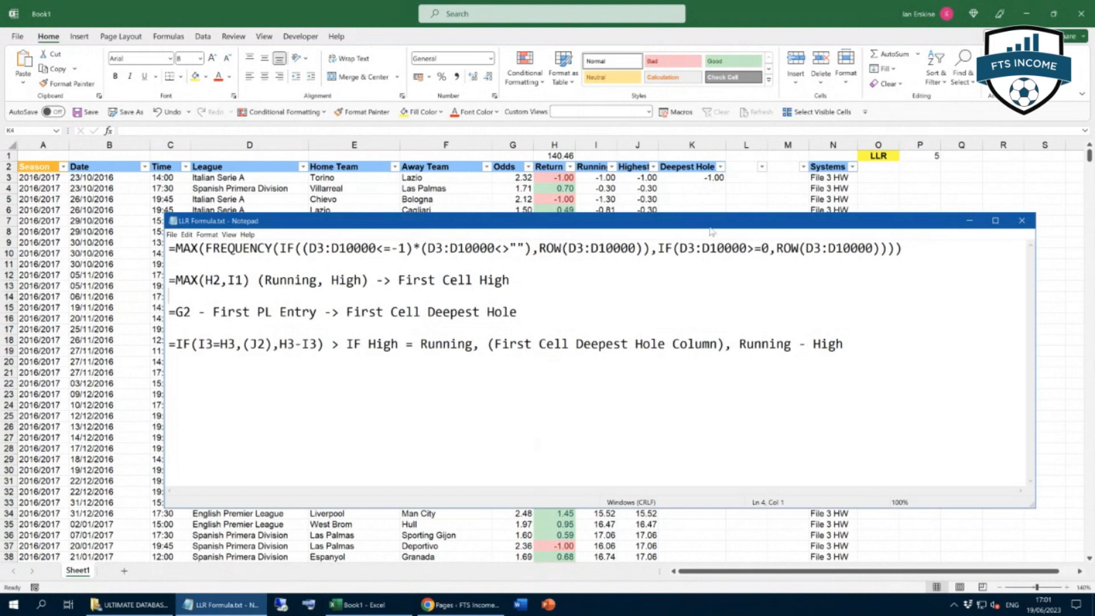
drag(709, 228, 657, 299)
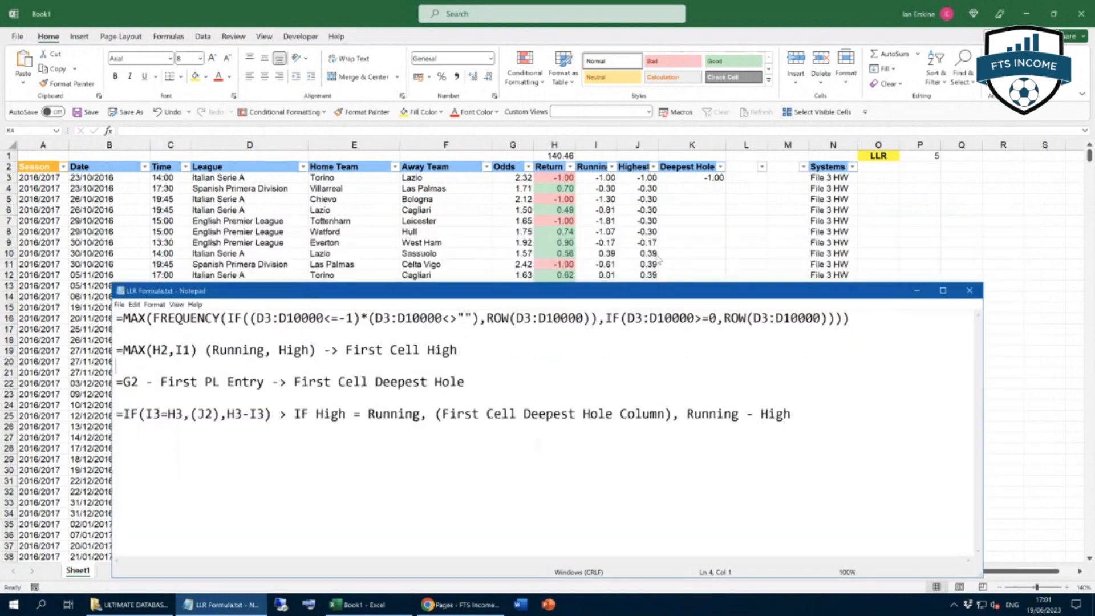
click(679, 191)
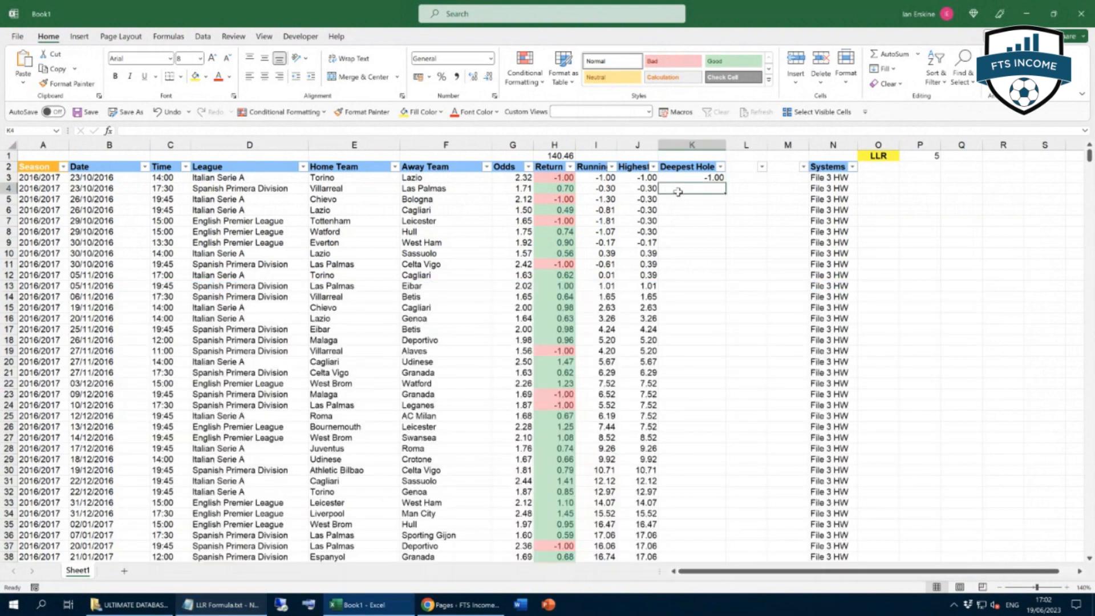
Enter =IF(J4=I4,(K3),I4-J4) in K4 to calculate the deepest hole from the running total and highest point.
text(=IF()
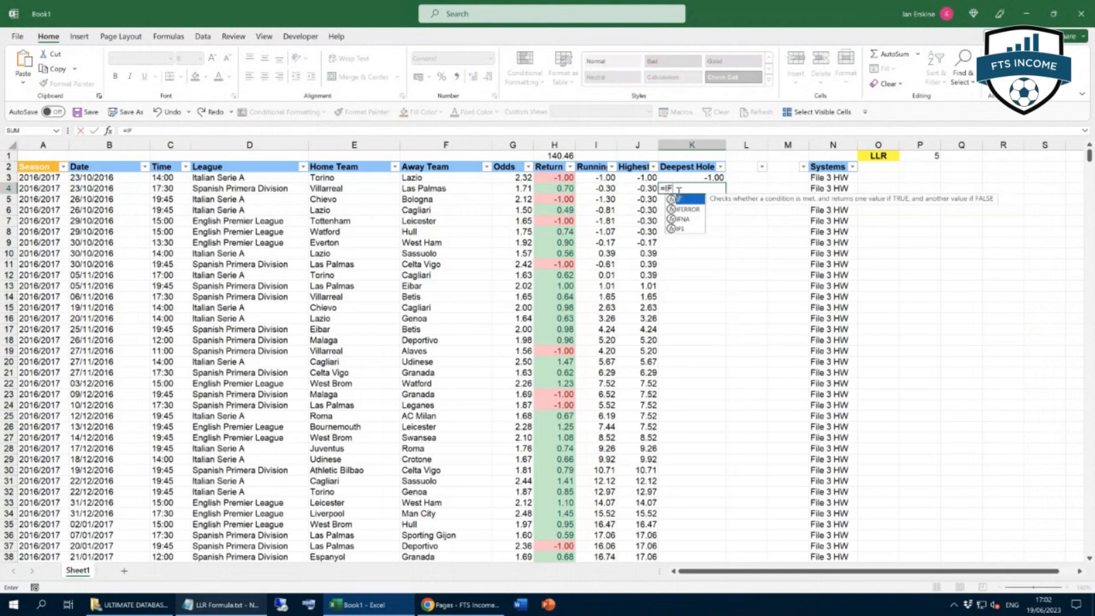
click(631, 188)
text(=)
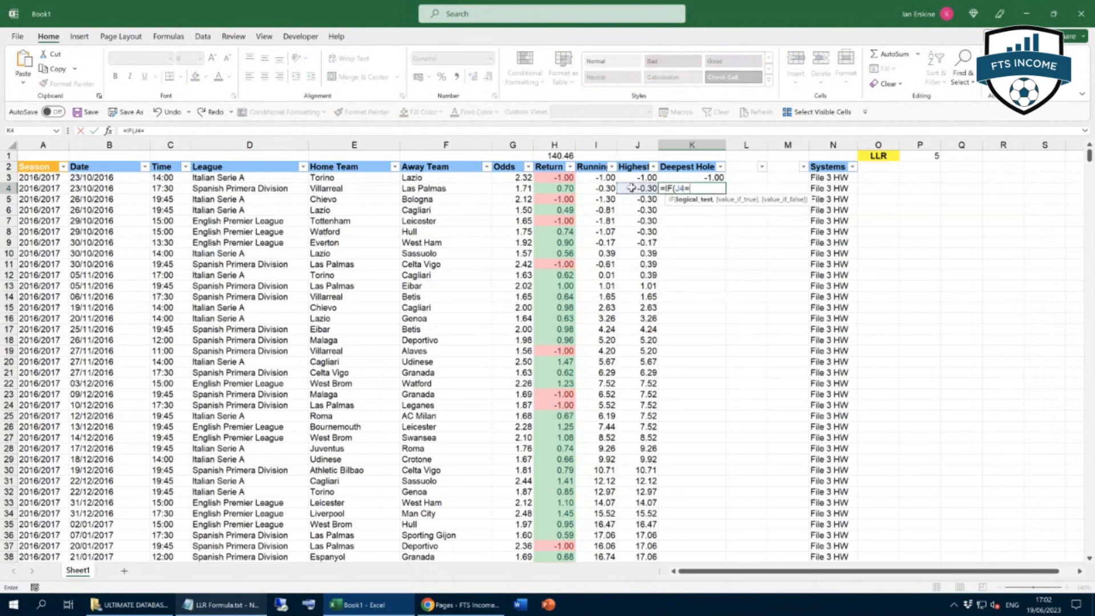
click(607, 184)
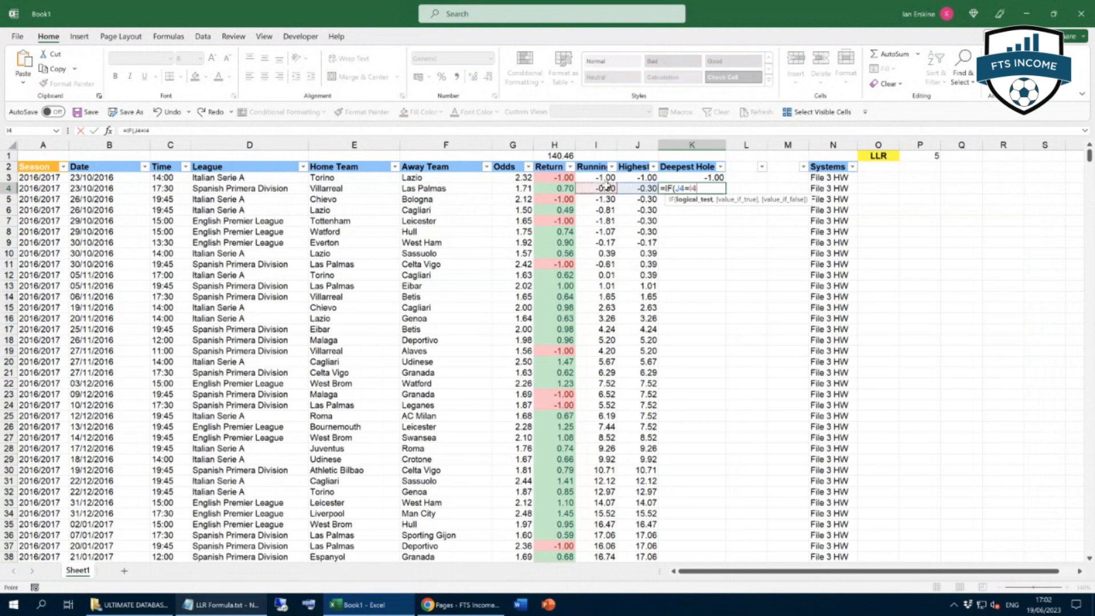
text(,()
click(709, 177)
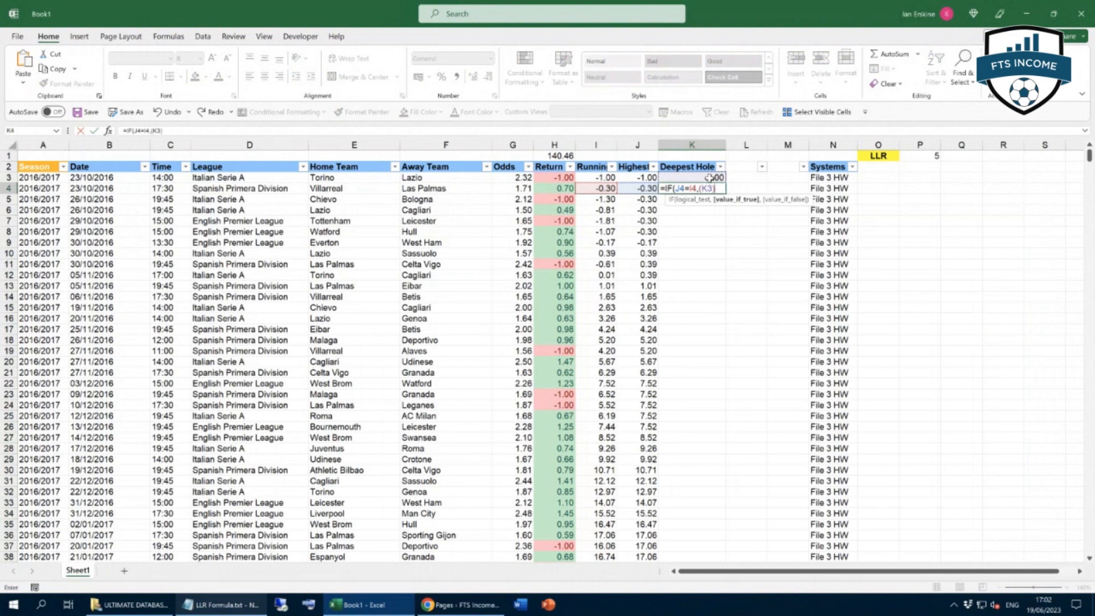
text(),)
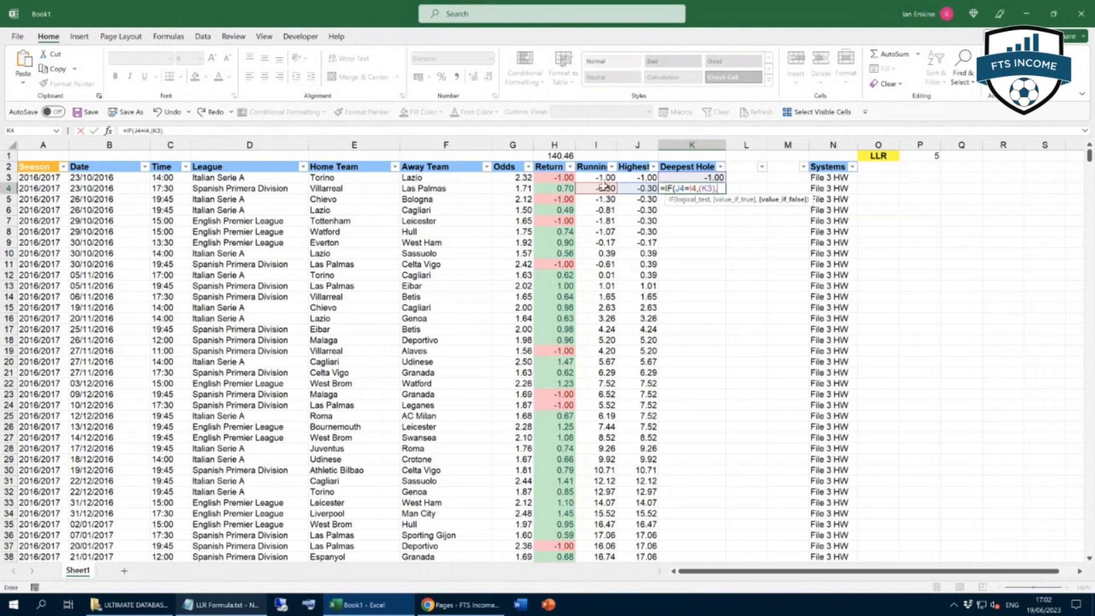
click(605, 186)
text(-)
click(637, 185)
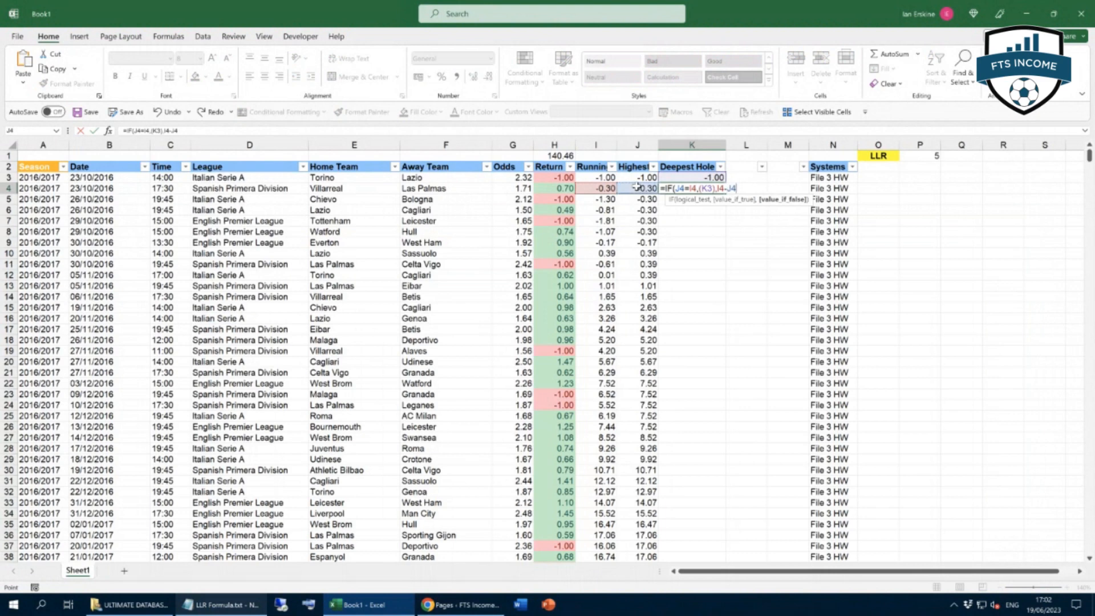
text())
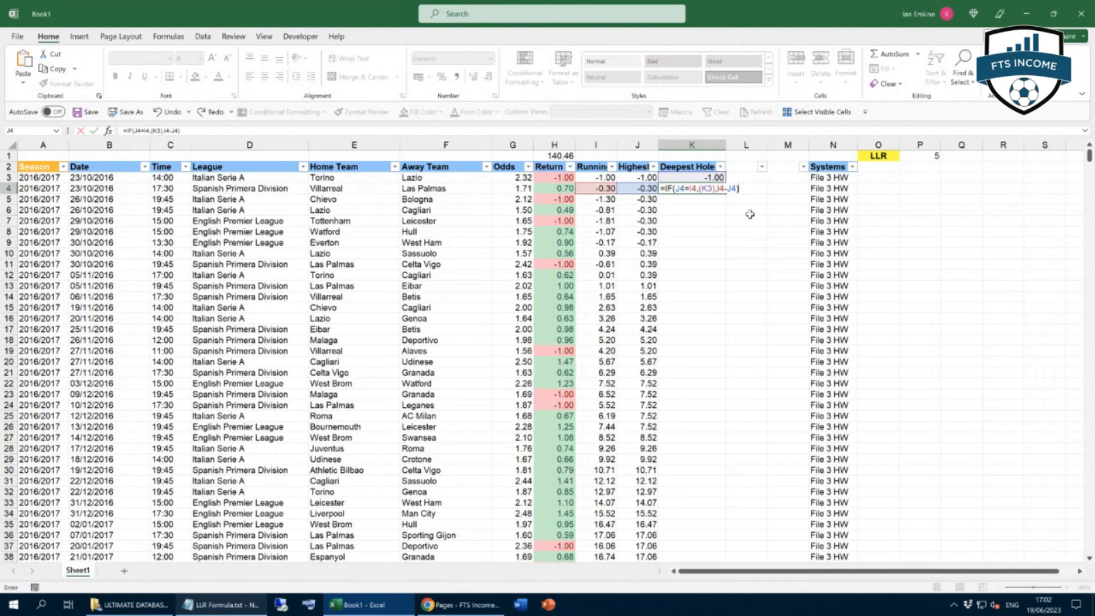
key(Return)
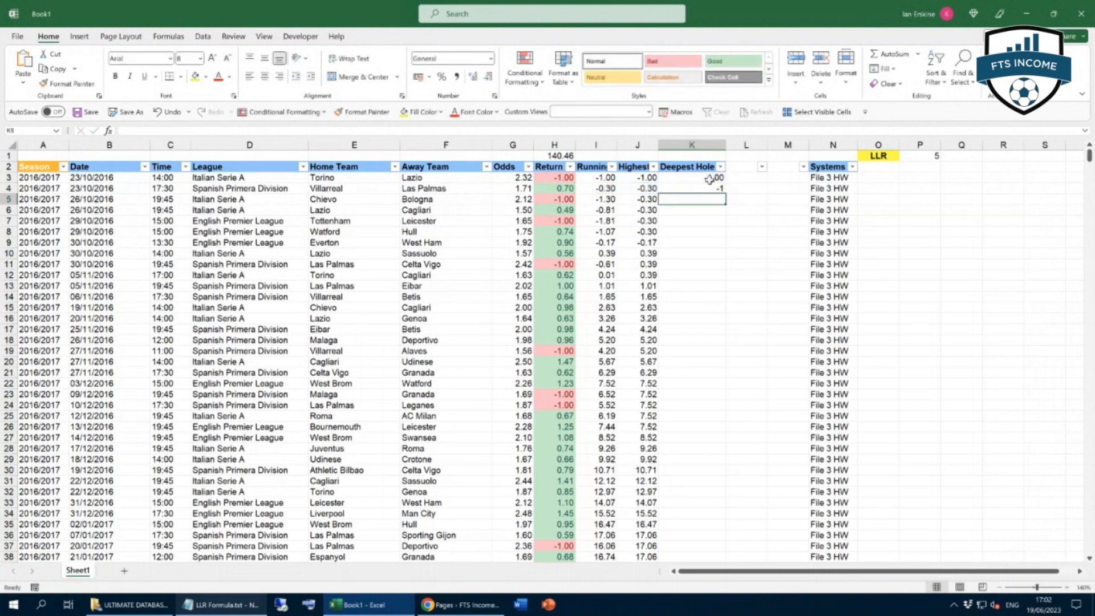
Format the deepest-hole result in K4 as Number.
click(711, 188)
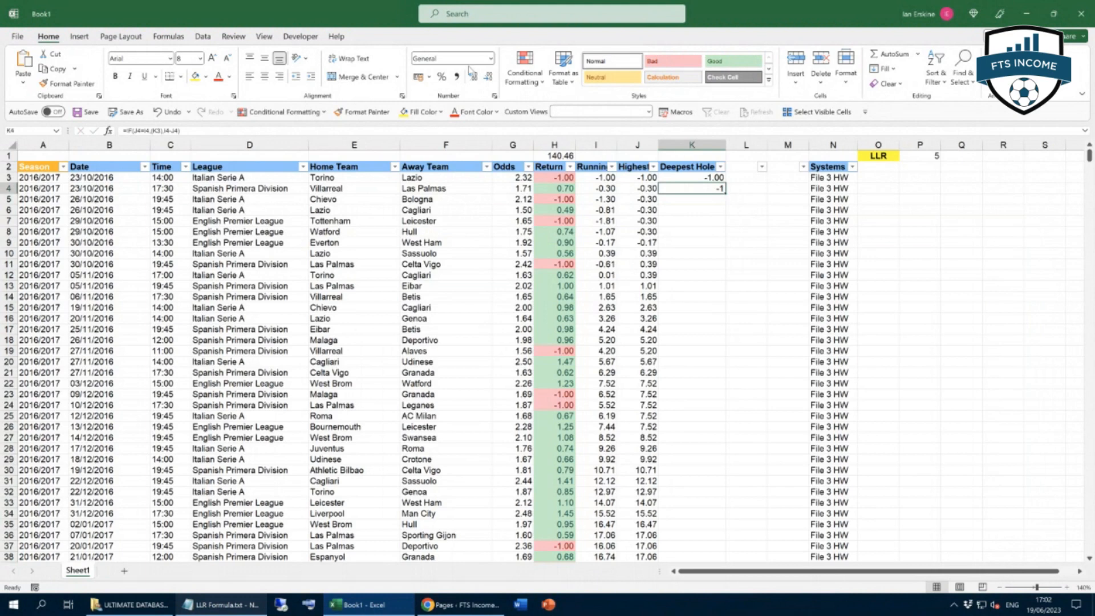
click(491, 60)
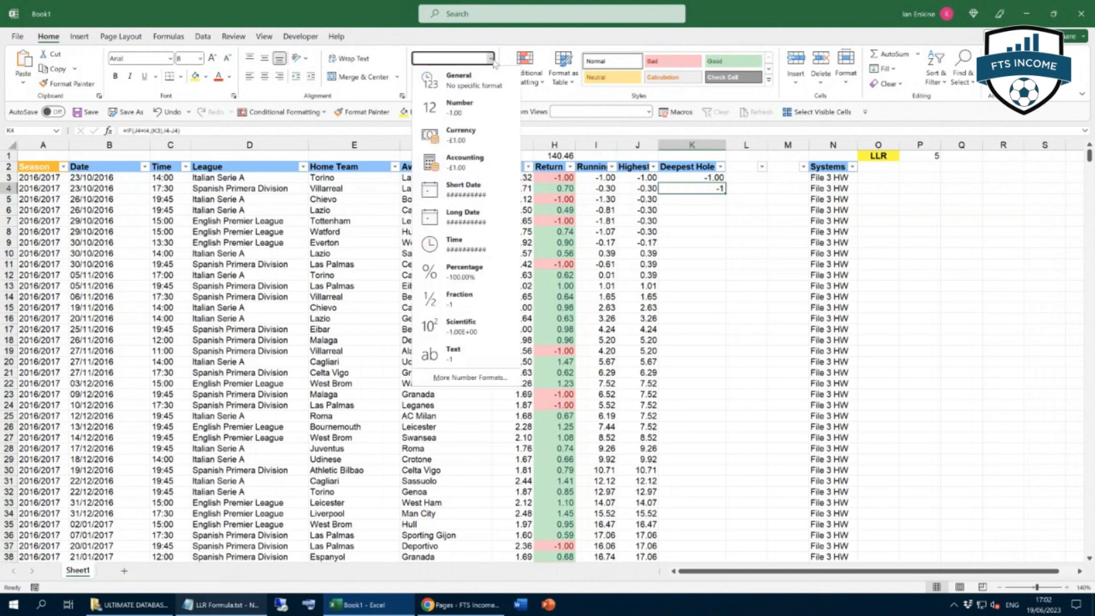
click(473, 112)
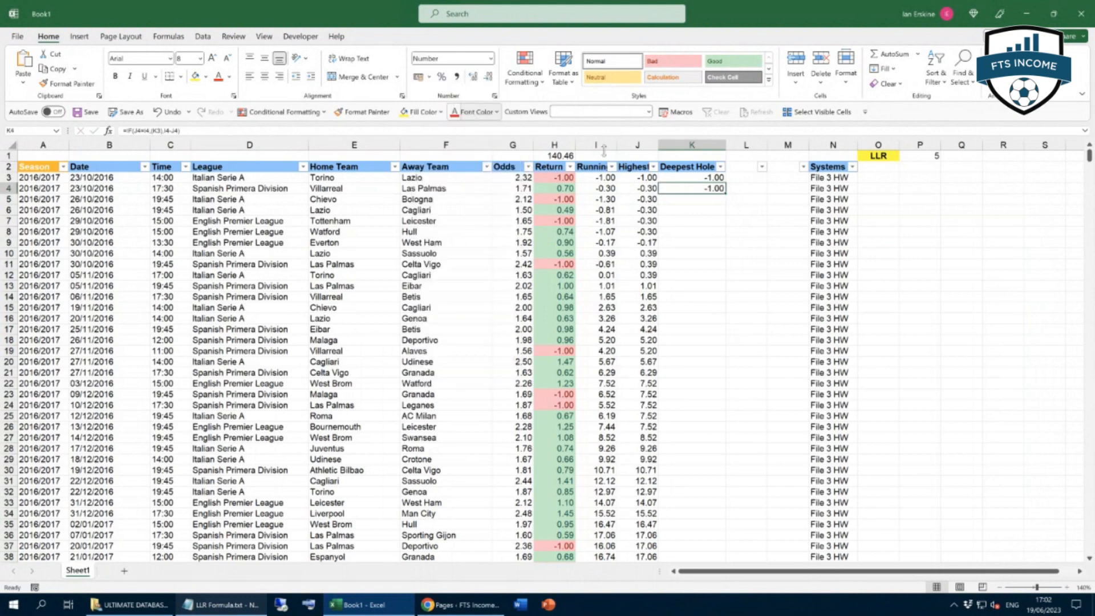
Fill the deepest-hole formula from K4 down to the last data row.
click(714, 180)
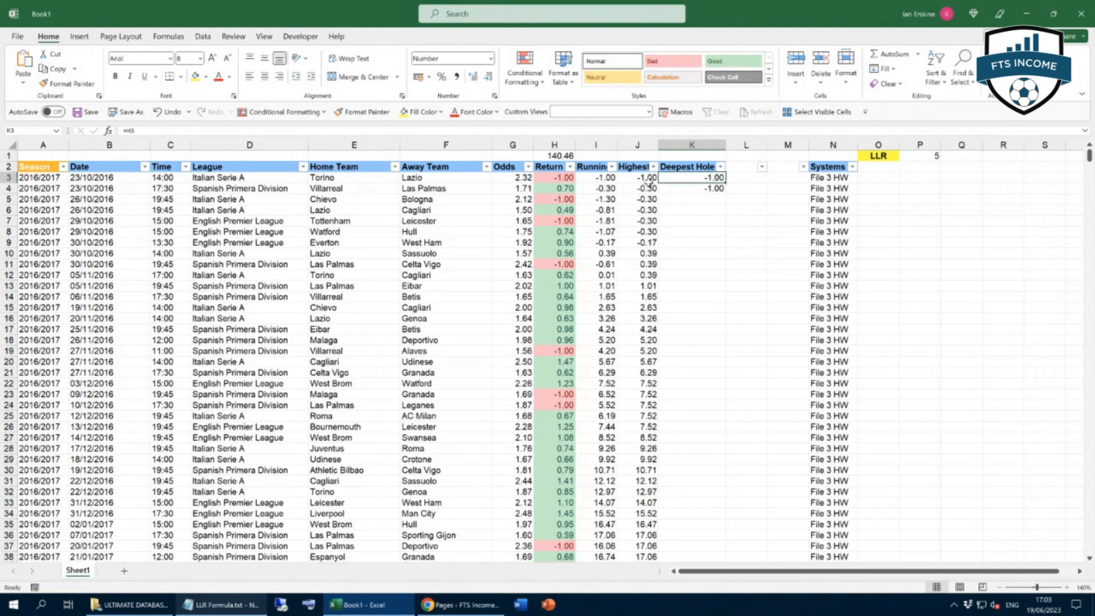
click(697, 189)
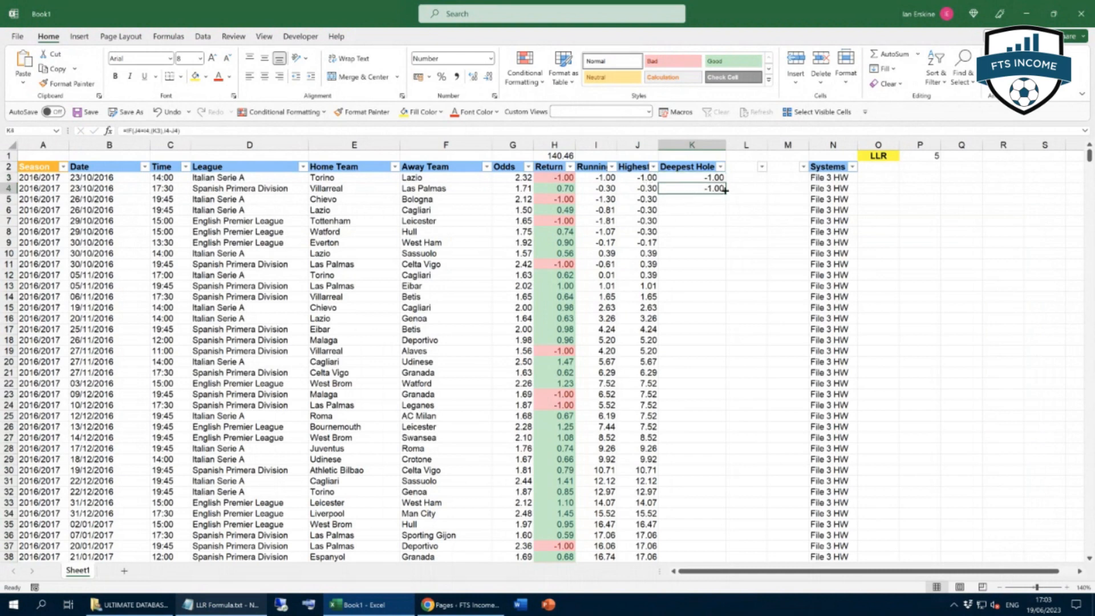
drag(726, 193, 715, 406)
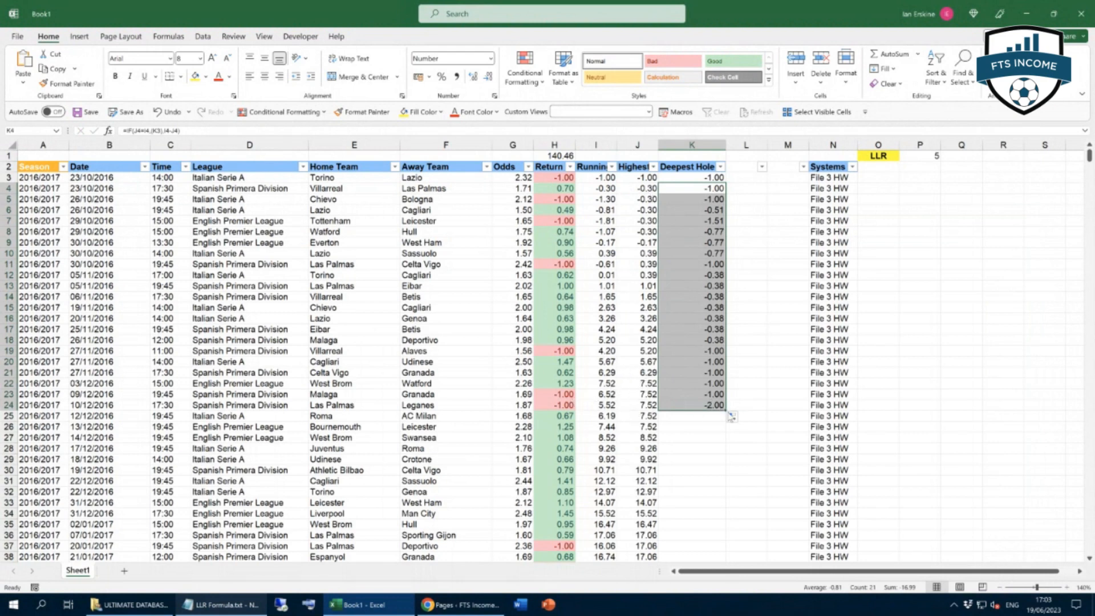
double_click(726, 410)
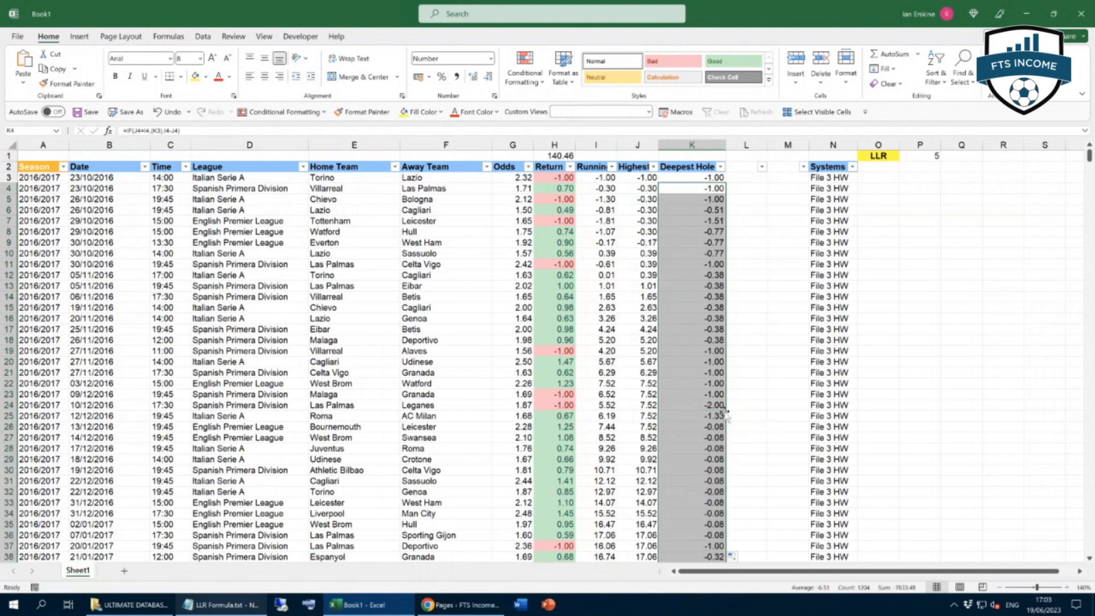
Examine how the deepest-hole values develop from the highest point in J80 through the returns in H81:H100.
scroll(695, 425, down, 3)
scroll(695, 424, down, 20)
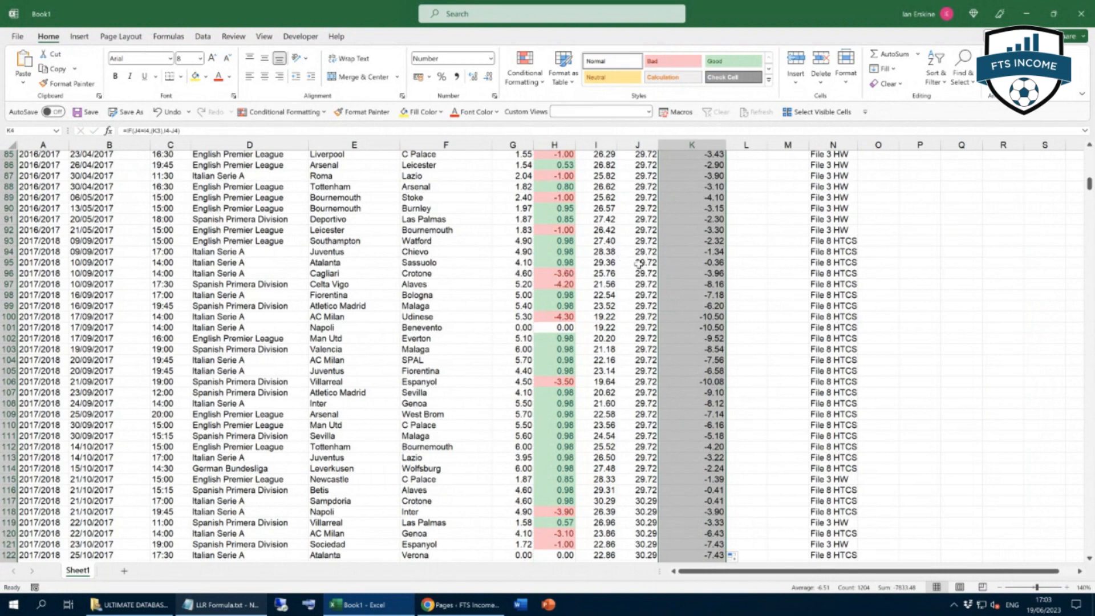
scroll(633, 226, up, 2)
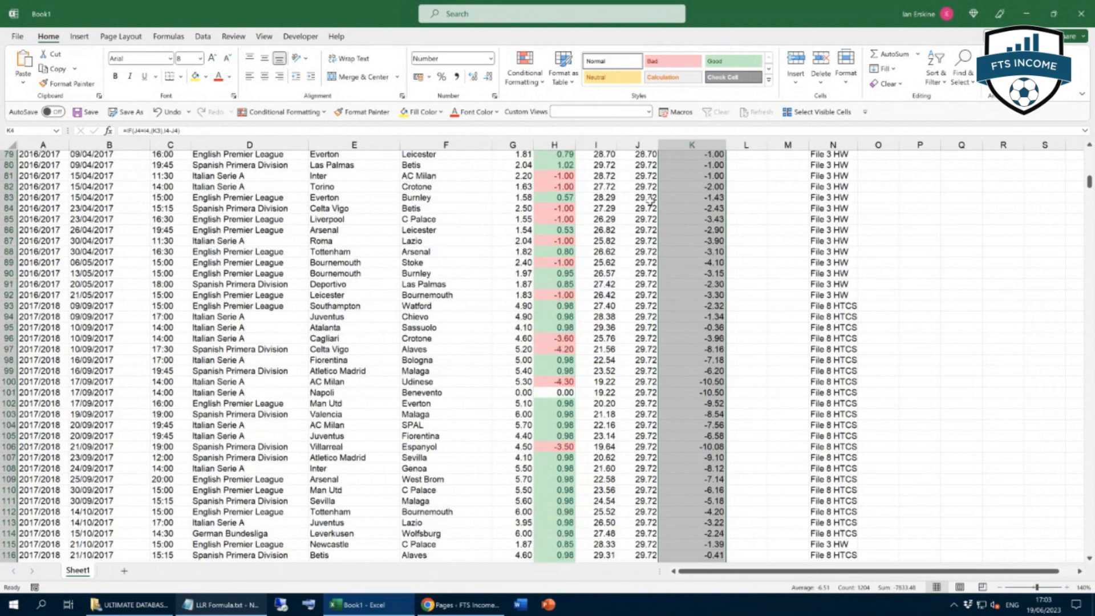
click(642, 165)
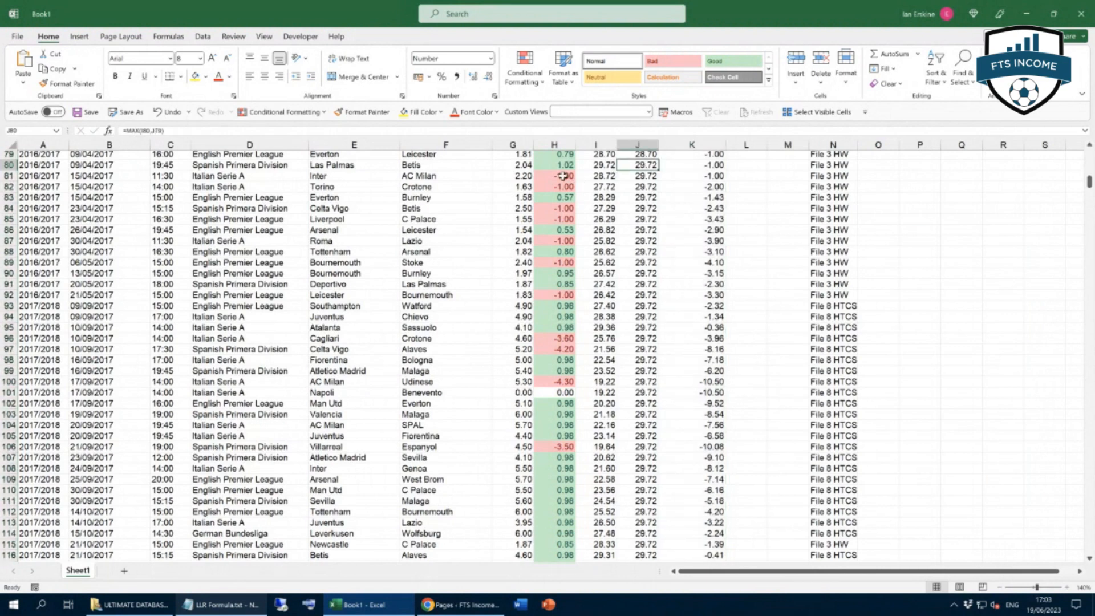
drag(563, 175, 569, 381)
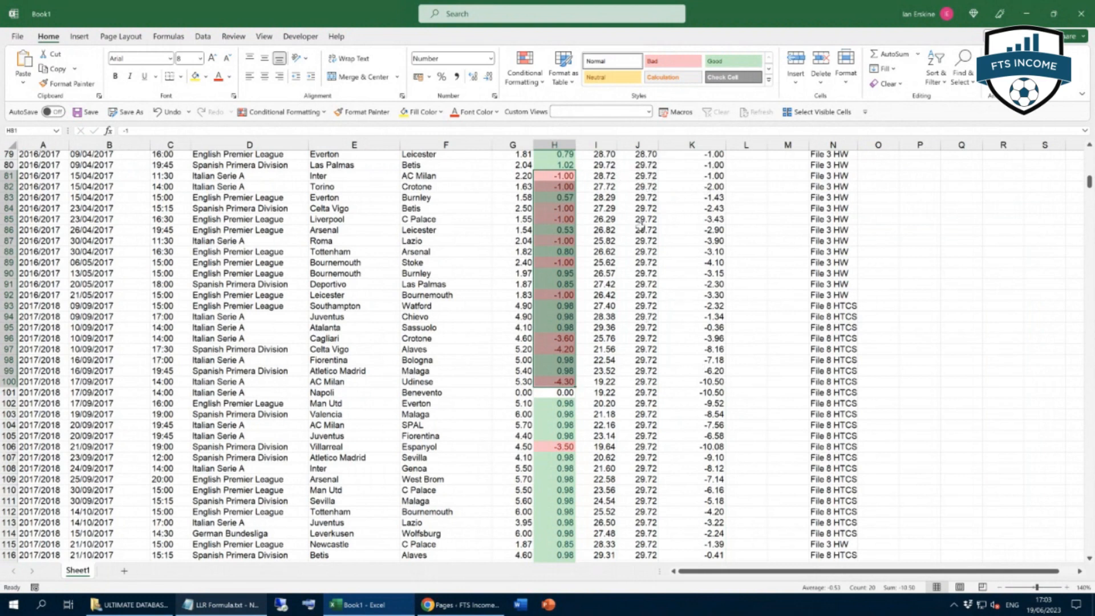
click(747, 381)
scroll(724, 354, up, 2)
scroll(725, 353, up, 20)
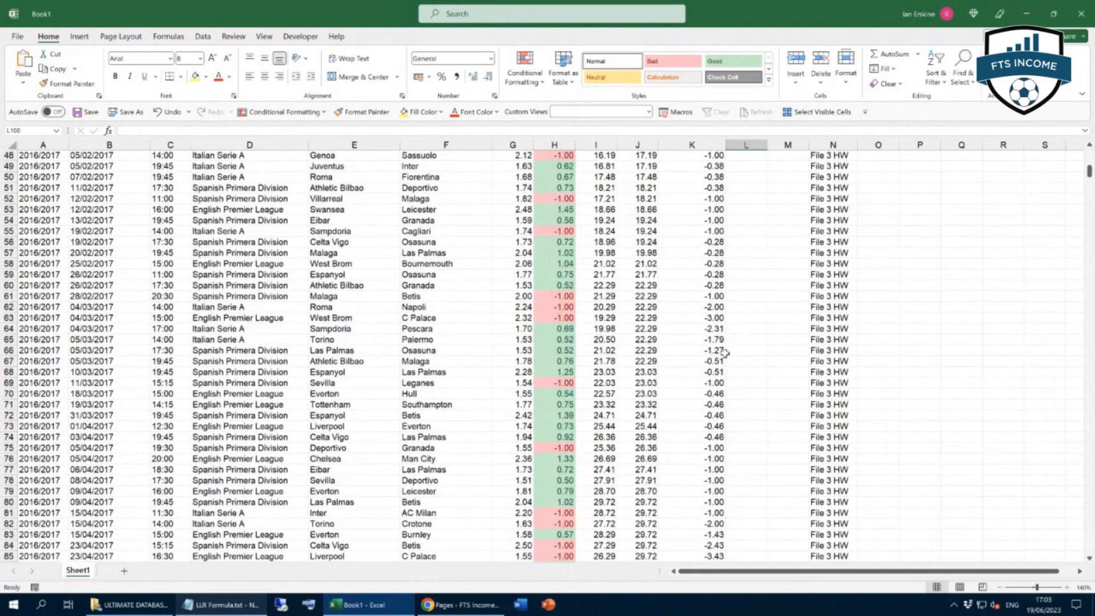
scroll(724, 354, up, 3)
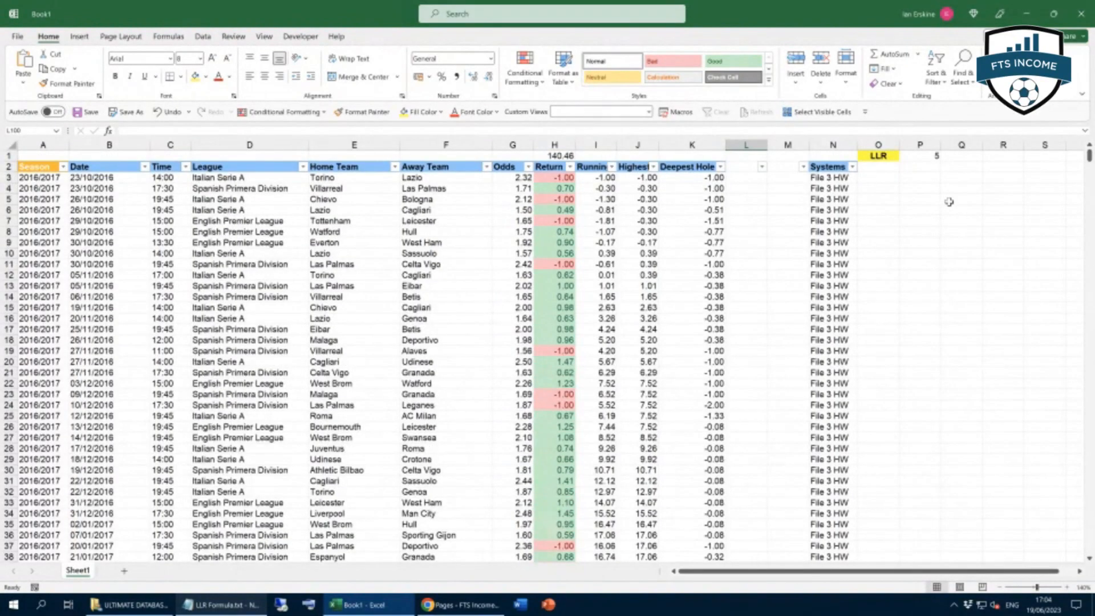
Label cell R1 "Deepest" and format it bold with a yellow fill.
click(995, 158)
text(Deepest)
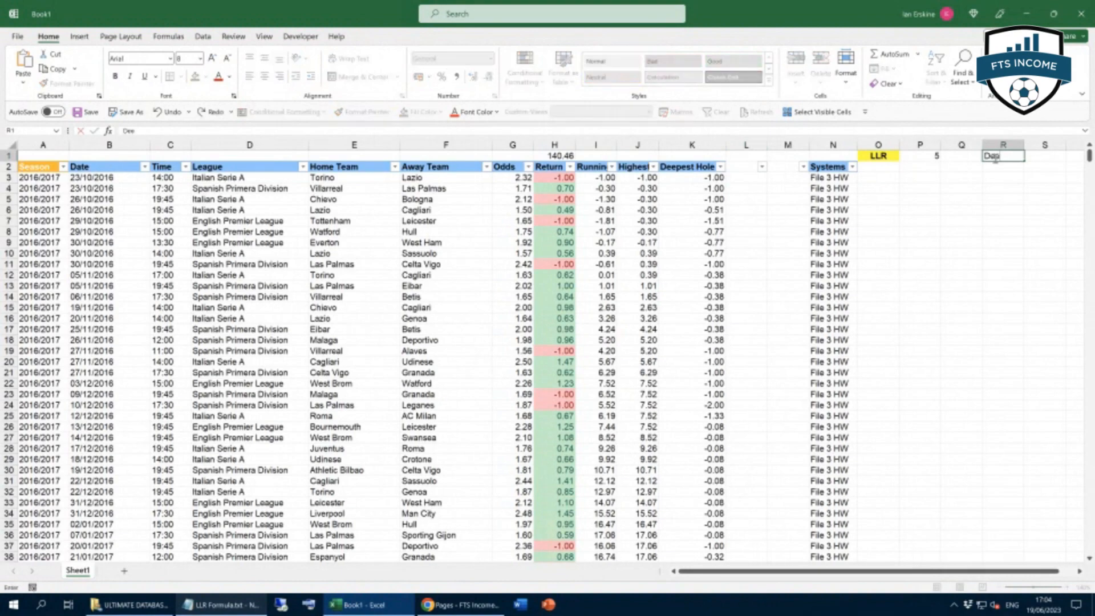
click(1011, 199)
click(1000, 158)
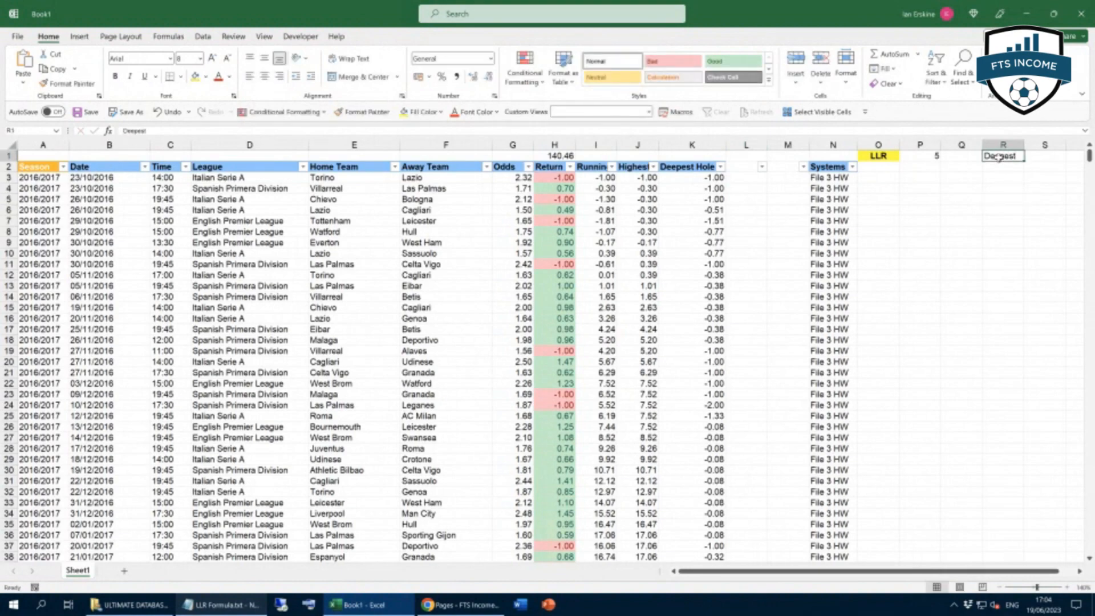
click(195, 76)
click(117, 76)
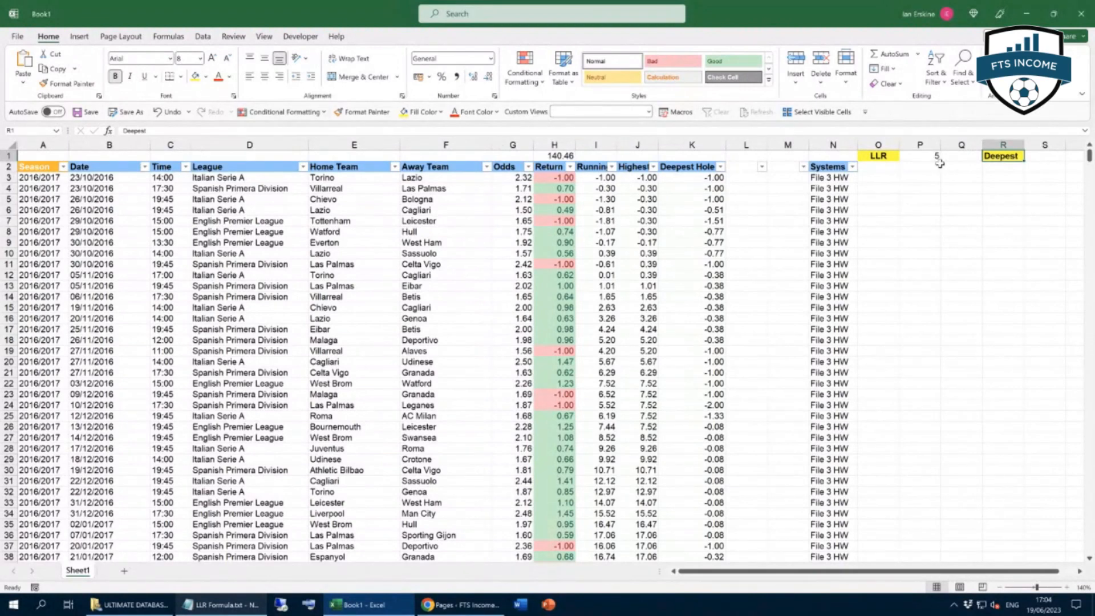
Enter =MIN(K:K) in S1 to return the lowest value of the Deepest Hole column.
click(1043, 154)
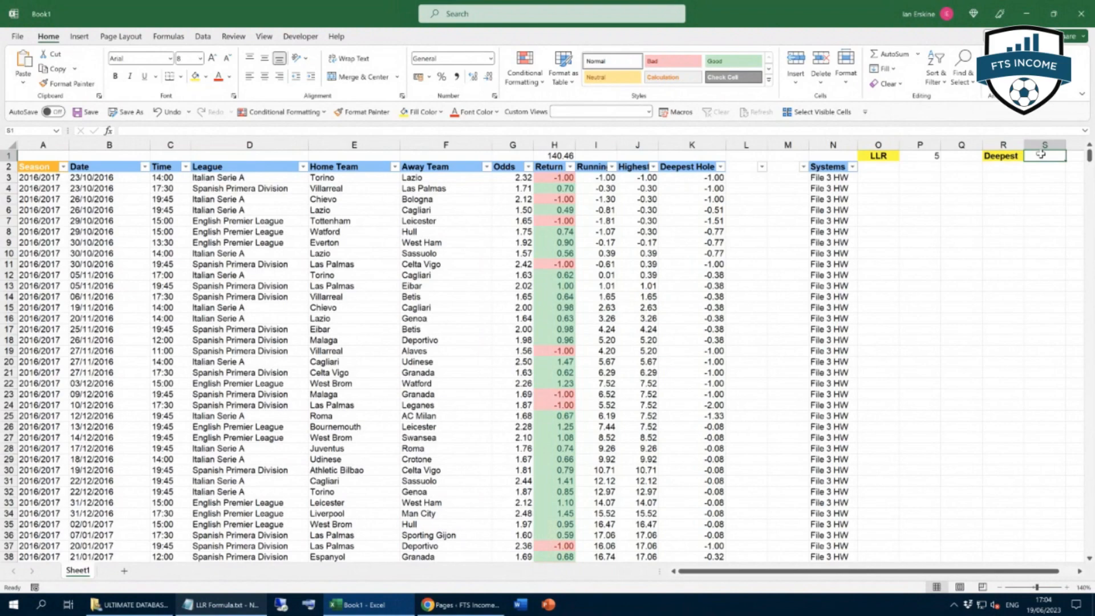
text(=MIN)
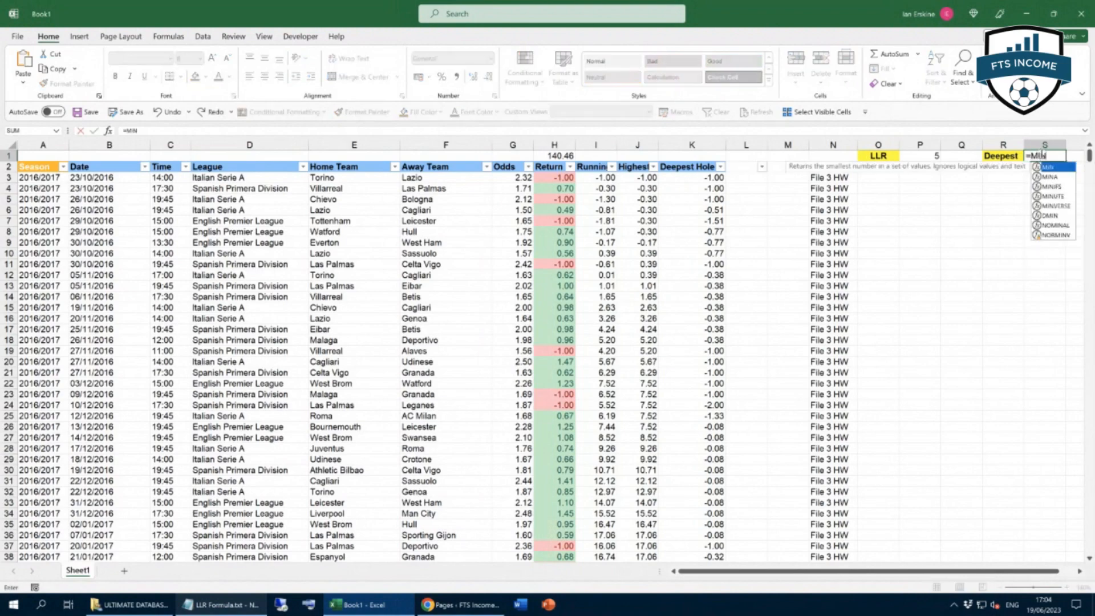
text(()
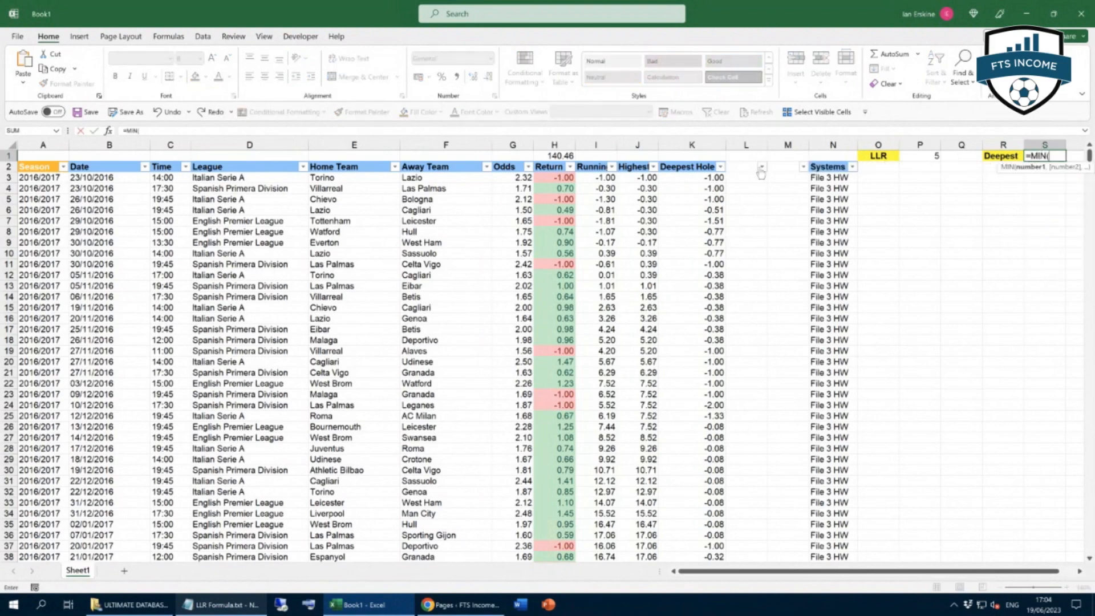
click(697, 138)
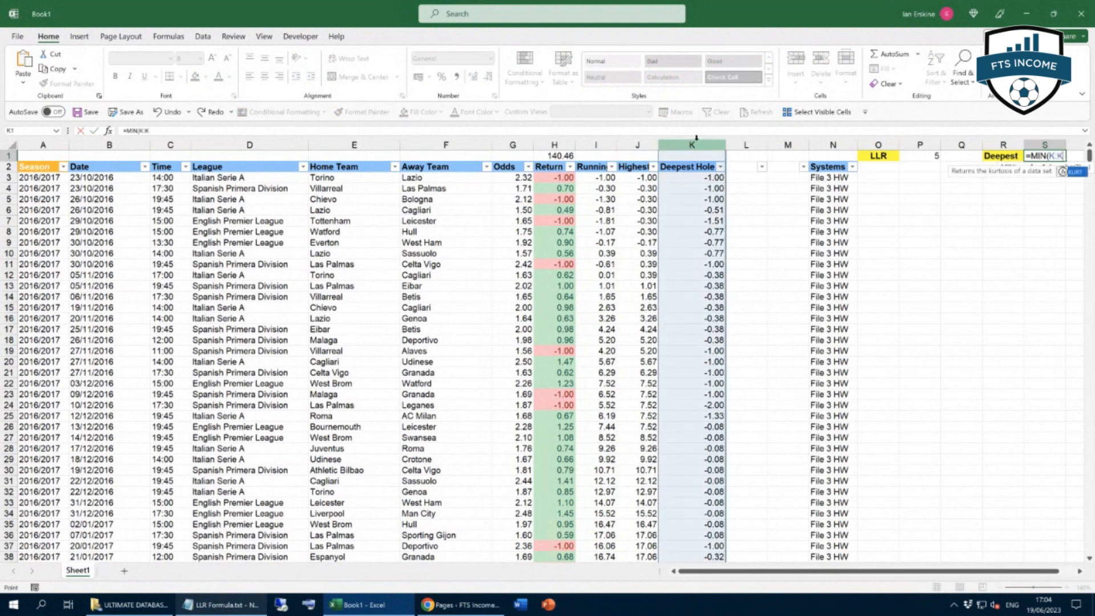
click(170, 130)
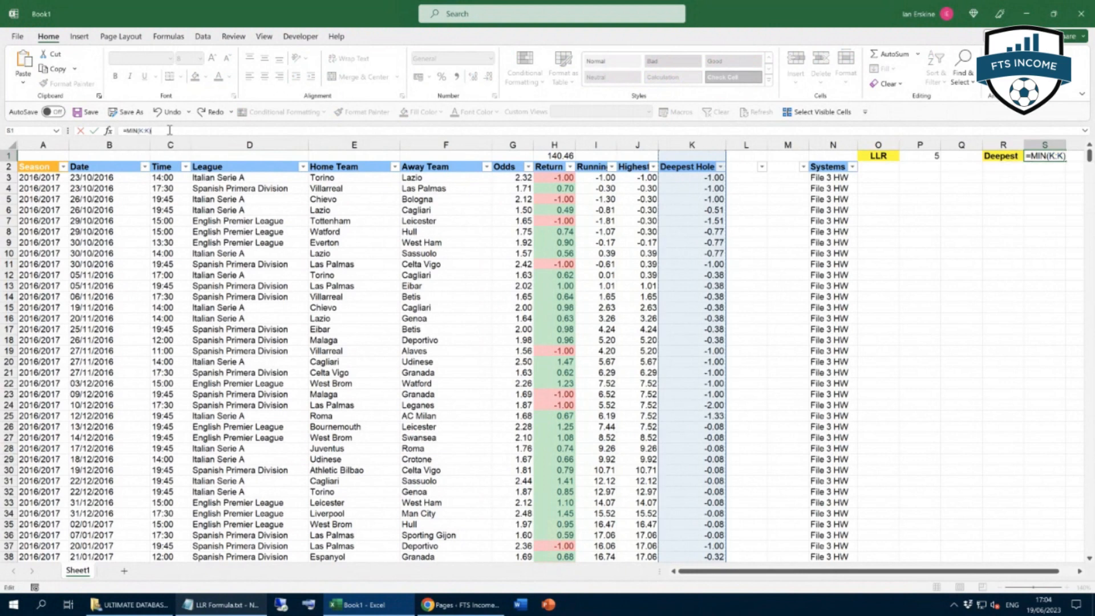
key(Return)
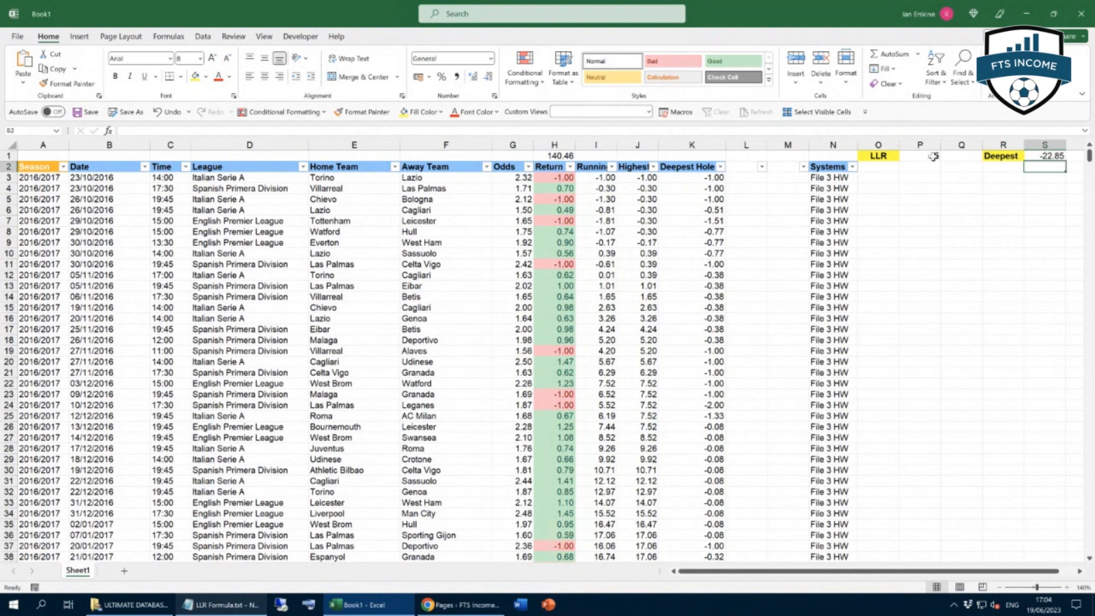
Look through the Deepest Hole column across all seasons for its lowest value, and return to the first rows.
scroll(700, 379, down, 9)
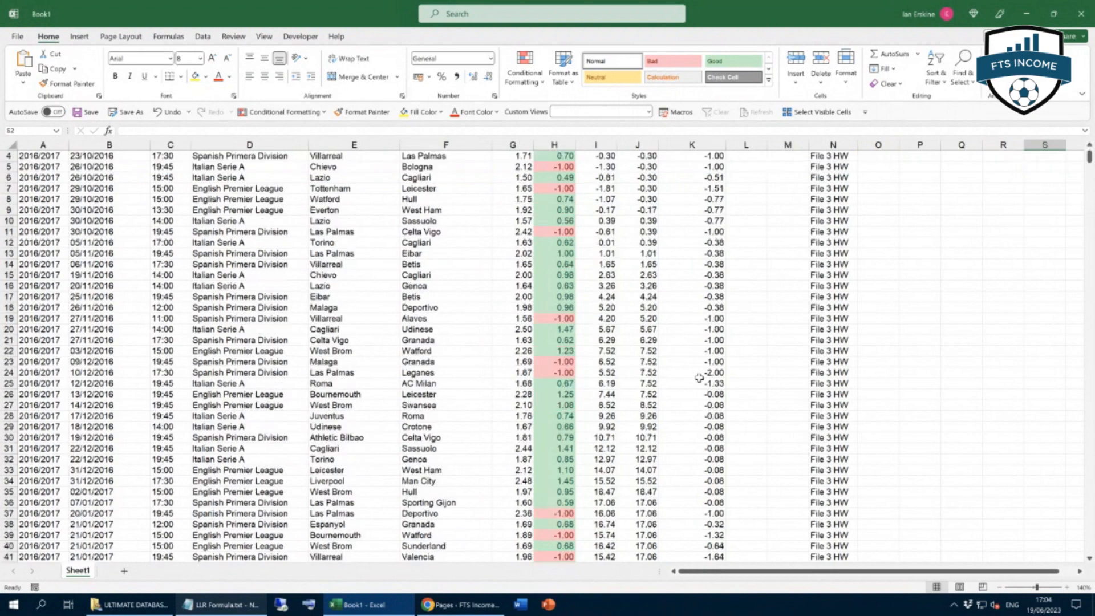
scroll(700, 378, down, 20)
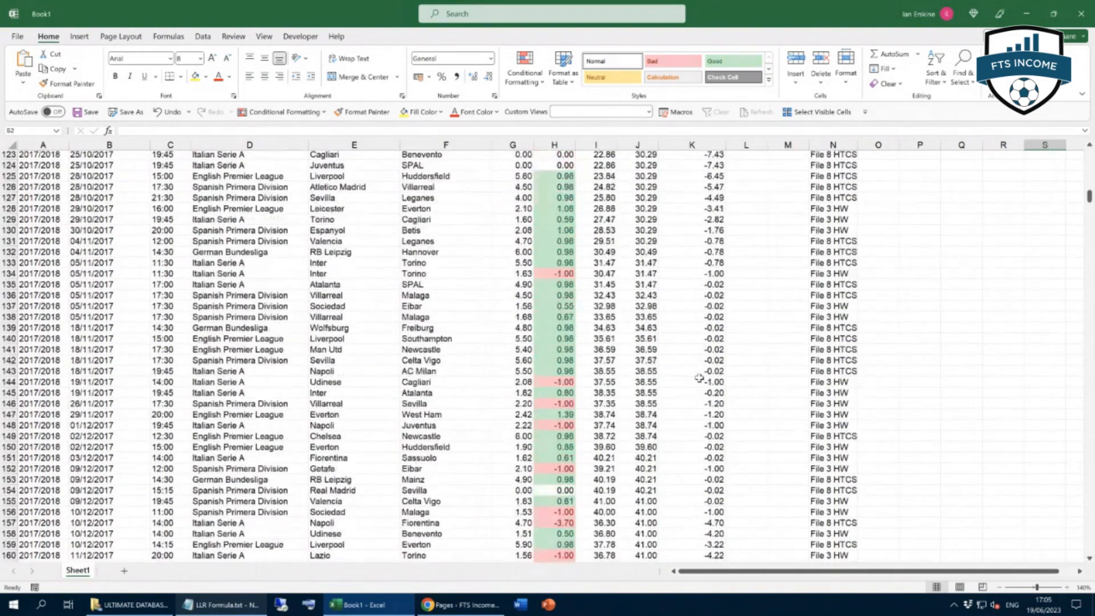
scroll(700, 378, down, 20)
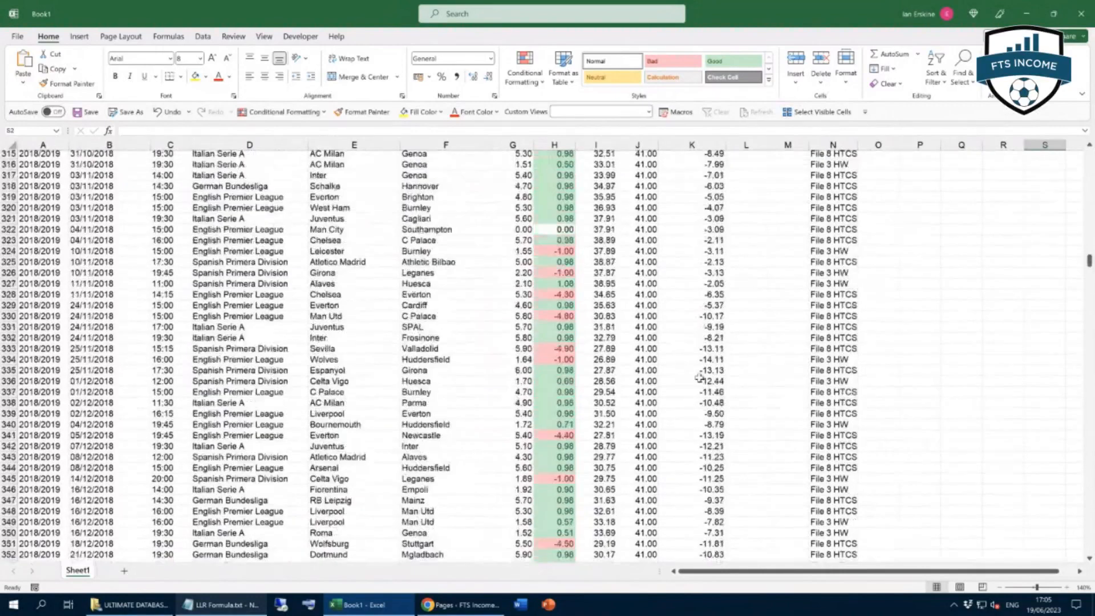
scroll(700, 378, down, 20)
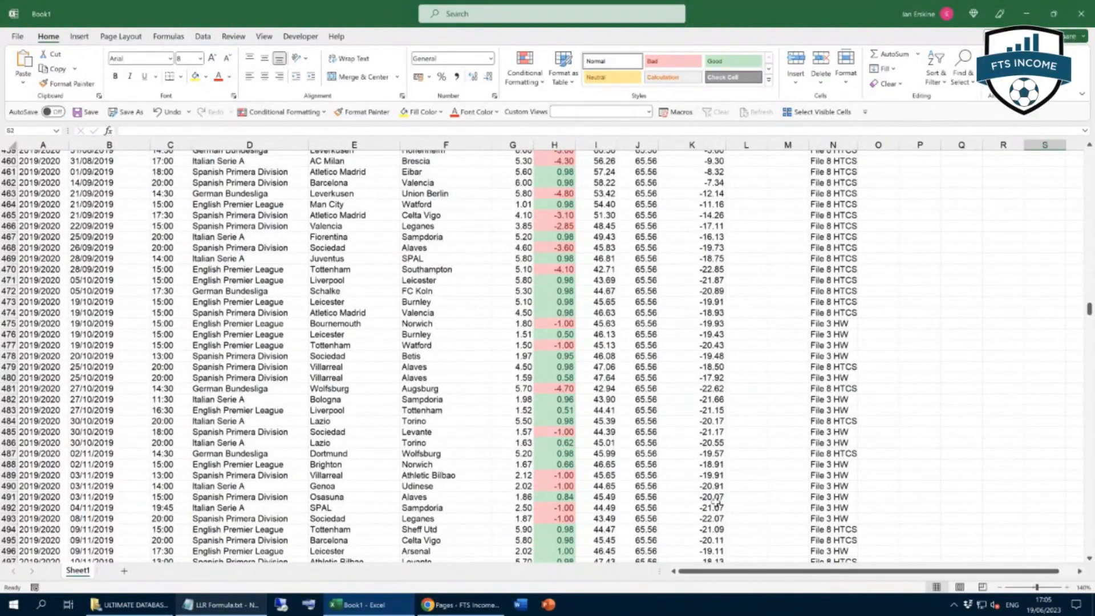
scroll(705, 520, down, 11)
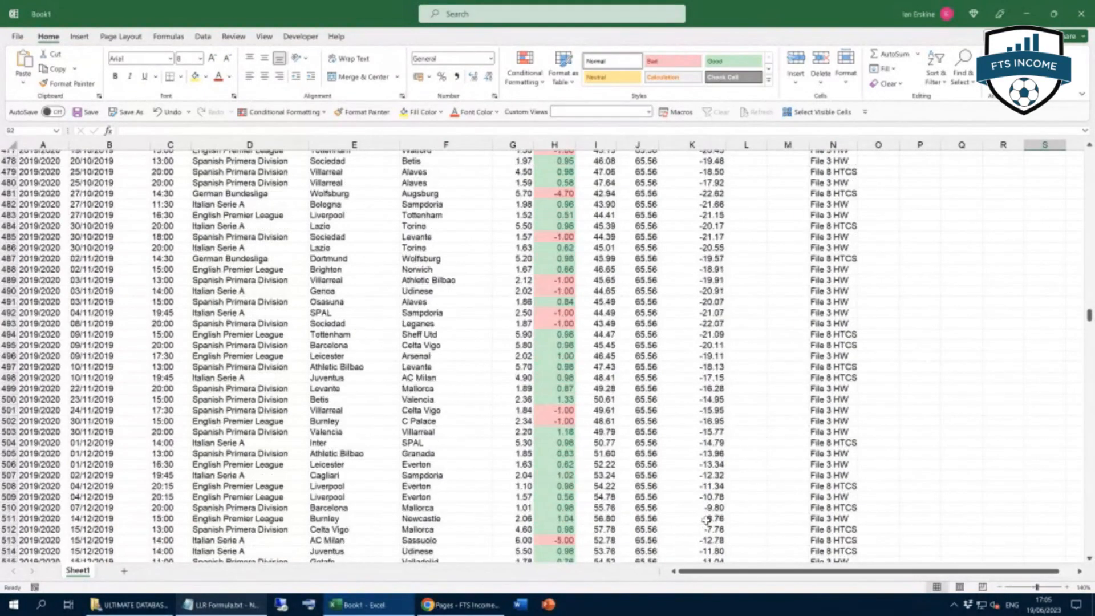
scroll(708, 520, down, 20)
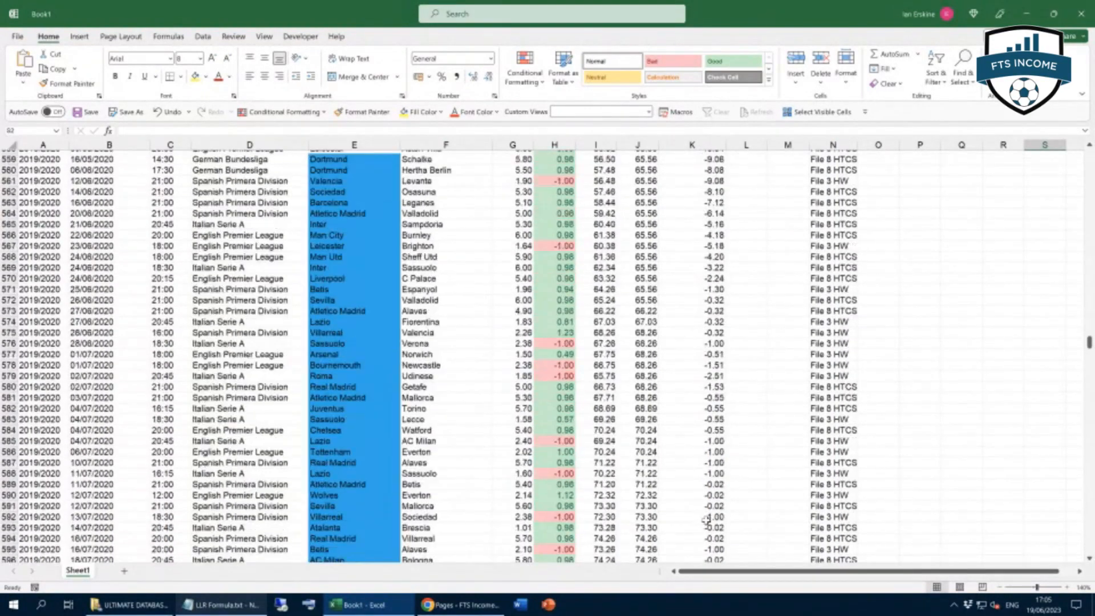
scroll(707, 520, down, 20)
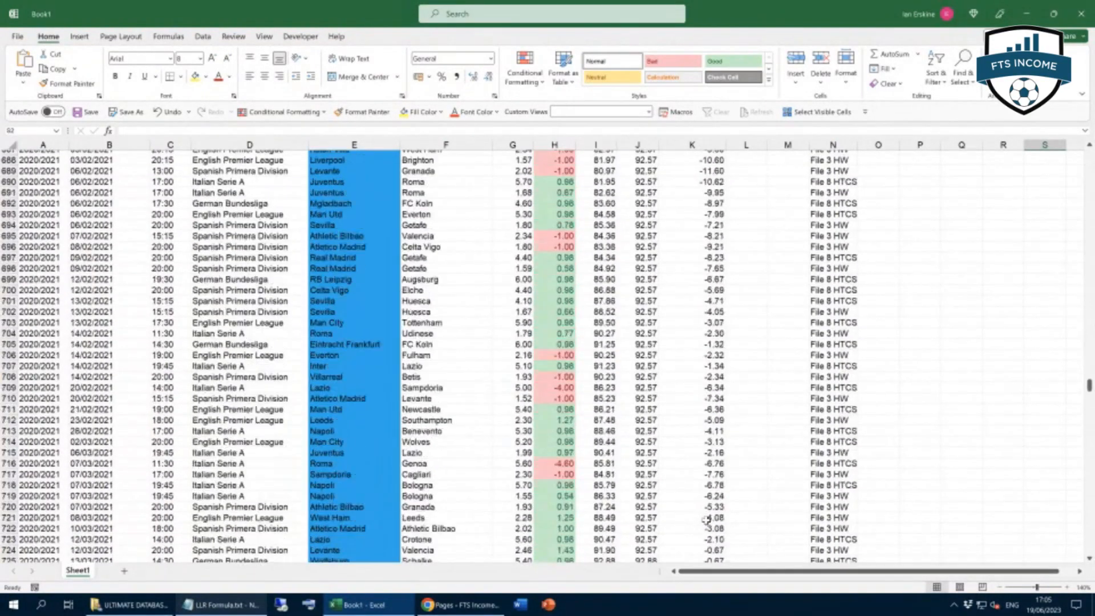
scroll(708, 521, down, 20)
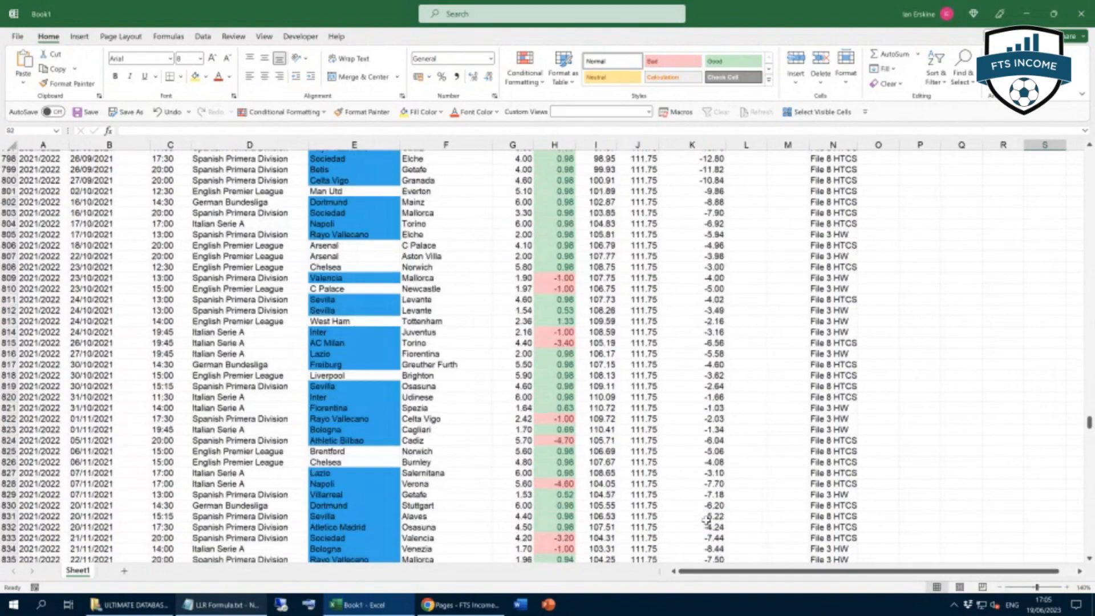
scroll(701, 435, down, 20)
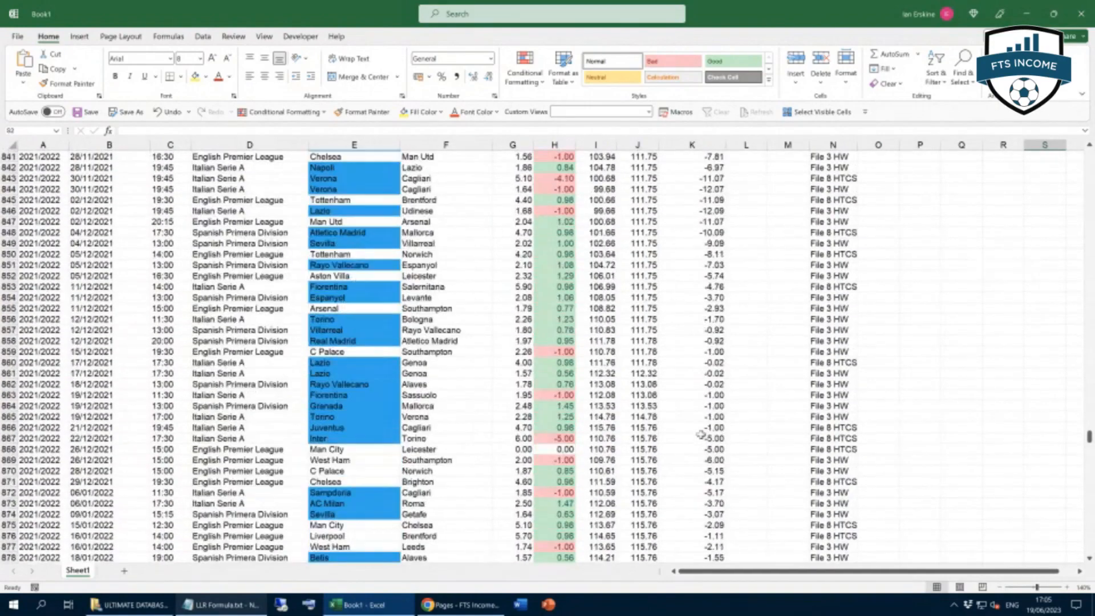
scroll(701, 435, down, 20)
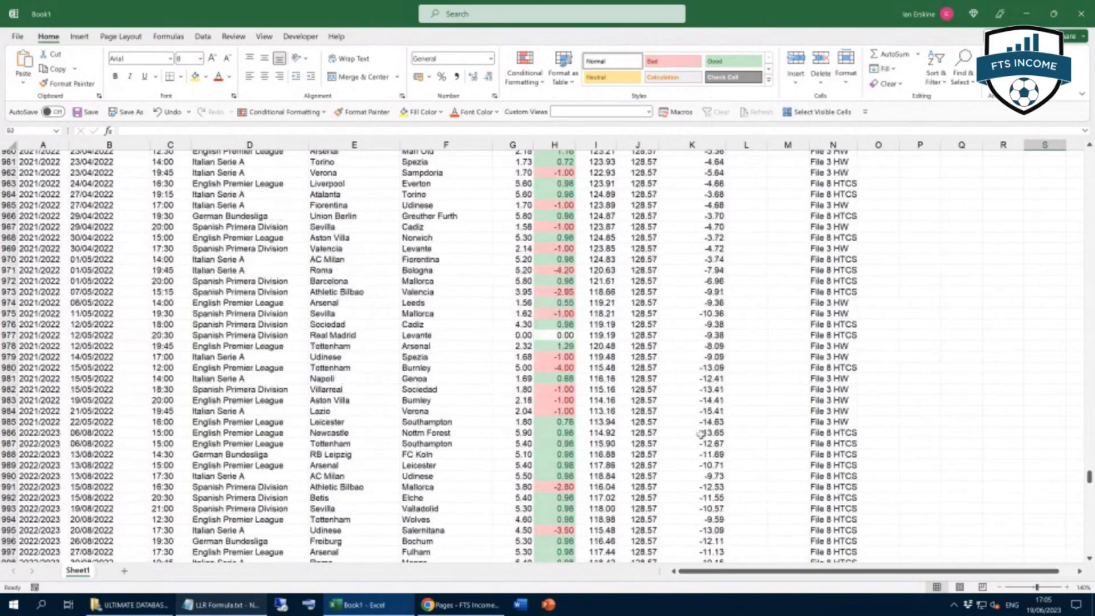
scroll(701, 435, down, 10)
scroll(701, 434, up, 20)
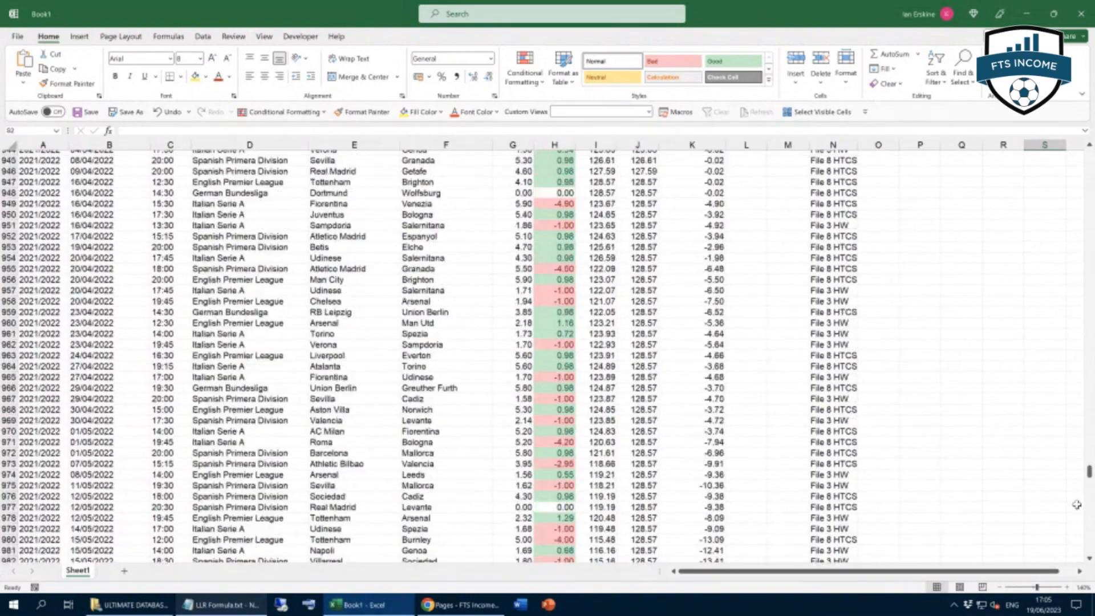
drag(1088, 471, 1088, 153)
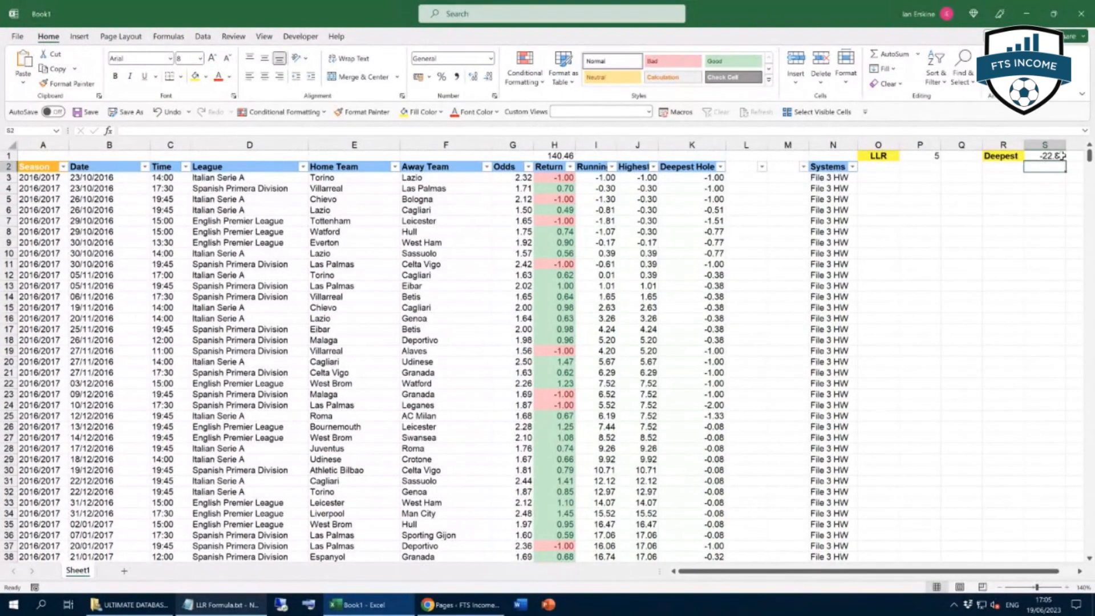
click(654, 168)
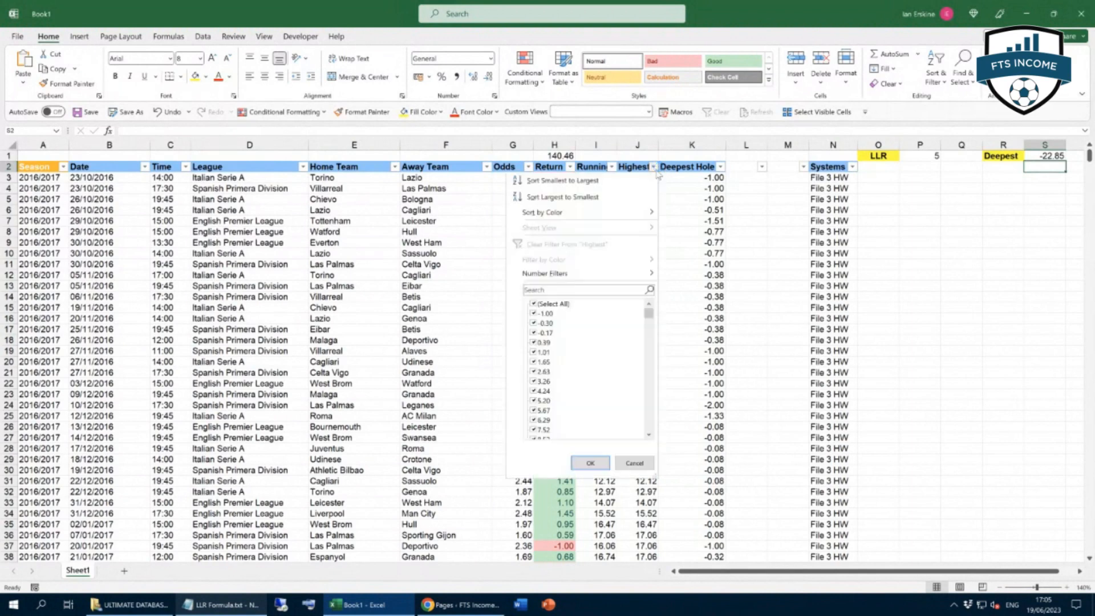
click(551, 305)
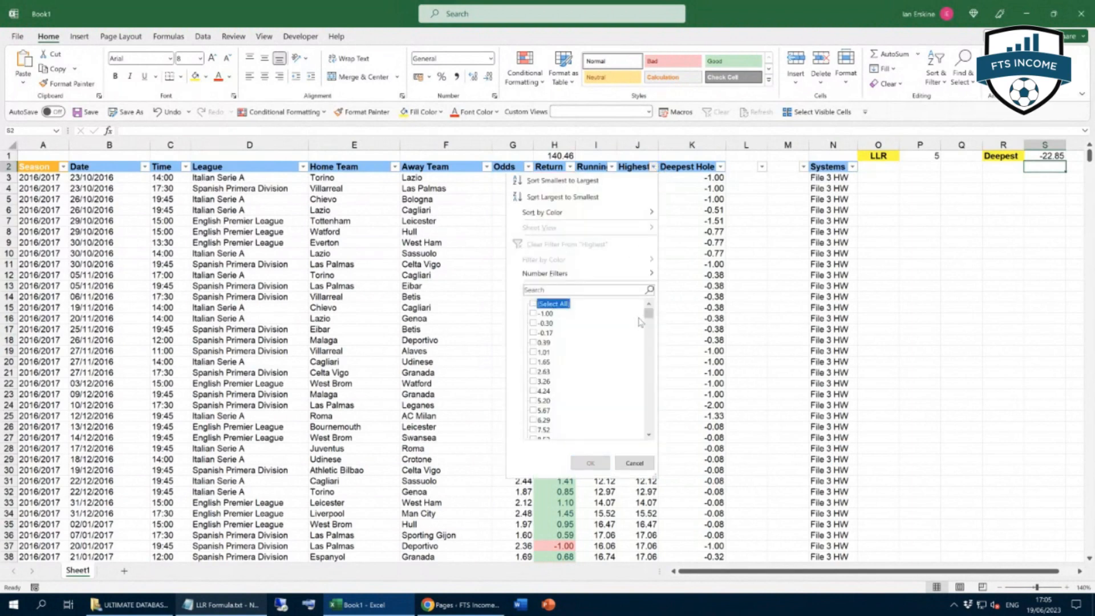
scroll(642, 325, down, 10)
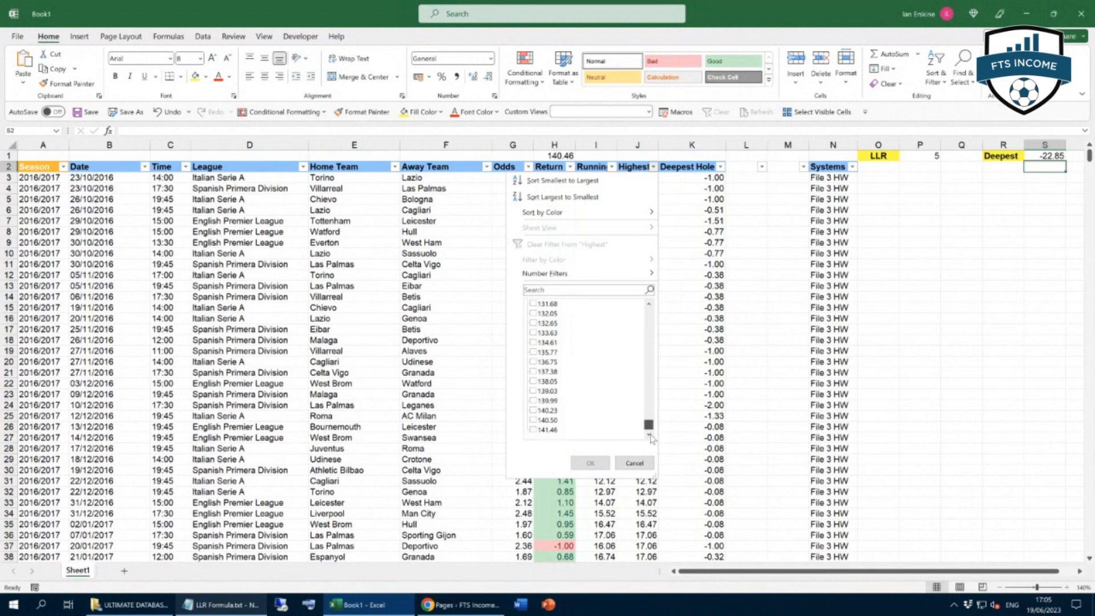
click(634, 463)
Filter the Deepest Hole column to show only the -22.85 entry.
click(721, 167)
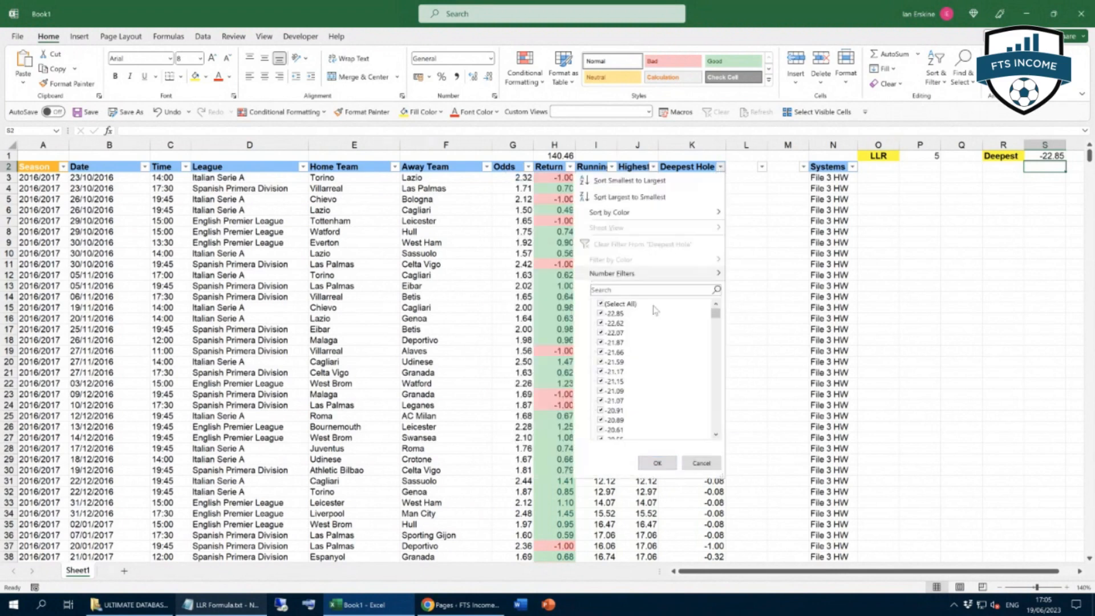
click(619, 304)
click(609, 314)
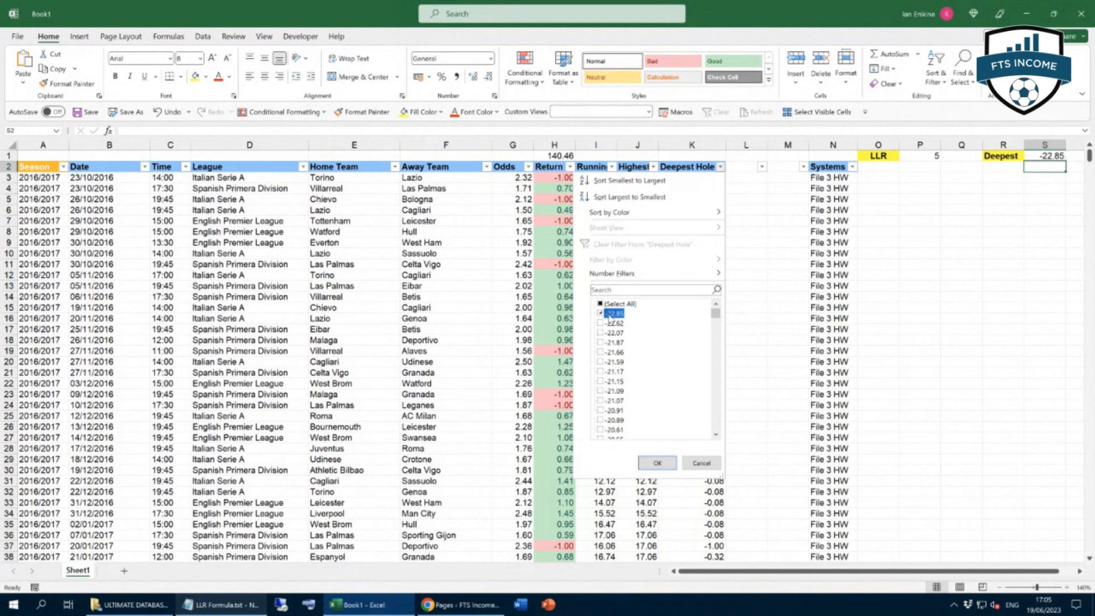
click(658, 463)
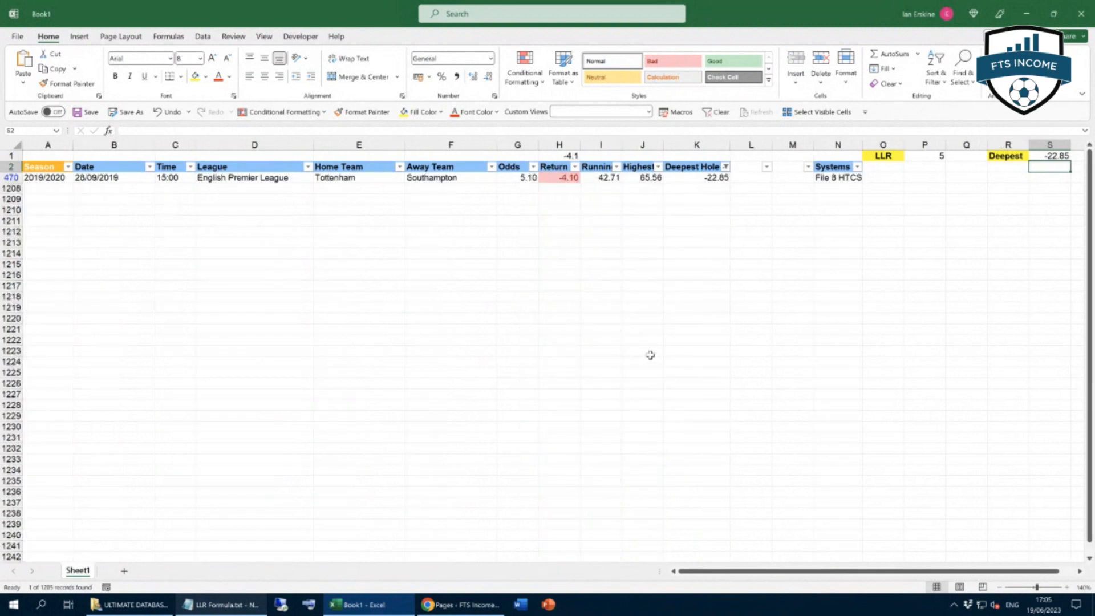
Clear the Deepest Hole filter and select the -22.85 entry in K470 among the full season rows.
click(716, 112)
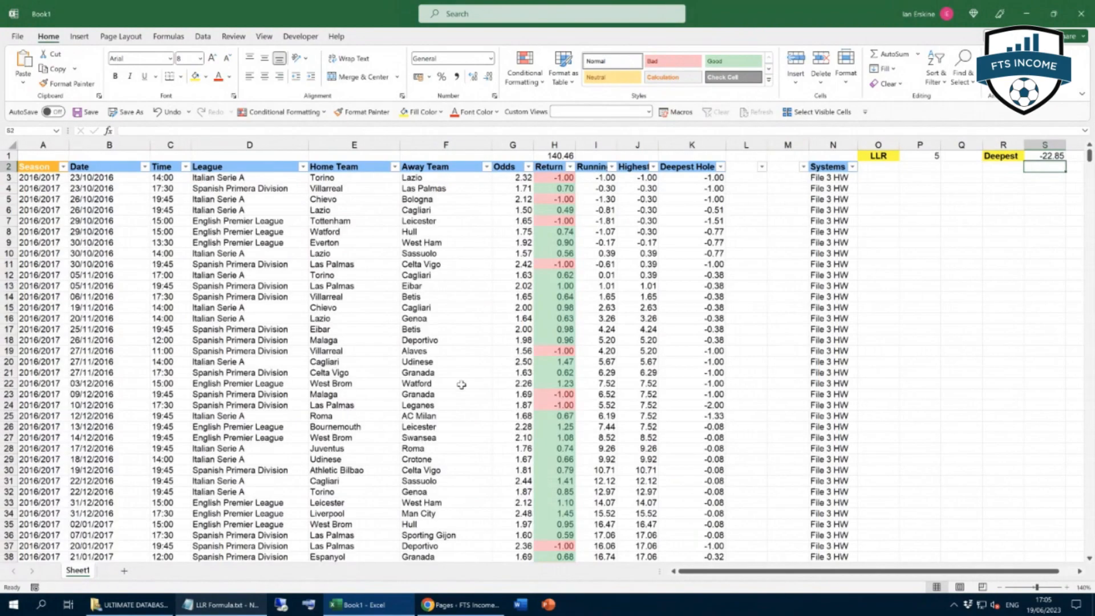
scroll(464, 385, down, 20)
scroll(462, 385, down, 20)
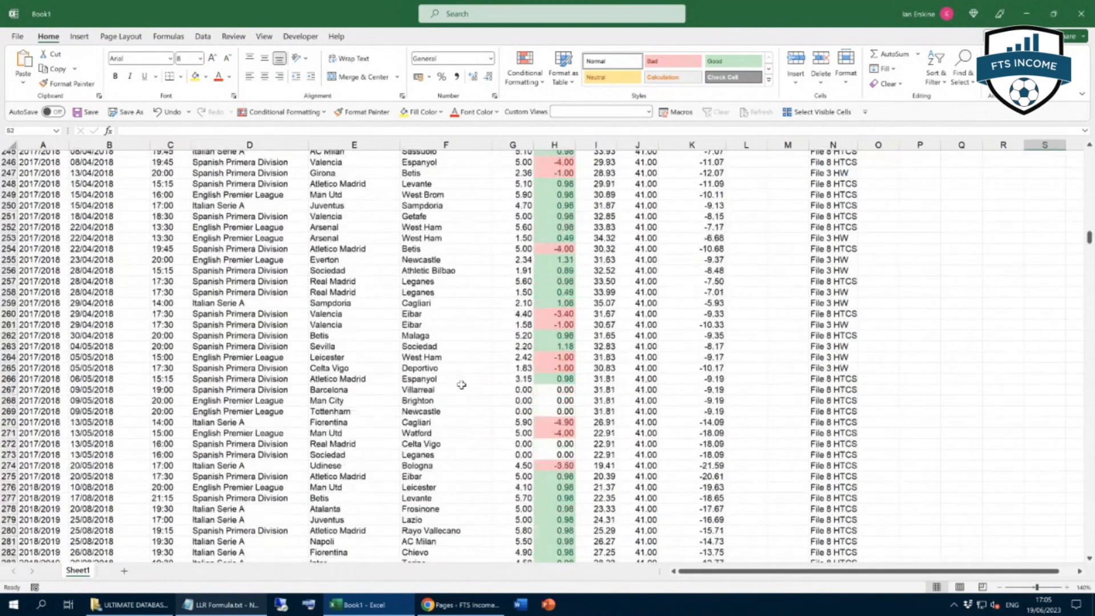
scroll(462, 385, up, 8)
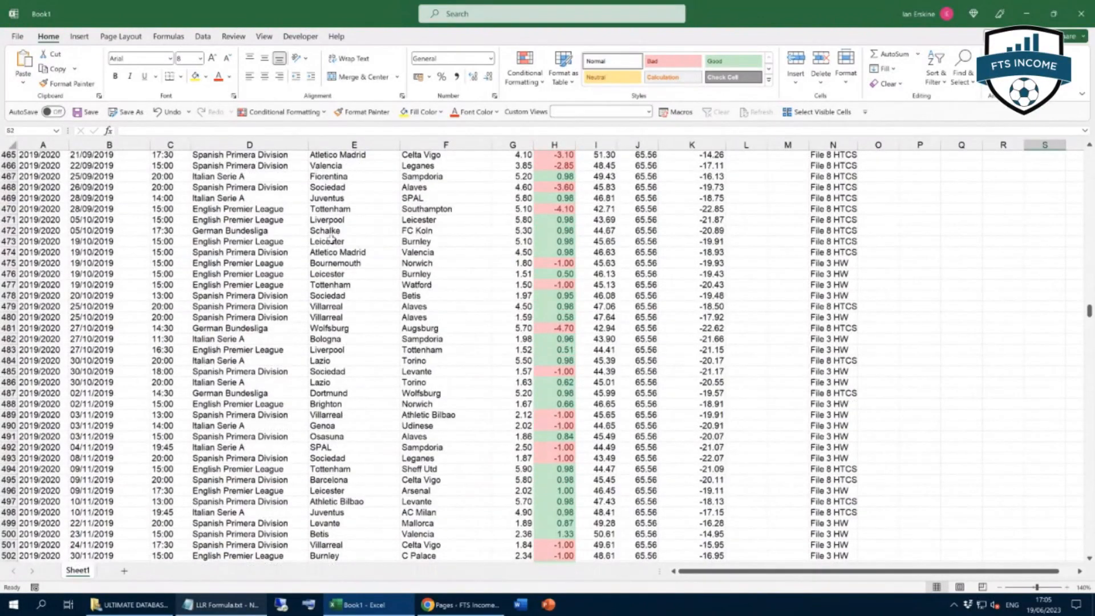
click(715, 207)
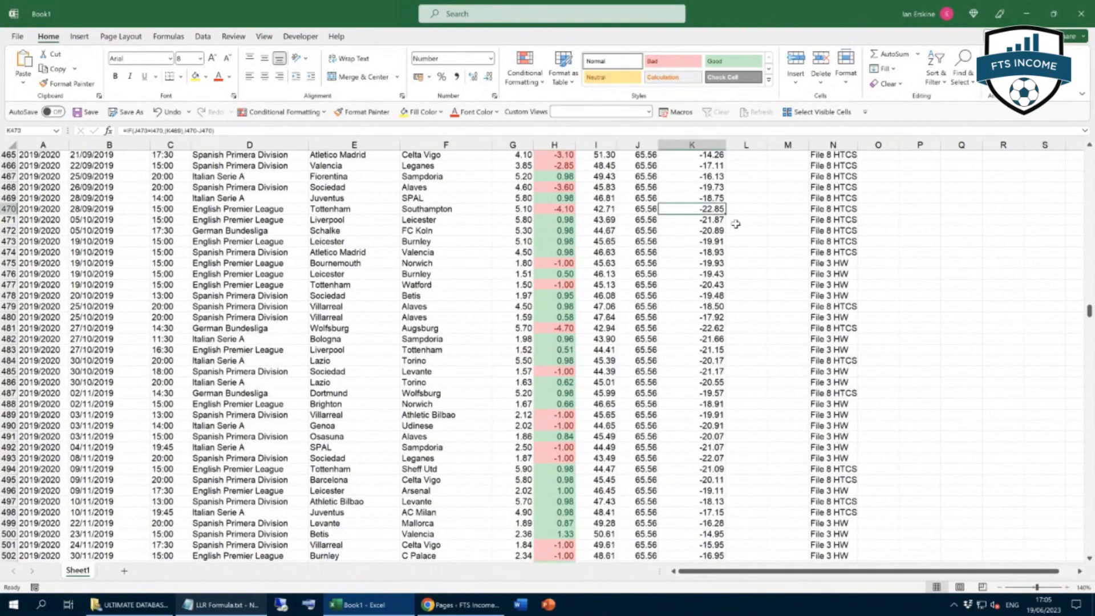
Check the sum of the Return values in H459:H470 leading to the deepest hole, and return to the first rows.
scroll(736, 224, up, 2)
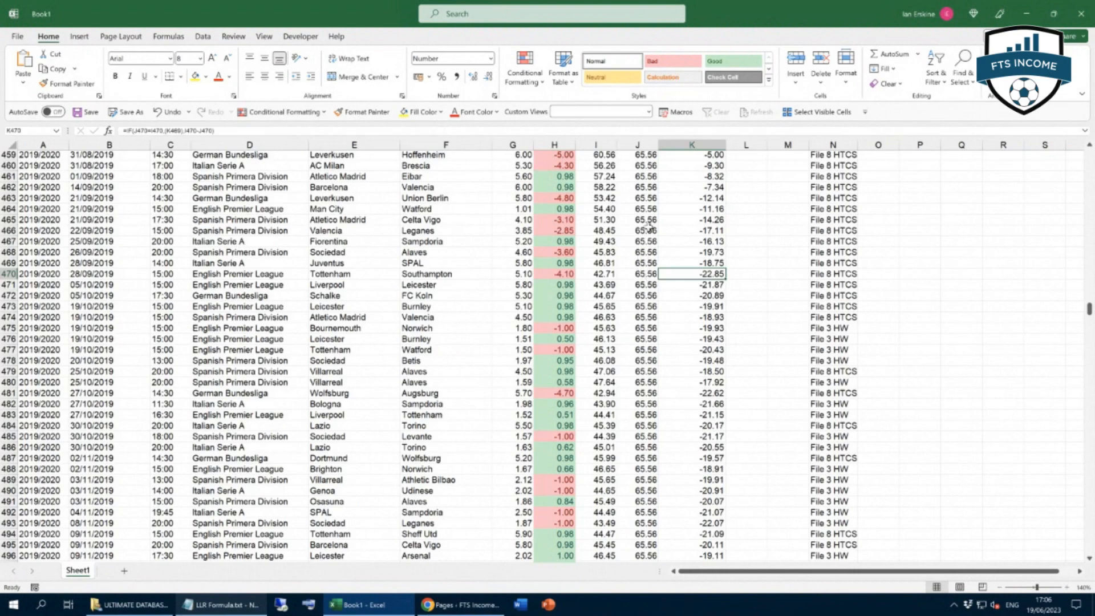
scroll(649, 227, up, 8)
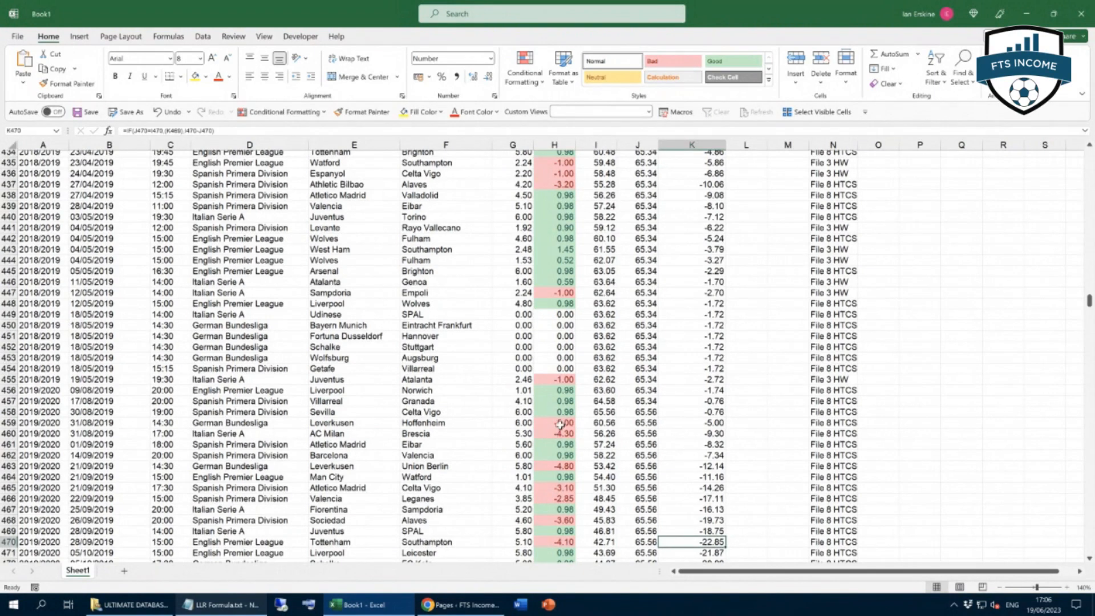
drag(556, 423, 561, 547)
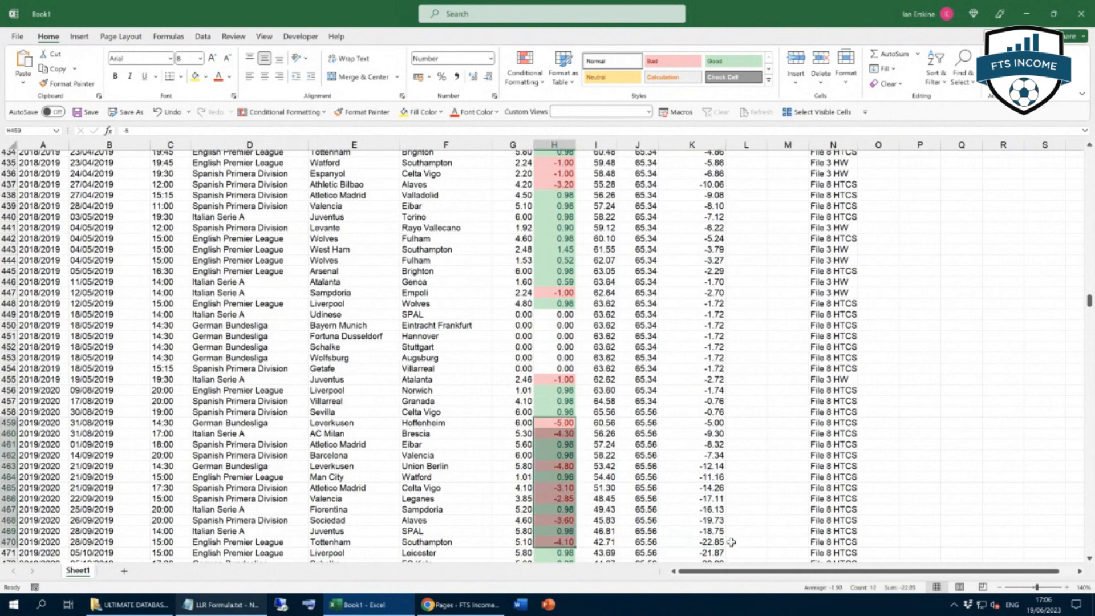
click(747, 422)
scroll(702, 332, up, 4)
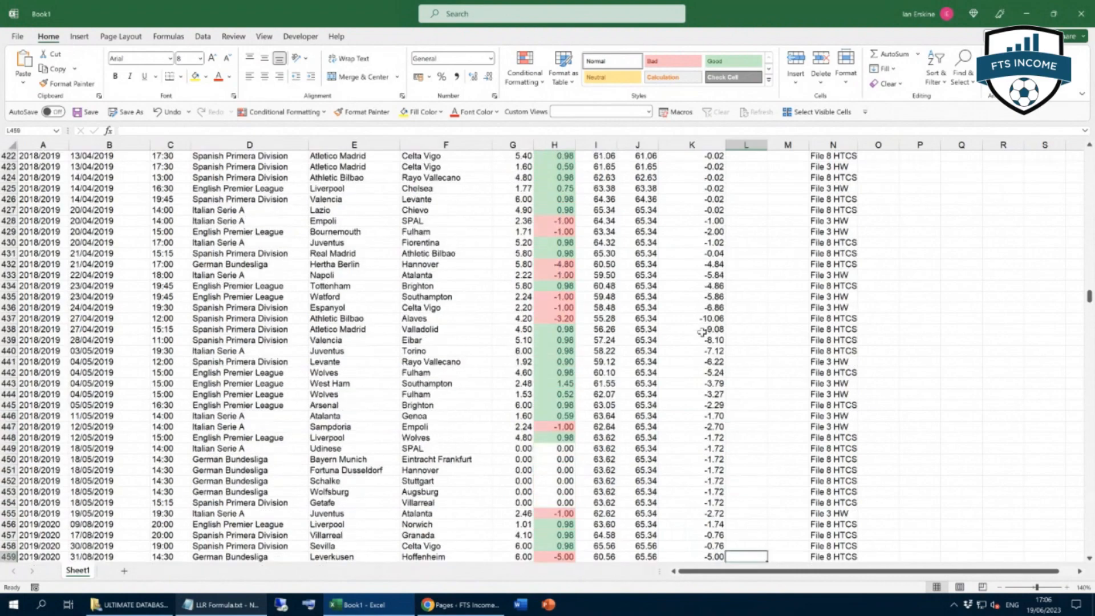
scroll(702, 332, up, 20)
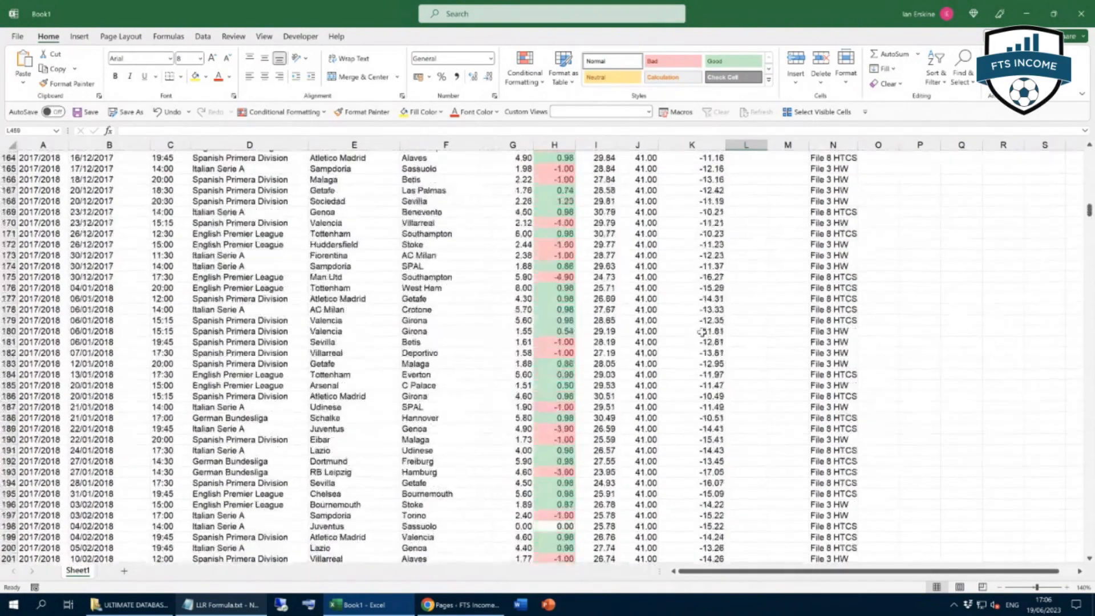
scroll(702, 332, up, 20)
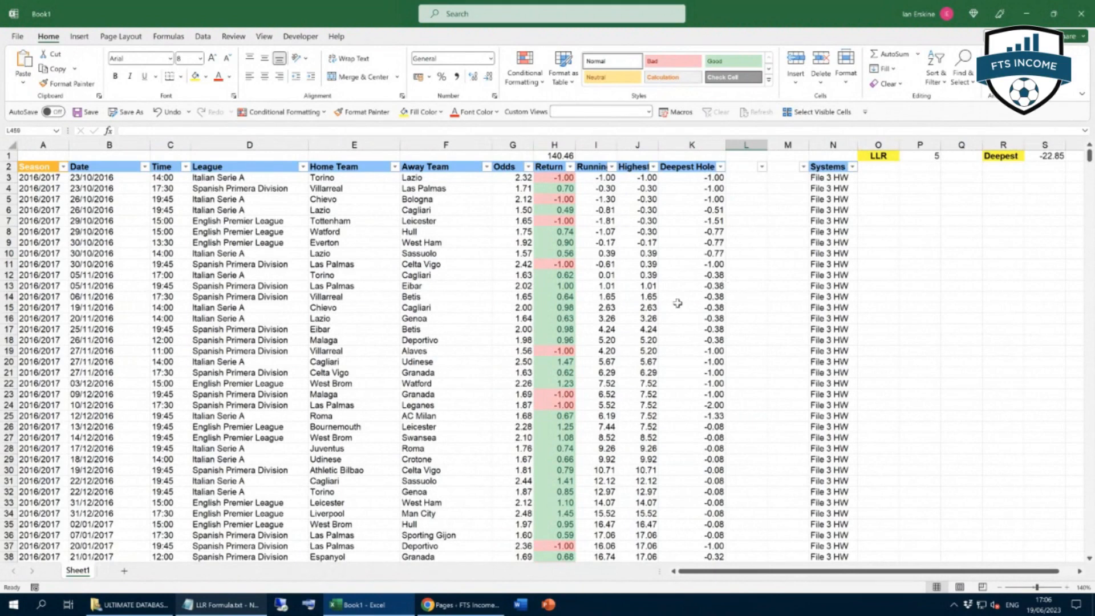
click(604, 178)
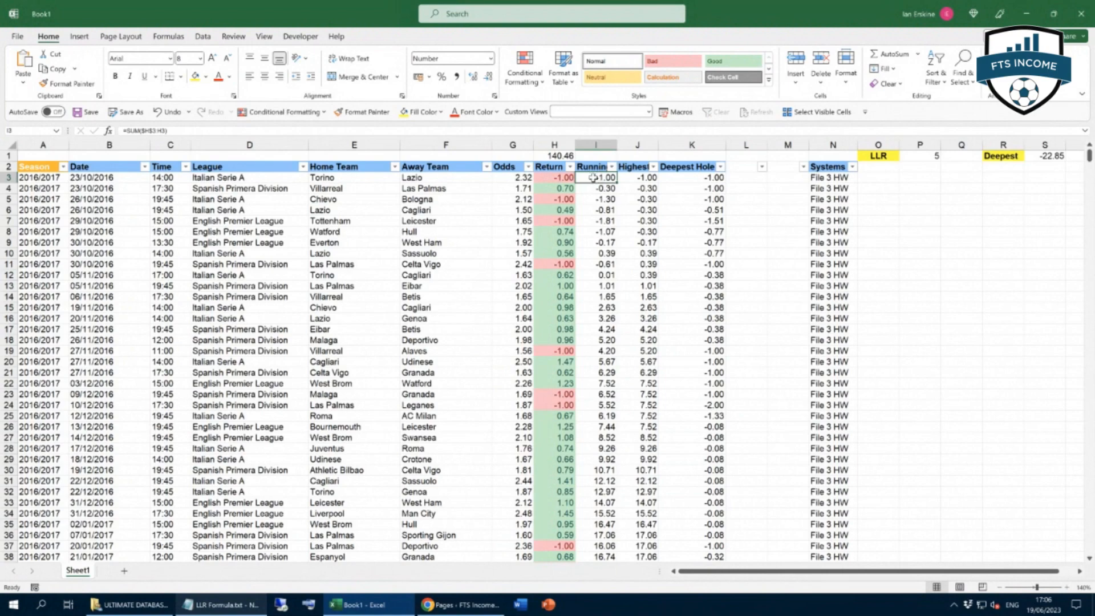
key(ctrl+shift+Down)
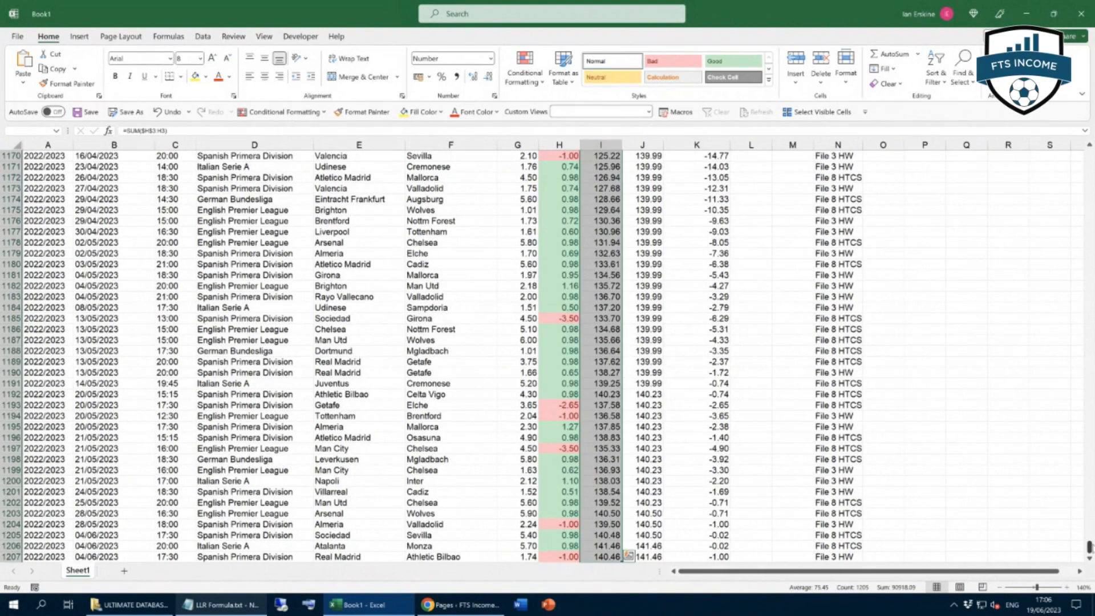
drag(1089, 546, 1090, 155)
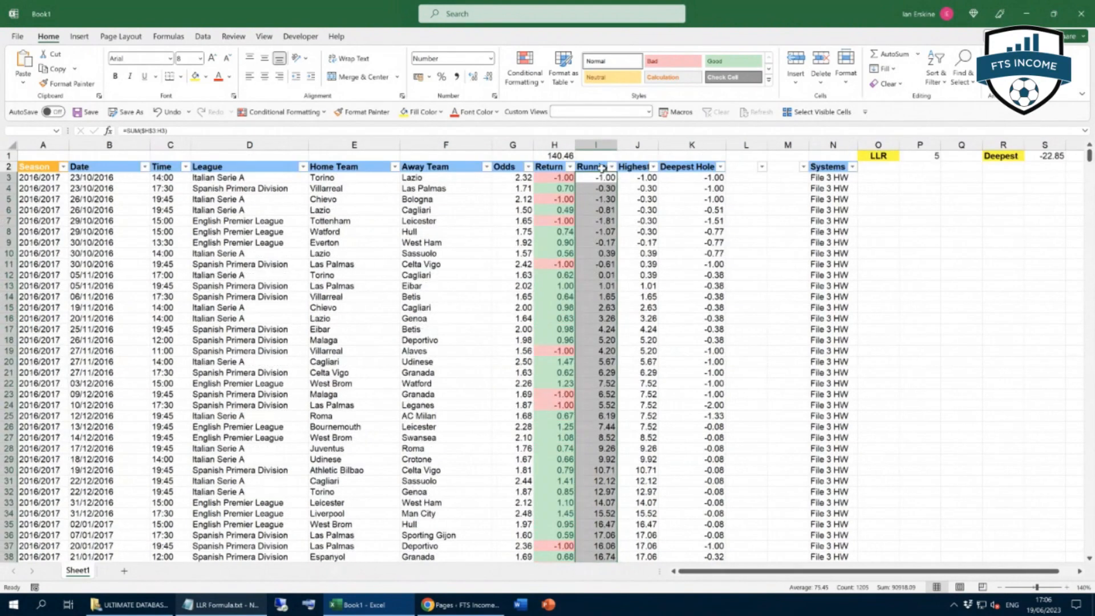
Insert a basic 2-D line chart from the running total values in I3:I1207.
click(596, 180)
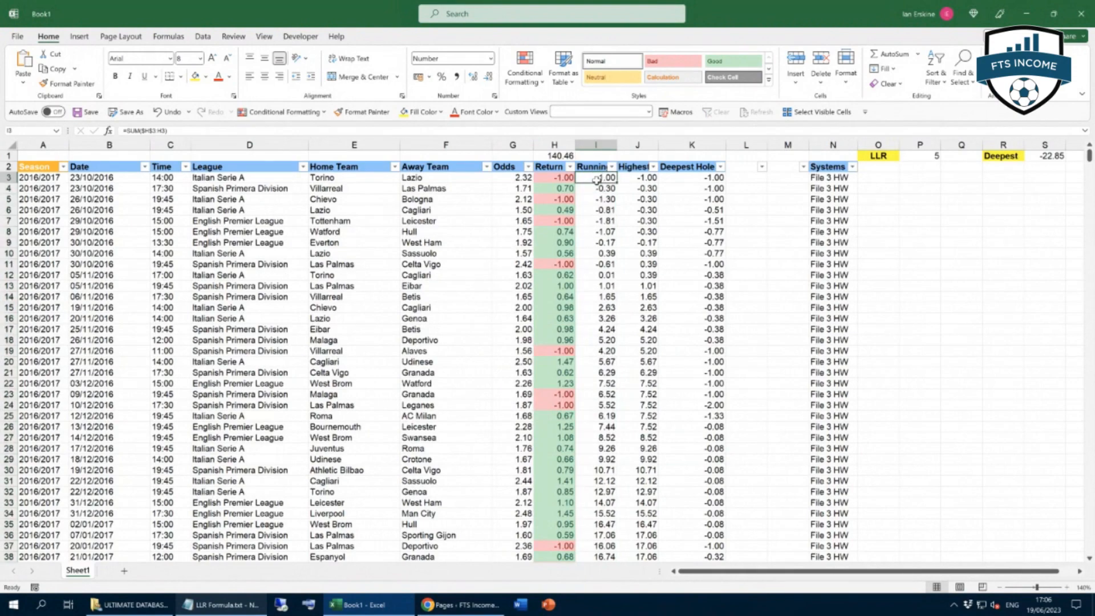
key(ctrl+shift+Down)
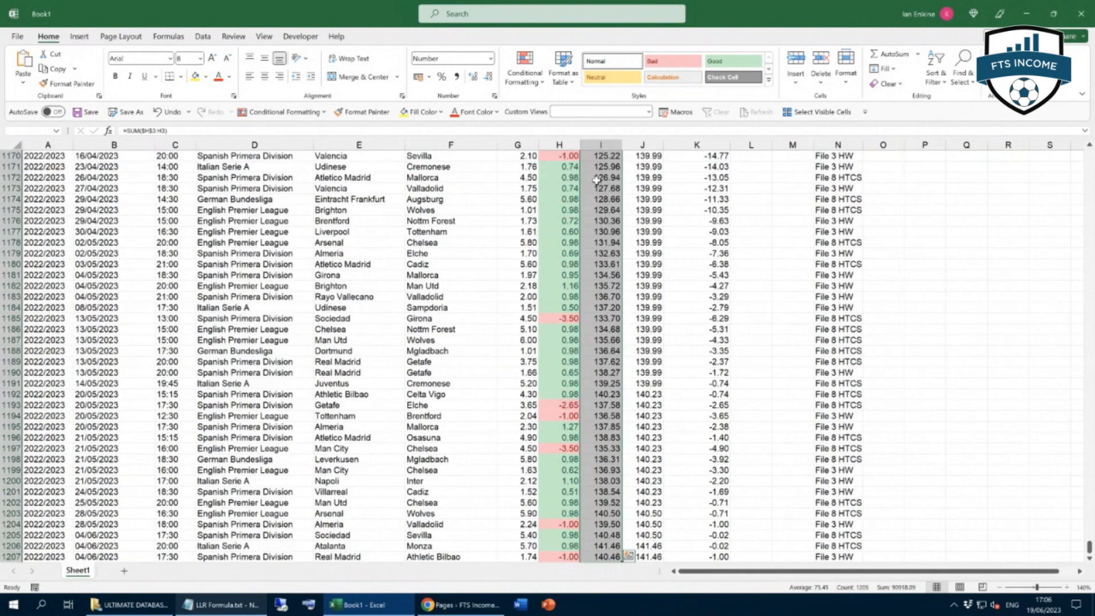
click(79, 37)
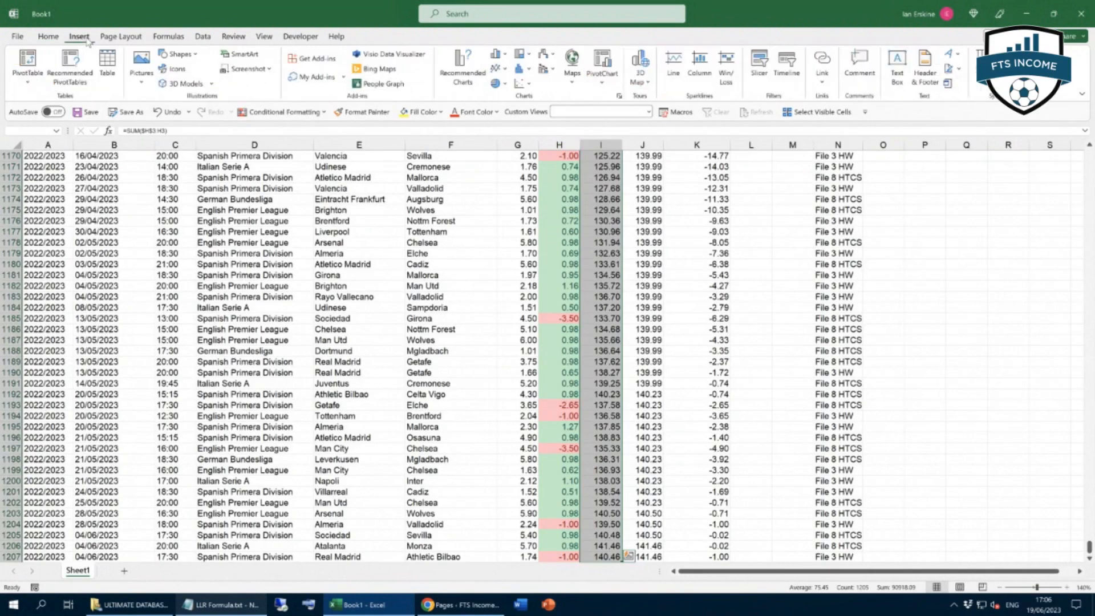
click(498, 70)
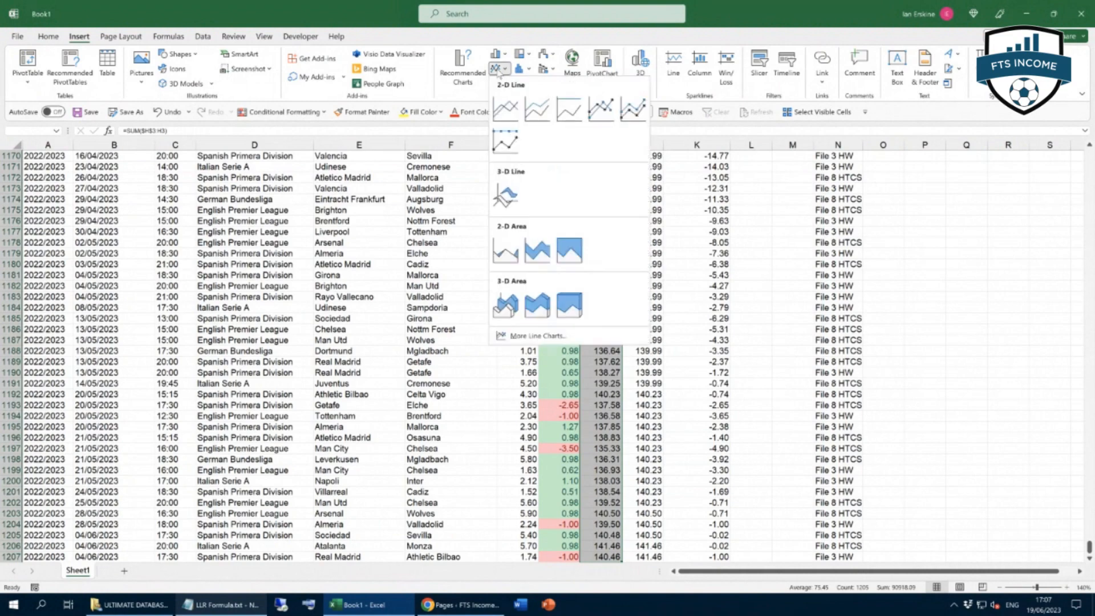
click(505, 109)
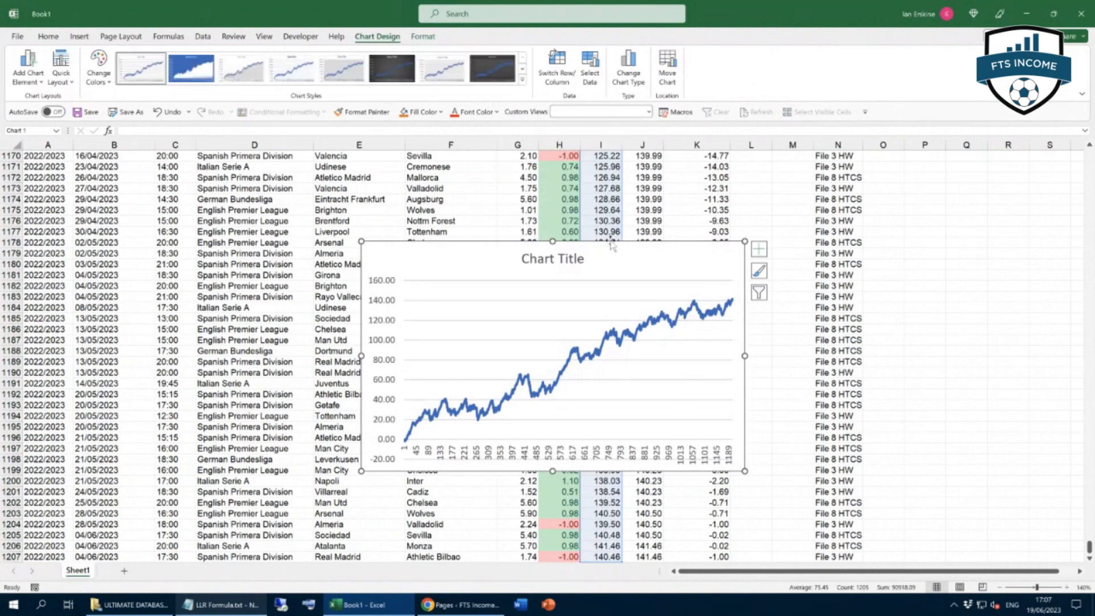
Move the line chart into the empty columns just beyond the Systems column.
drag(611, 245, 1088, 236)
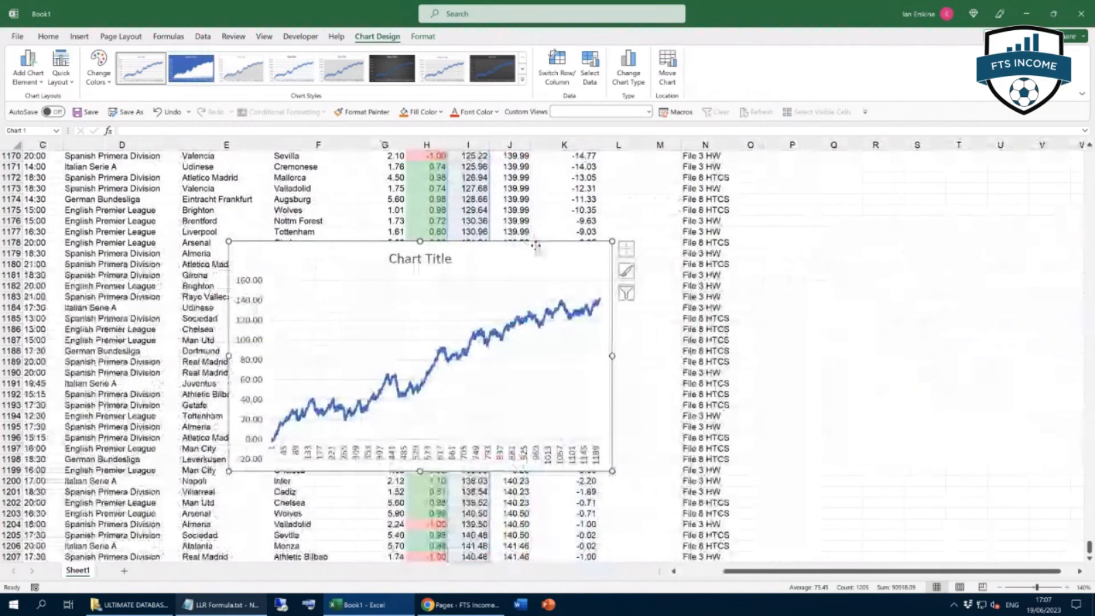
drag(807, 254, 1088, 235)
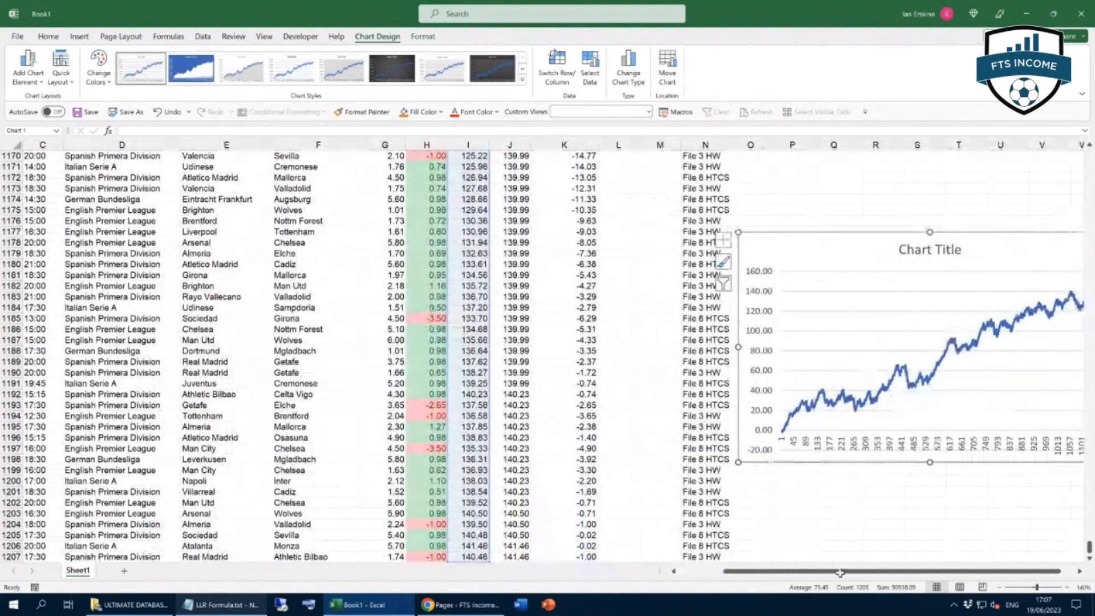
drag(917, 572, 936, 573)
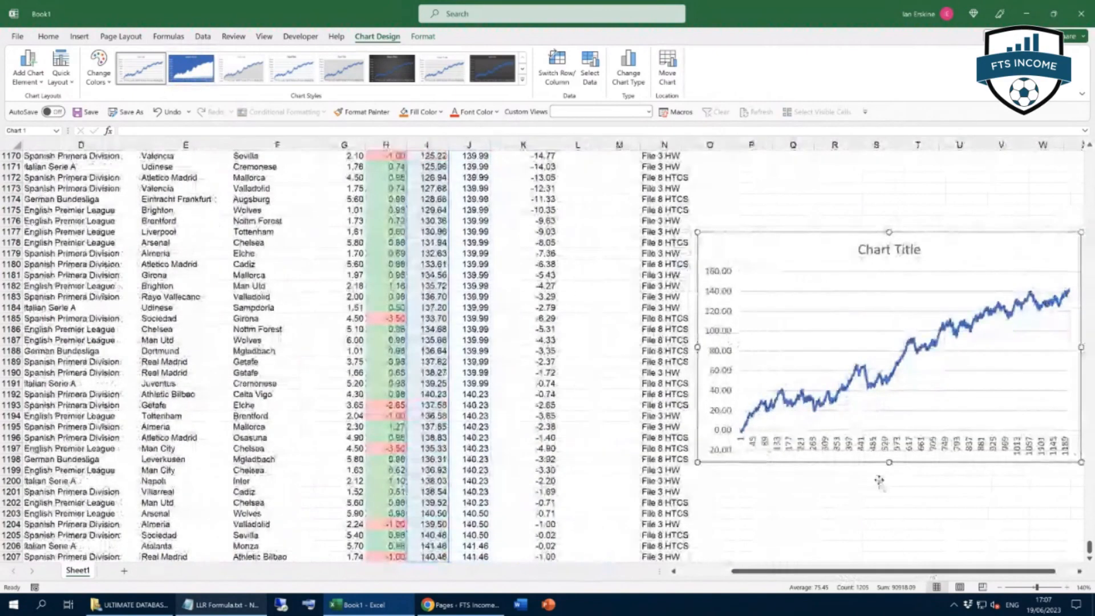
Move the line chart up so that its upper edge sits at about row 1159.
scroll(880, 481, up, 7)
drag(821, 473, 827, 99)
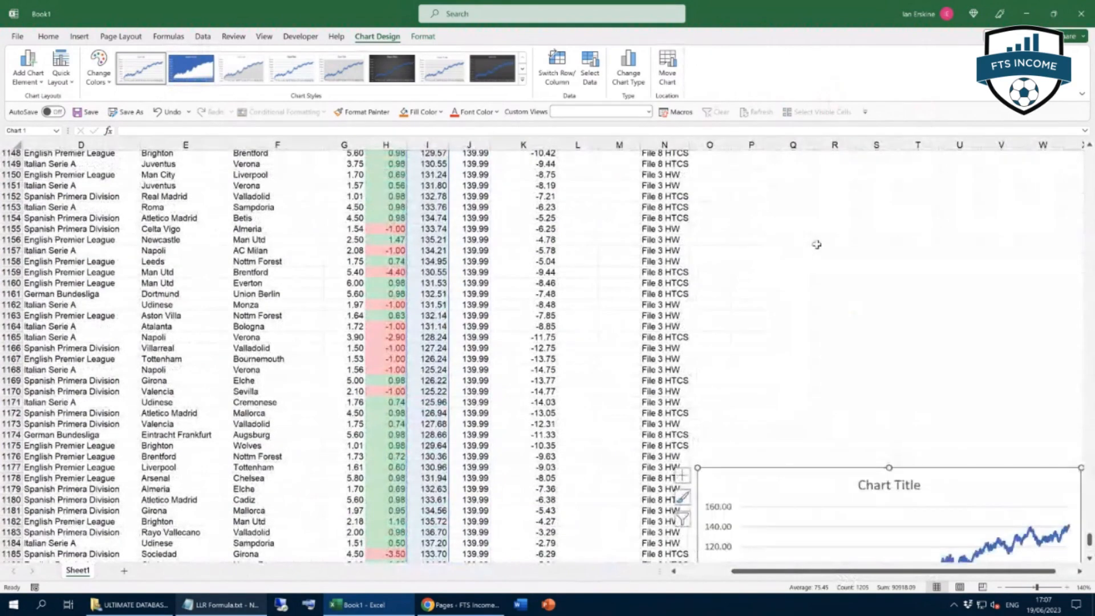
scroll(794, 357, up, 7)
scroll(822, 457, down, 2)
scroll(829, 513, down, 7)
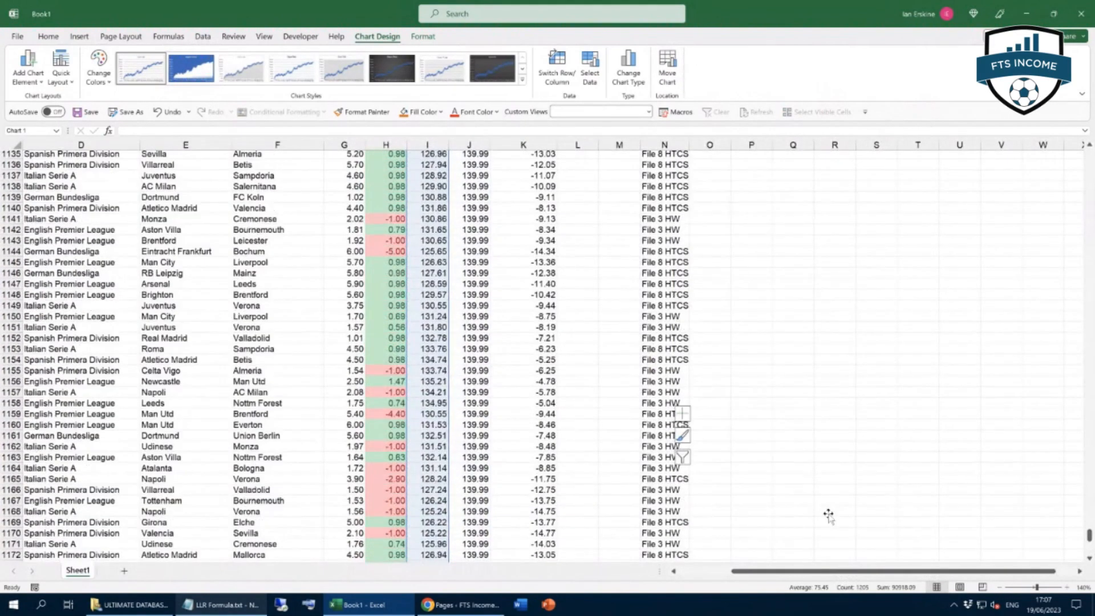
drag(810, 404, 806, 135)
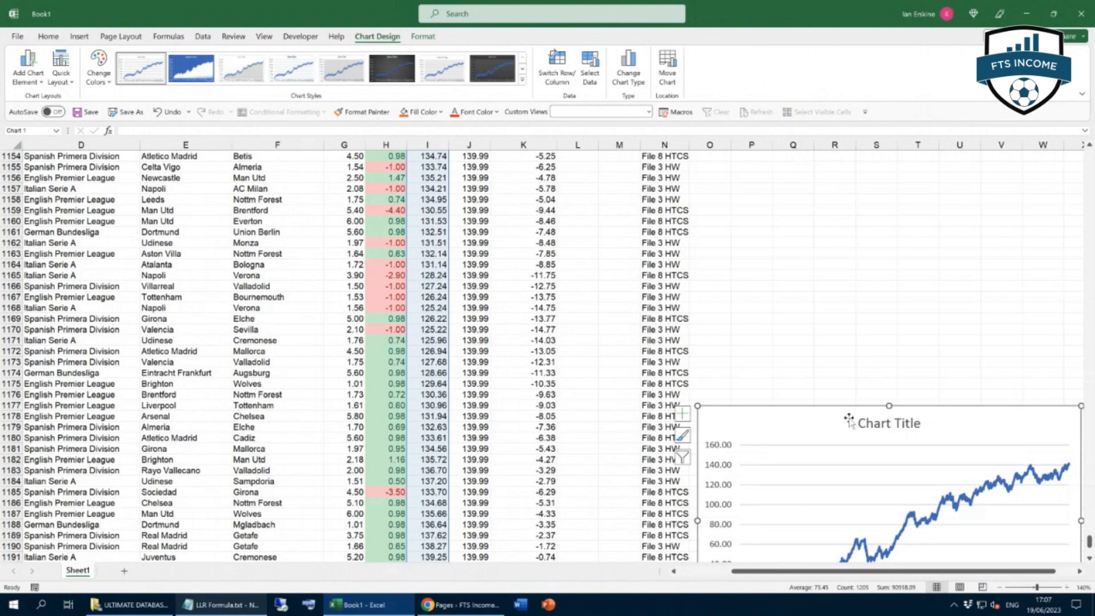
drag(846, 405, 843, 201)
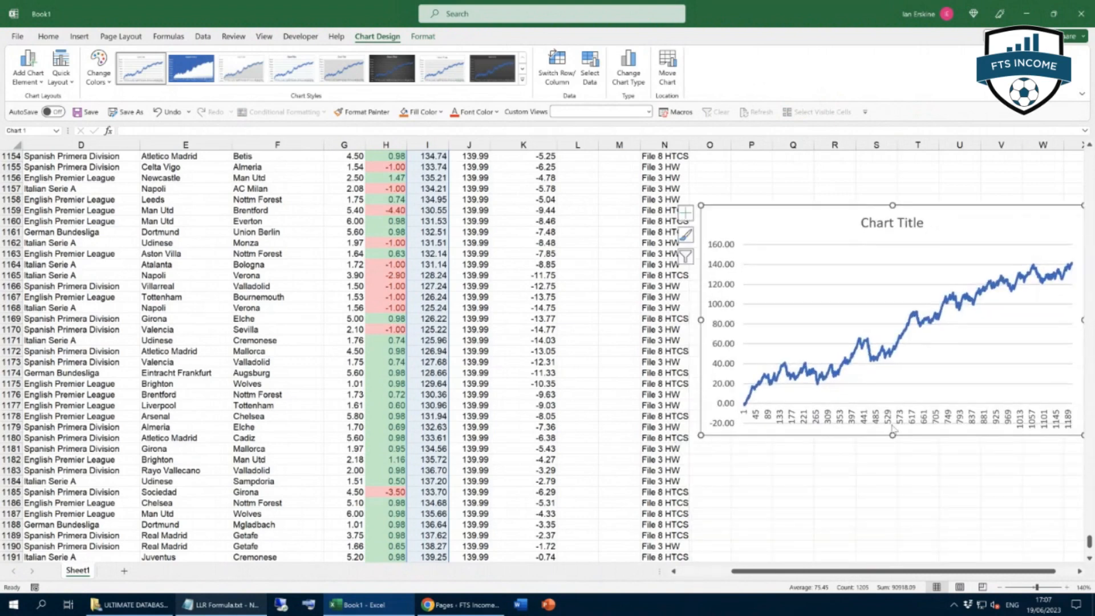
Enlarge the line chart so that it extends to about column AA and row 1185.
click(1080, 571)
click(1080, 572)
click(1080, 572)
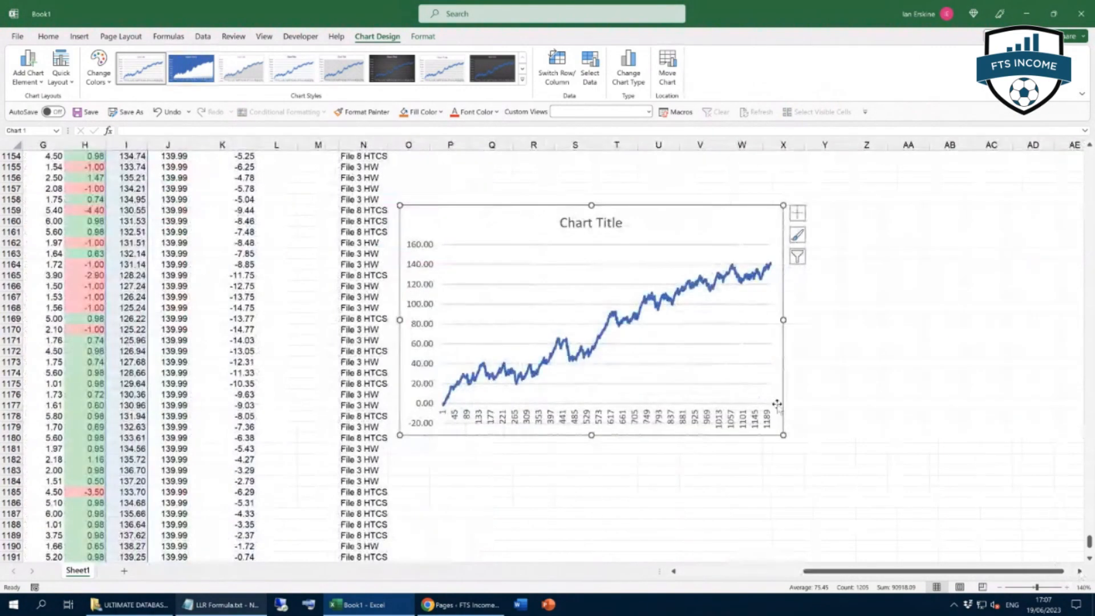
drag(785, 435, 917, 489)
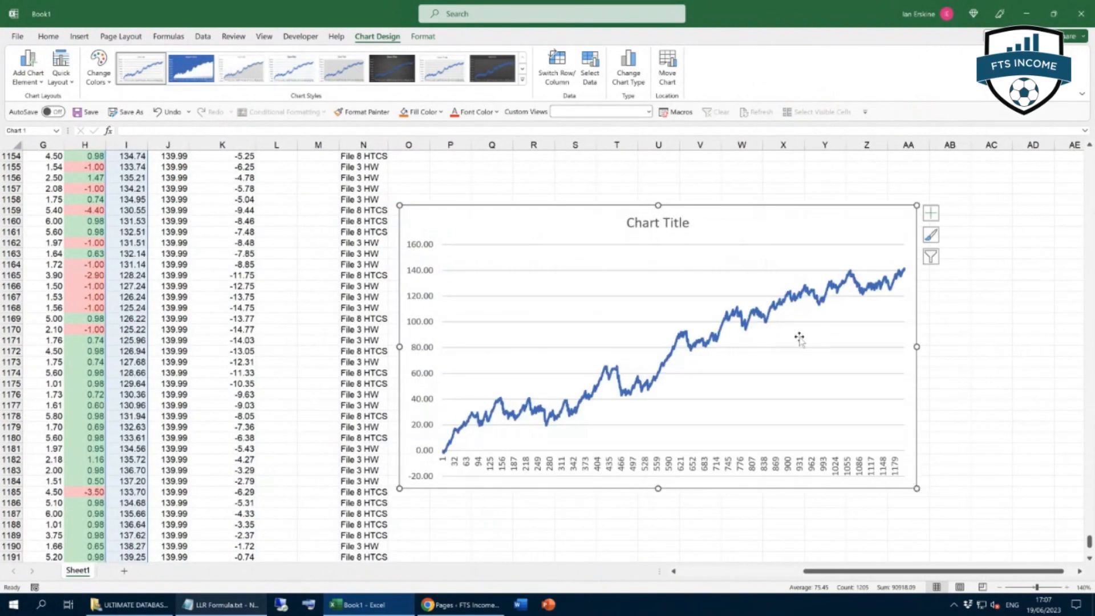
Change the chart title to "Poisson HW and File 8 HTCS".
click(654, 225)
drag(628, 221, 687, 224)
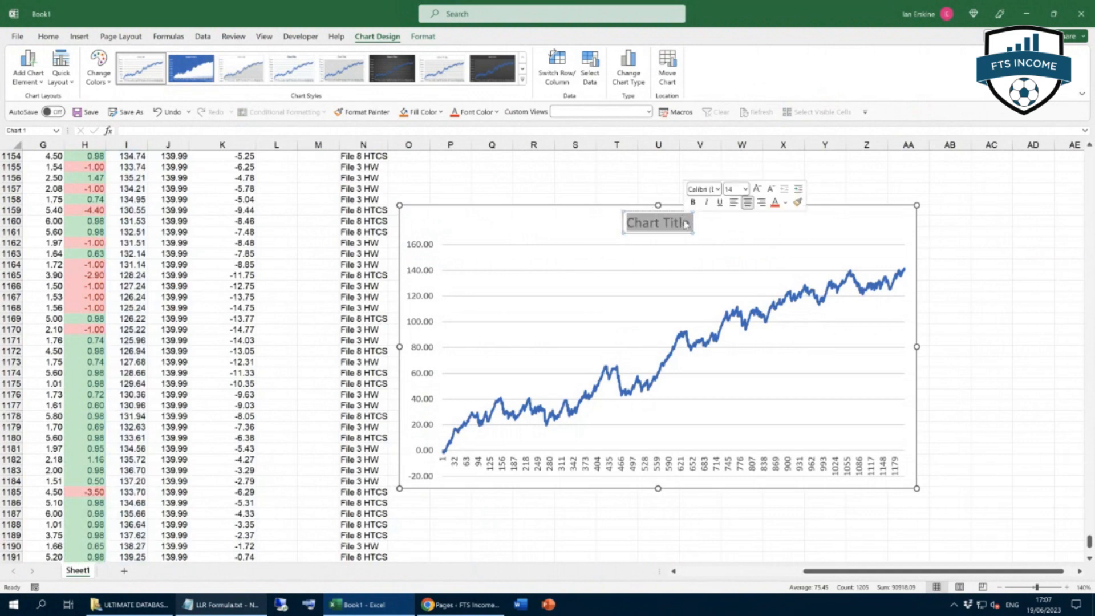
text(POisson)
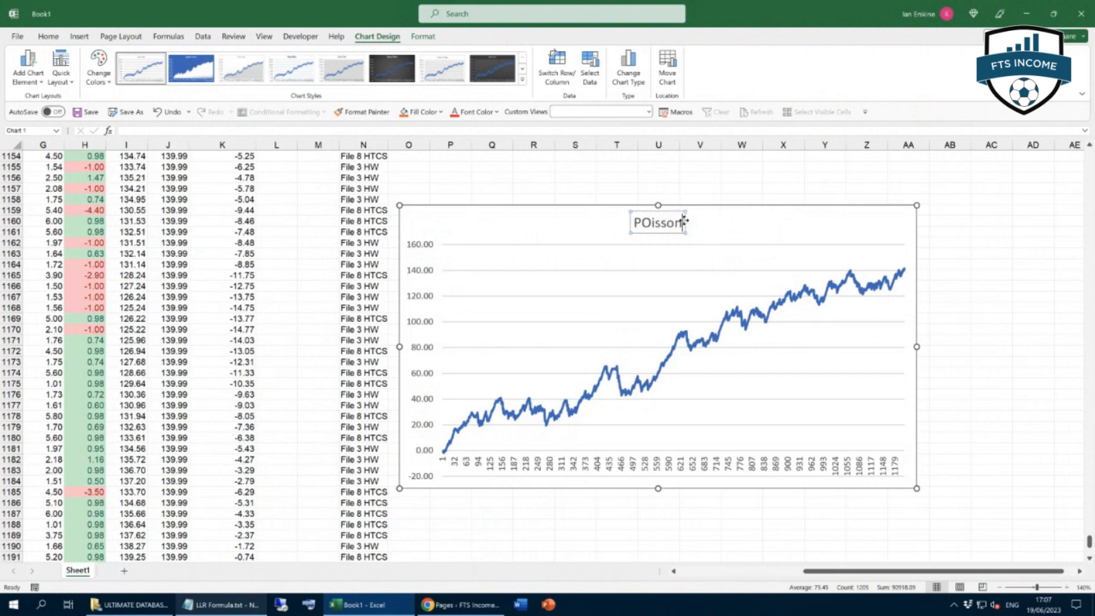
text( HW and File 8)
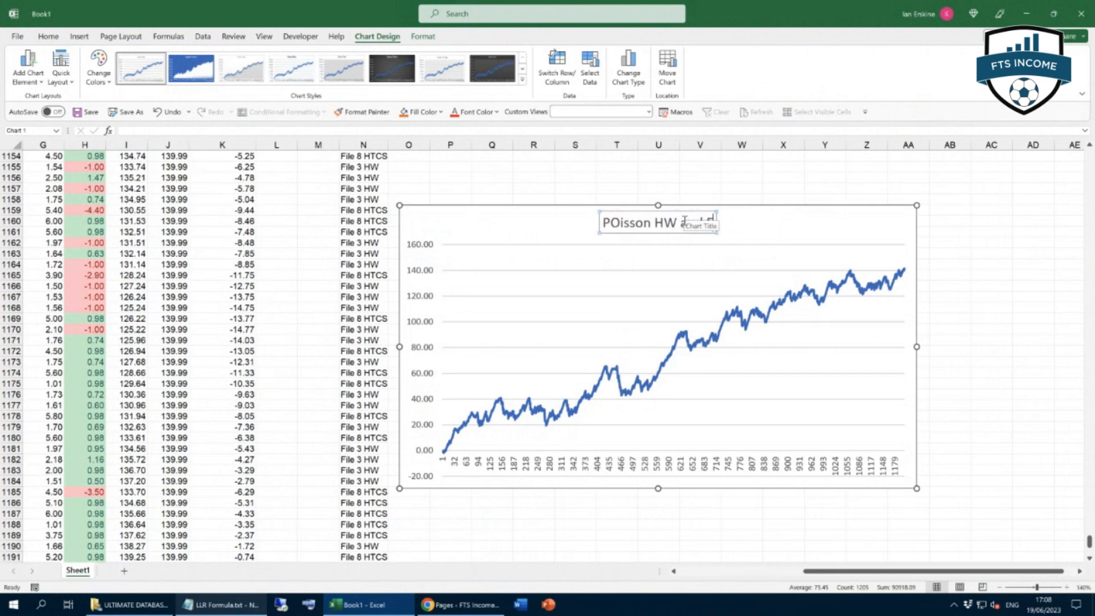
text( HTCS)
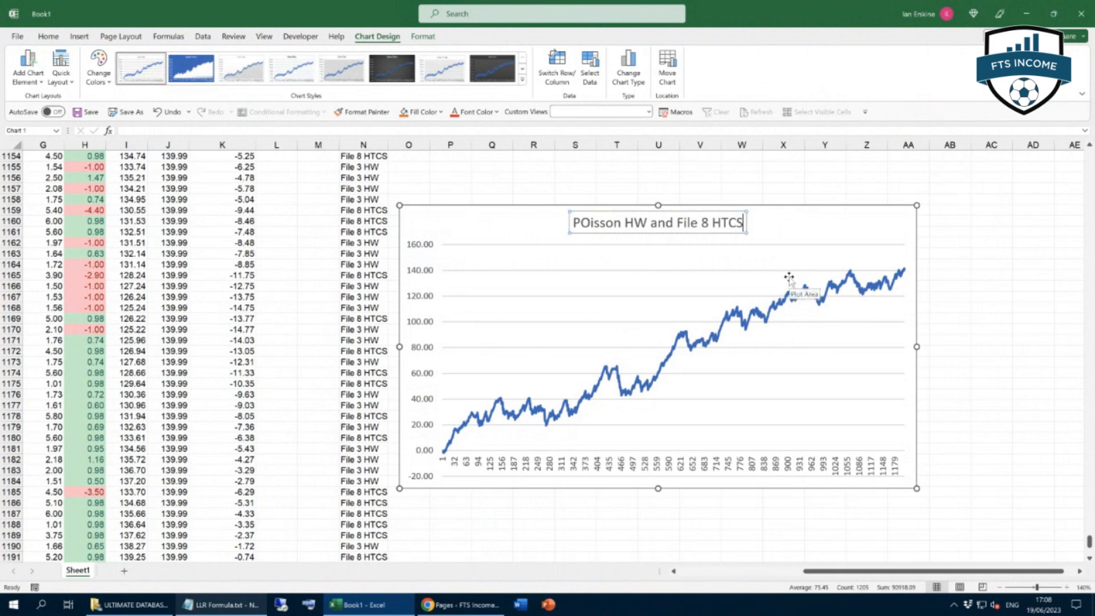
click(590, 221)
key(BackSpace)
text(o)
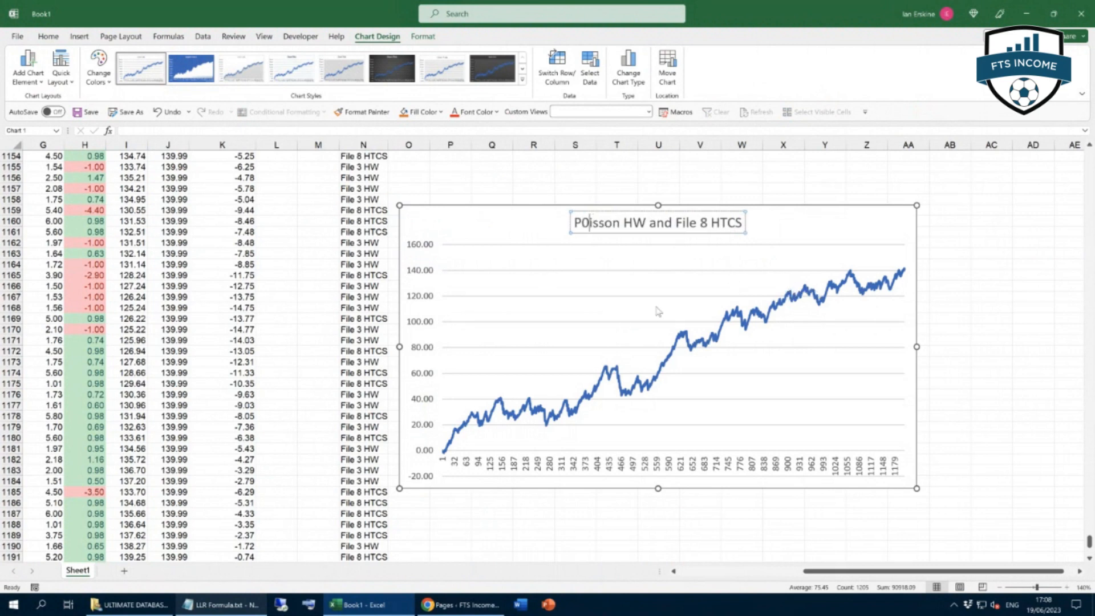
key(BackSpace)
text(o)
click(678, 337)
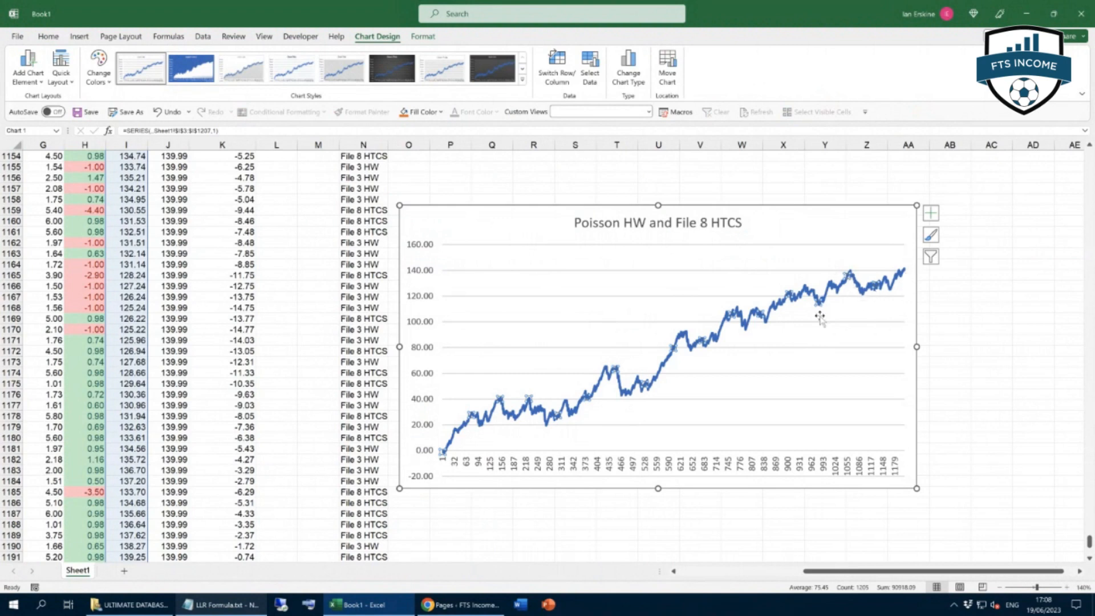
click(755, 400)
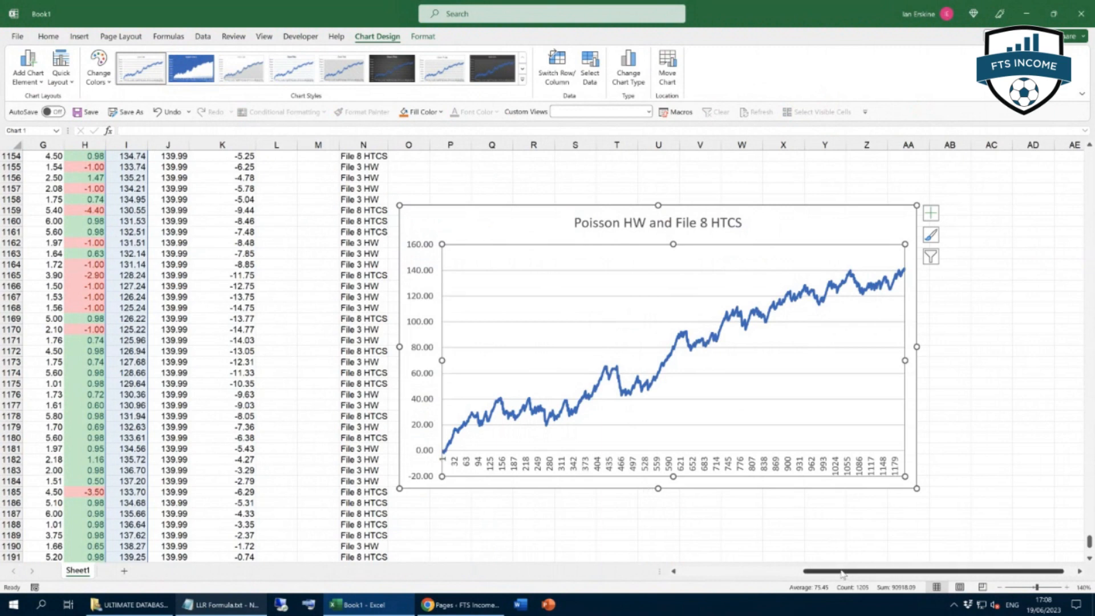
drag(841, 573, 796, 574)
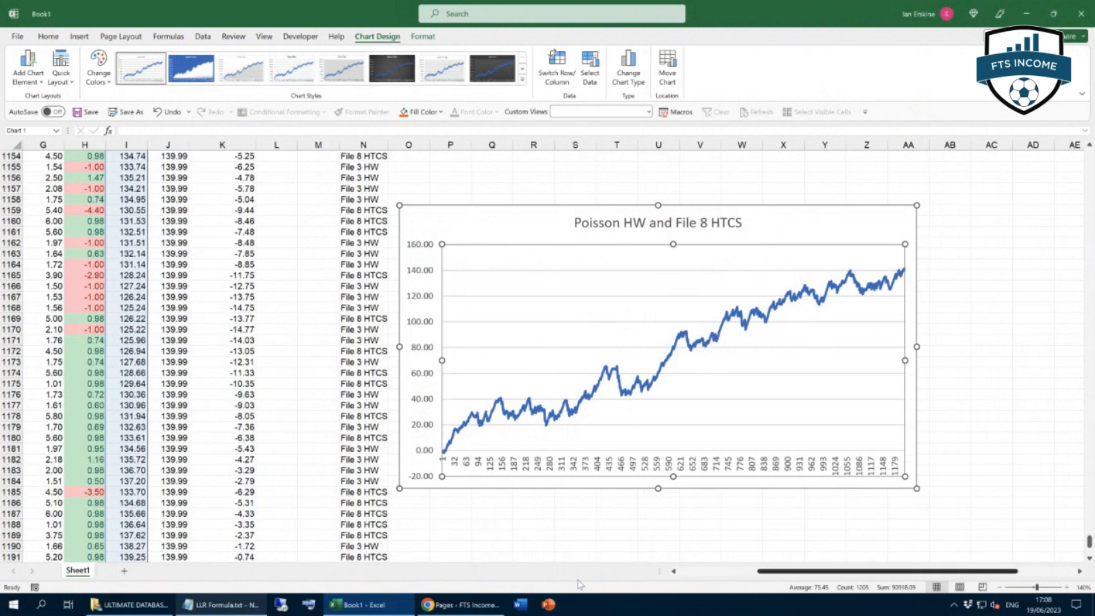
Review the return total, first running total and first two deepest hole formulas, along with the notes in LLR Formula.txt in Notepad.
drag(580, 584, 565, 551)
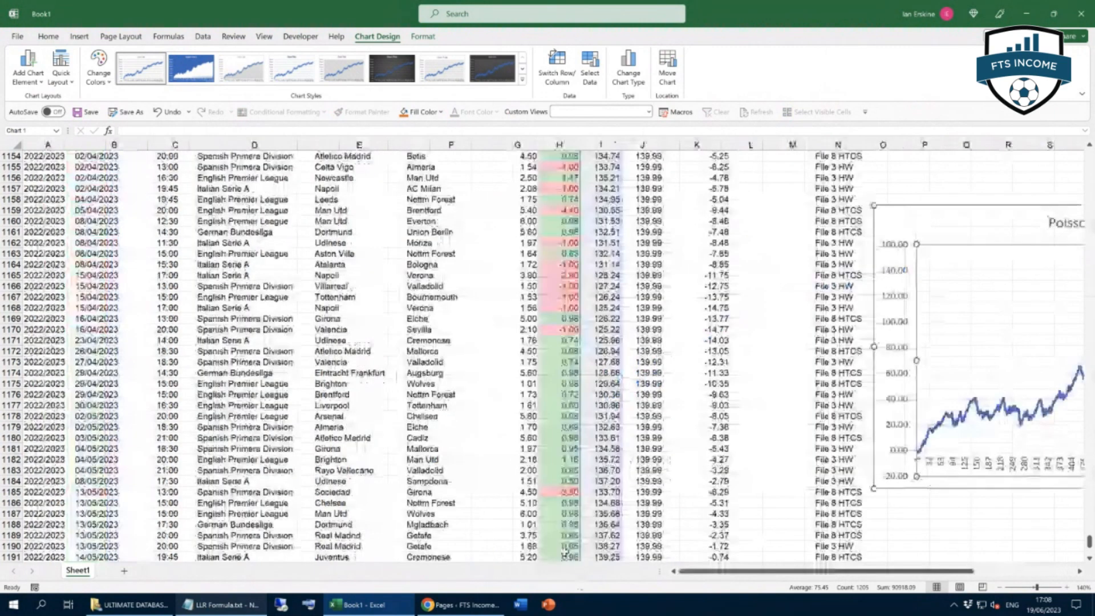
click(463, 427)
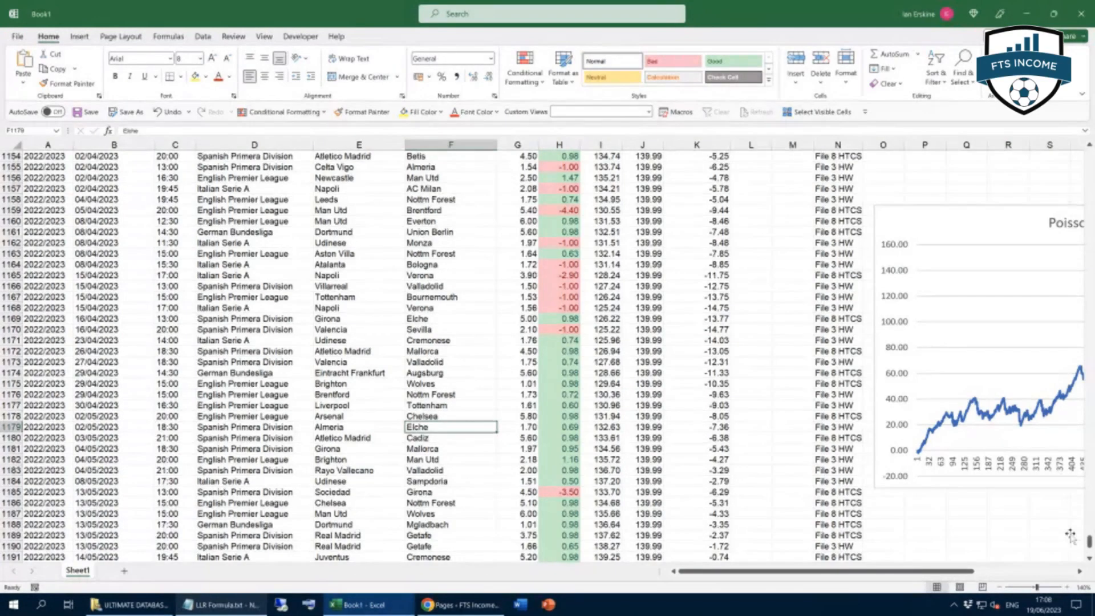
drag(1090, 540, 1090, 154)
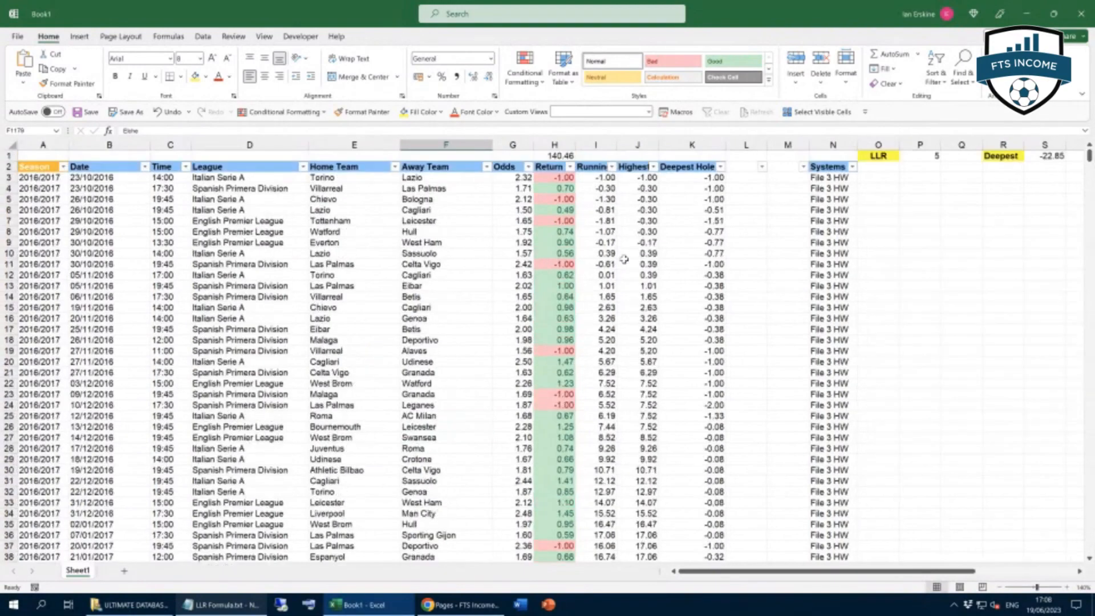
click(600, 178)
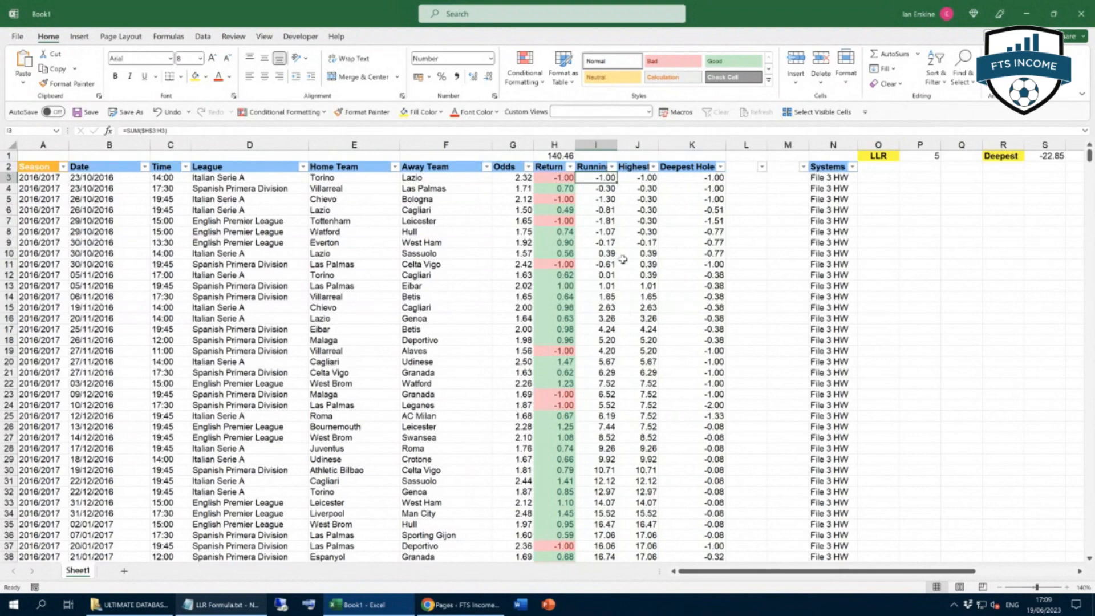
click(545, 153)
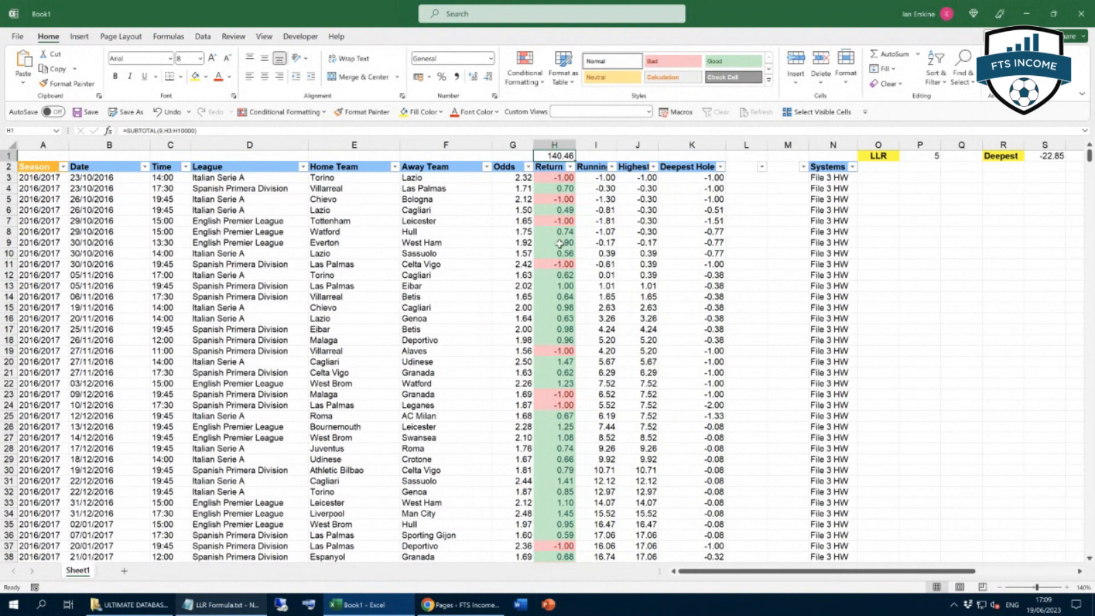
click(557, 177)
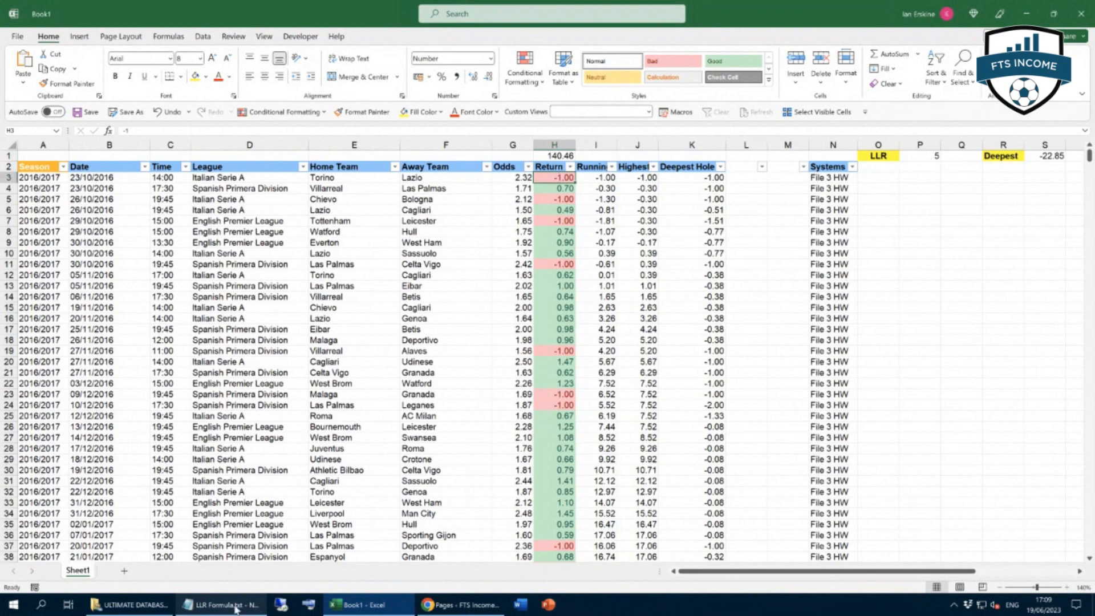
click(236, 607)
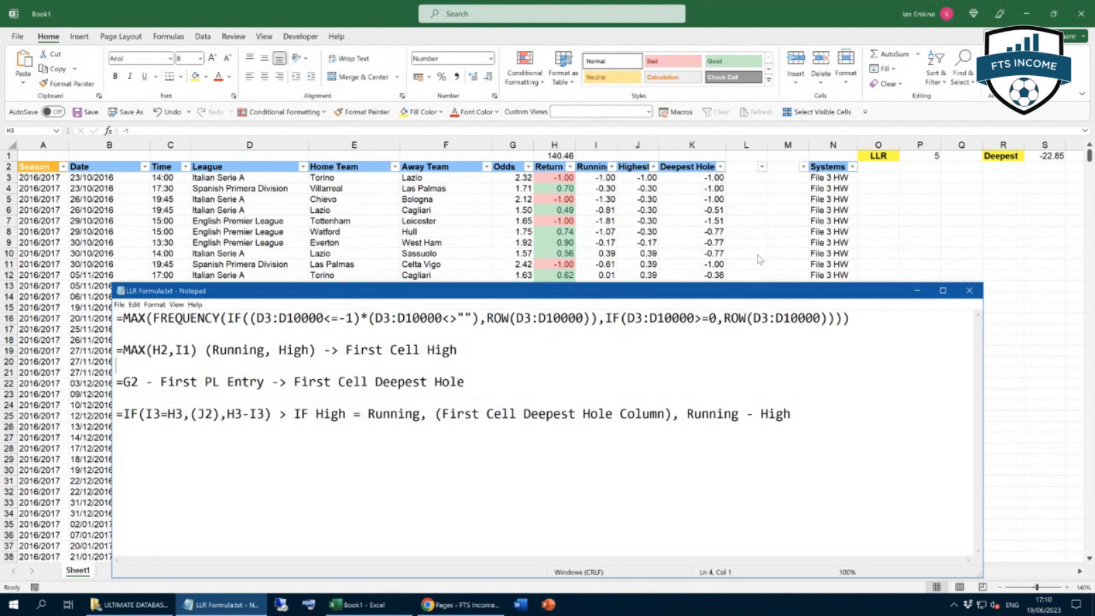
click(706, 178)
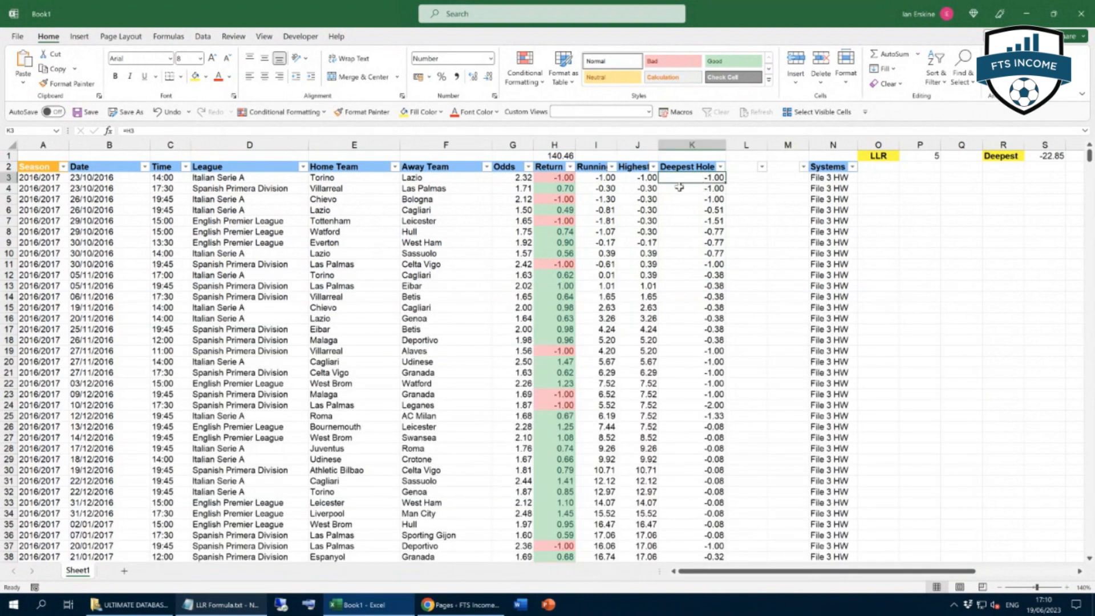
click(718, 185)
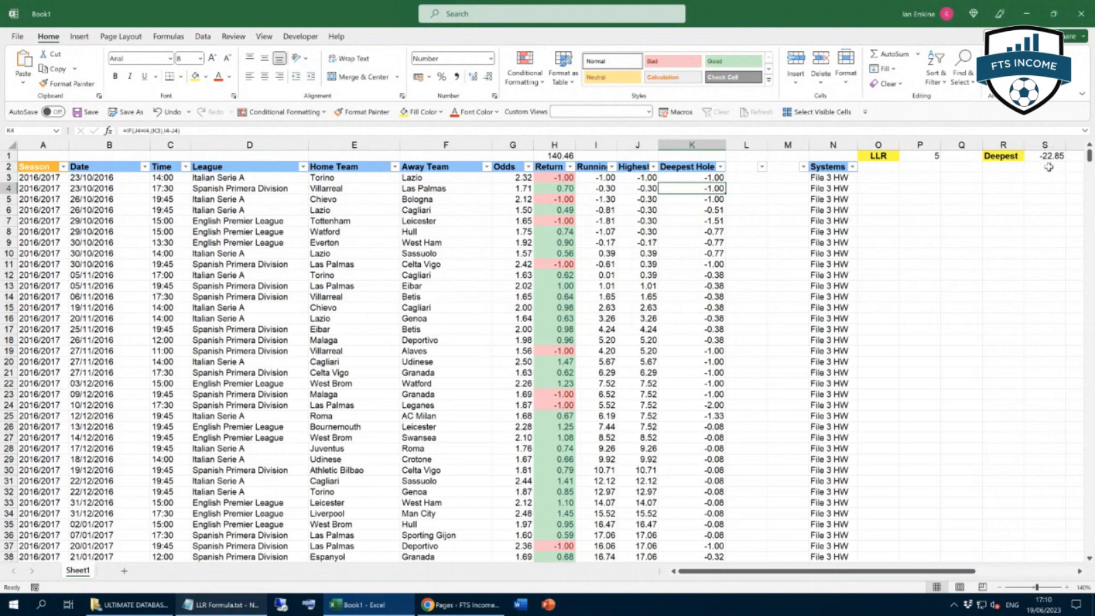
Move the running-total chart down beside the last data rows, with its lower edge at about row 1207.
drag(1089, 155, 1090, 513)
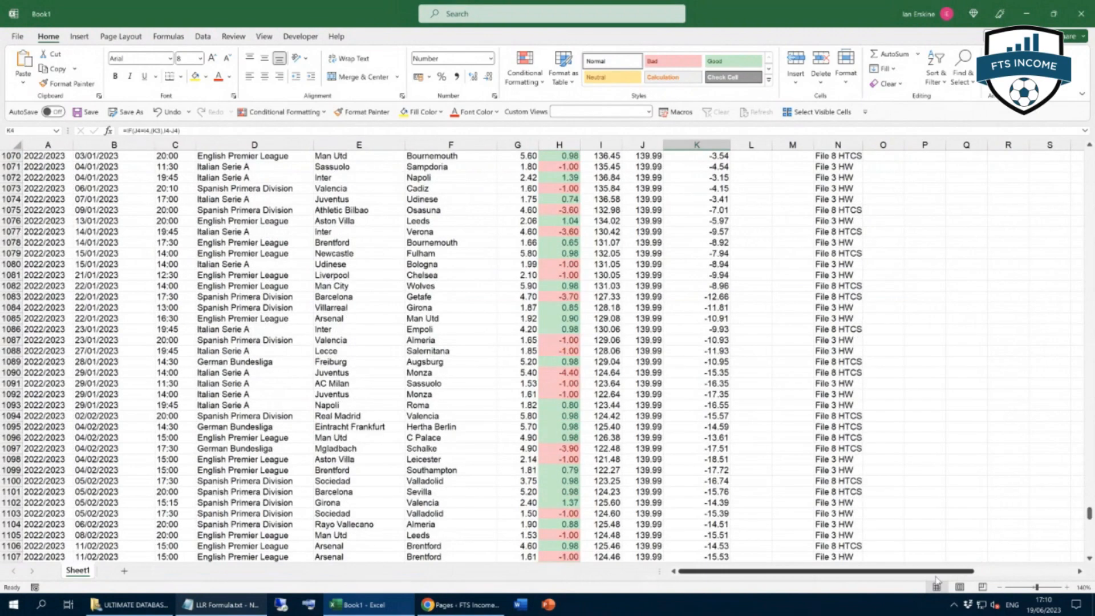
drag(937, 573, 1019, 574)
scroll(979, 461, down, 20)
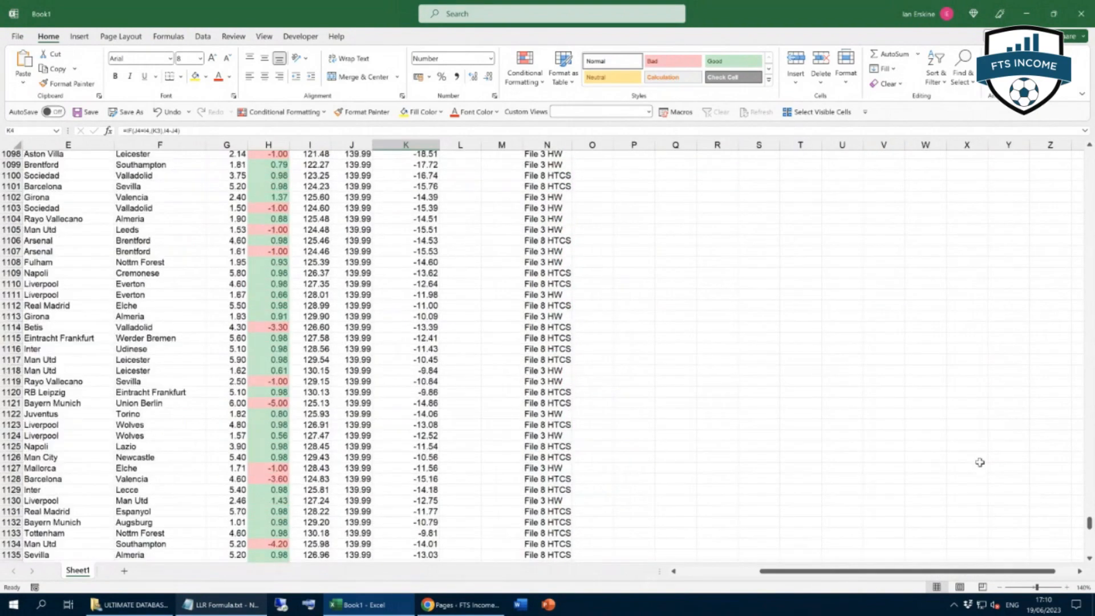
scroll(979, 461, down, 13)
scroll(978, 460, up, 8)
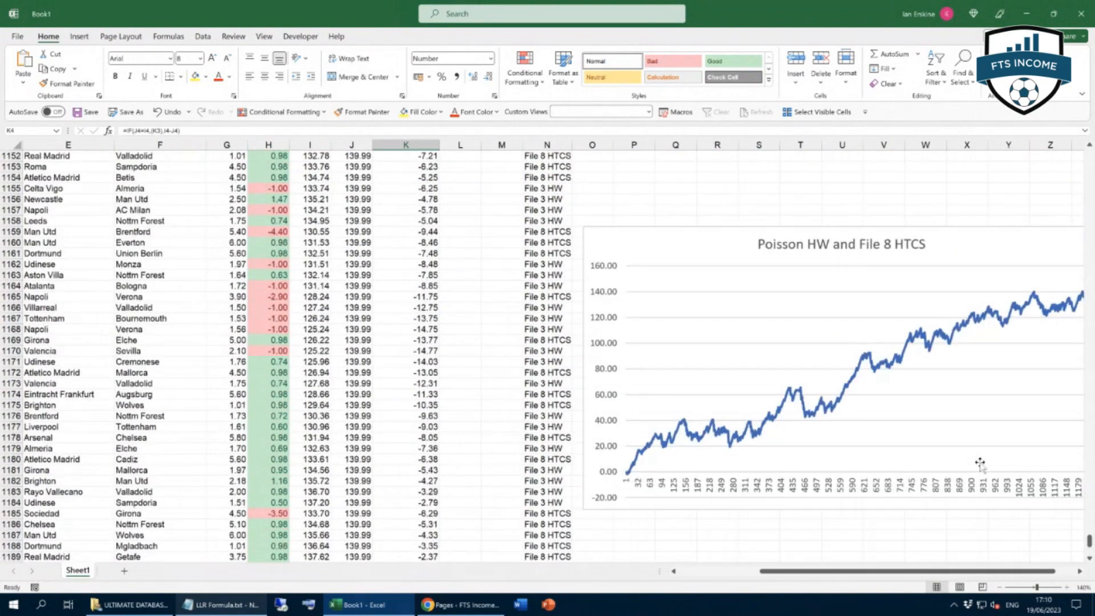
scroll(941, 416, down, 6)
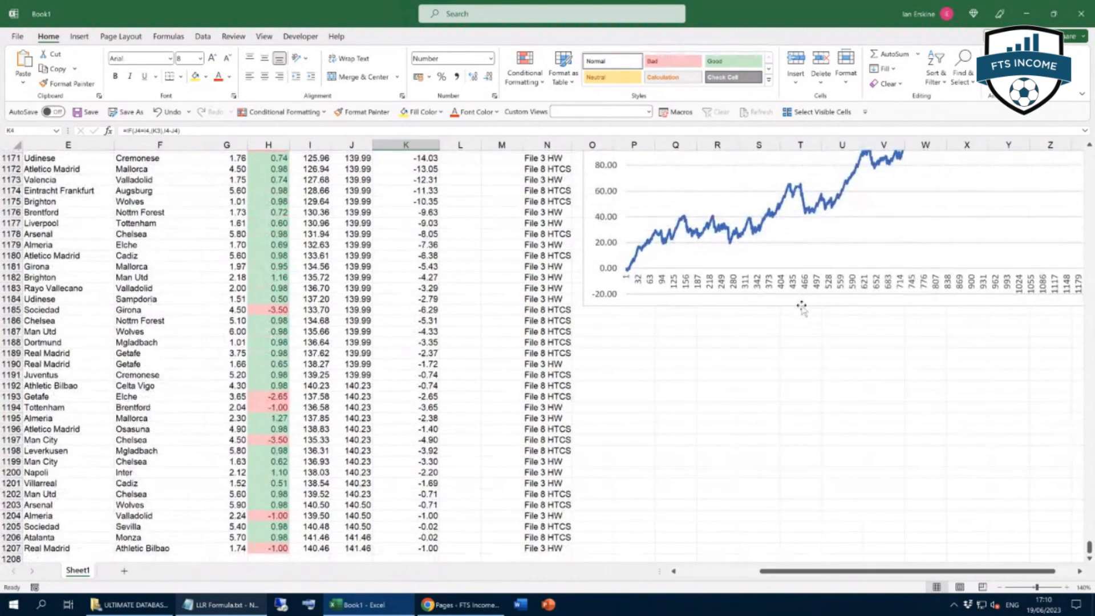
drag(801, 311, 792, 555)
scroll(833, 471, down, 4)
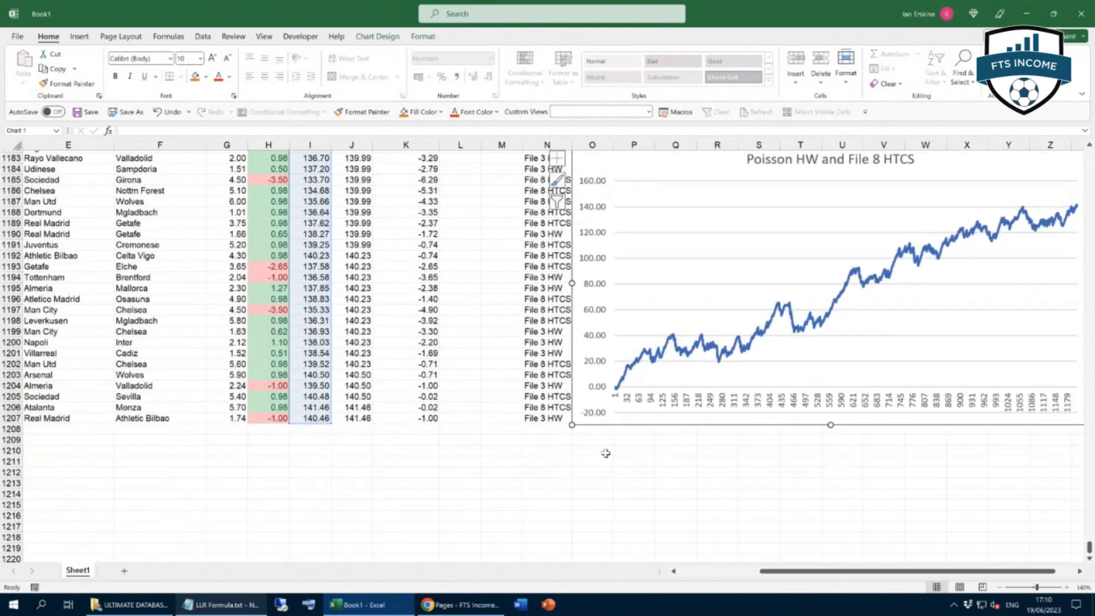
Fill the last Return value of -1.00 from H1207 down to H1219.
click(282, 422)
drag(288, 424, 284, 549)
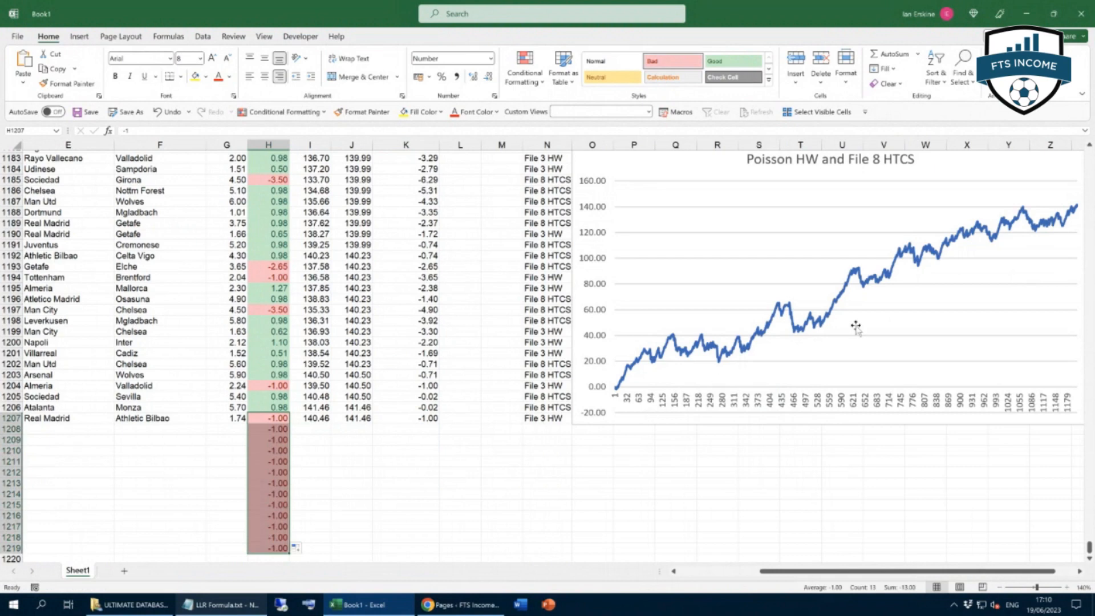
Extend the chart's data series range in the running total column down to I1219.
click(823, 322)
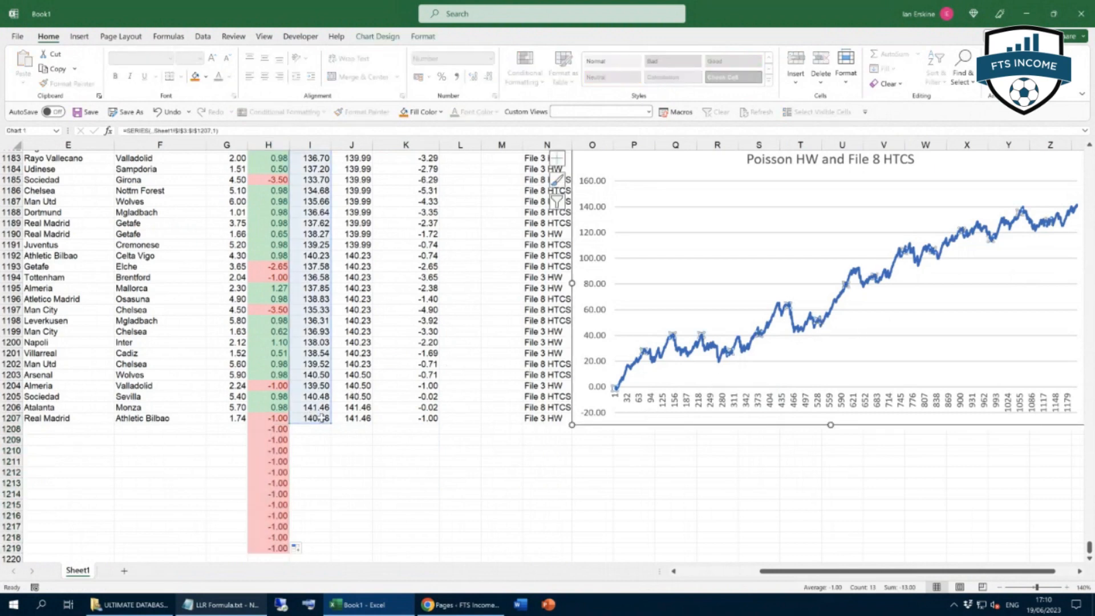
drag(329, 423, 322, 548)
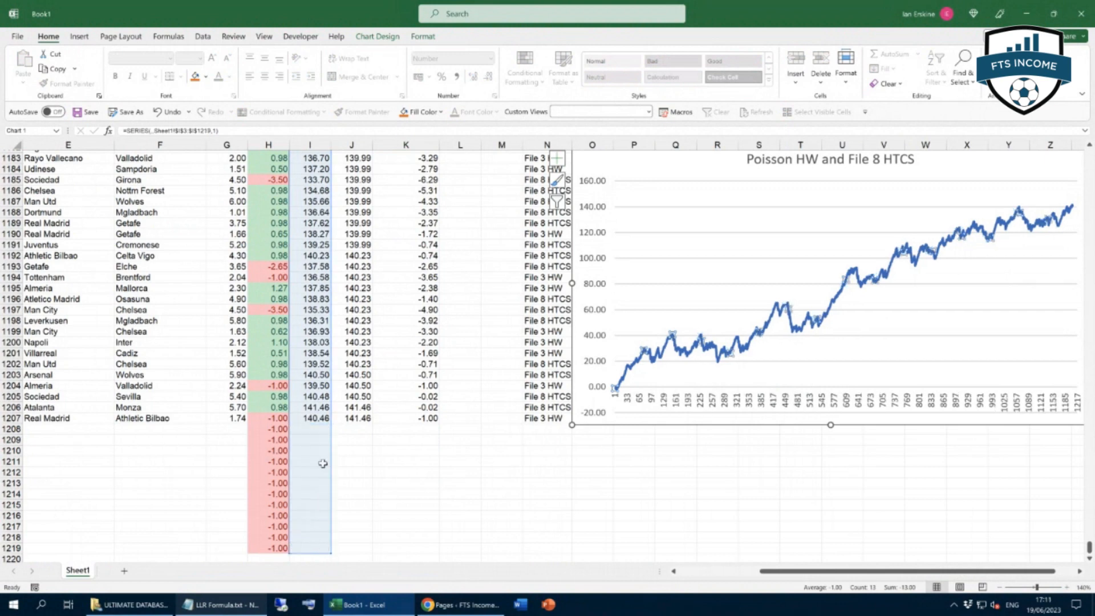
Fill the running total formula from I1207 down to I1219 and select the chart's line to check its range.
click(319, 418)
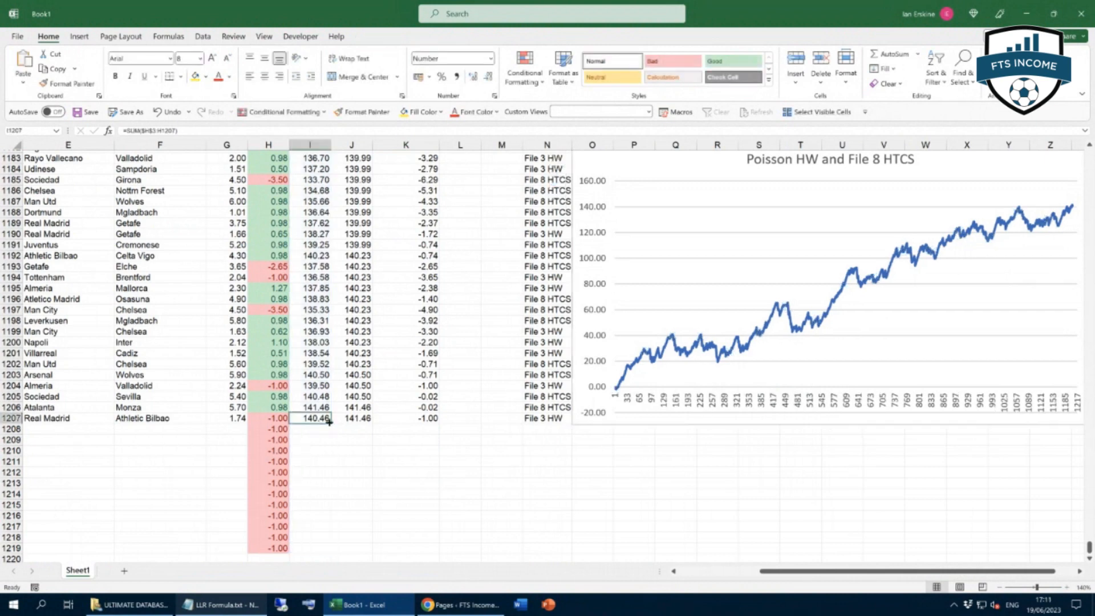
drag(330, 423, 311, 551)
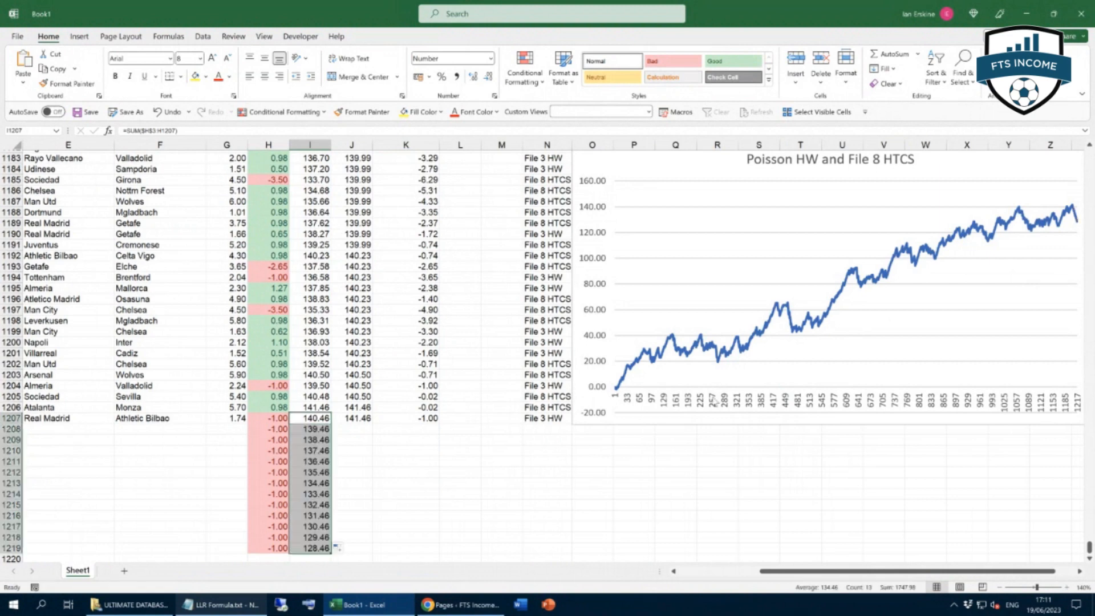
click(869, 282)
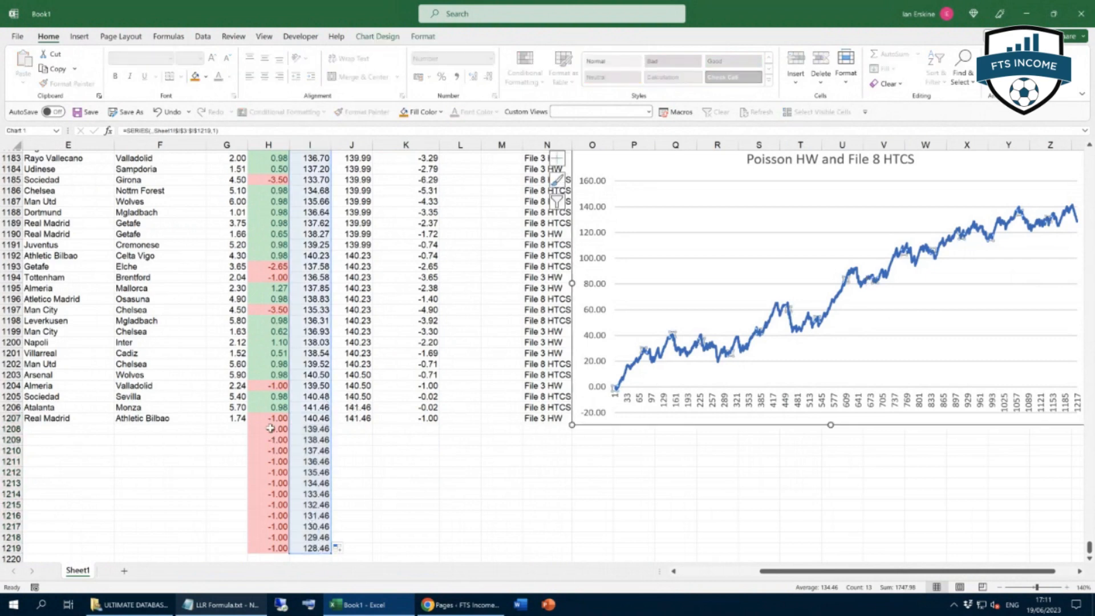
Clear the contents of the test return and running total cells H1208:I1219.
drag(270, 429, 314, 549)
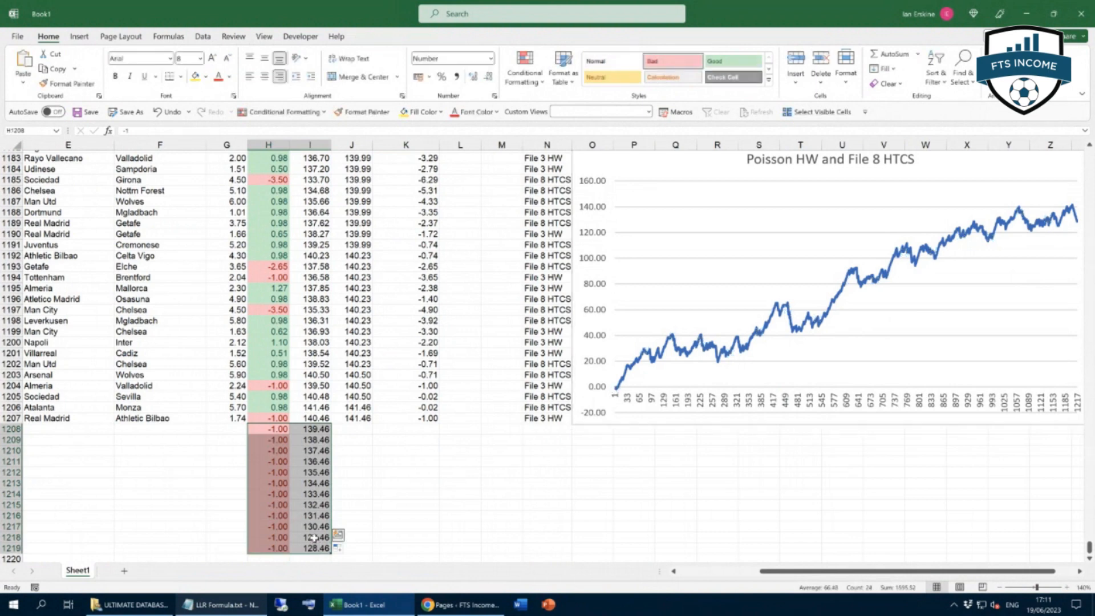
right_click(314, 538)
click(366, 332)
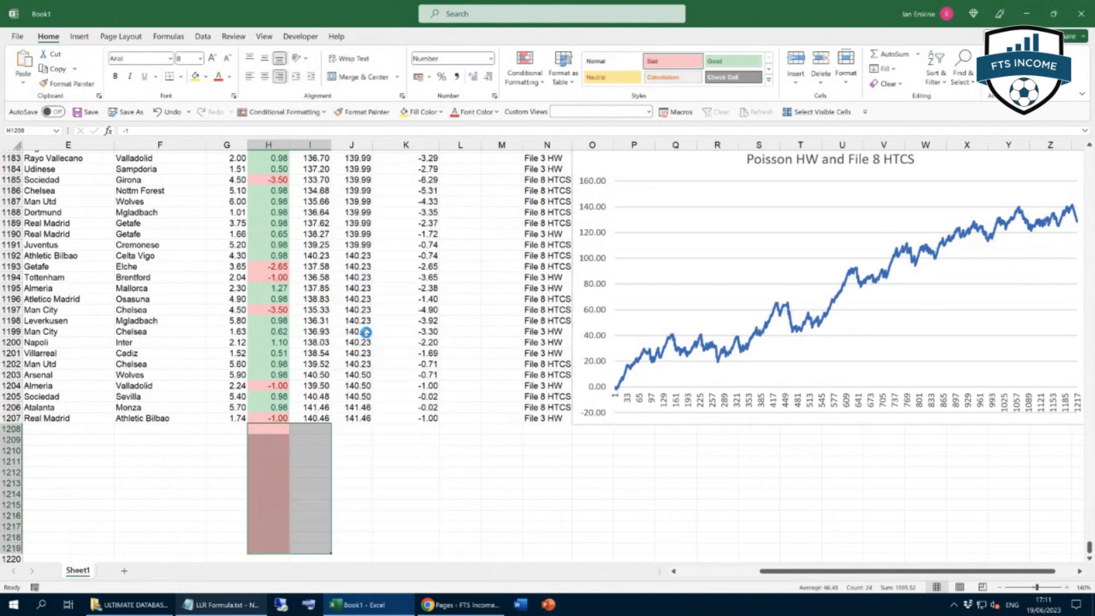